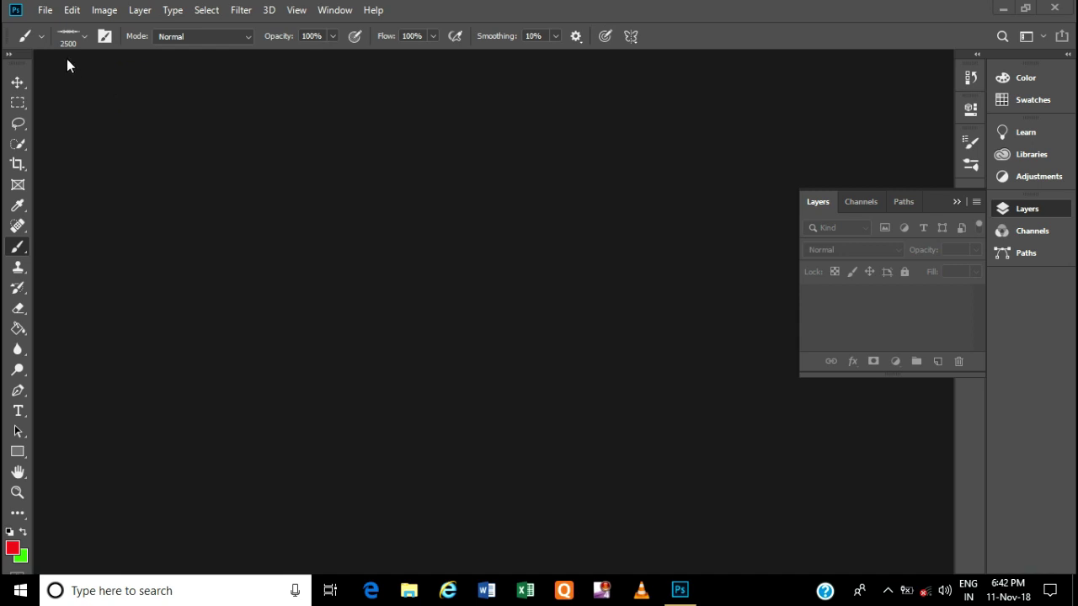
Create a new Custom document 30 × 17 inches at 72 pixels per inch
click(46, 10)
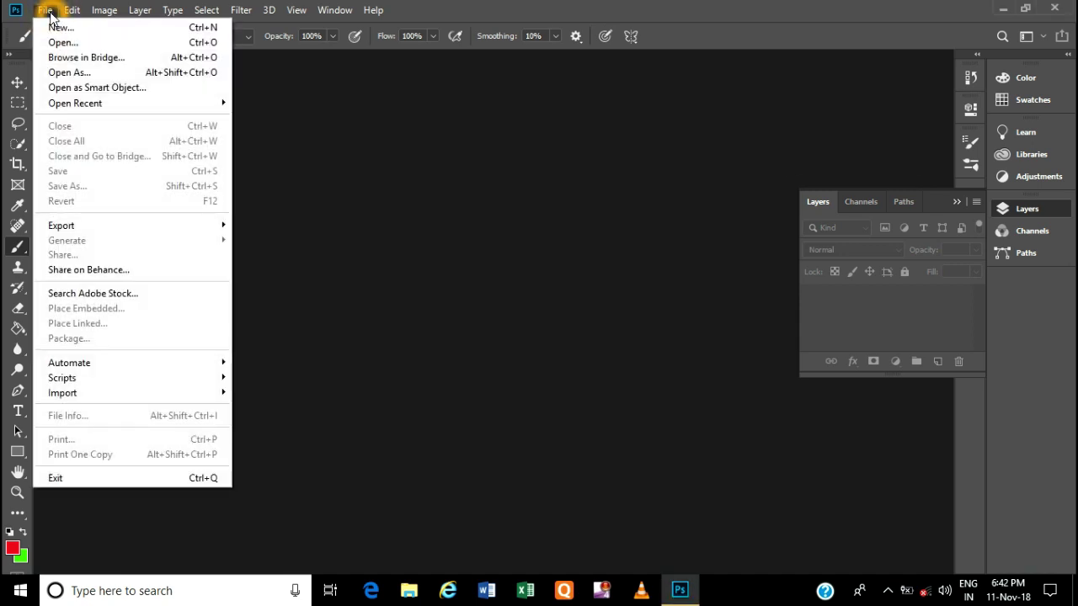
click(56, 27)
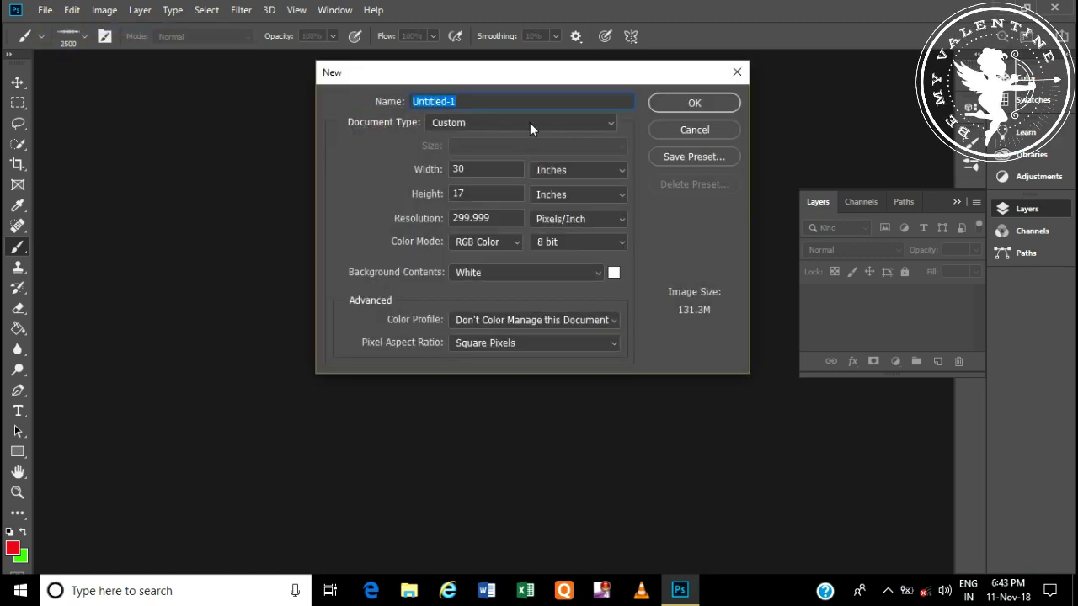
click(609, 122)
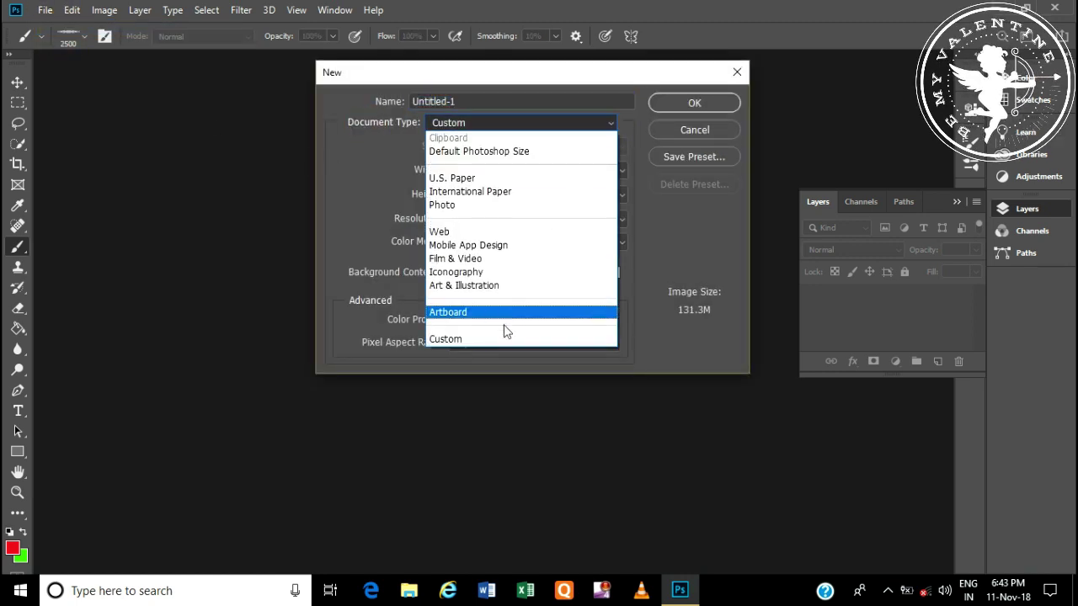
click(509, 337)
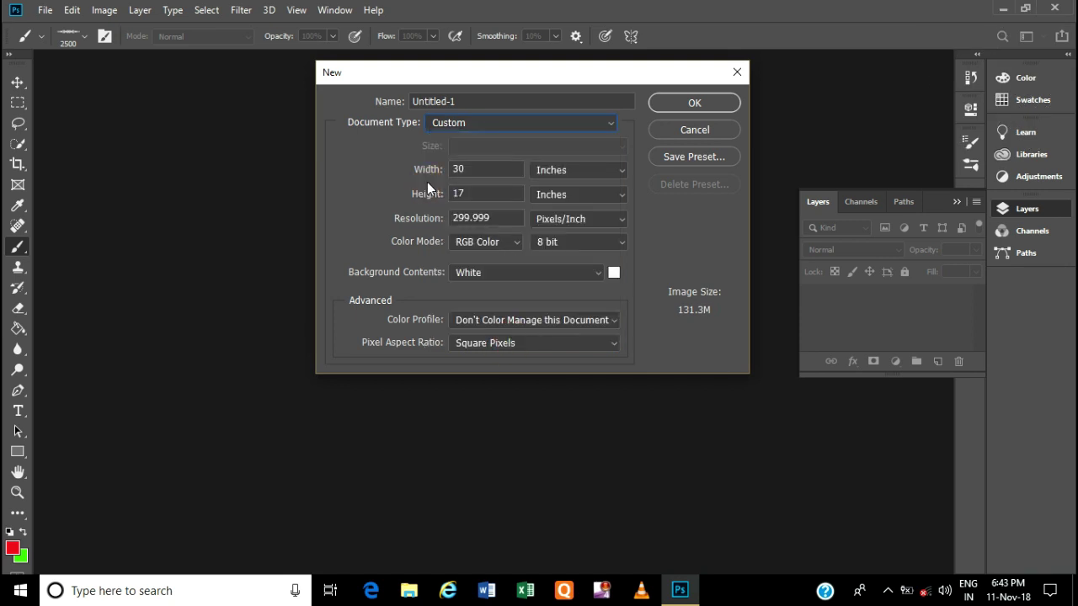
double_click(477, 169)
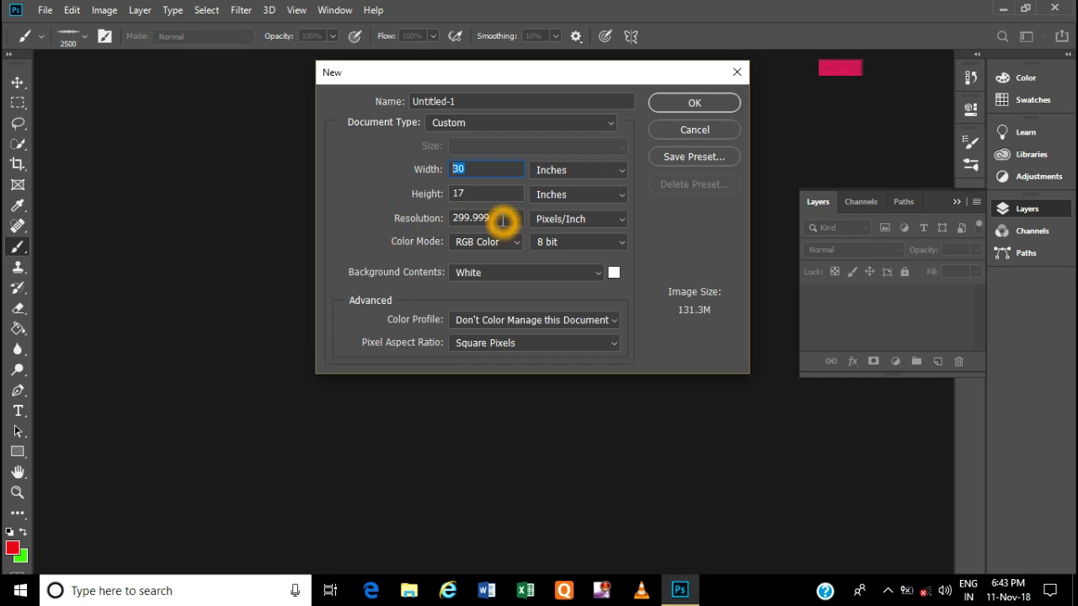
double_click(471, 219)
text(72)
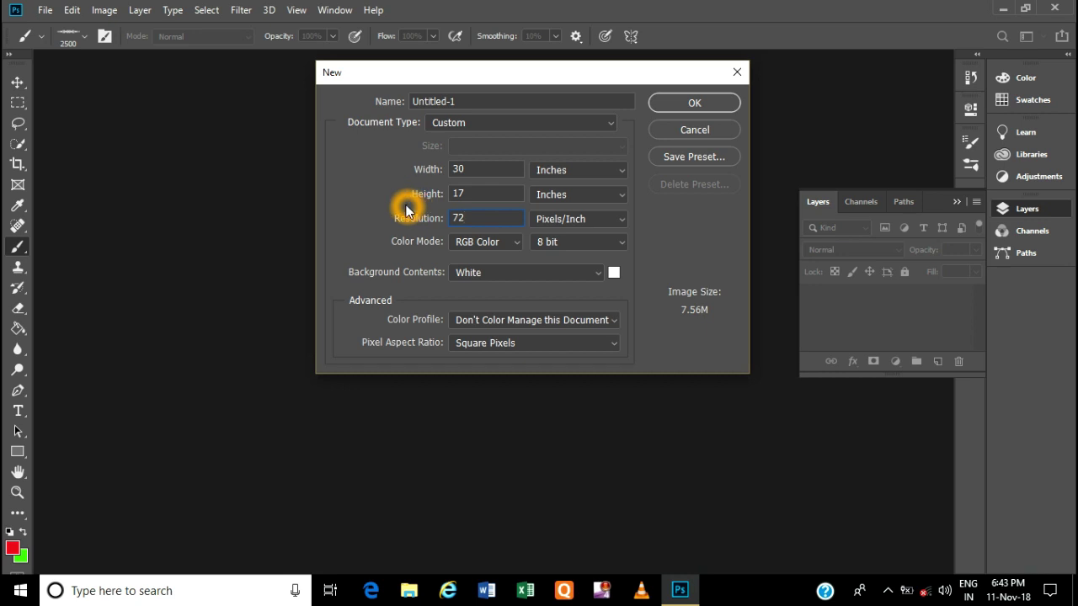
click(682, 109)
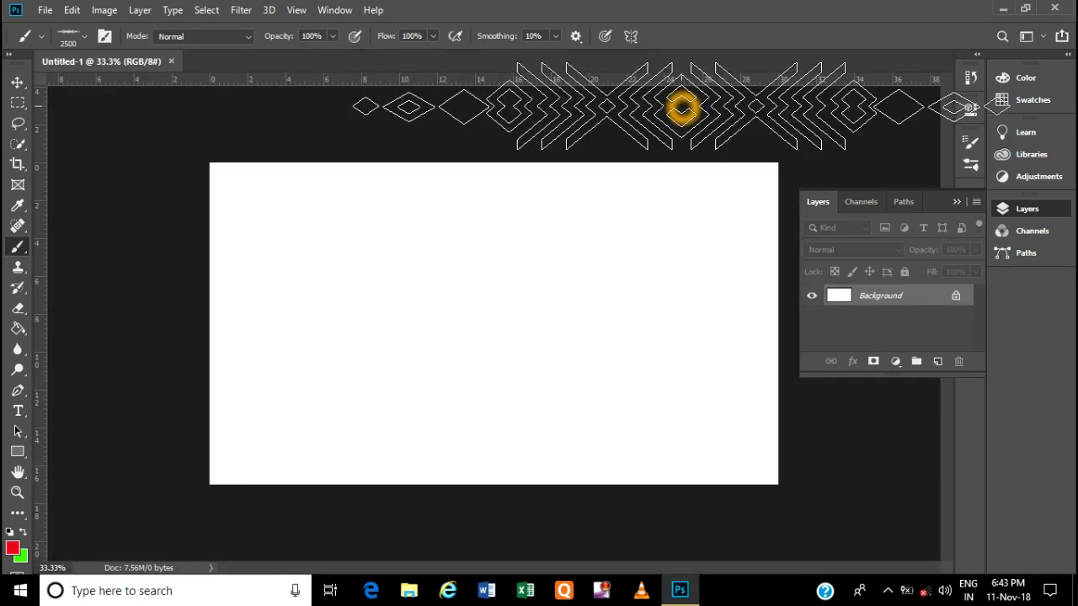
With the Move tool, drag two horizontal guides from the ruler, one near the top, one near the bottom
click(17, 82)
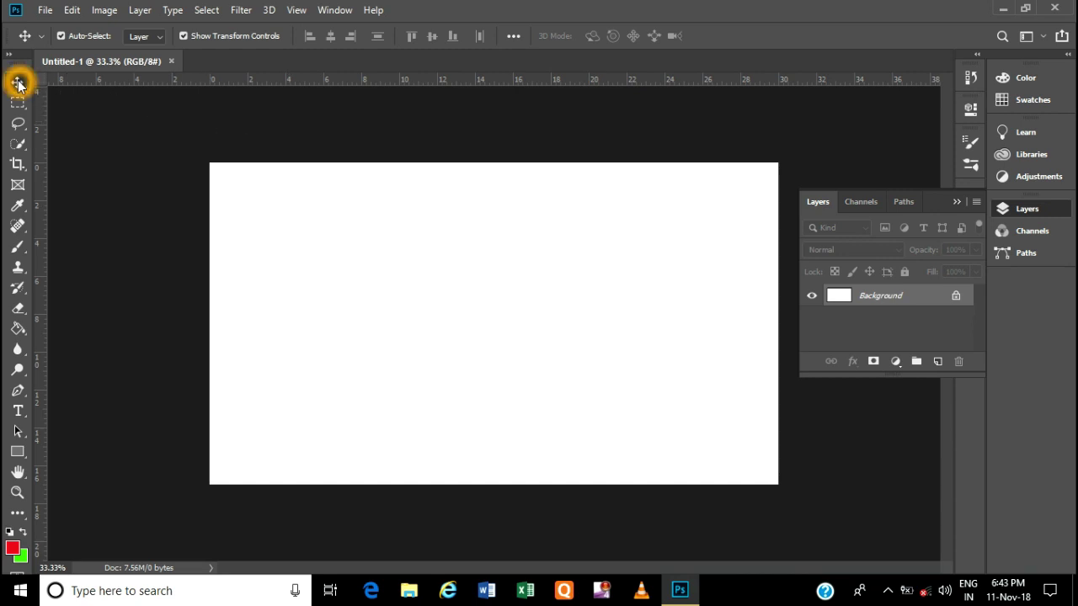
click(443, 118)
click(533, 90)
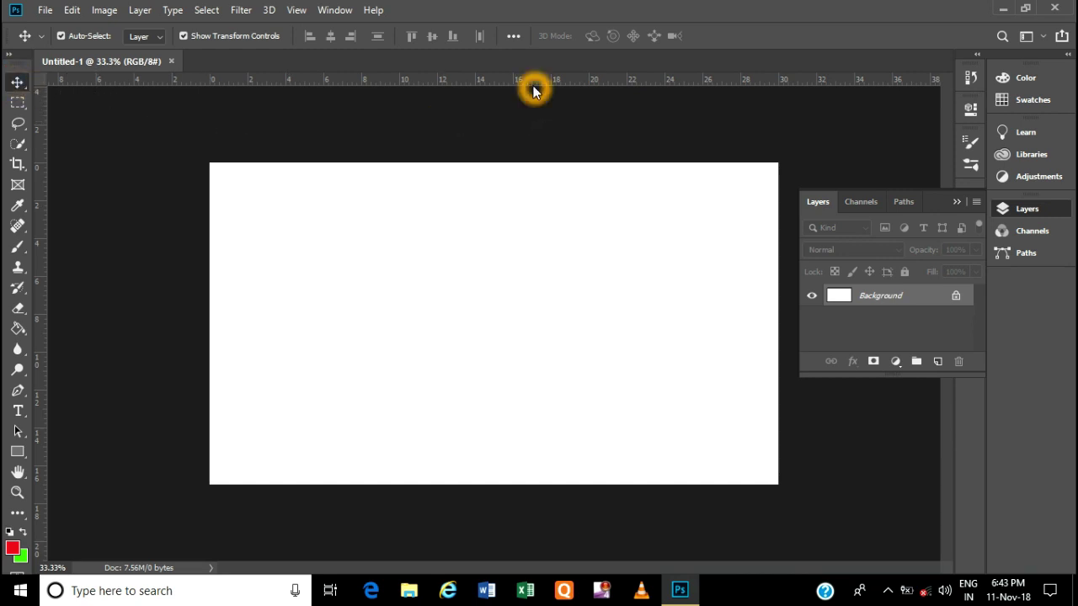
drag(533, 90, 542, 218)
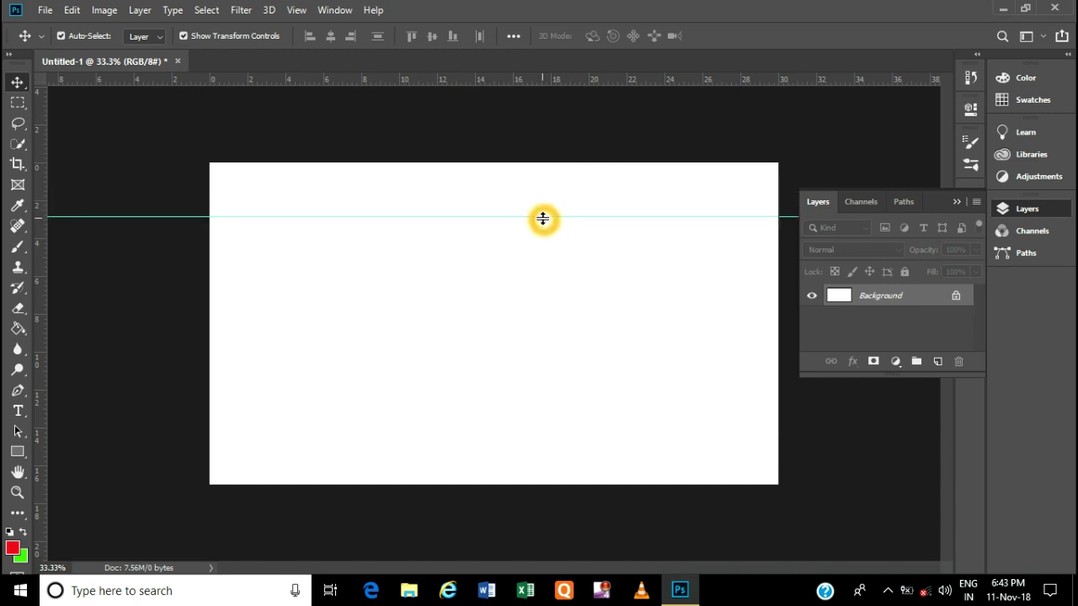
drag(567, 84, 547, 427)
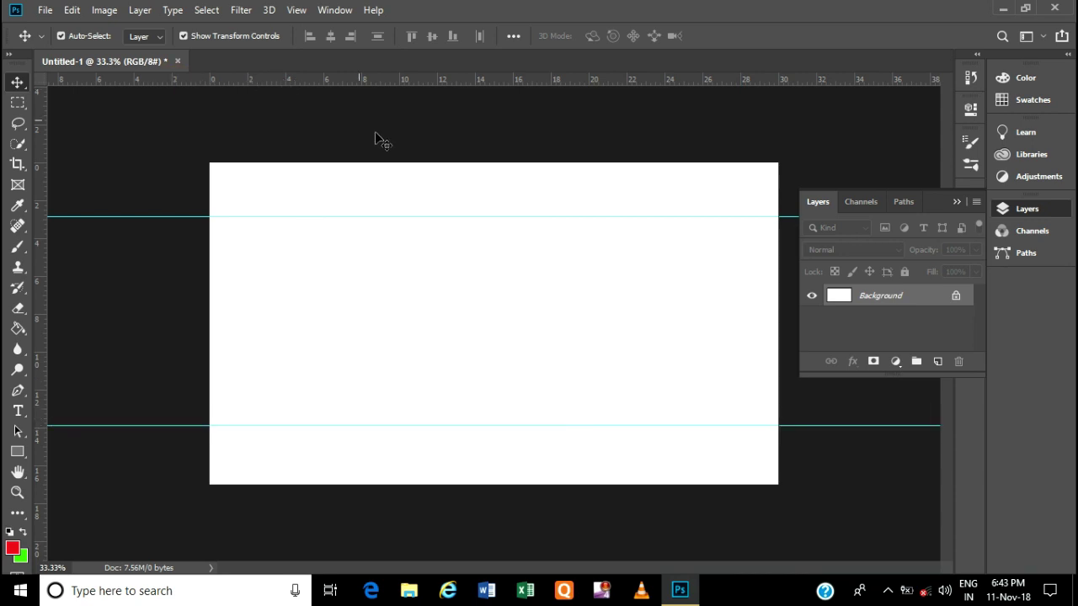
Undo both hand-placed guides
click(74, 11)
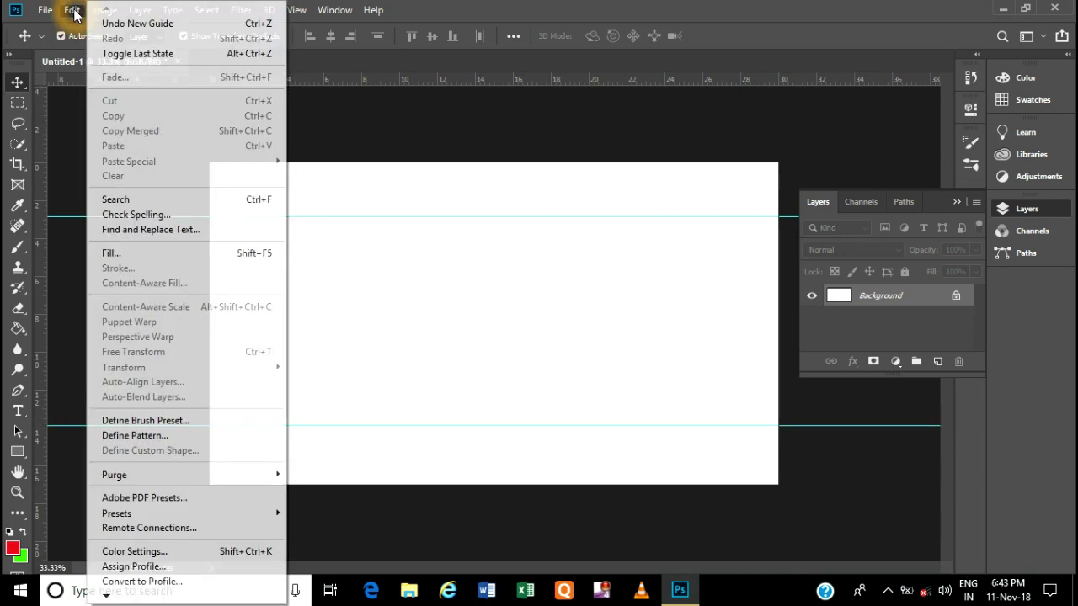
click(113, 23)
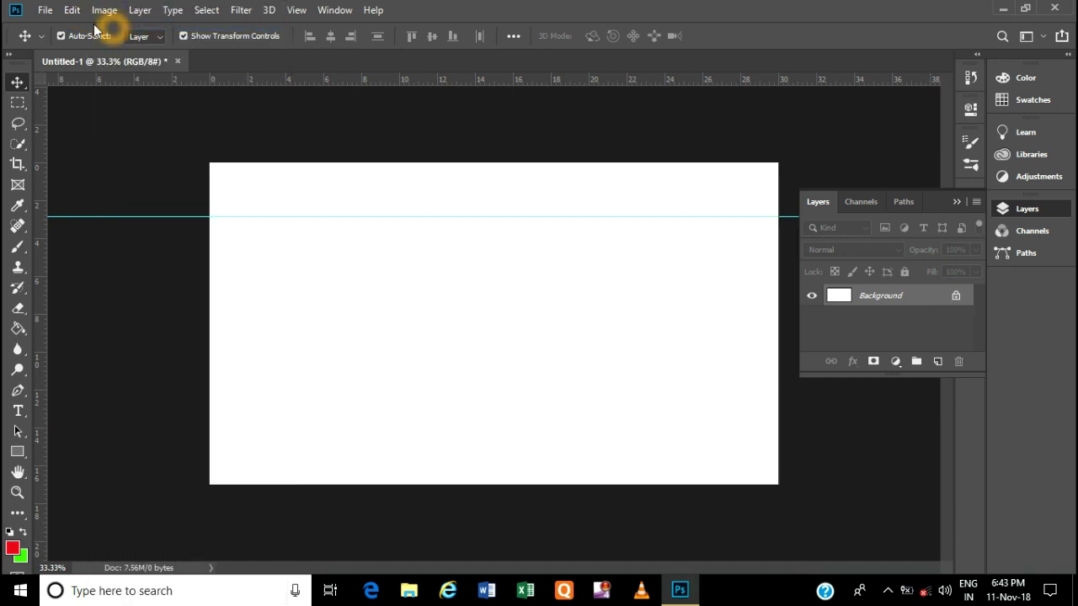
click(72, 11)
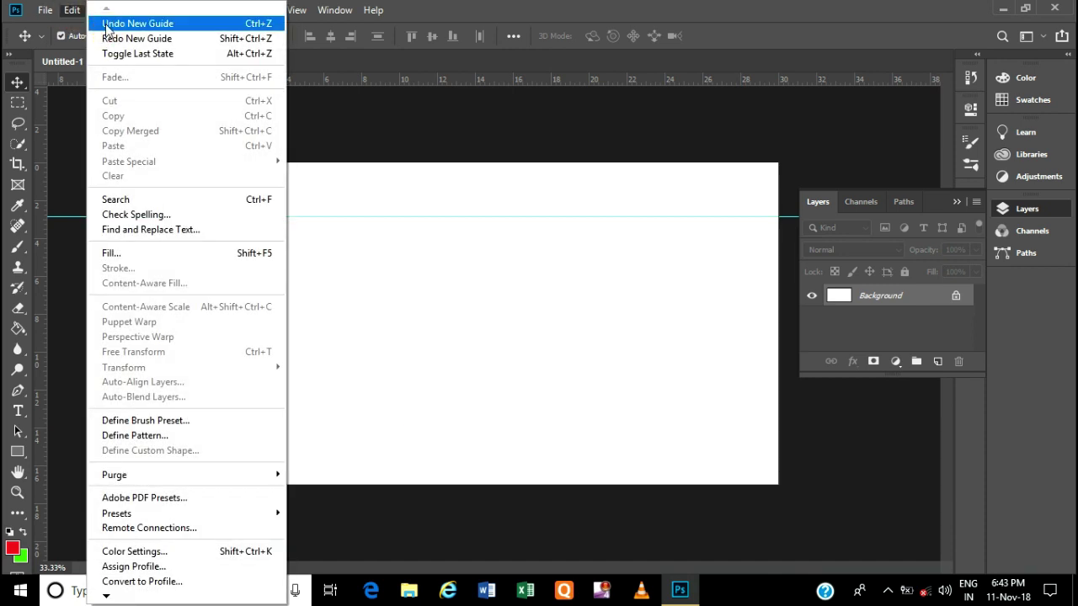
click(106, 26)
Add a horizontal guide at exactly 15% with View > New Guide
click(297, 11)
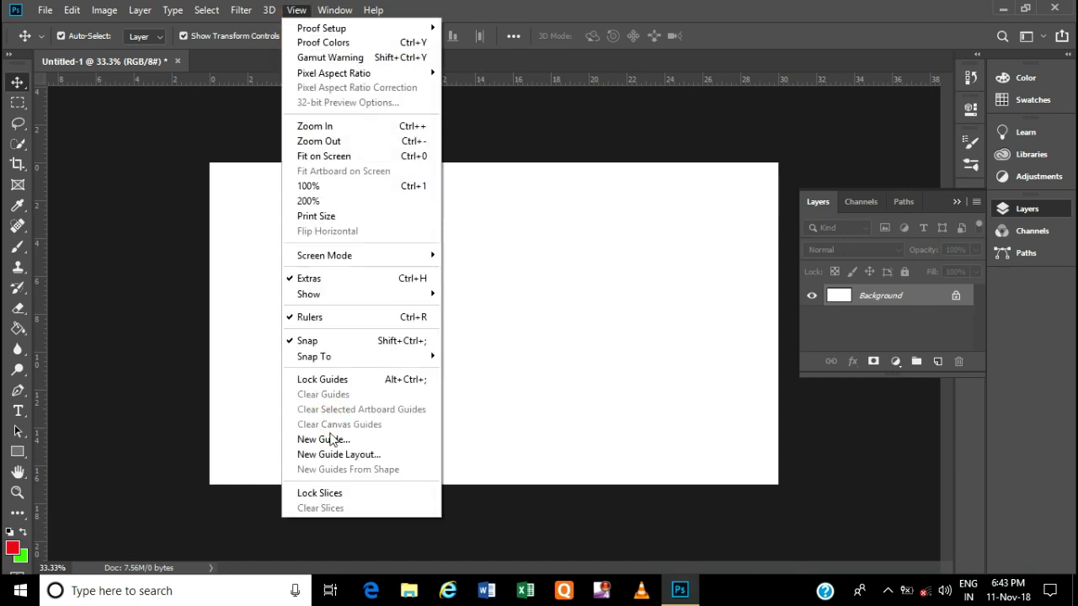
click(331, 438)
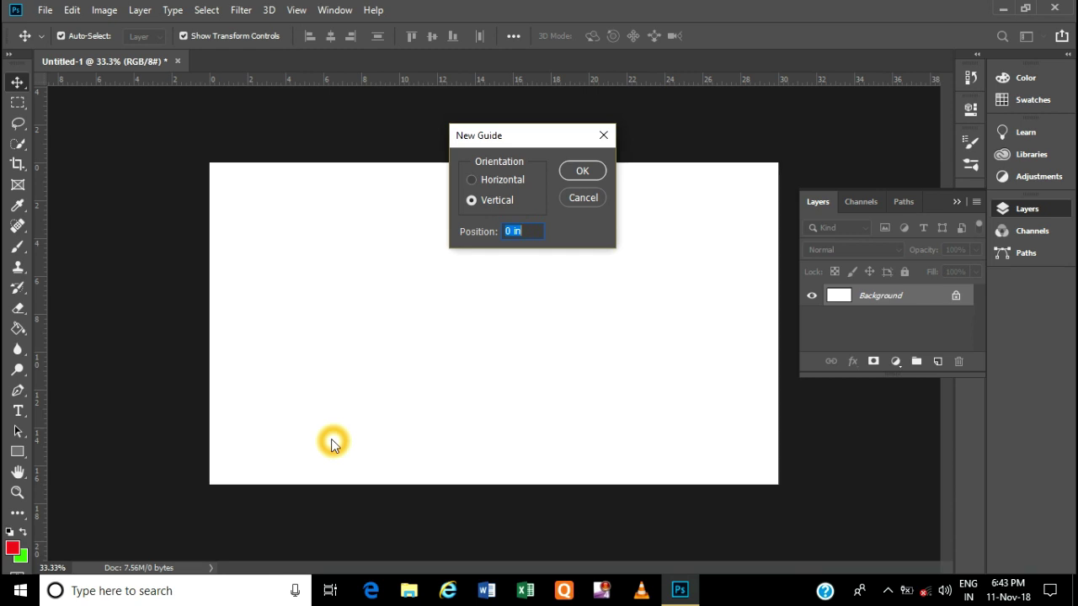
text(15)
text(%)
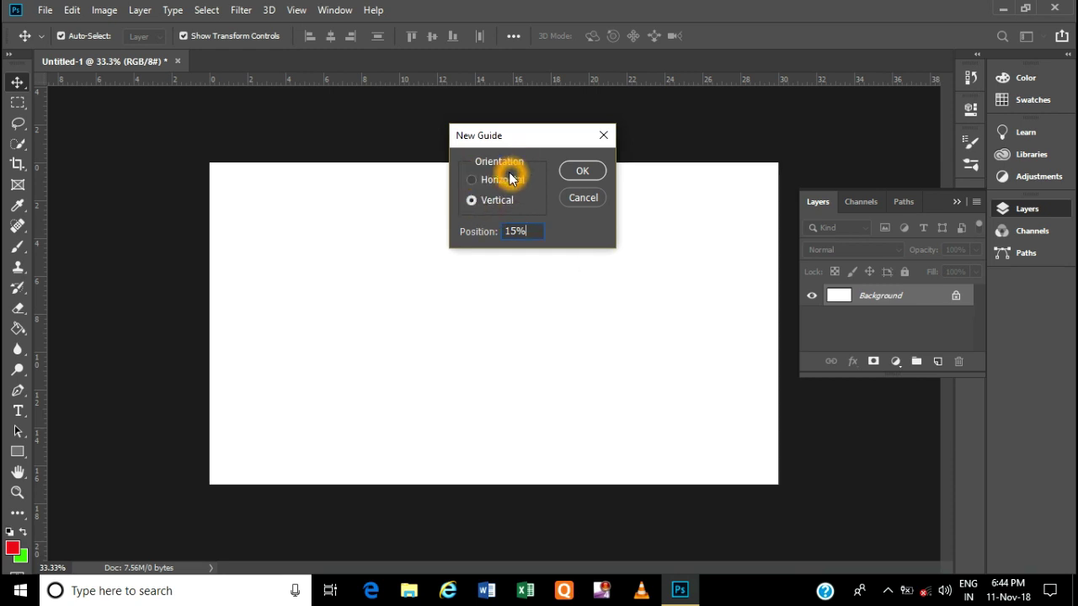
click(484, 184)
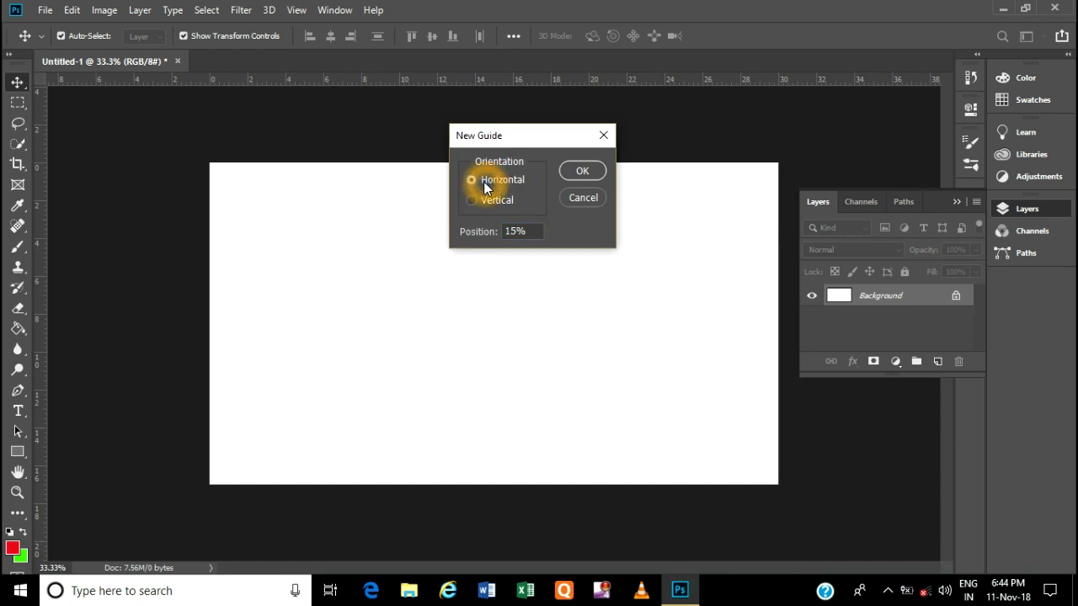
click(592, 171)
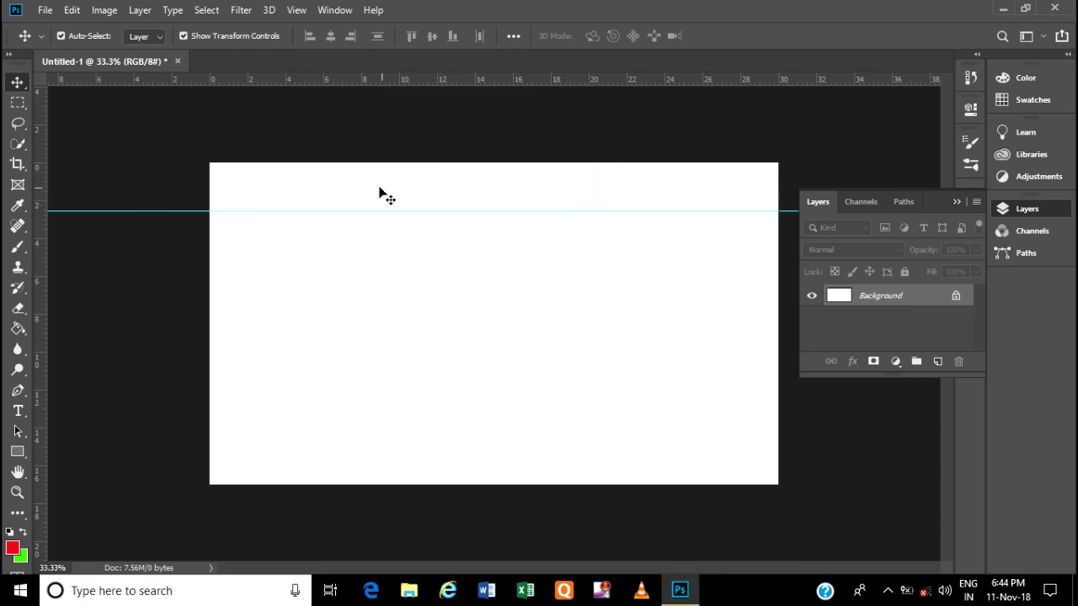
click(494, 185)
Add a second horizontal guide at 85%
click(298, 11)
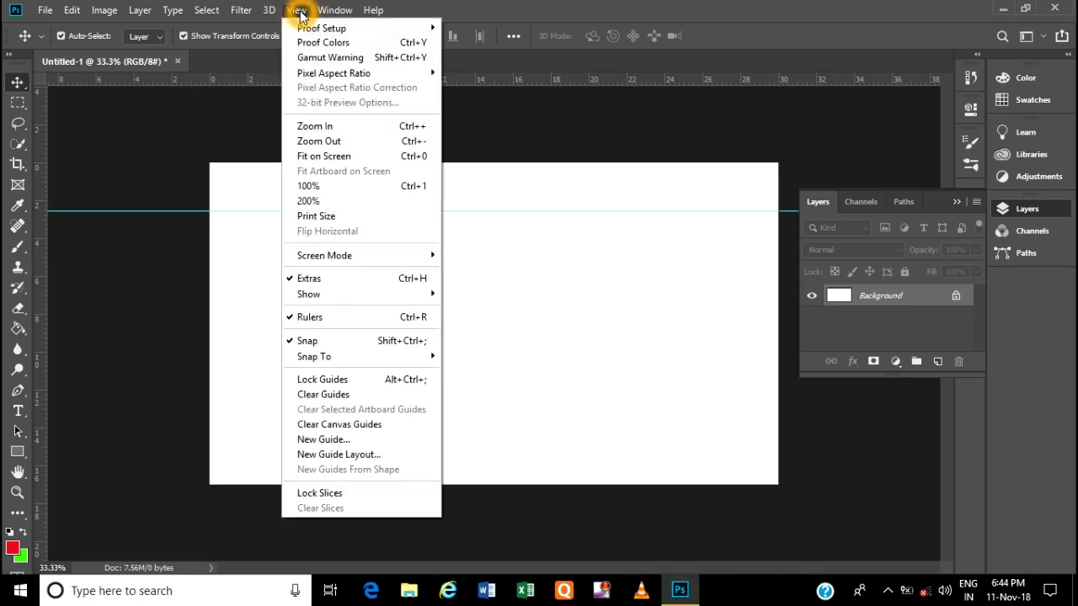
click(323, 441)
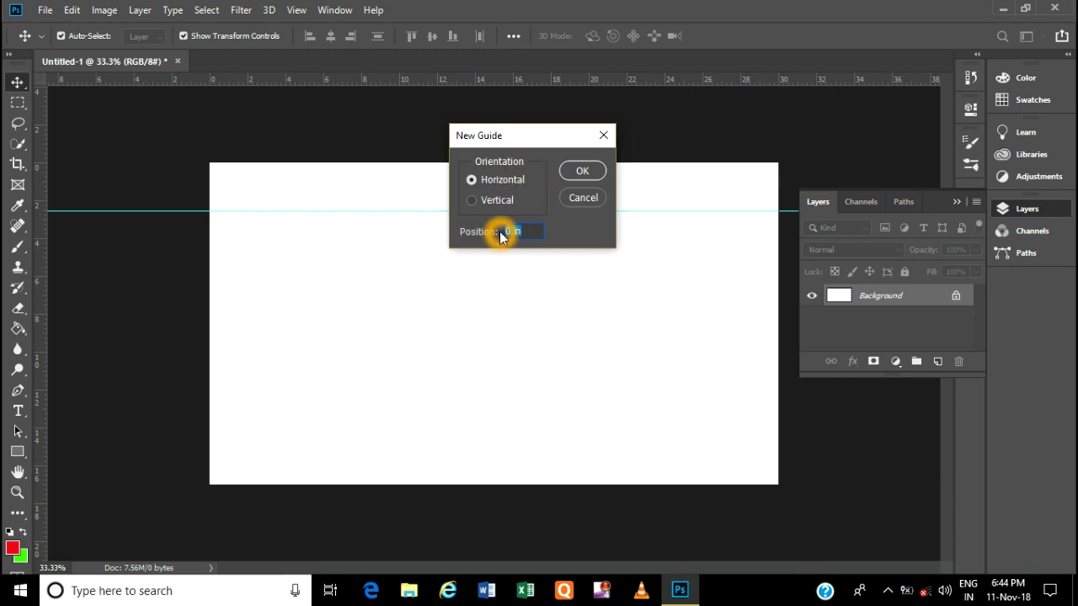
text(5)
click(578, 170)
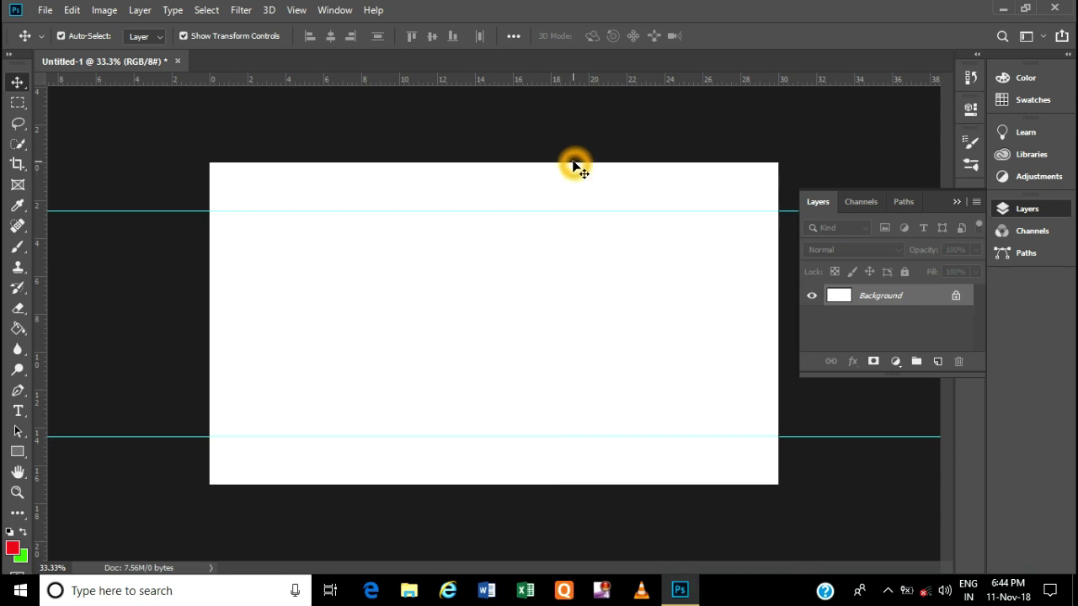
Drag four guides: near the bottom and top edges, below the 15% guide, and at 13.625 inches
drag(567, 82, 549, 479)
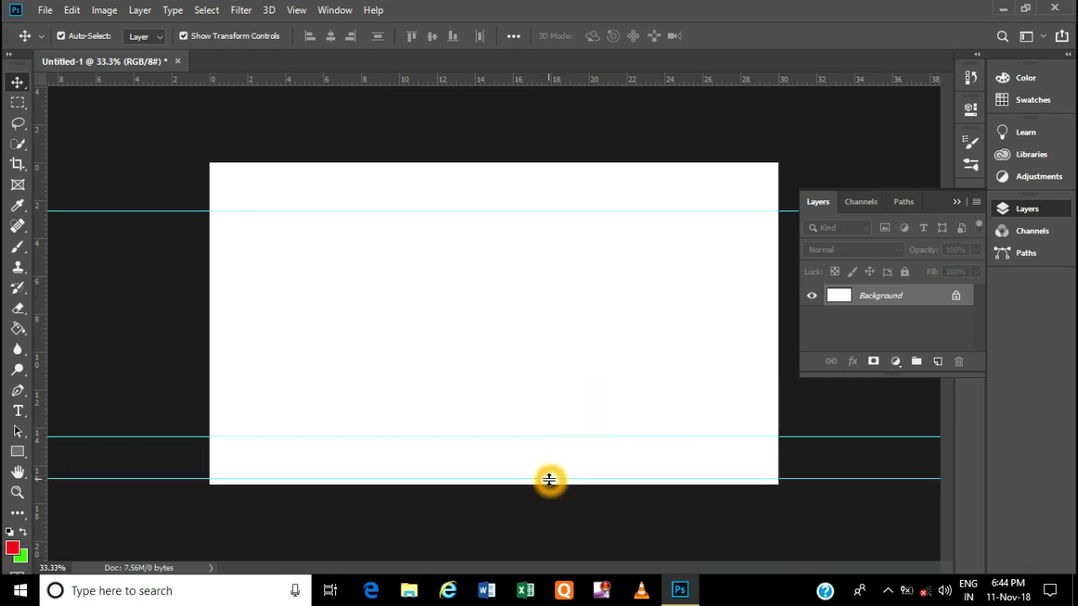
drag(599, 82, 615, 170)
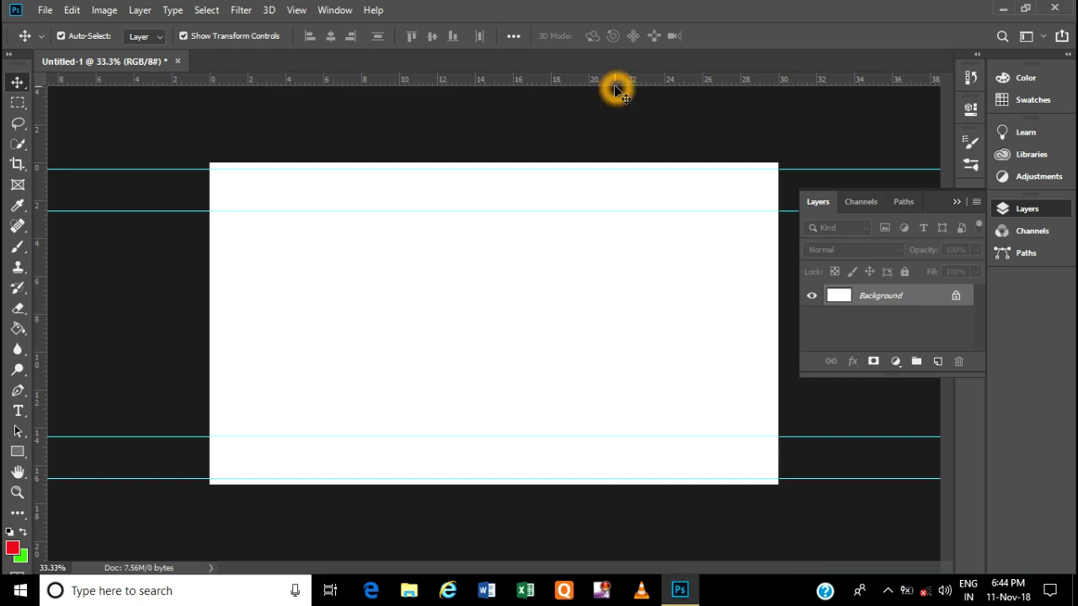
drag(621, 84, 631, 227)
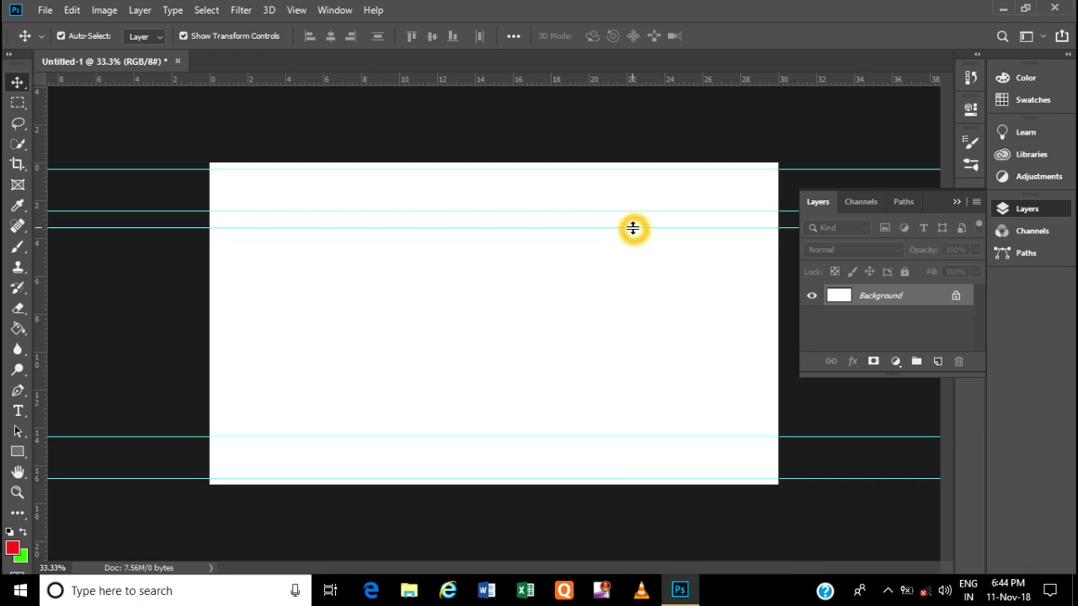
drag(632, 80, 617, 421)
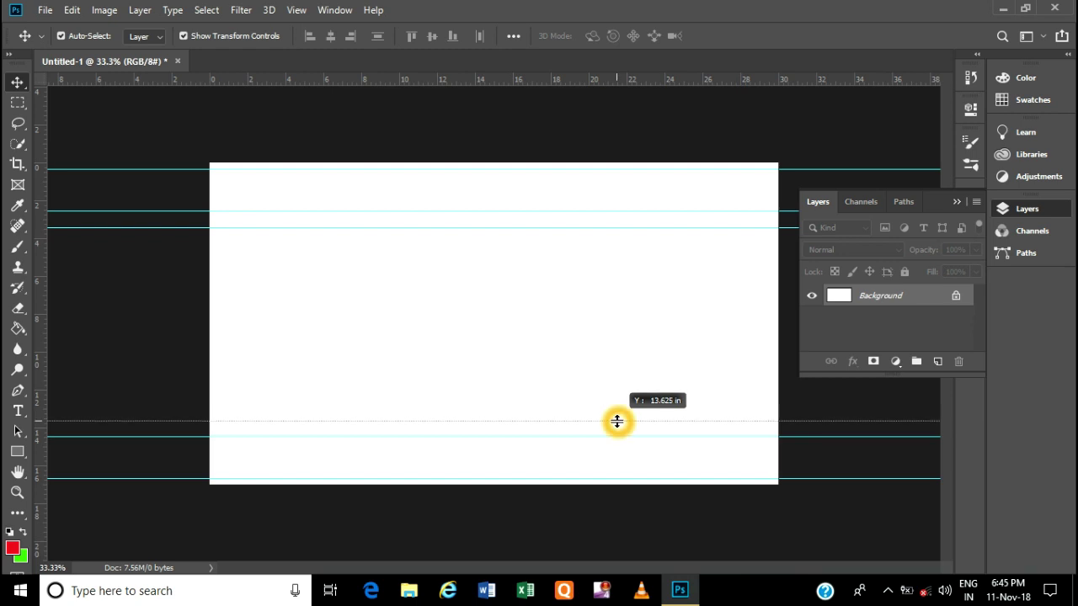
drag(617, 421, 617, 420)
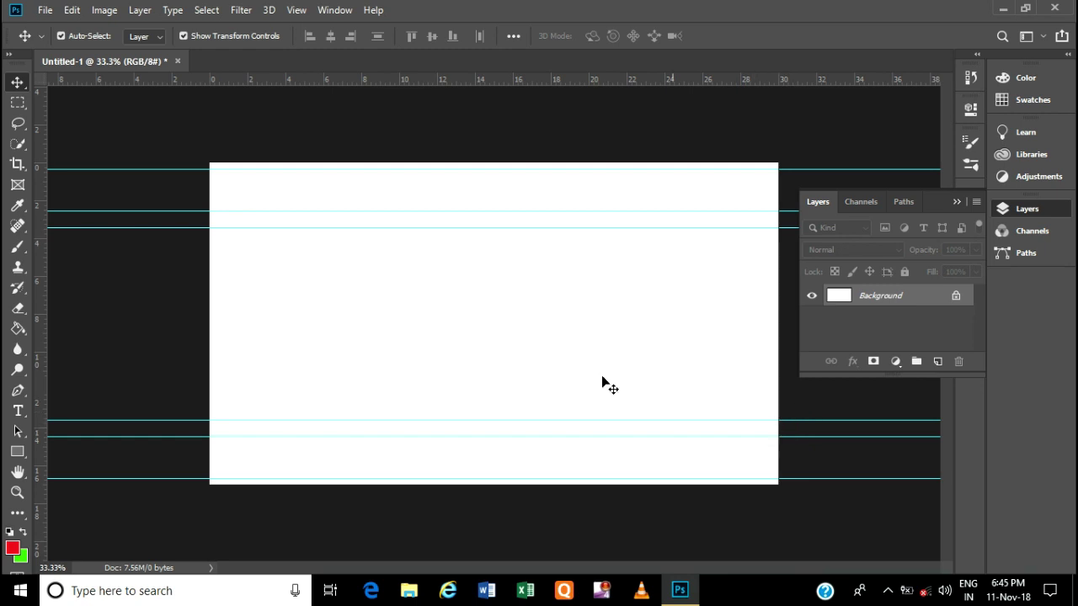
Draw a full-width 30 × 10.167-inch rectangular marquee between the two inner guides
click(17, 105)
right_click(17, 105)
click(17, 104)
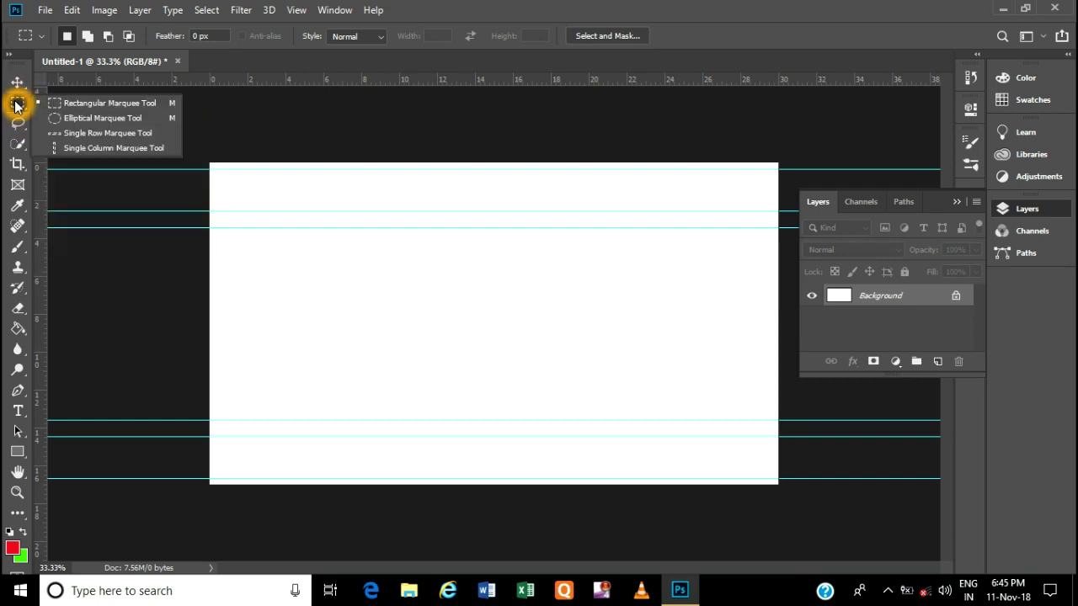
drag(17, 104, 95, 109)
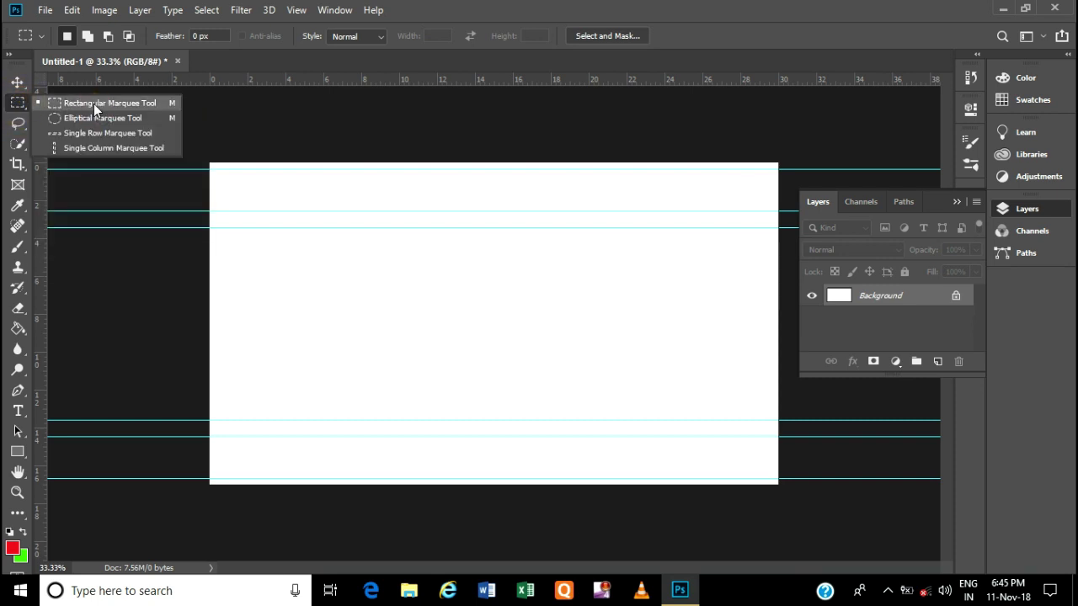
click(93, 104)
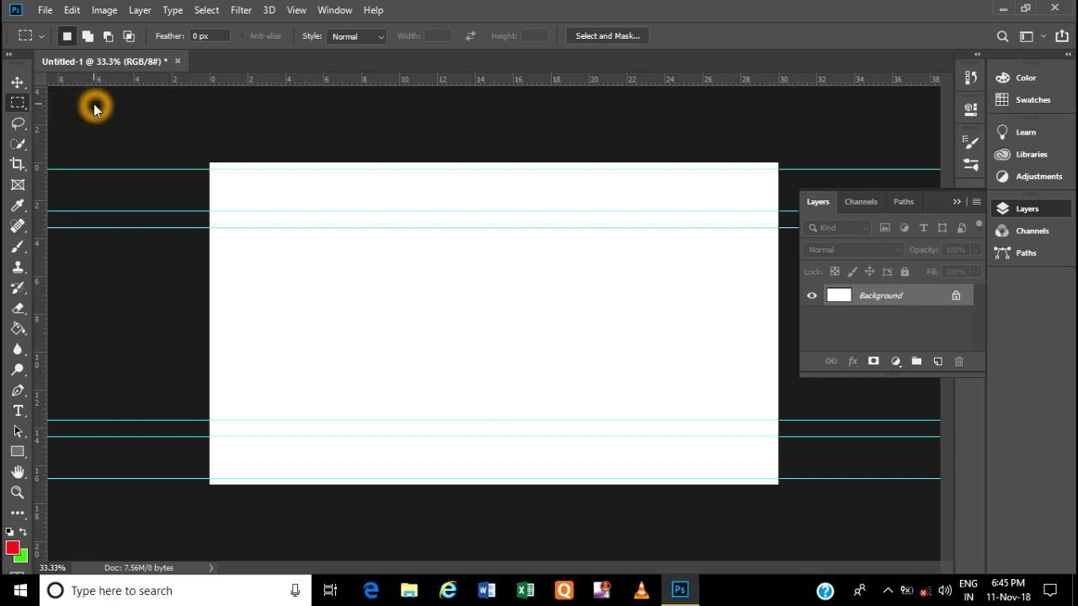
mouse_move(210, 227)
mouse_down()
mouse_move(686, 361)
mouse_move(777, 410)
mouse_up()
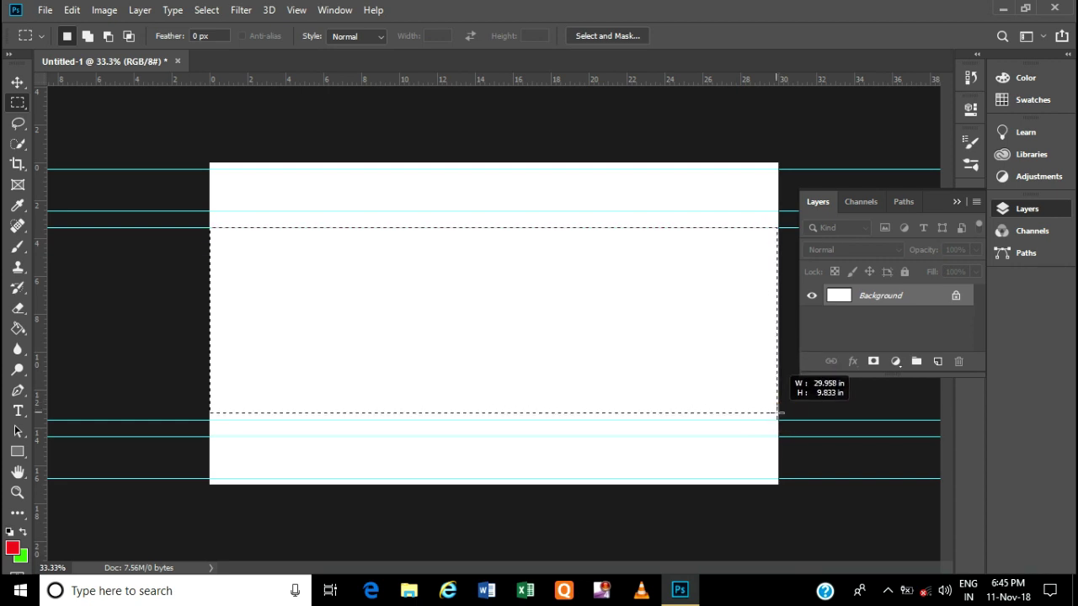
drag(776, 410, 779, 419)
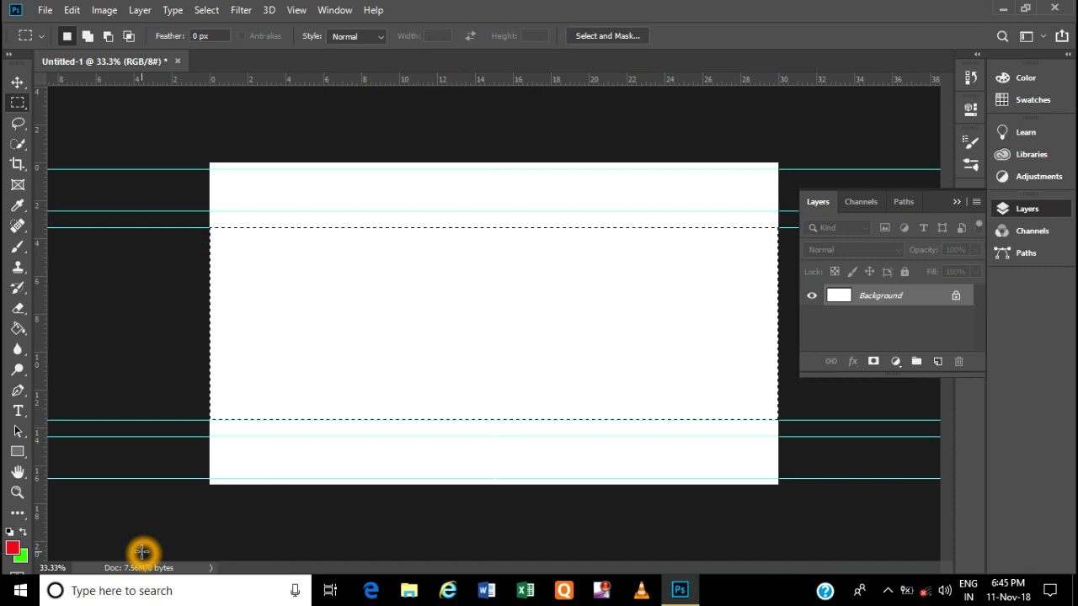
Swap the colours so red is the foreground and green the background
click(19, 550)
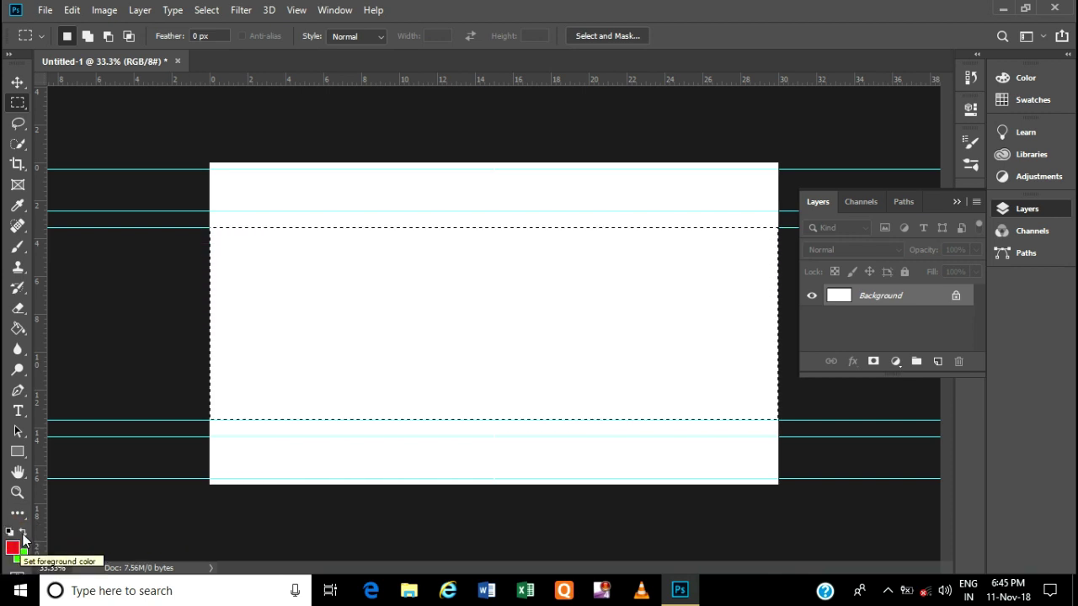
click(25, 535)
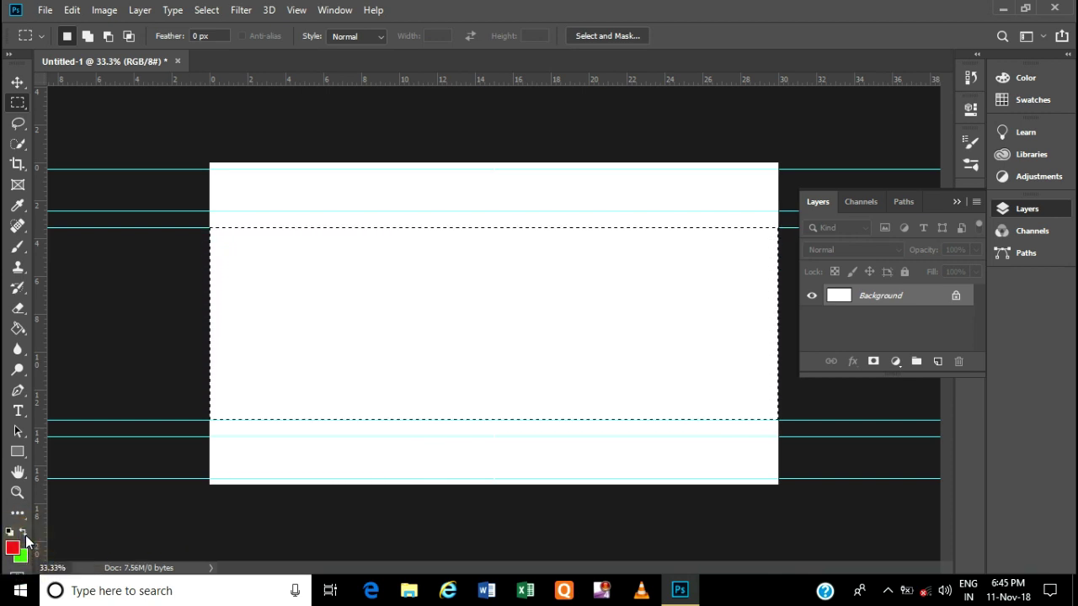
click(26, 536)
click(26, 536)
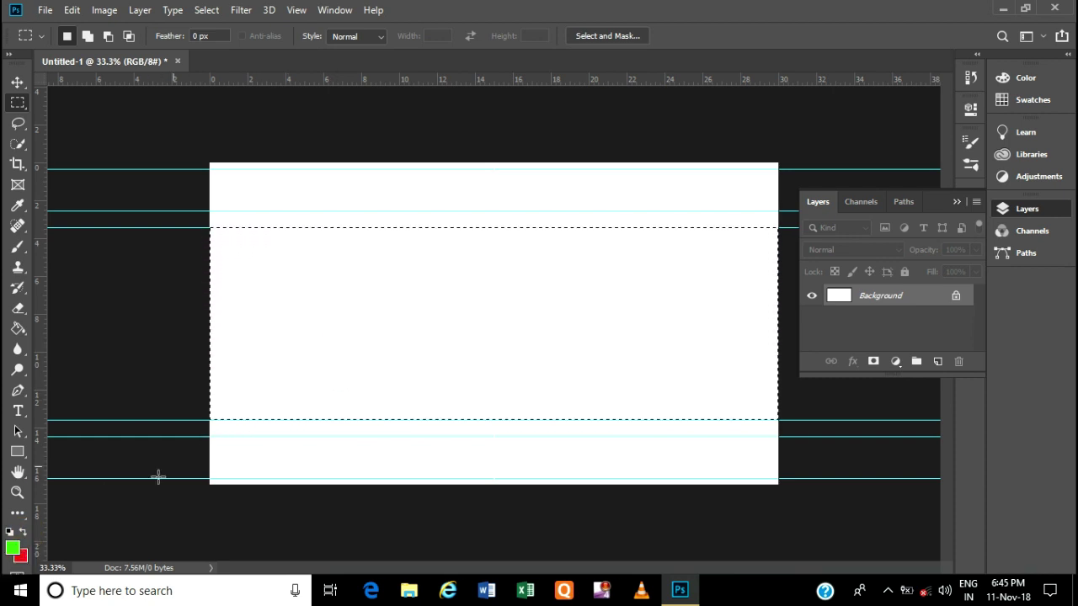
click(24, 536)
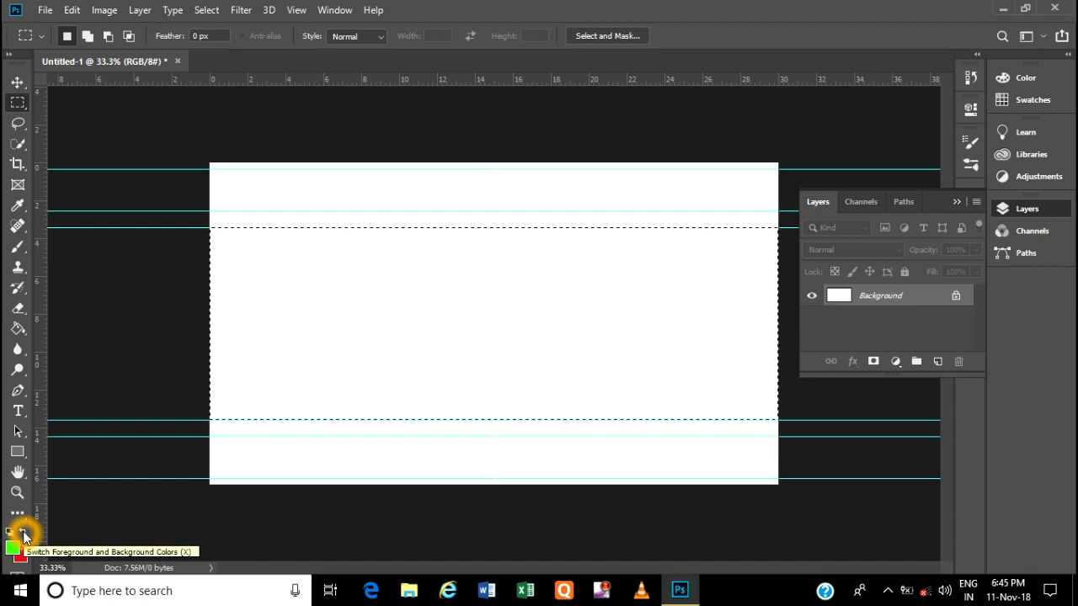
click(25, 535)
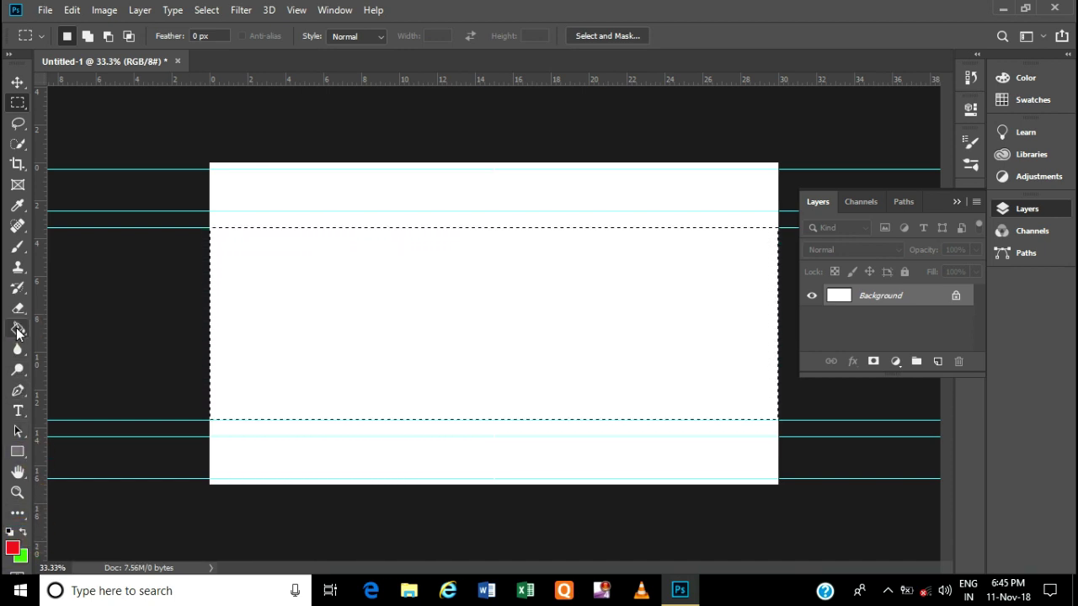
Fill the selected band with a red-to-green radial gradient dragged from its centre
click(17, 330)
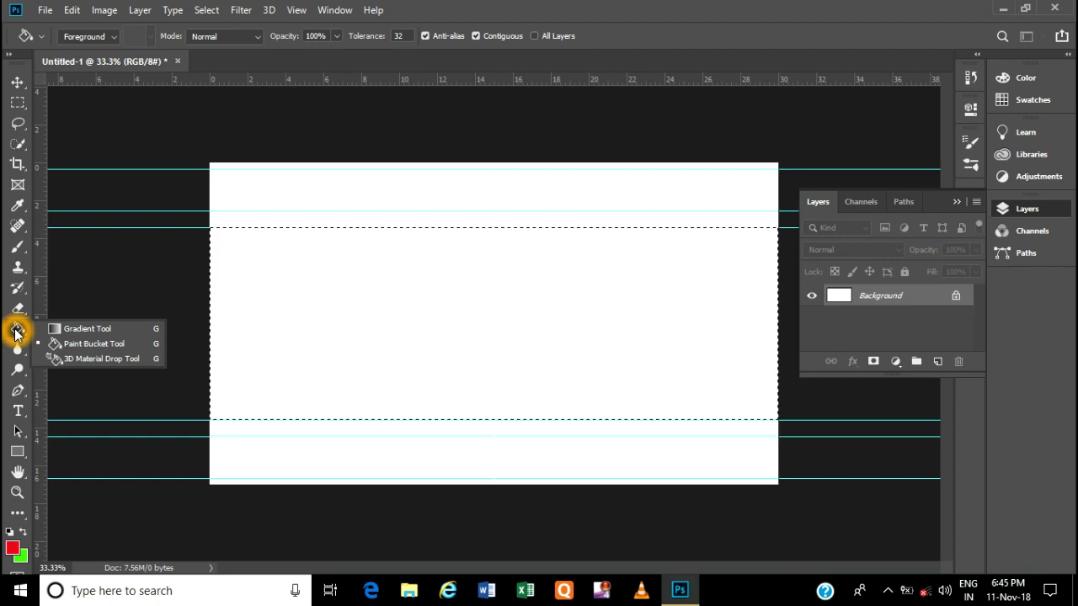
click(71, 329)
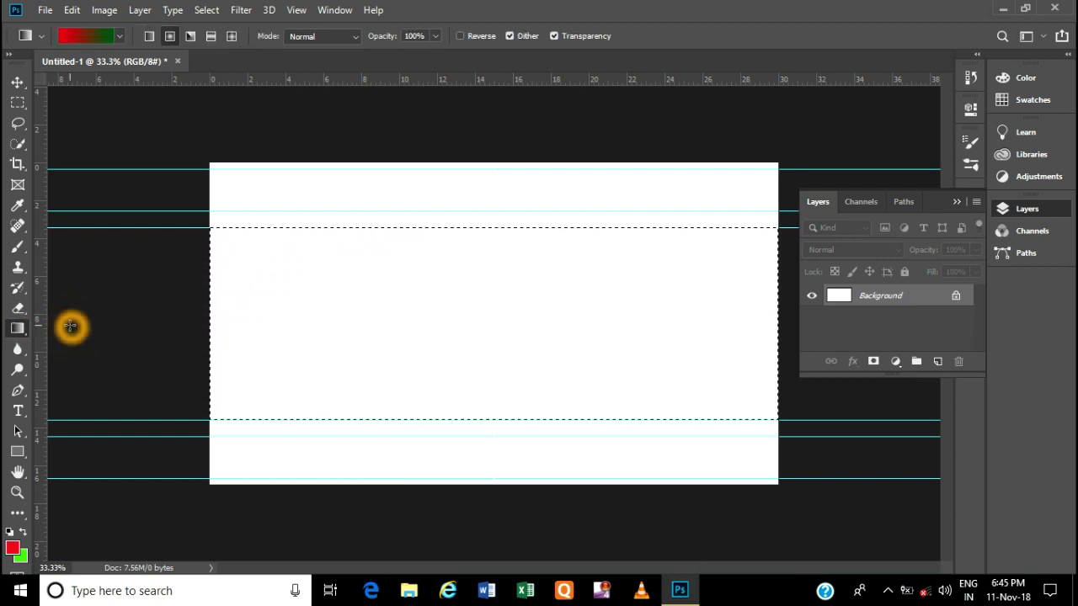
click(119, 37)
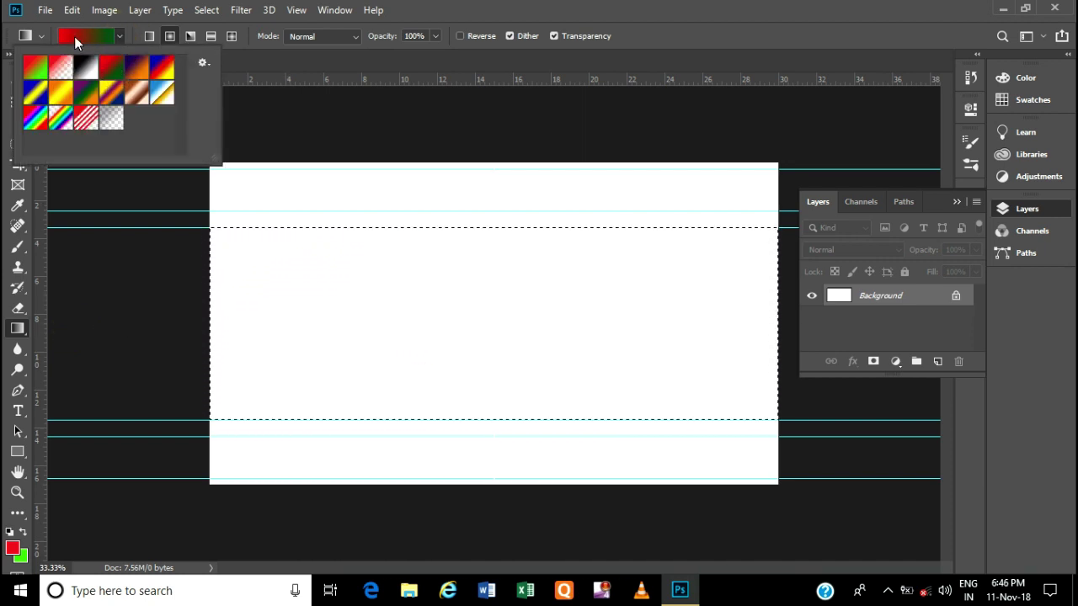
click(171, 36)
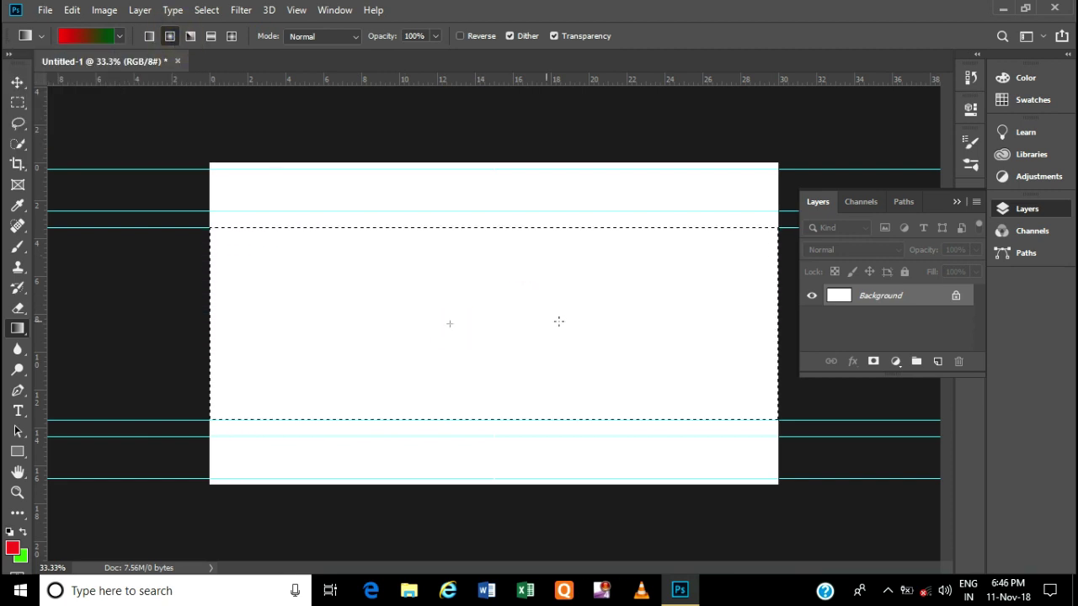
drag(682, 316, 779, 324)
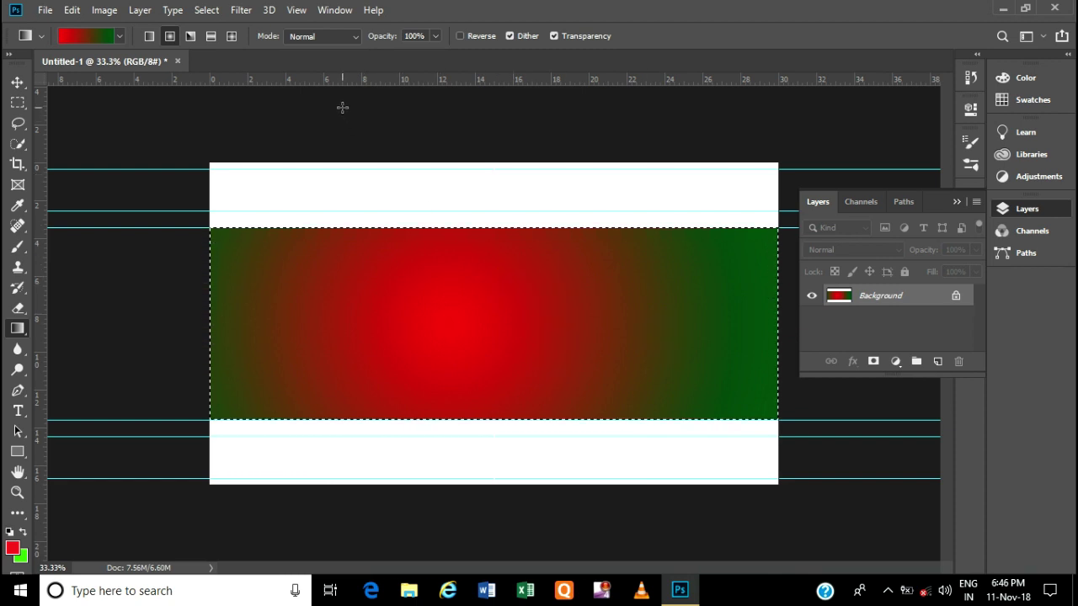
Invert the selection so the white top and bottom bands are selected
click(208, 10)
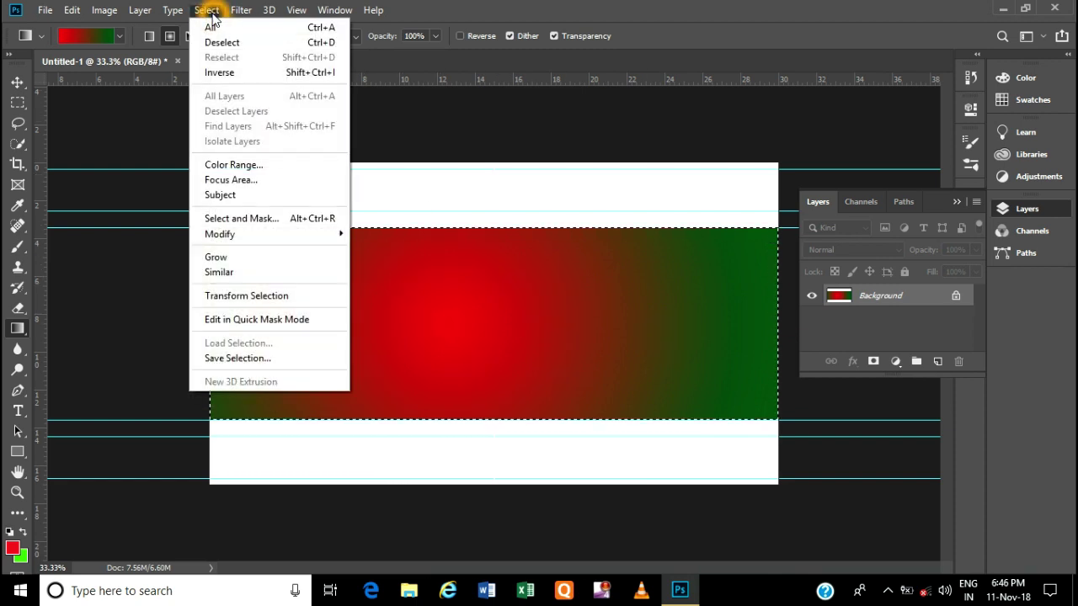
click(231, 71)
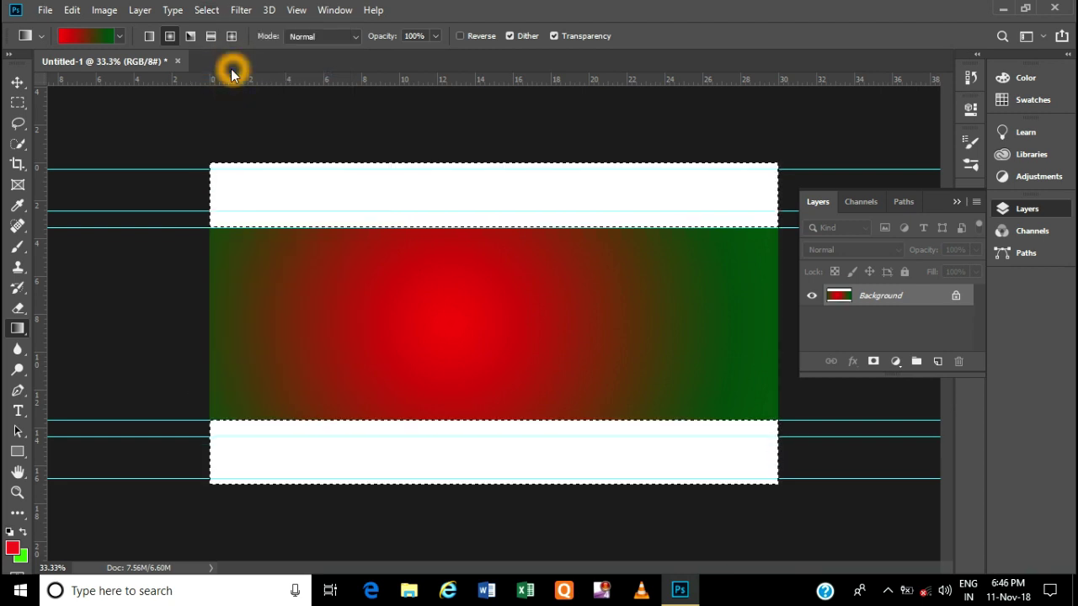
click(18, 554)
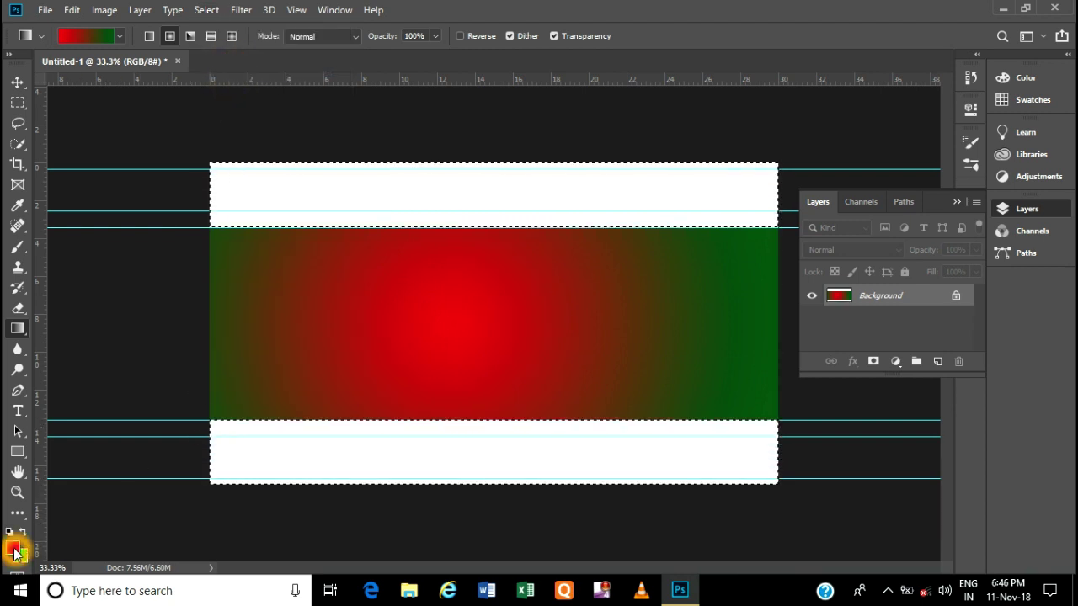
click(15, 558)
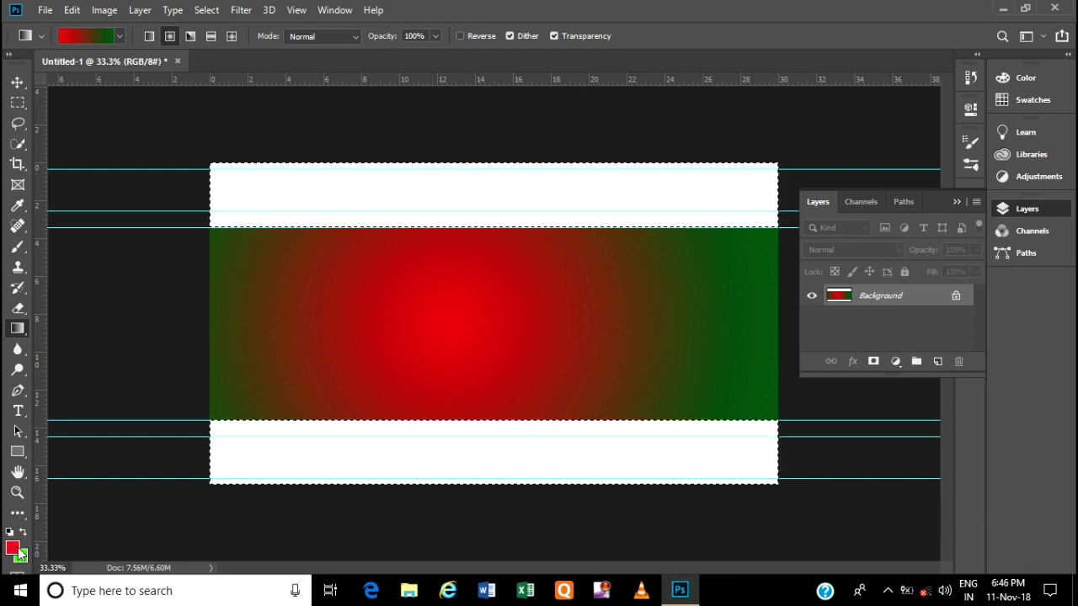
click(17, 548)
click(265, 205)
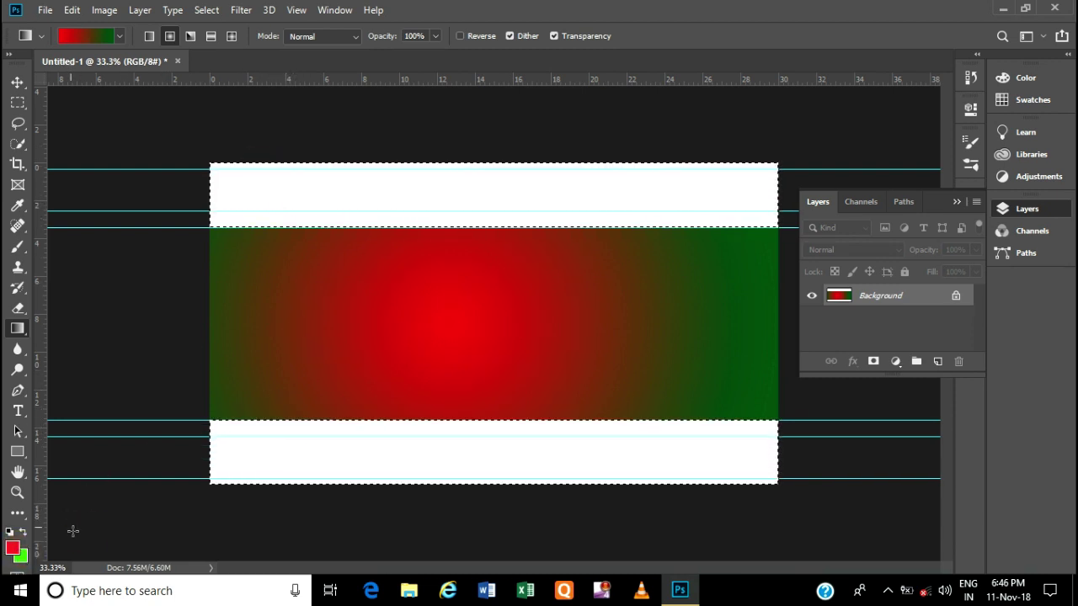
Swap colours so bright green is the foreground and red the background
click(23, 533)
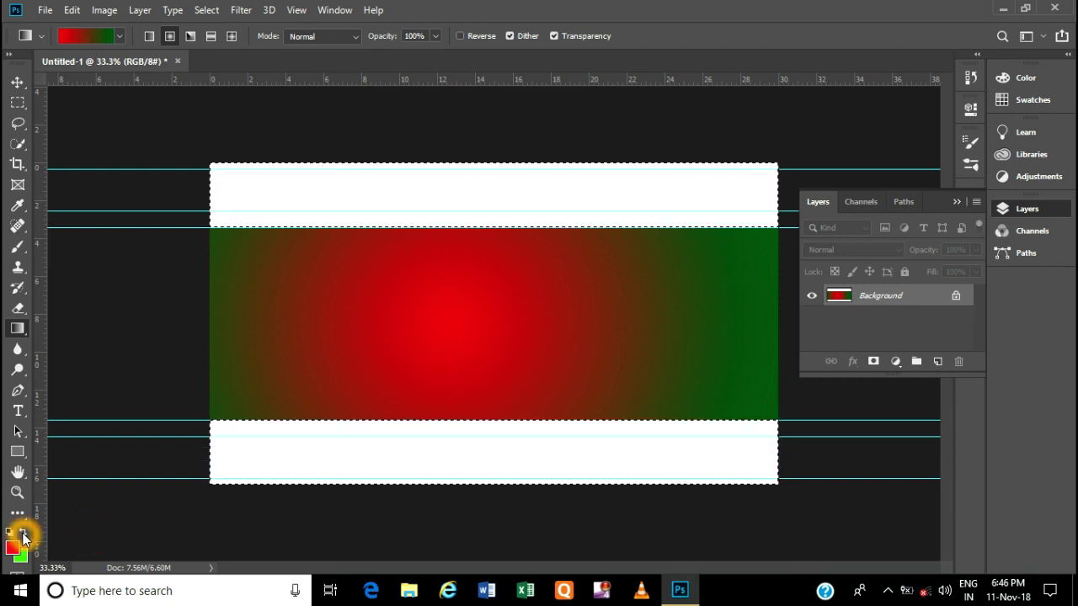
click(23, 533)
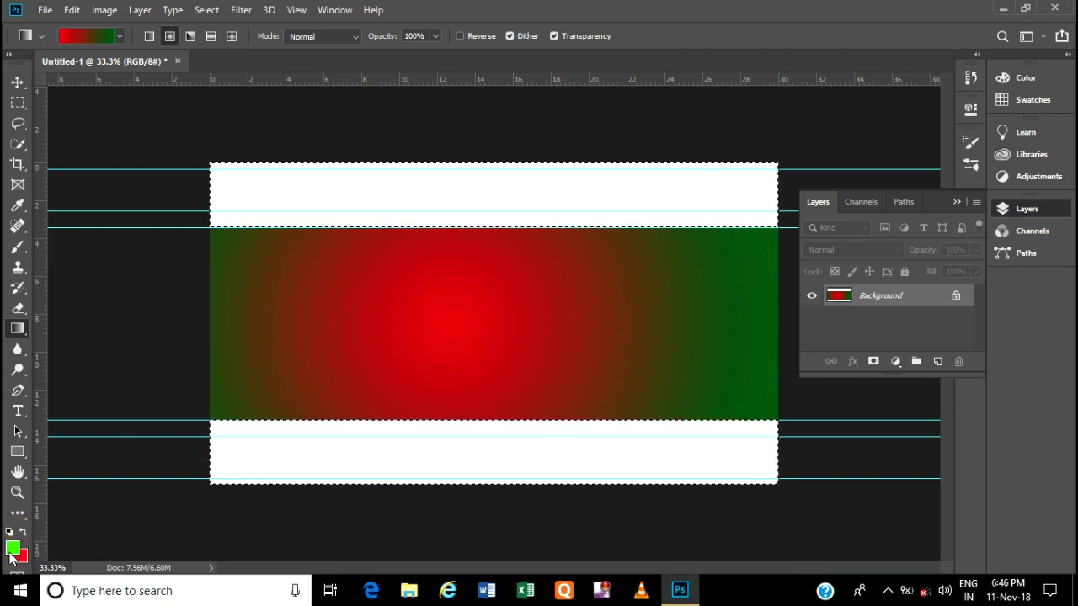
key(ctrl+d)
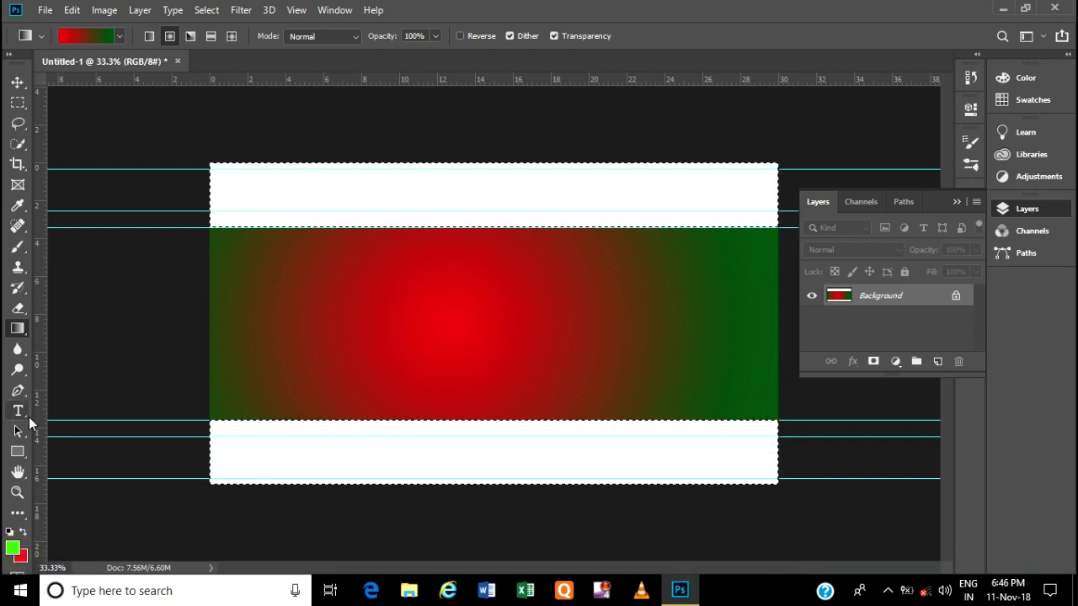
click(20, 332)
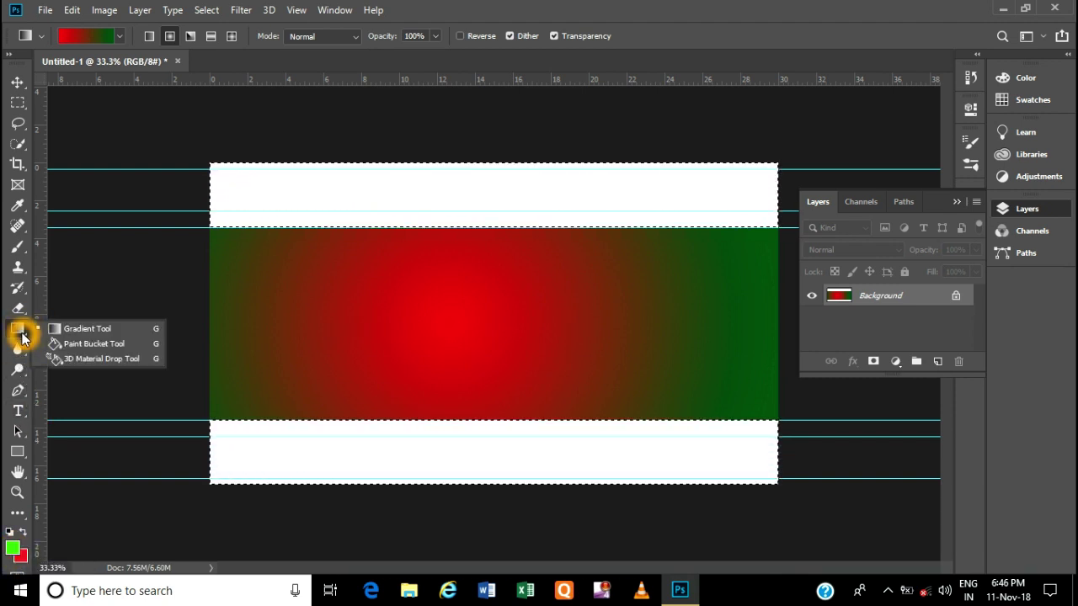
Paint Bucket the top and bottom bands bright green, then choose Select > Deselect
click(74, 345)
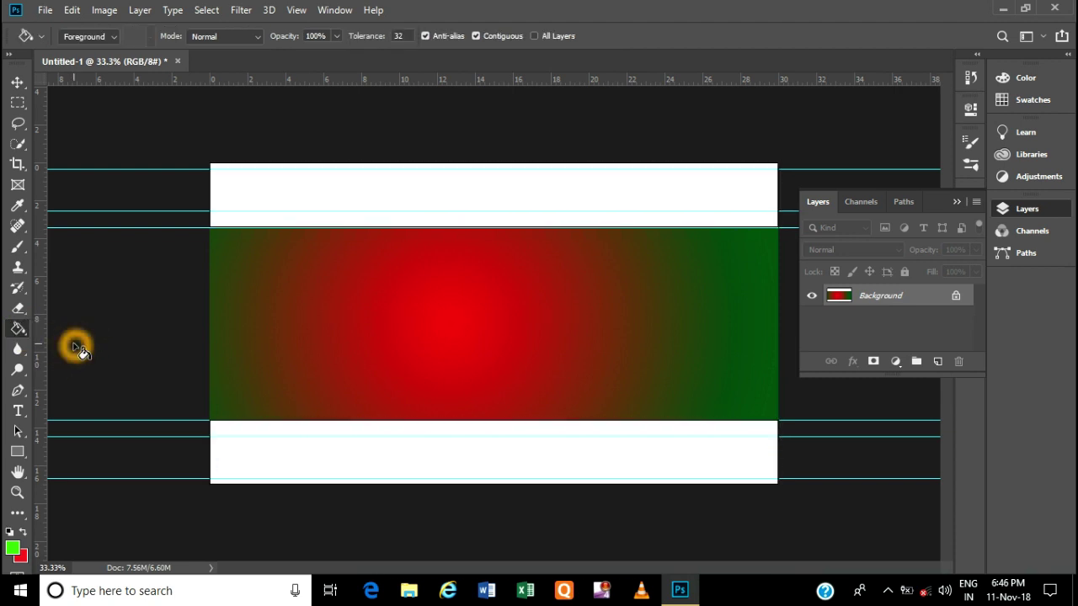
click(314, 203)
click(420, 451)
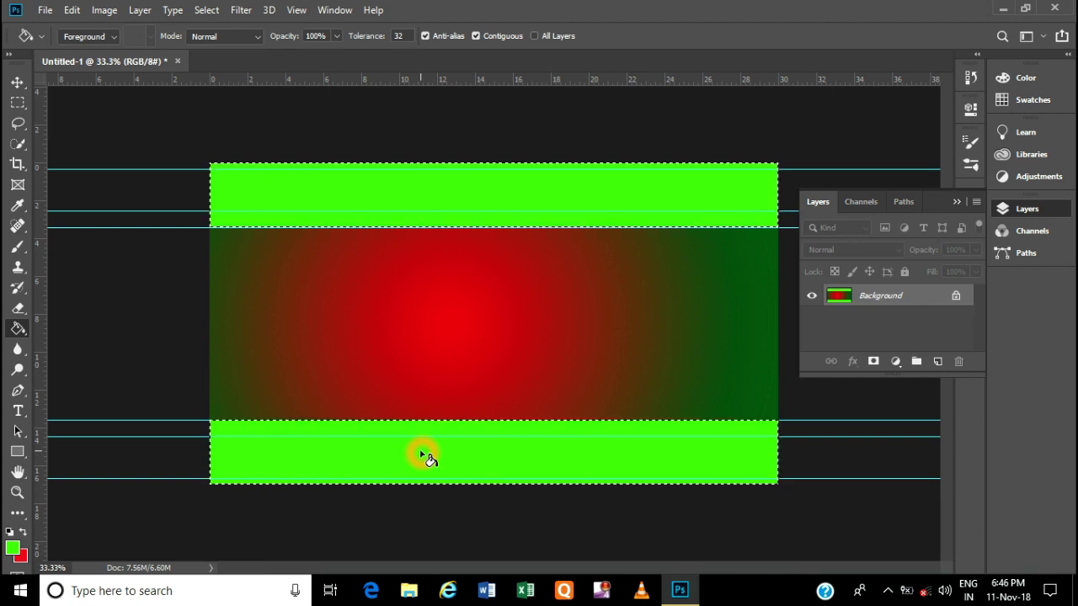
click(206, 10)
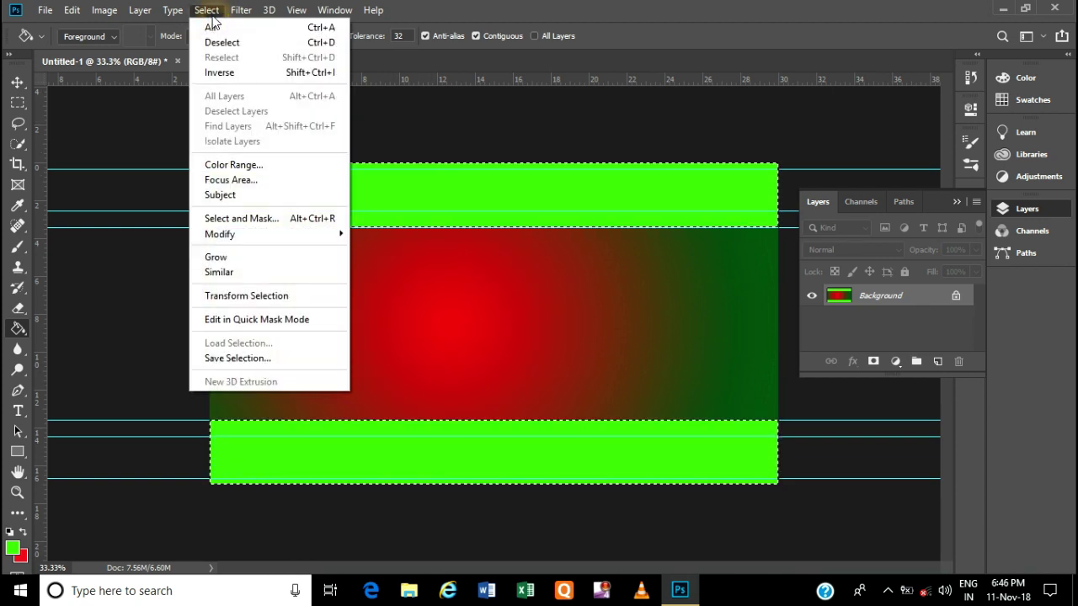
click(217, 40)
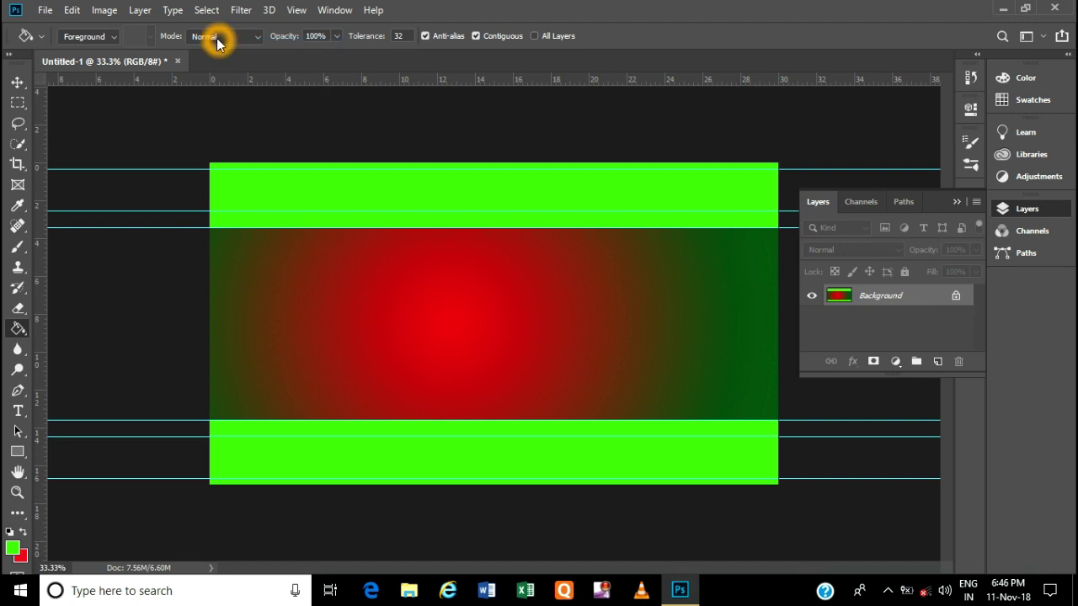
click(600, 301)
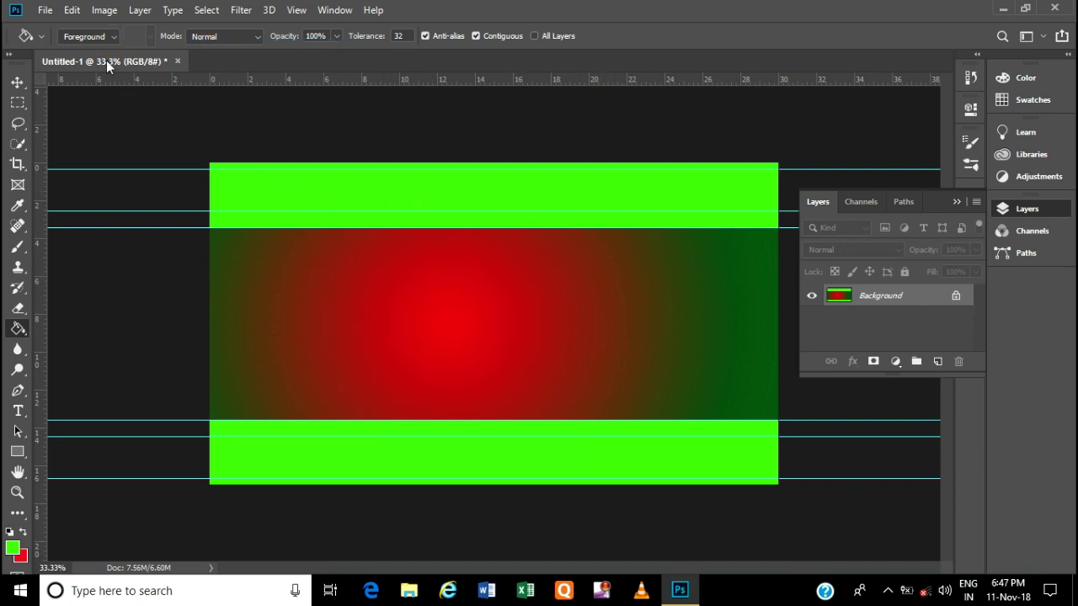
Undo the deselect and both bright green band fills
click(72, 10)
click(99, 22)
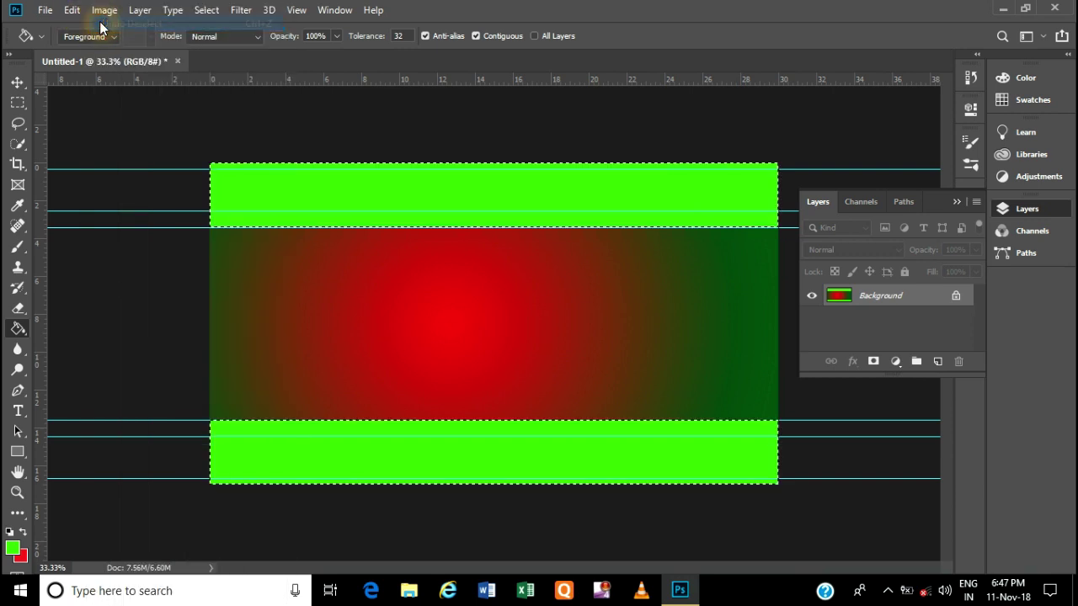
click(72, 10)
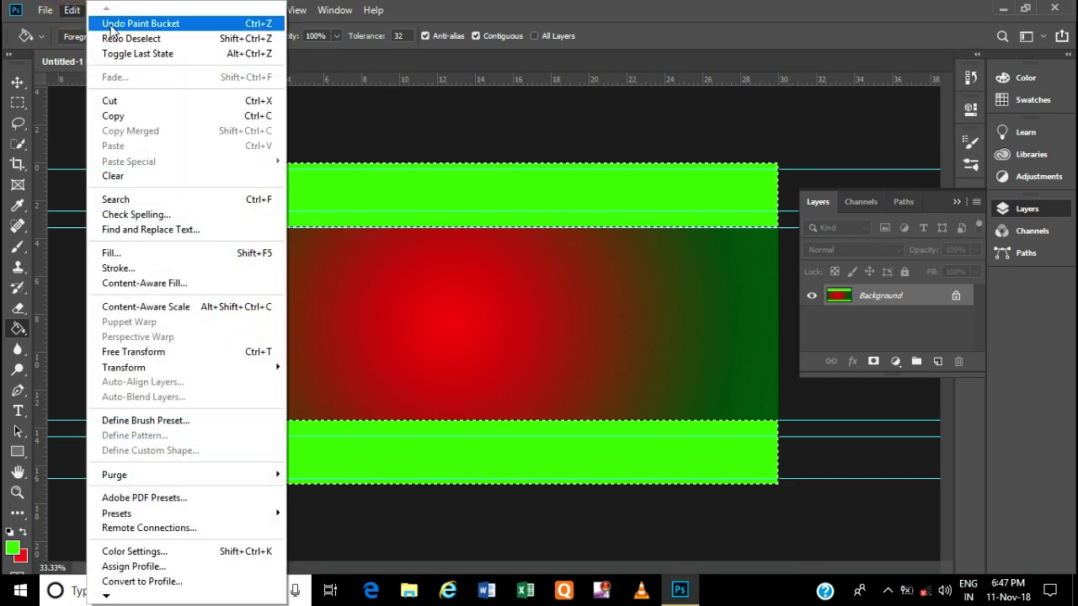
click(111, 23)
click(73, 10)
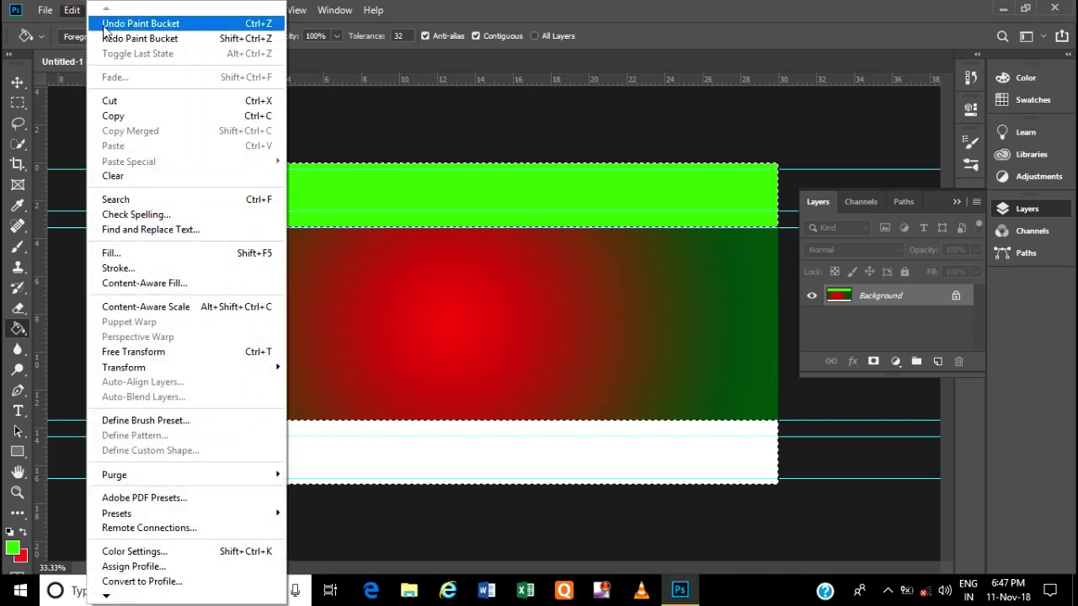
click(106, 23)
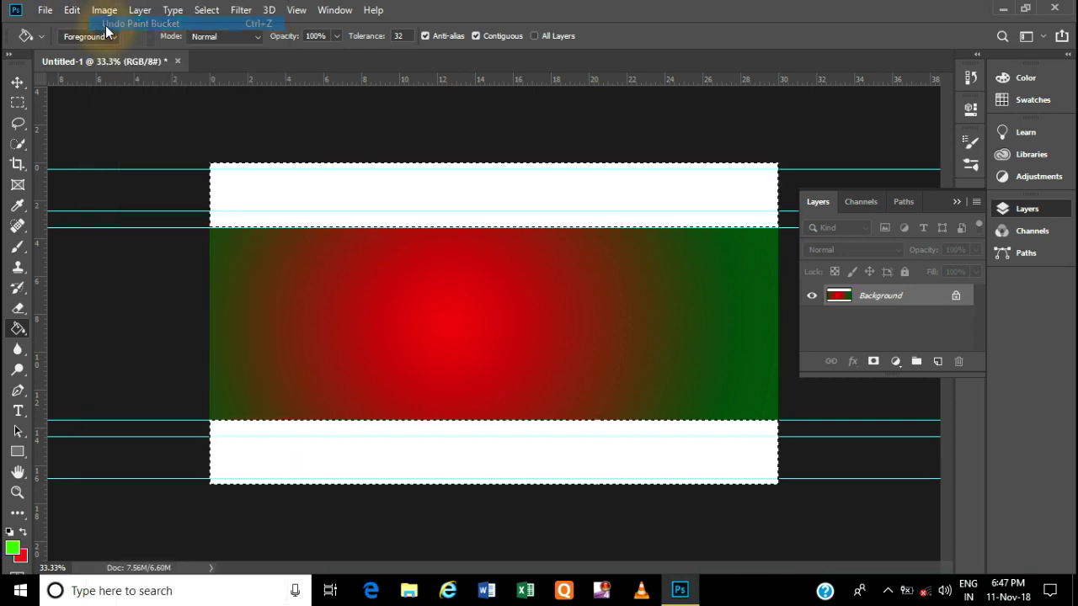
Set the foreground colour to a softer green, 57c835
key(i)
click(12, 549)
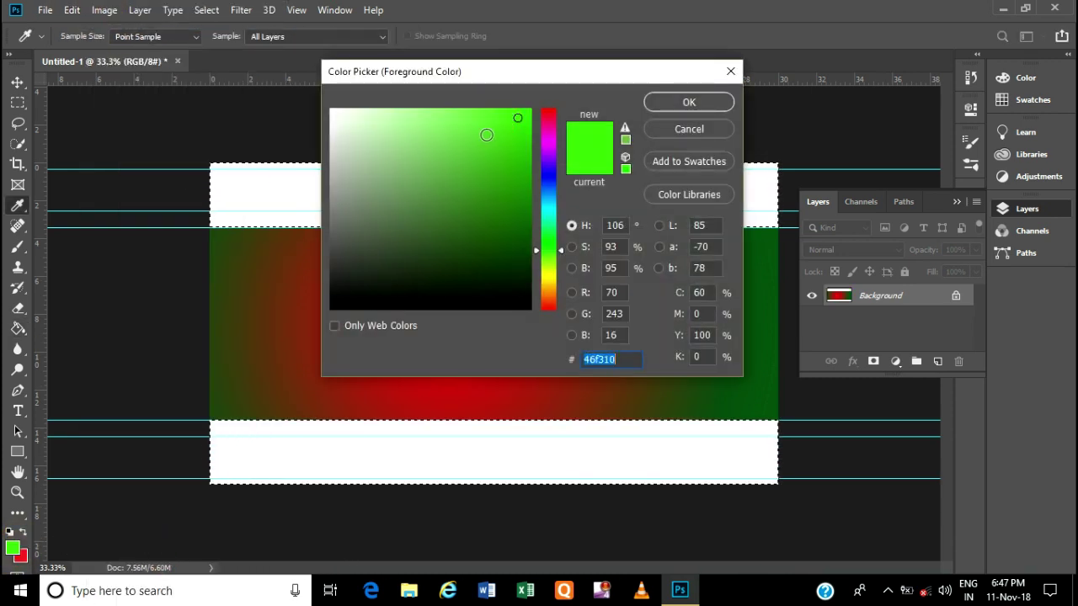
drag(463, 141, 478, 149)
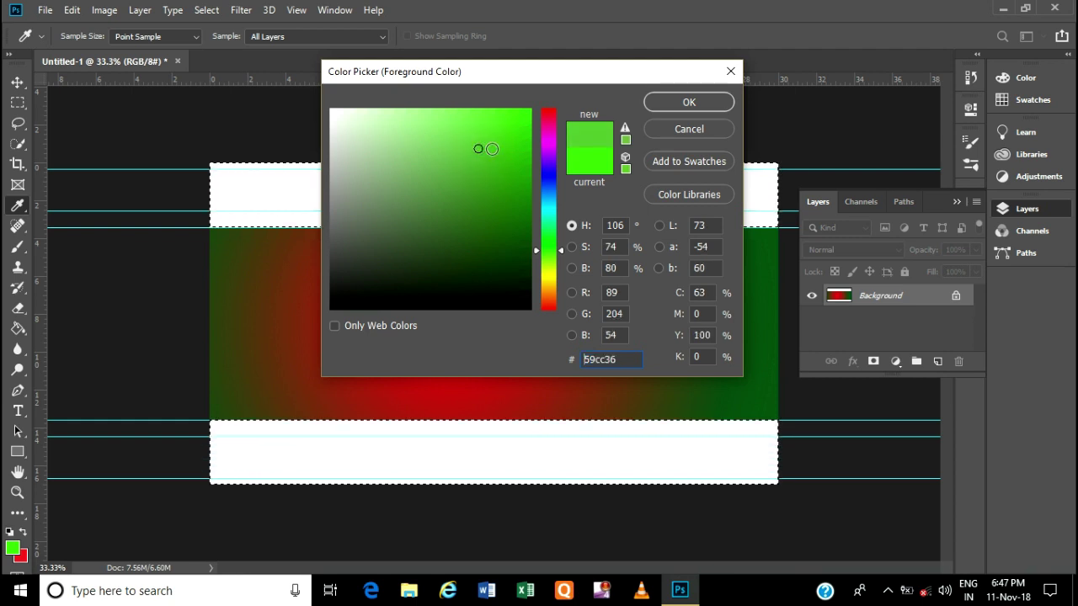
click(479, 152)
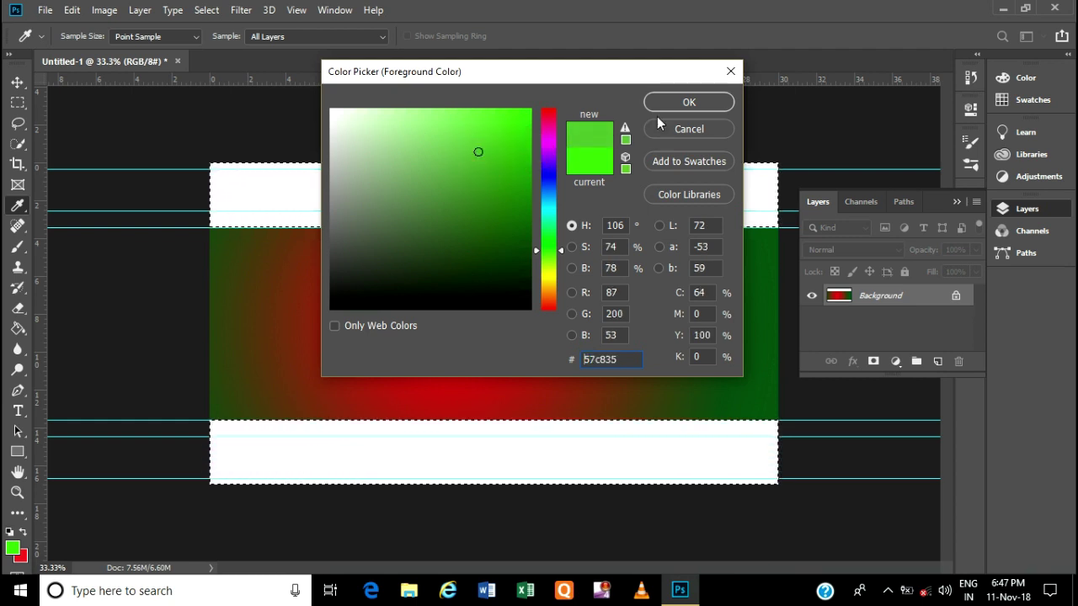
click(671, 103)
Bucket-fill both white bands with the 57c835 green and deselect
key(g)
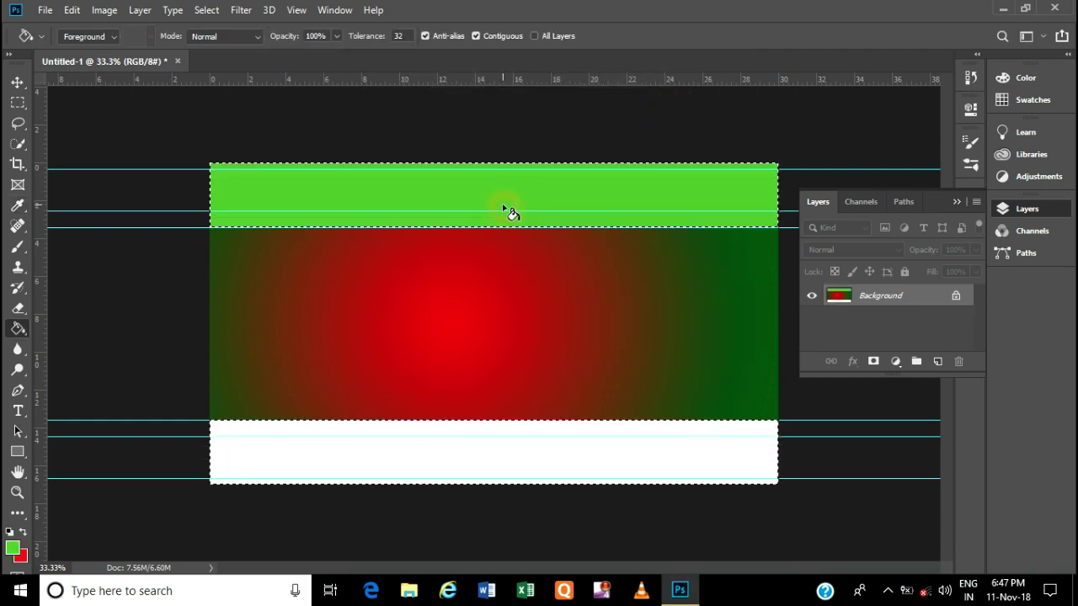
click(508, 210)
click(510, 439)
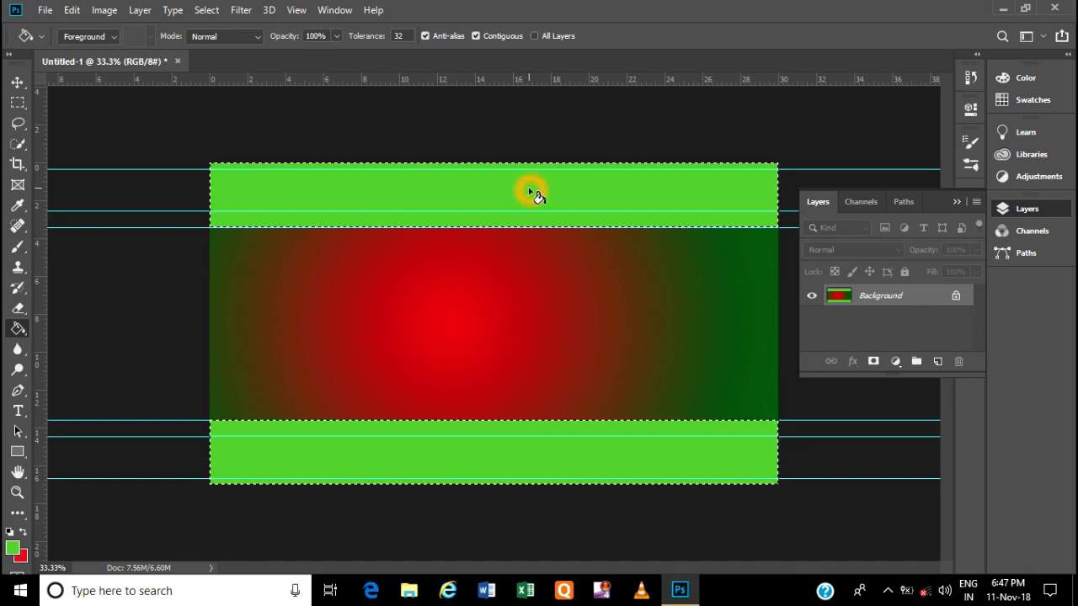
click(207, 10)
click(222, 42)
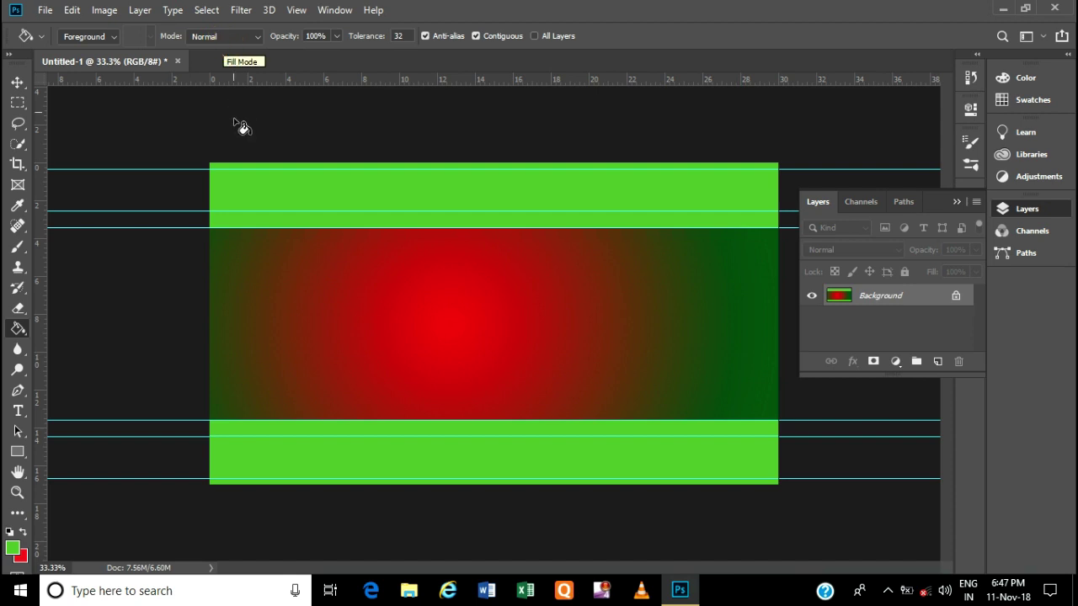
click(235, 225)
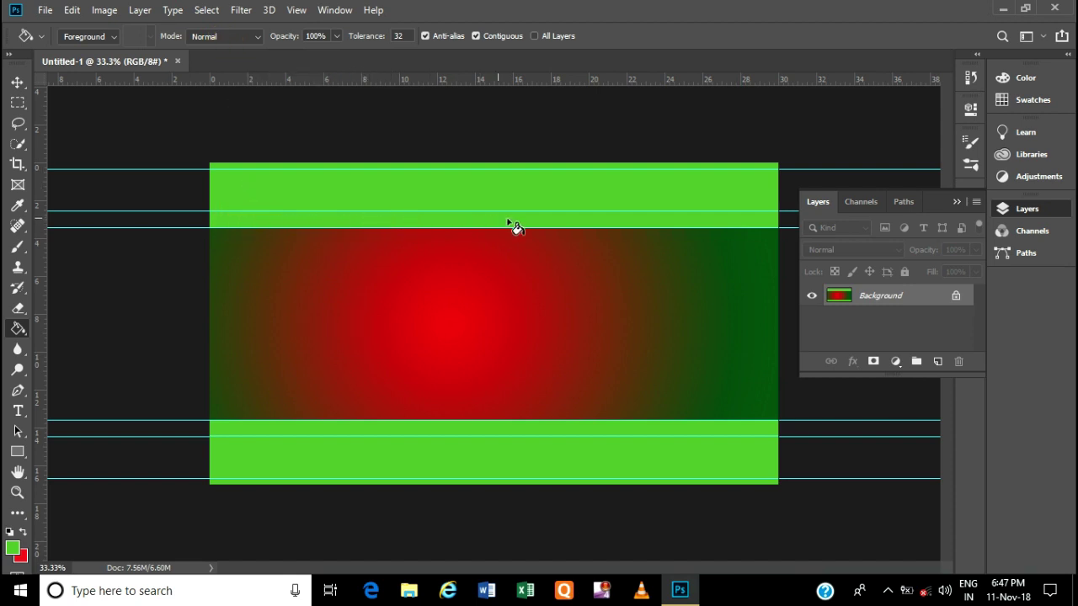
click(736, 224)
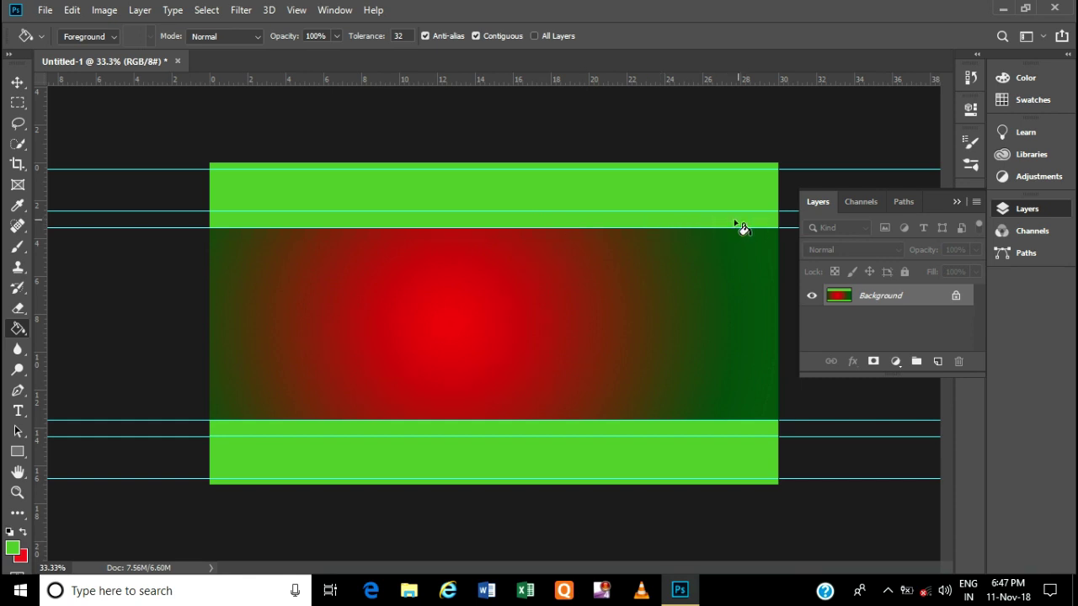
click(404, 209)
click(425, 225)
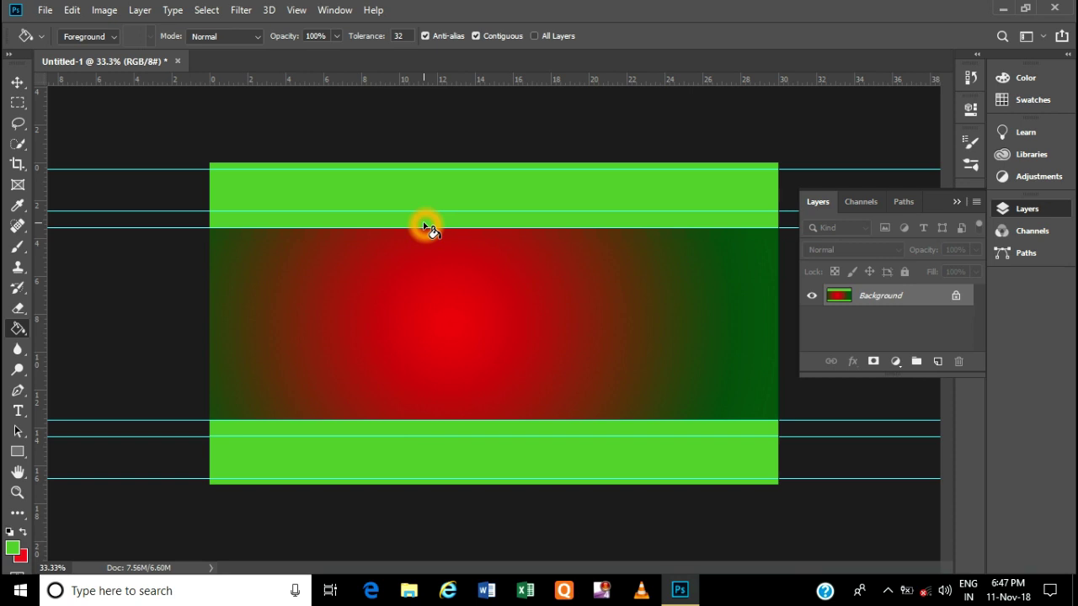
click(144, 266)
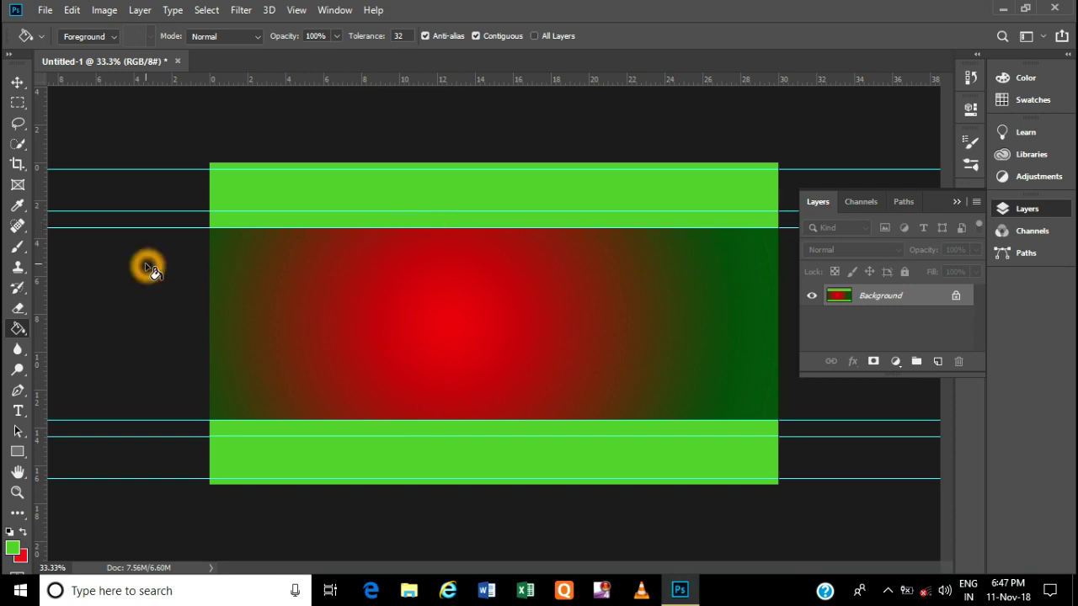
Select the Brush tool and browse brush tips in the brush settings
click(20, 250)
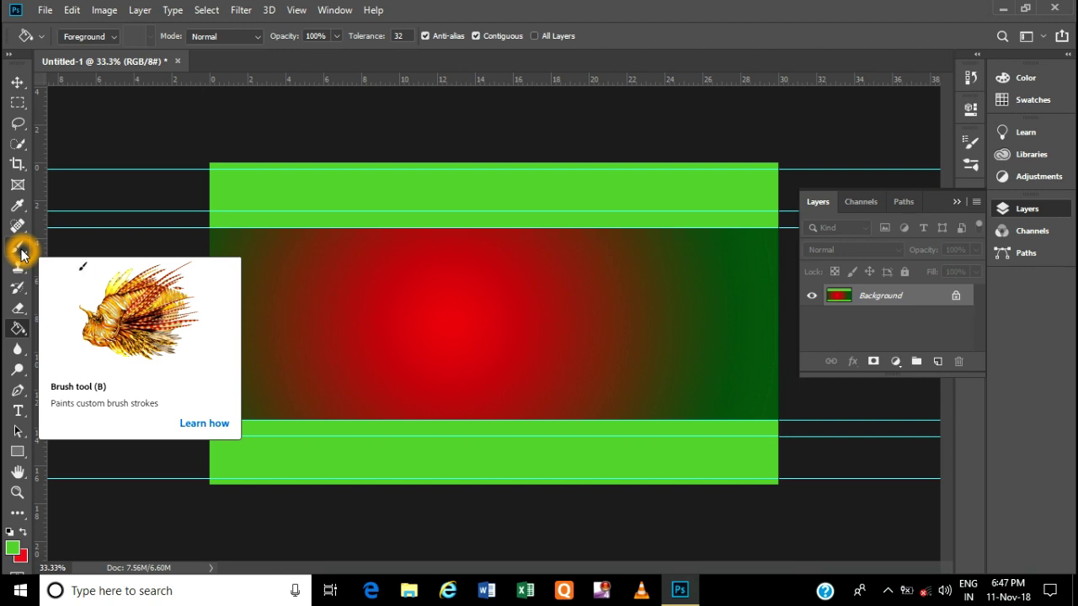
click(20, 251)
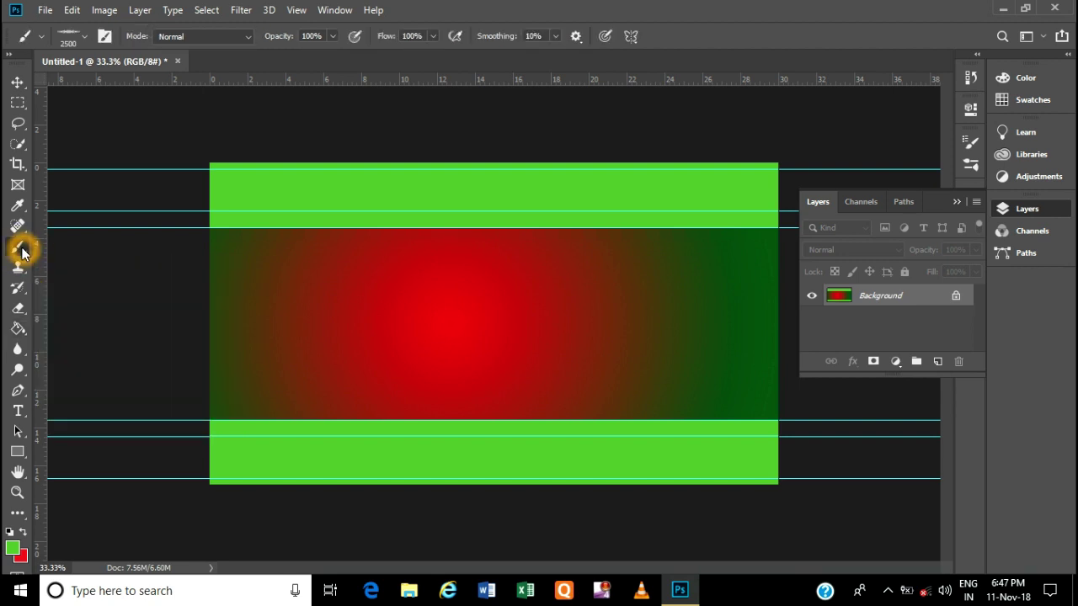
click(104, 37)
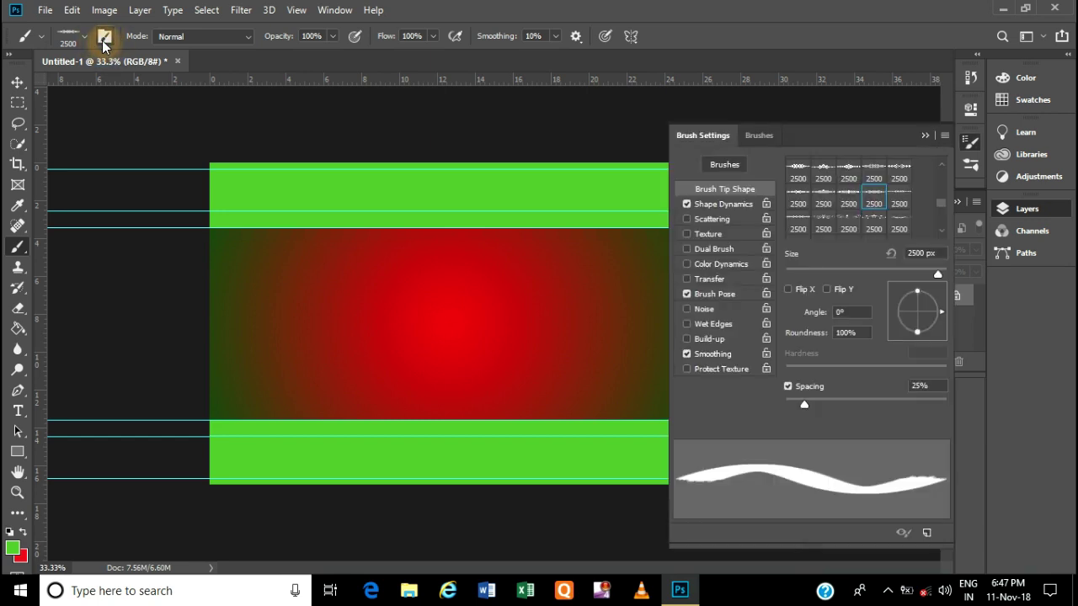
click(843, 220)
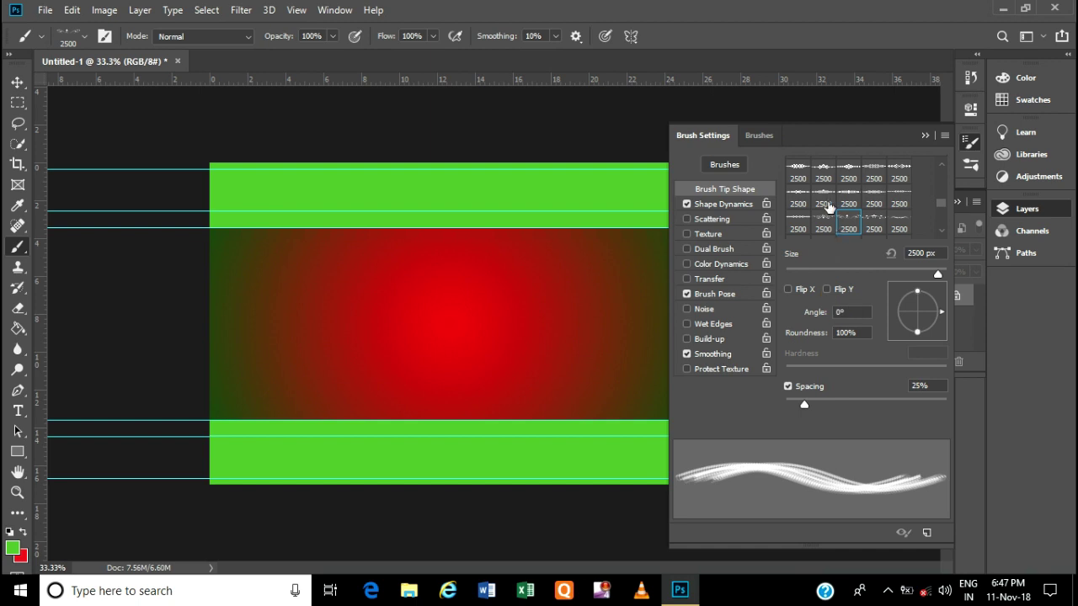
click(825, 204)
click(828, 225)
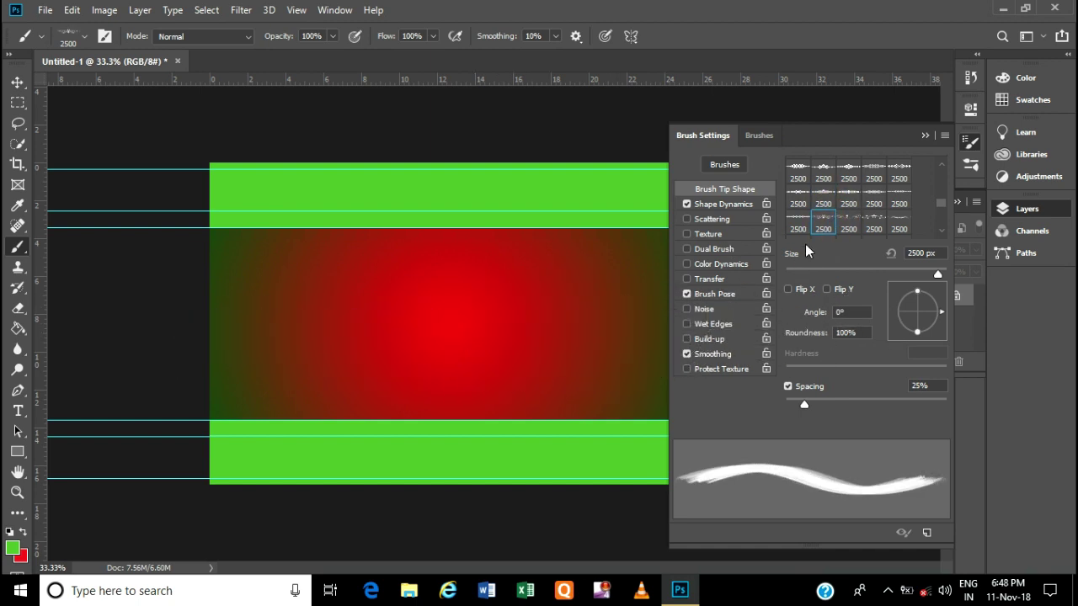
drag(942, 204, 941, 209)
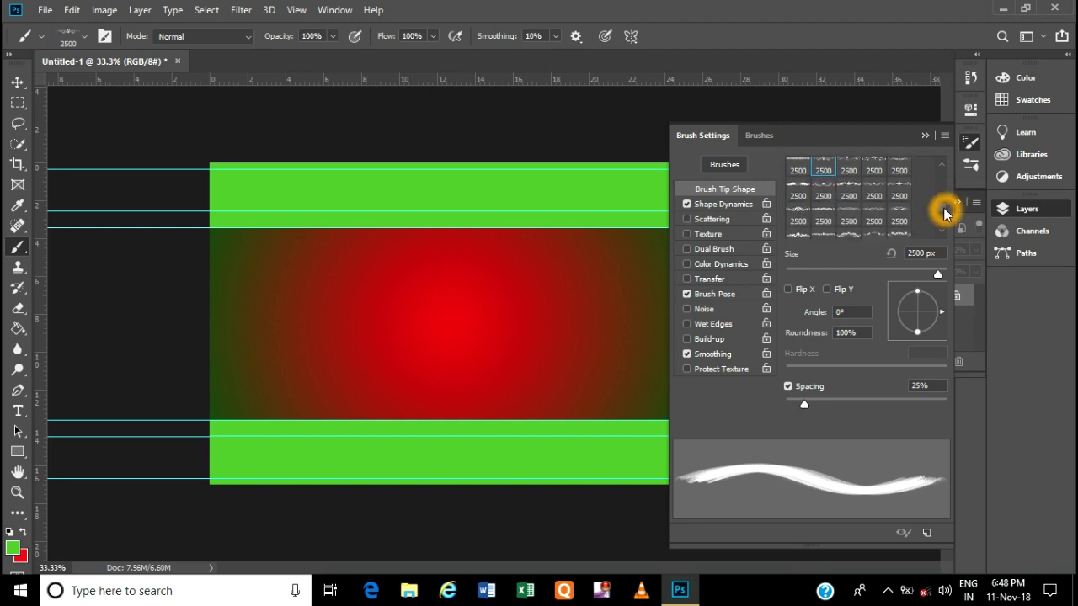
click(850, 220)
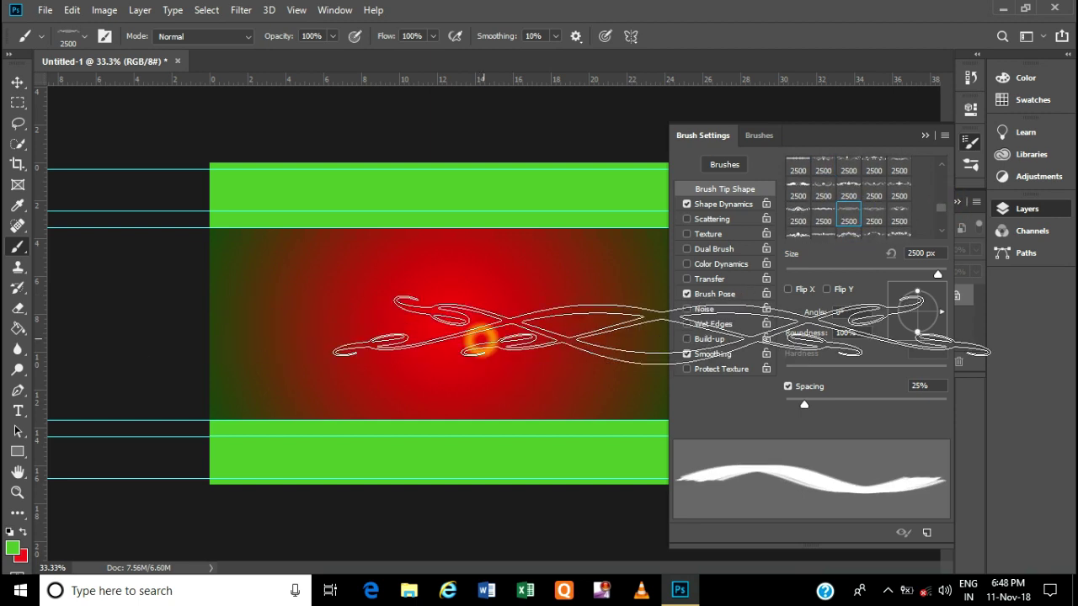
Try several ornamental tips and settle on a lace-pattern brush tip
click(798, 220)
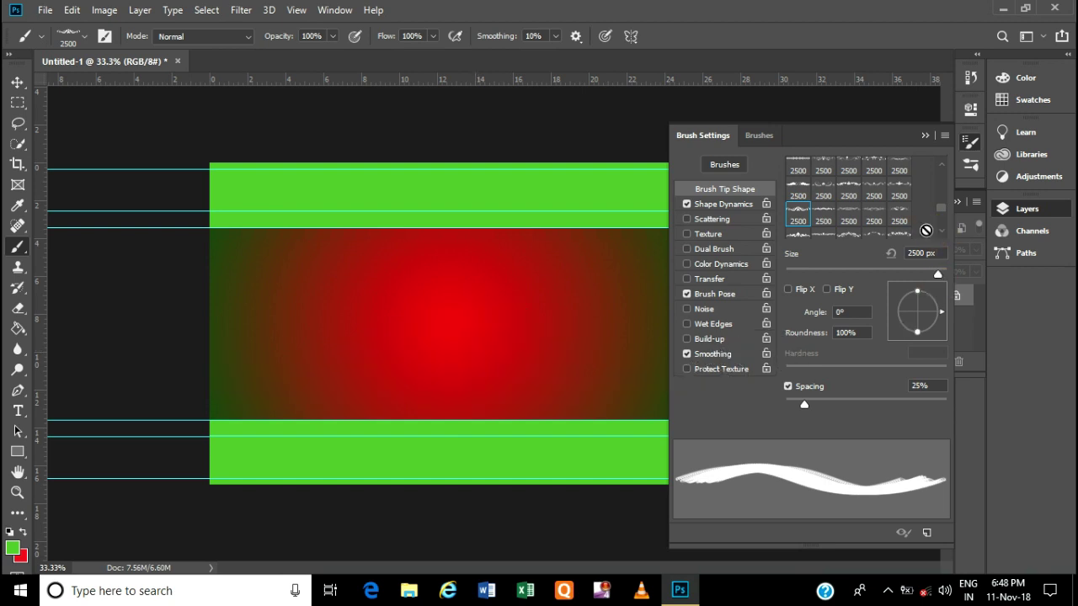
drag(943, 210, 945, 215)
click(823, 221)
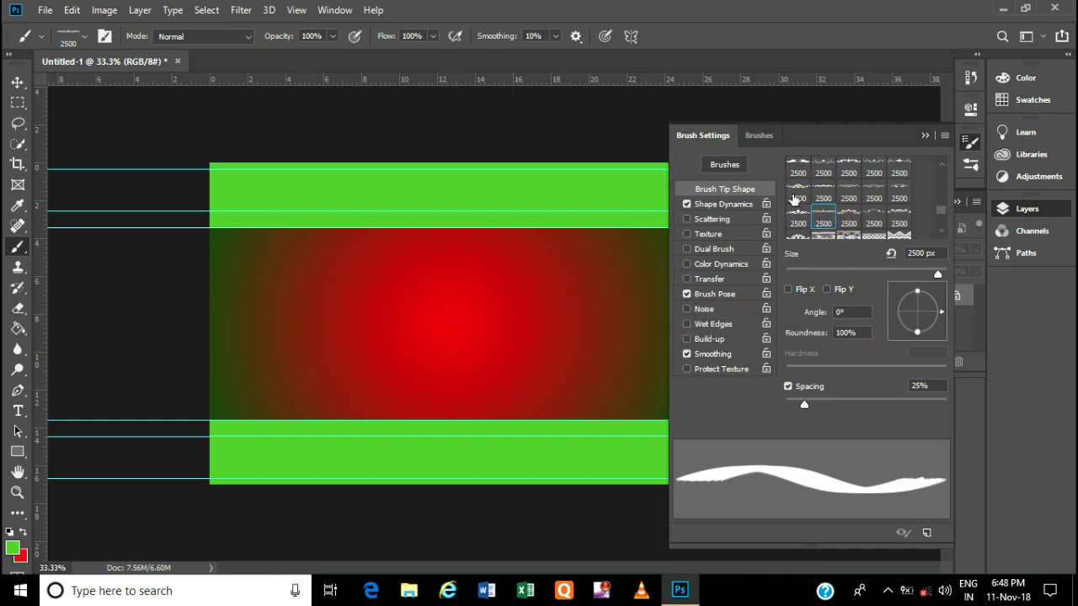
click(848, 221)
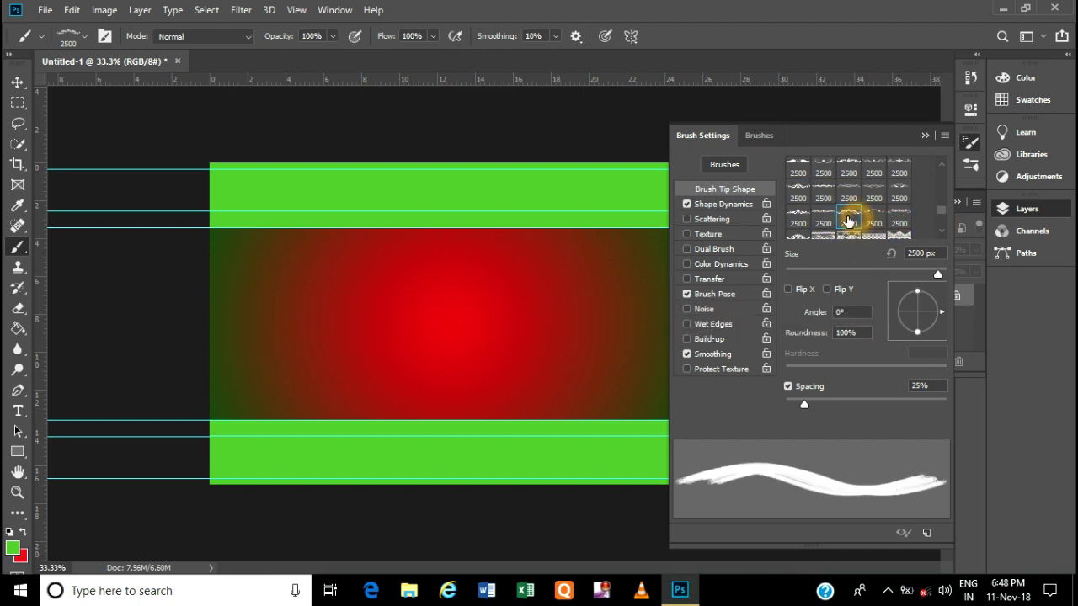
click(941, 211)
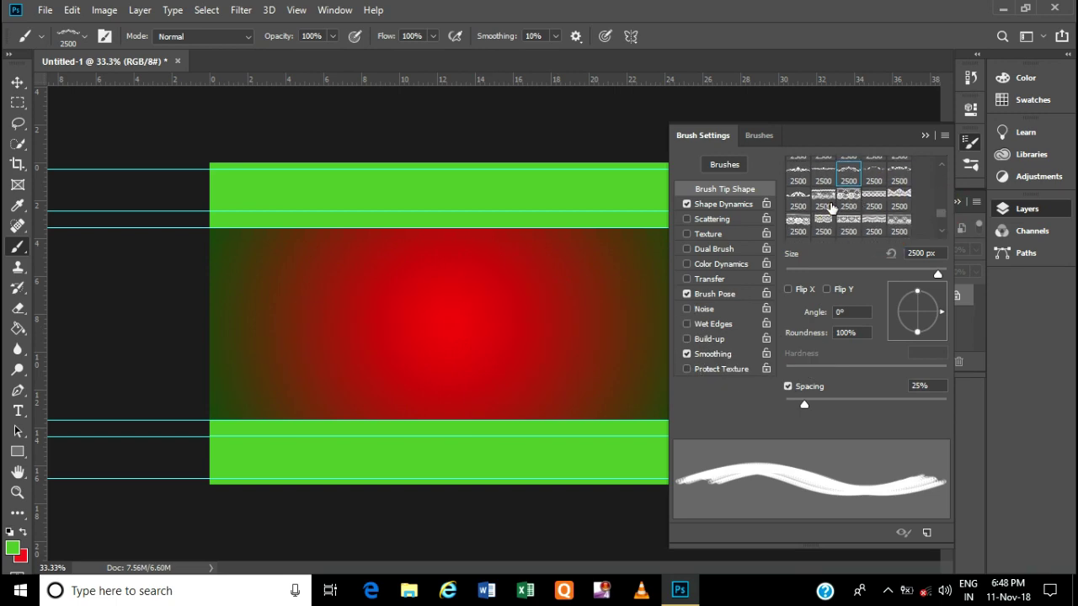
click(827, 205)
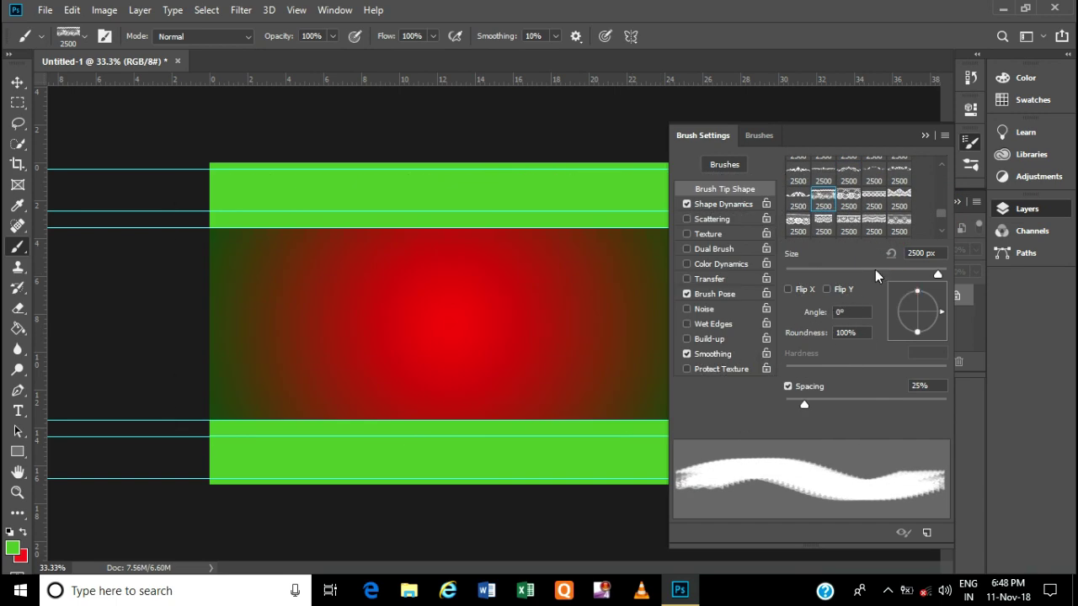
click(852, 204)
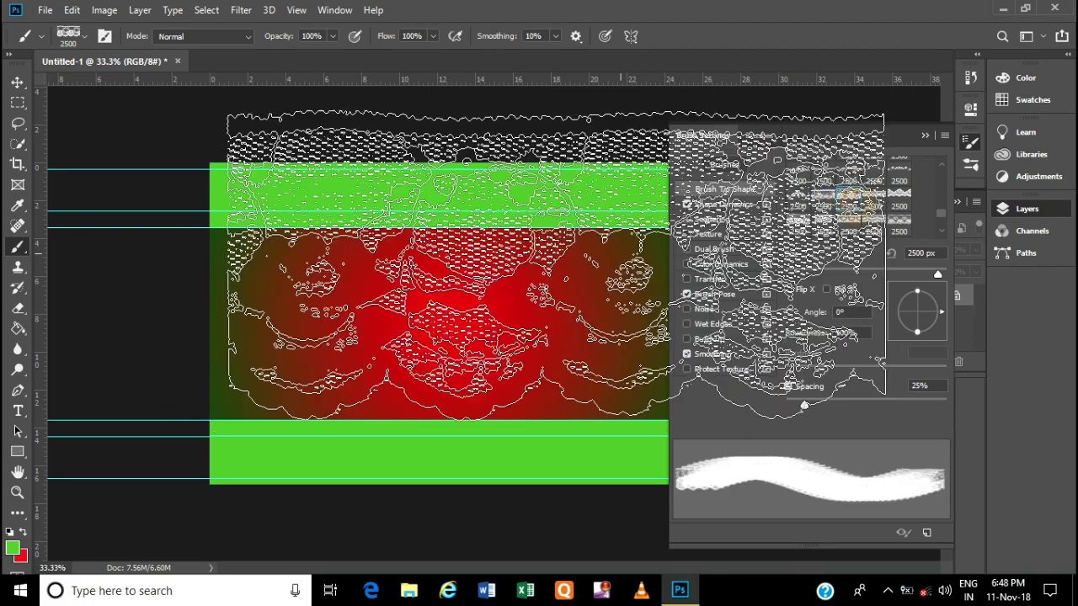
click(876, 200)
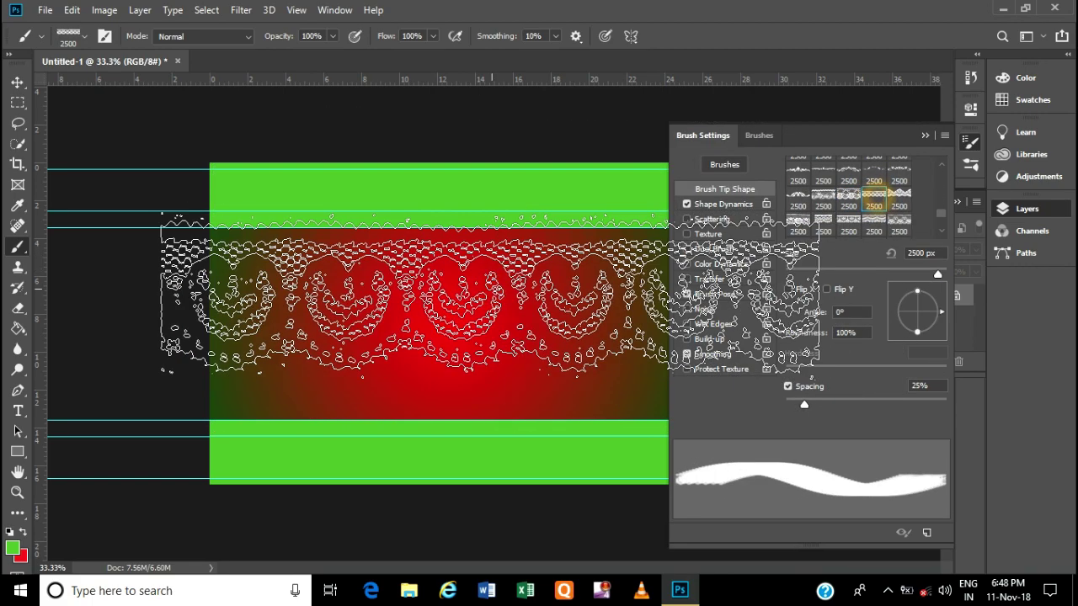
Resize the lace brush, trying 900, 800 and 790 before settling on 760 px
drag(937, 275, 927, 275)
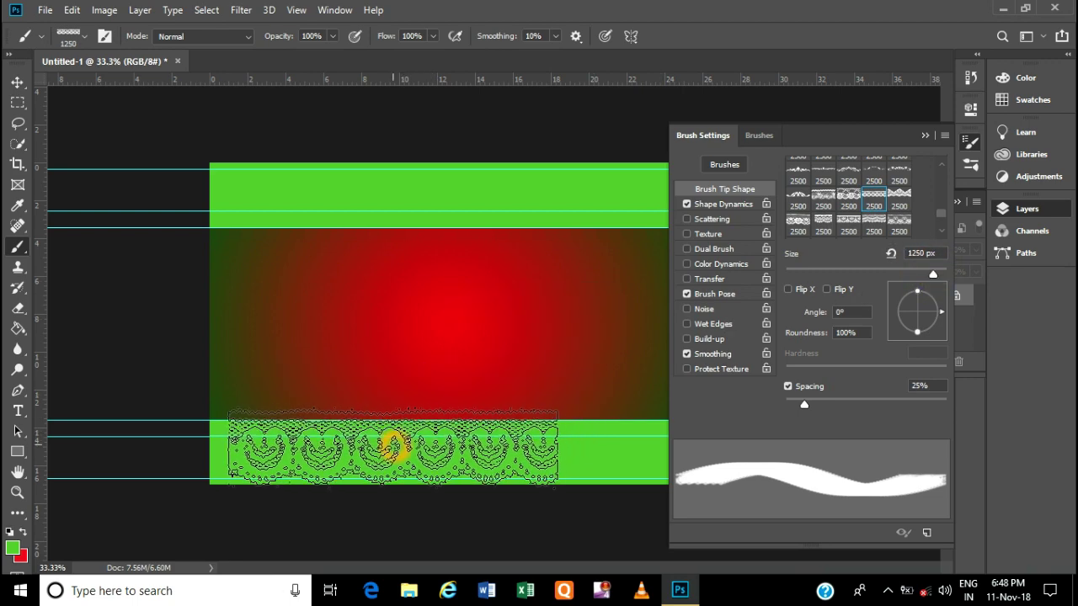
click(376, 459)
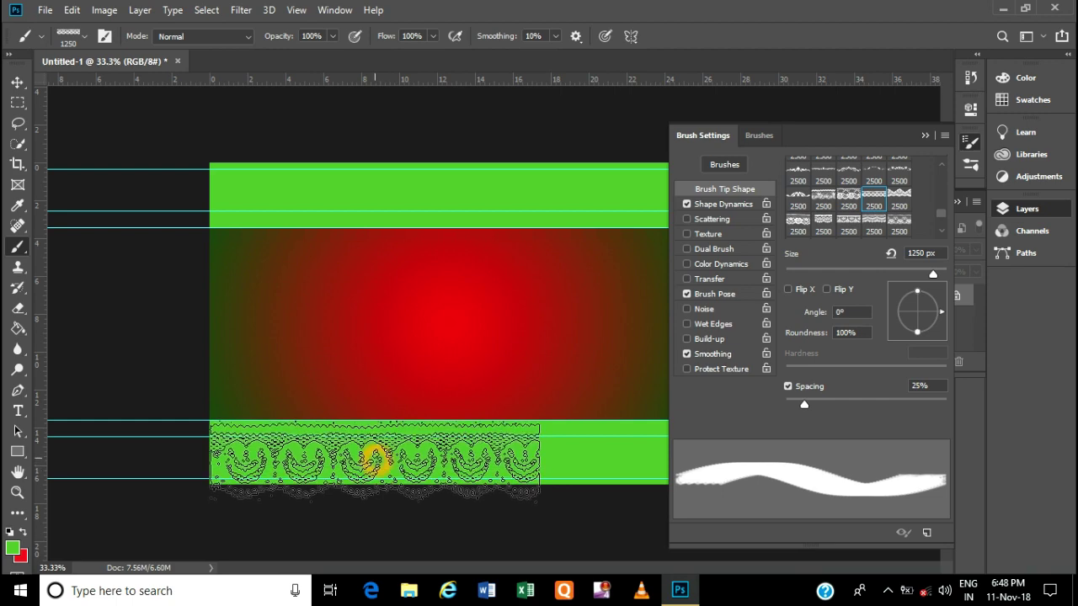
click(922, 253)
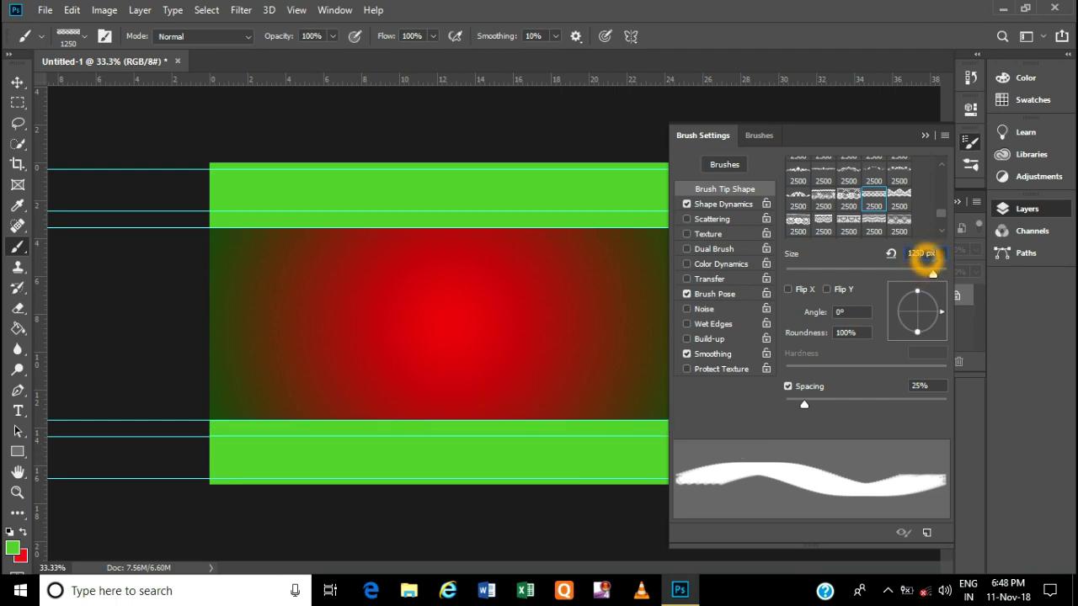
text(100)
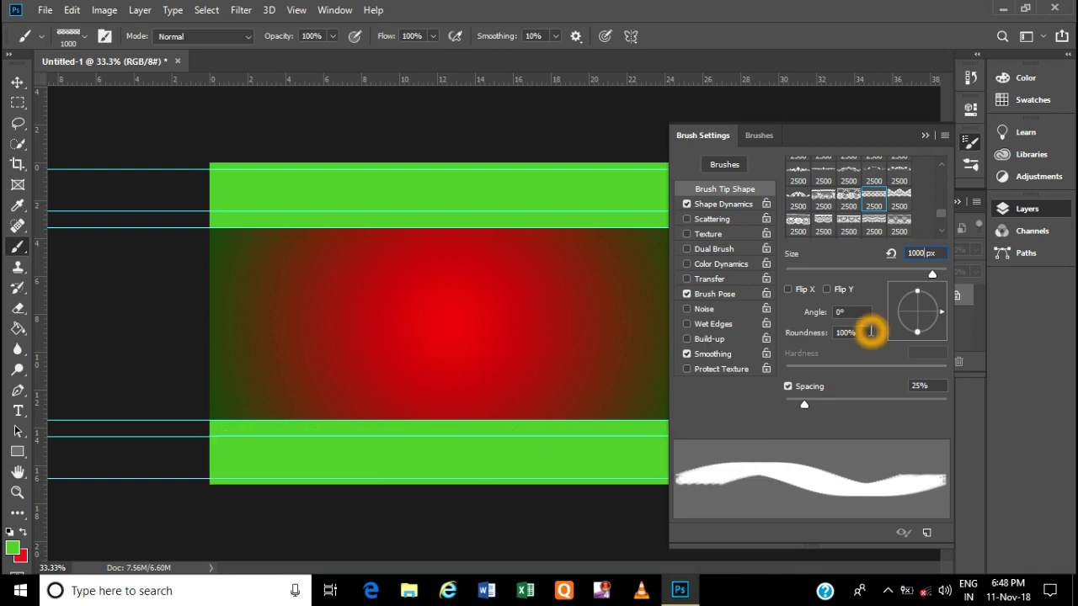
key(BackSpace)
key(BackSpace)
key(BackSpace)
key(BackSpace)
text(90)
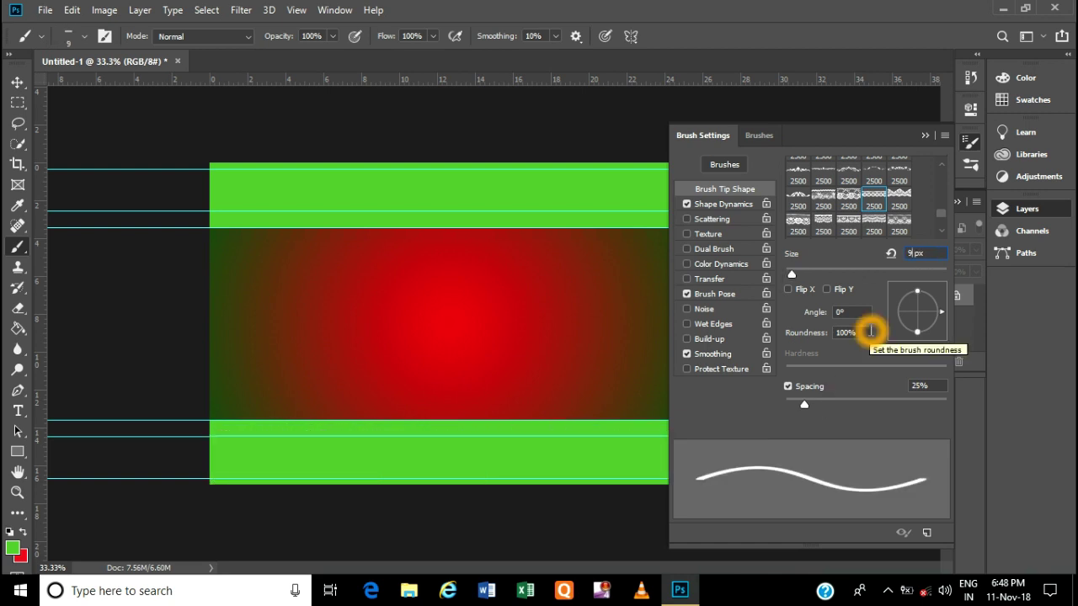
text(0)
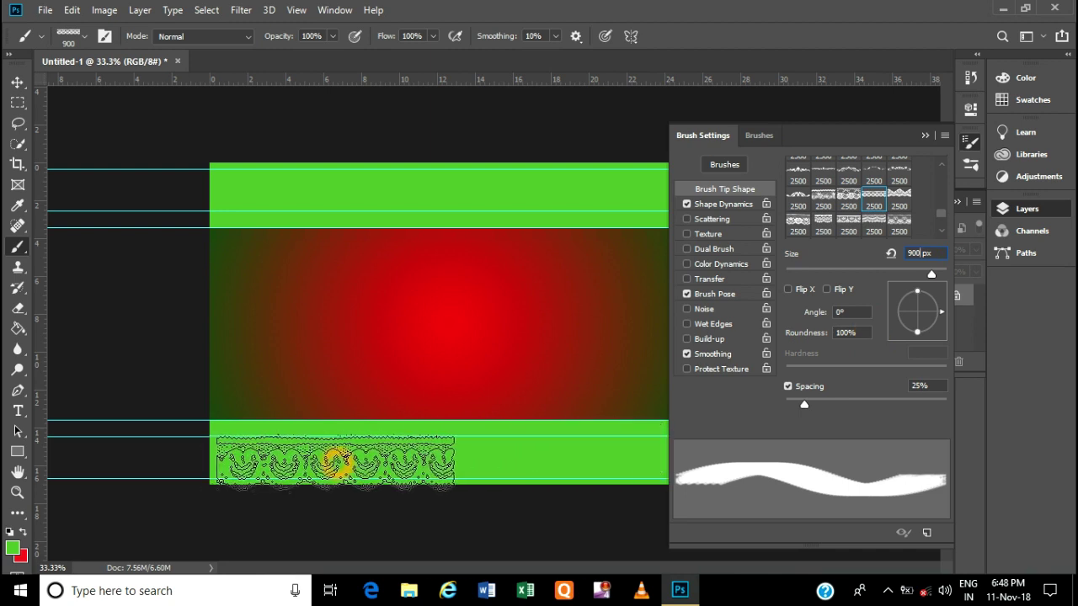
key(BackSpace)
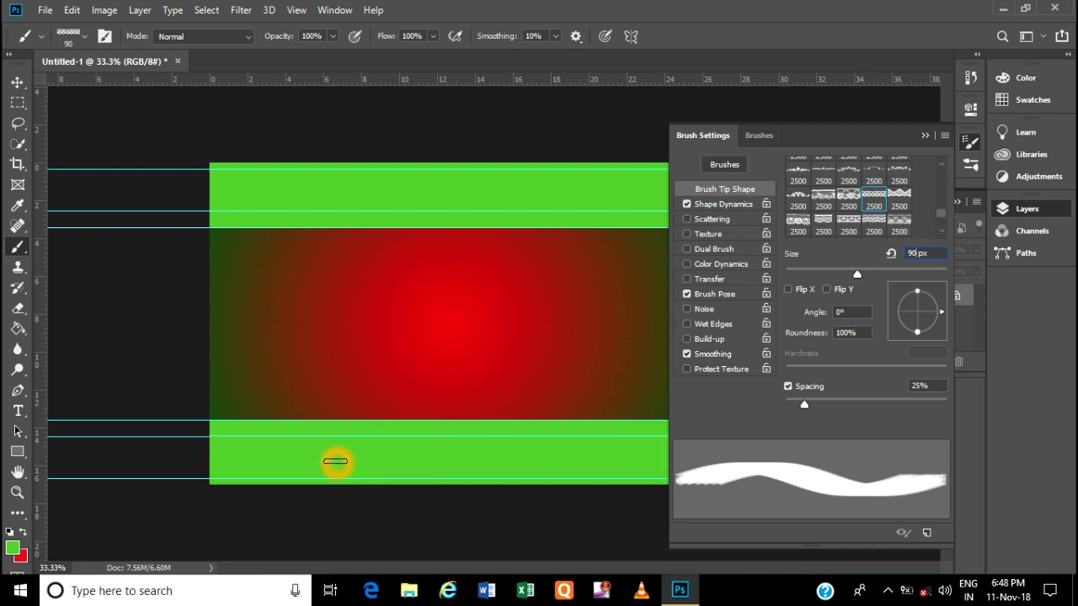
text(800)
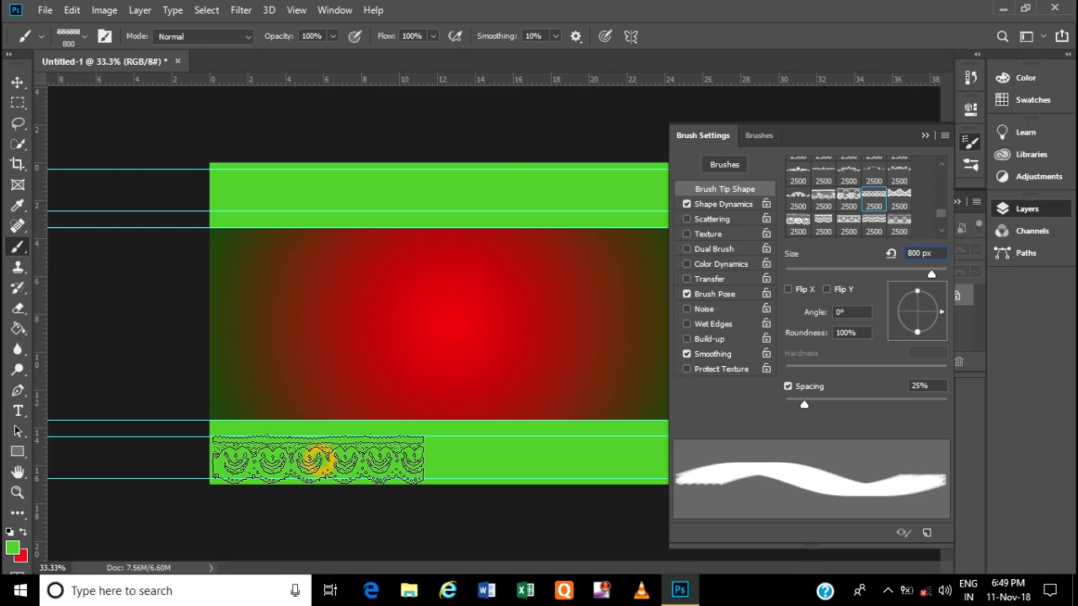
key(BackSpace)
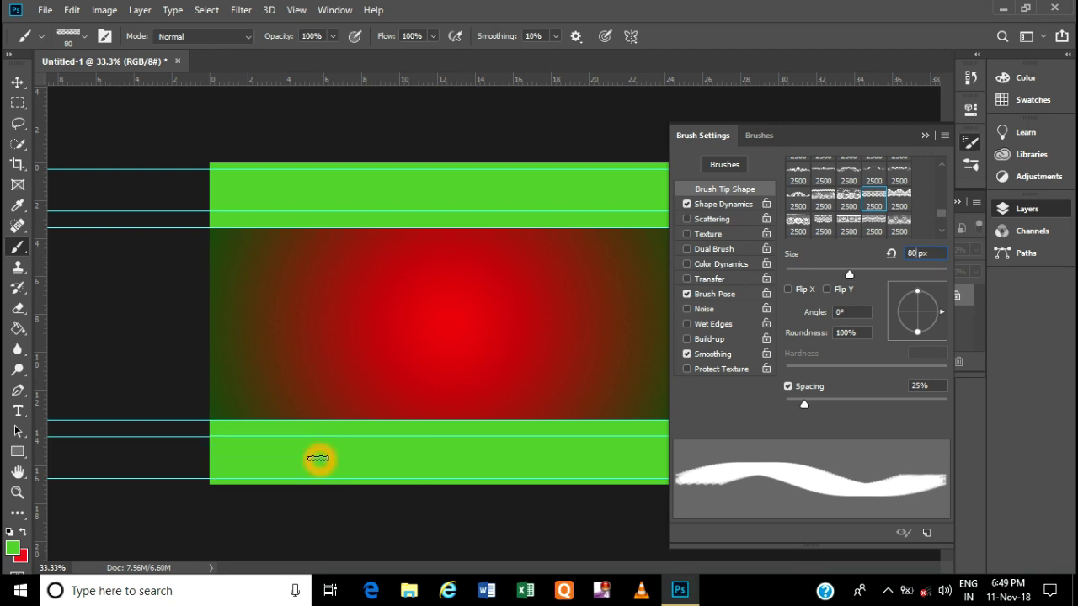
text(79)
text(0)
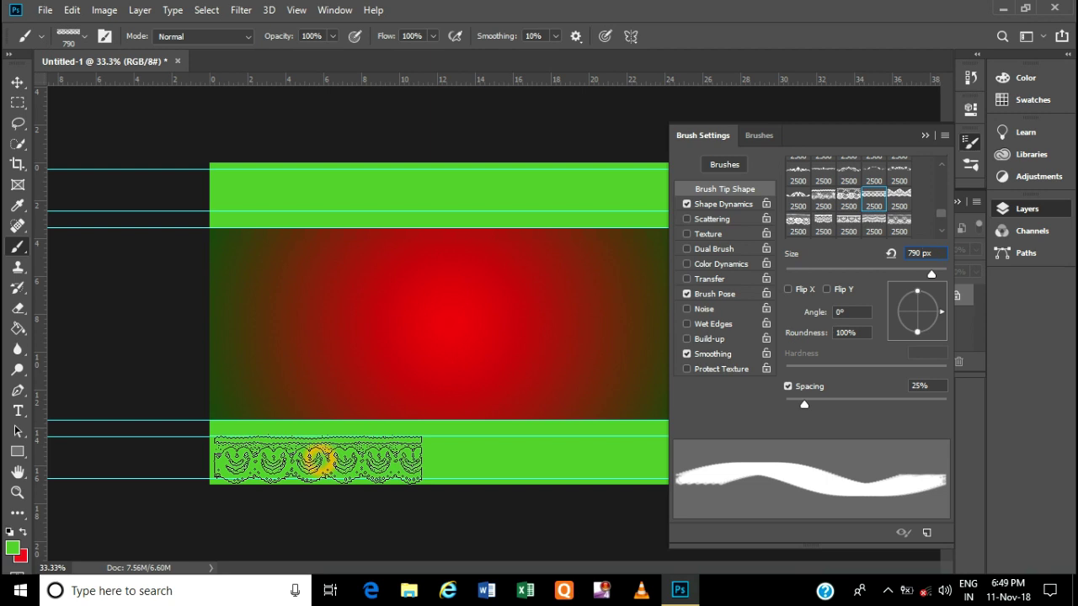
key(BackSpace)
key(BackSpace)
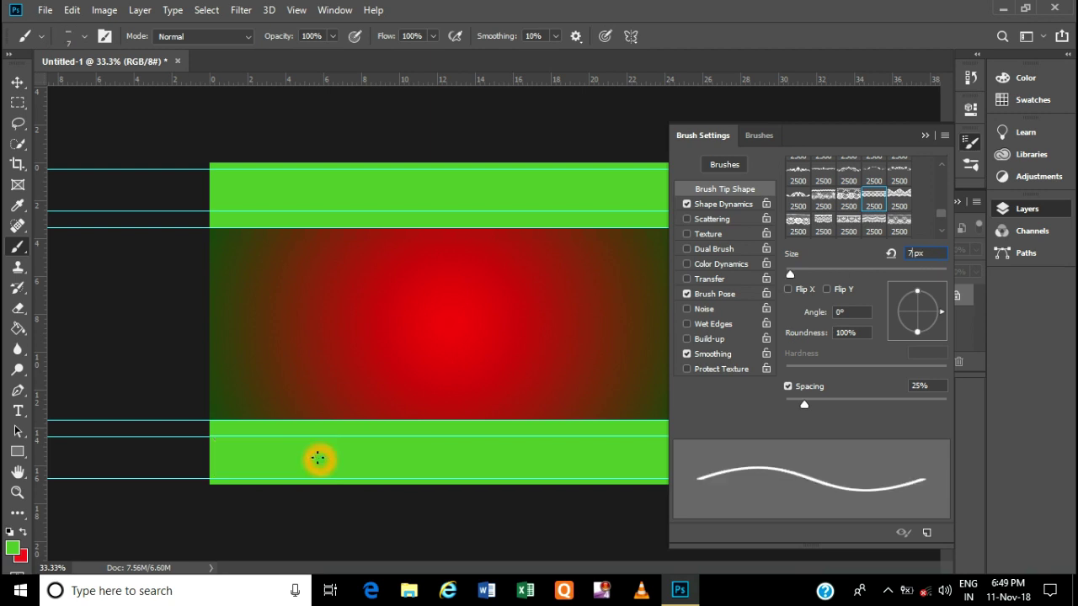
text(60)
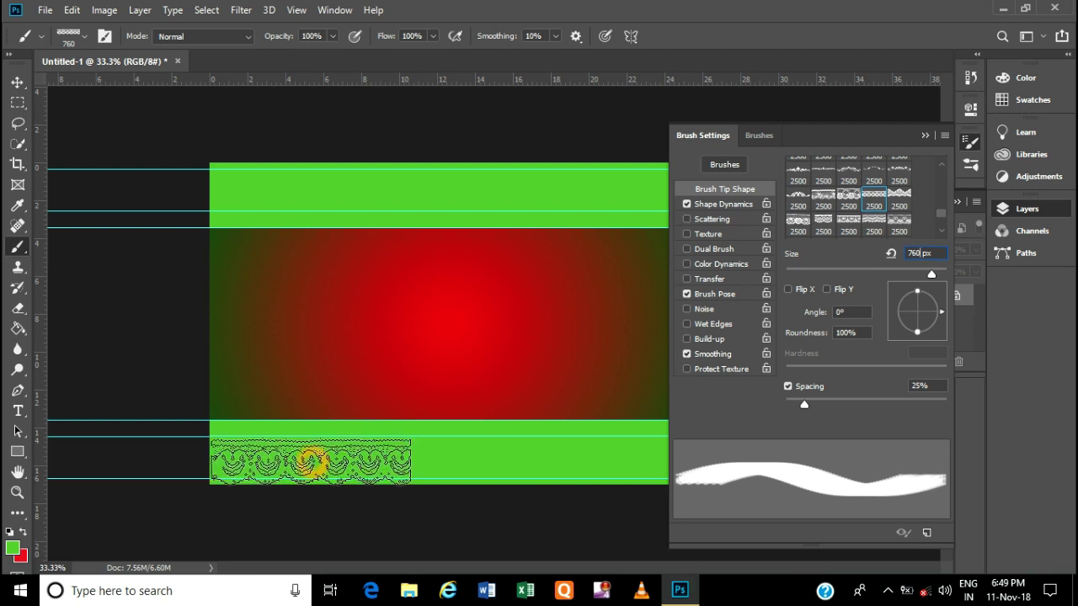
Make red the foreground colour and stamp four red lace repeats across the lower green band
click(23, 532)
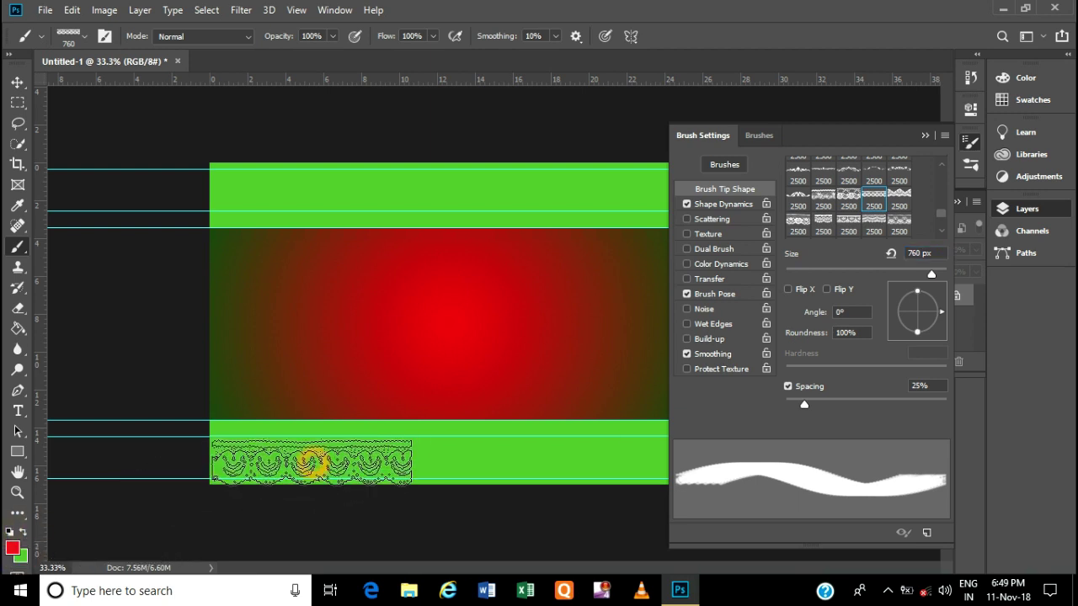
click(311, 461)
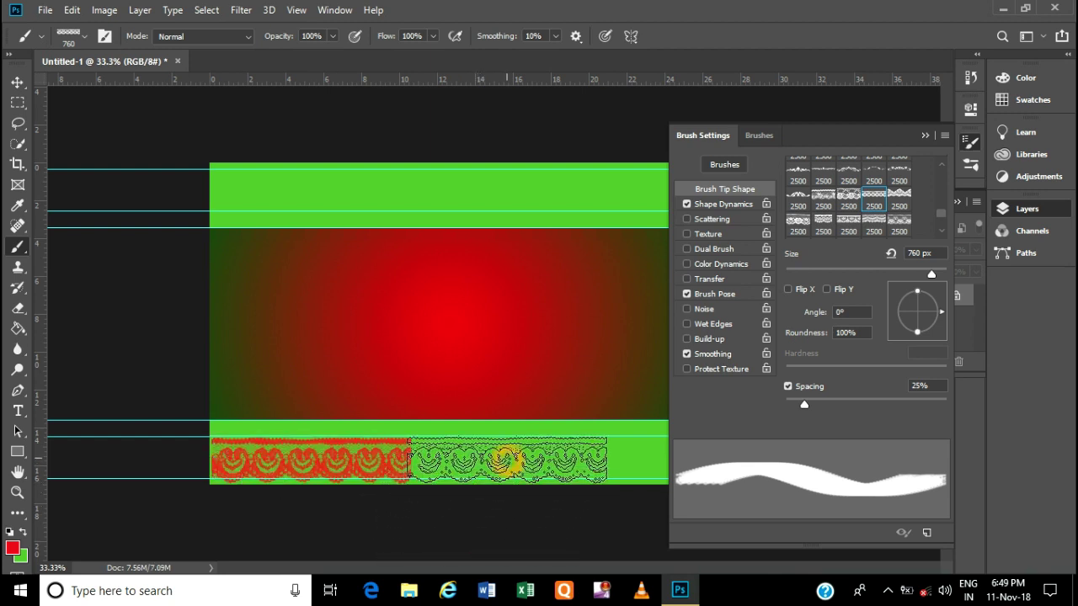
click(510, 461)
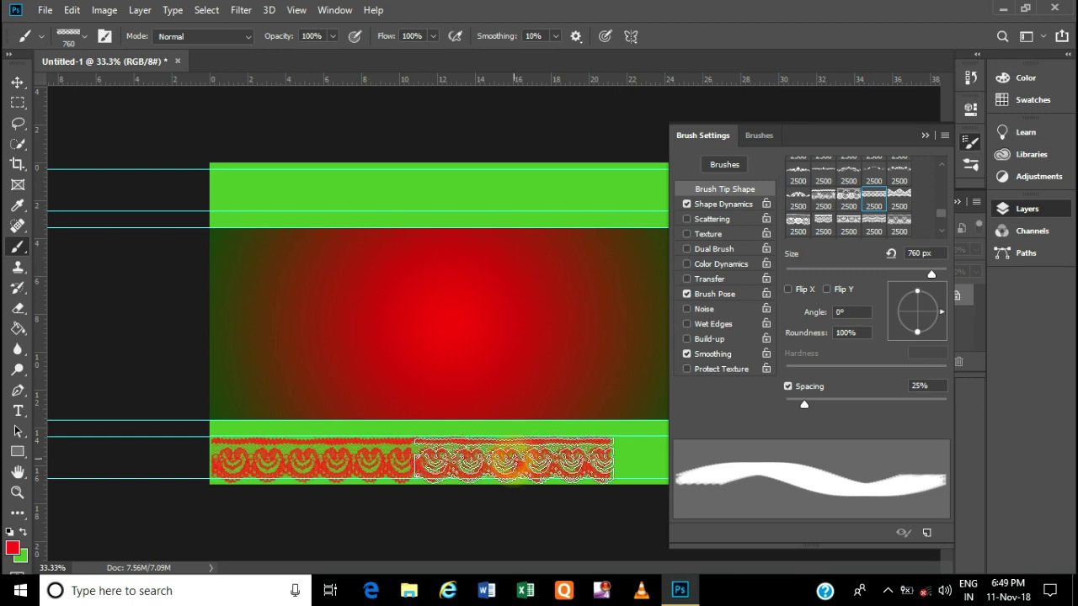
click(924, 135)
click(710, 459)
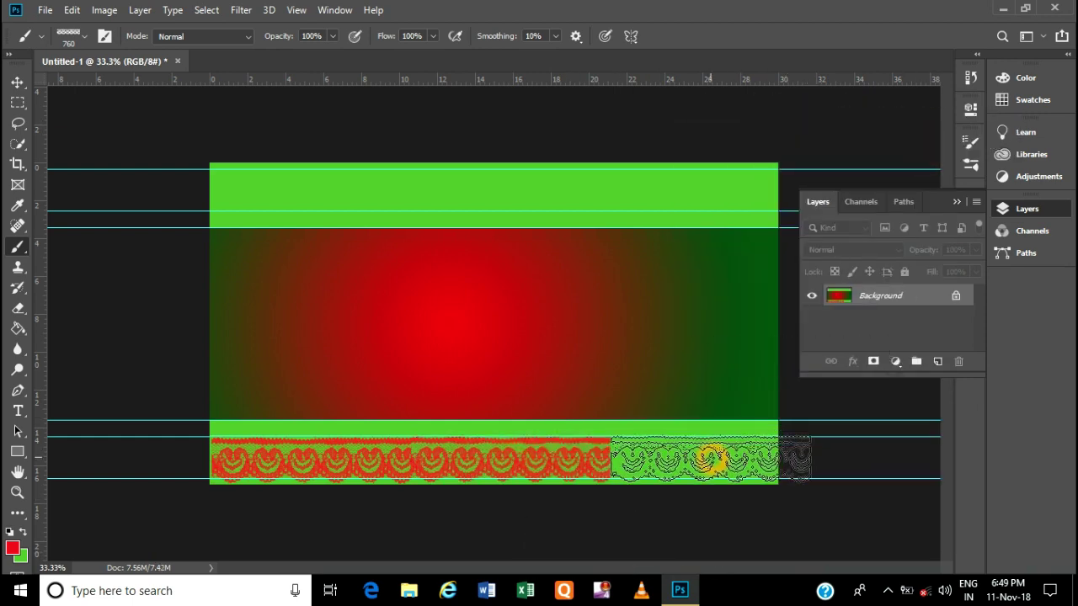
click(931, 513)
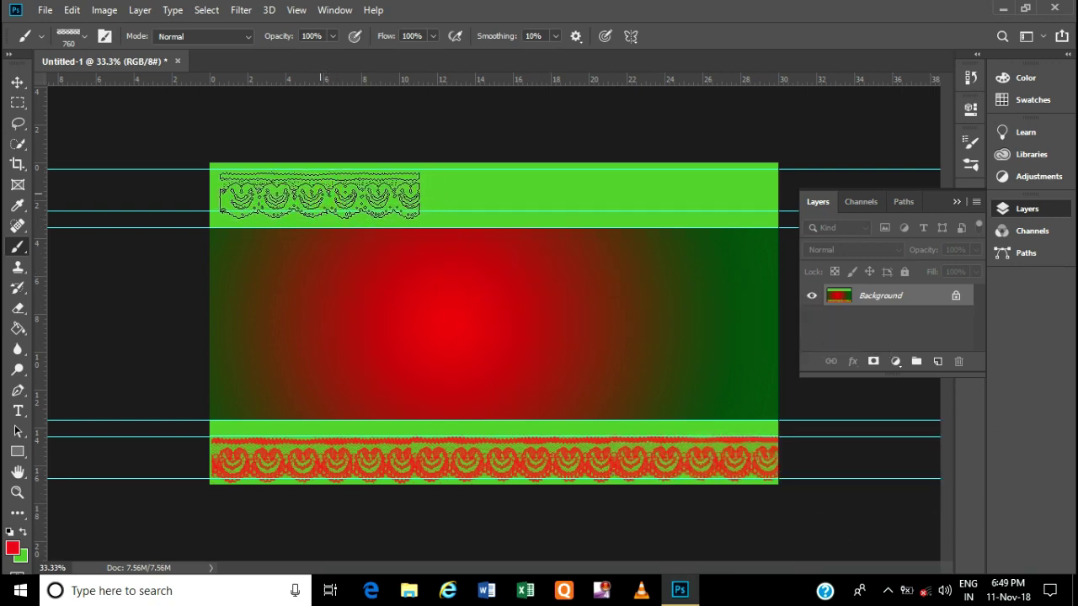
click(311, 192)
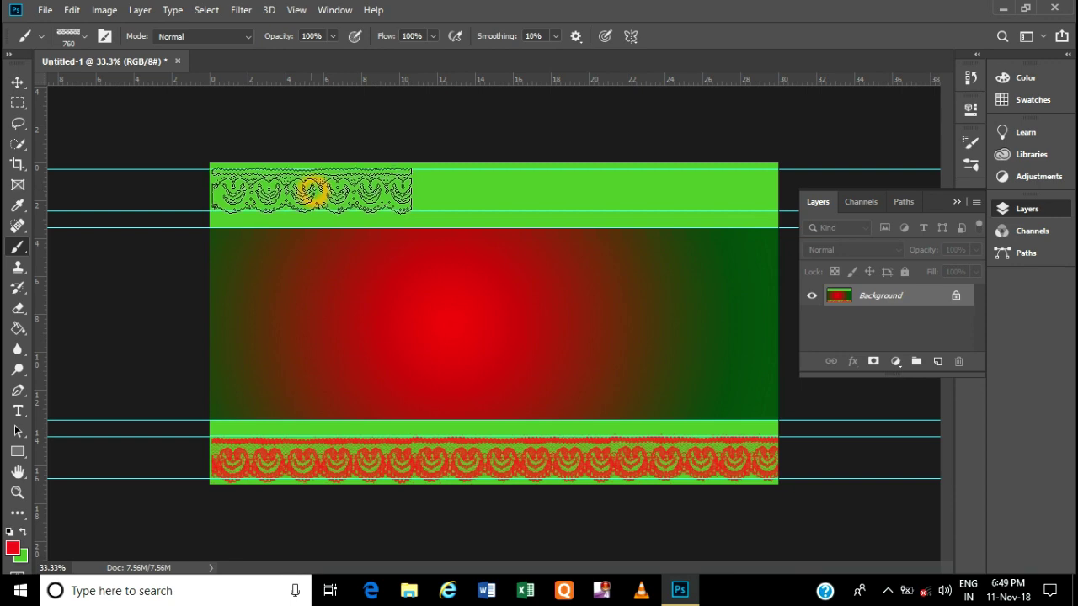
click(310, 192)
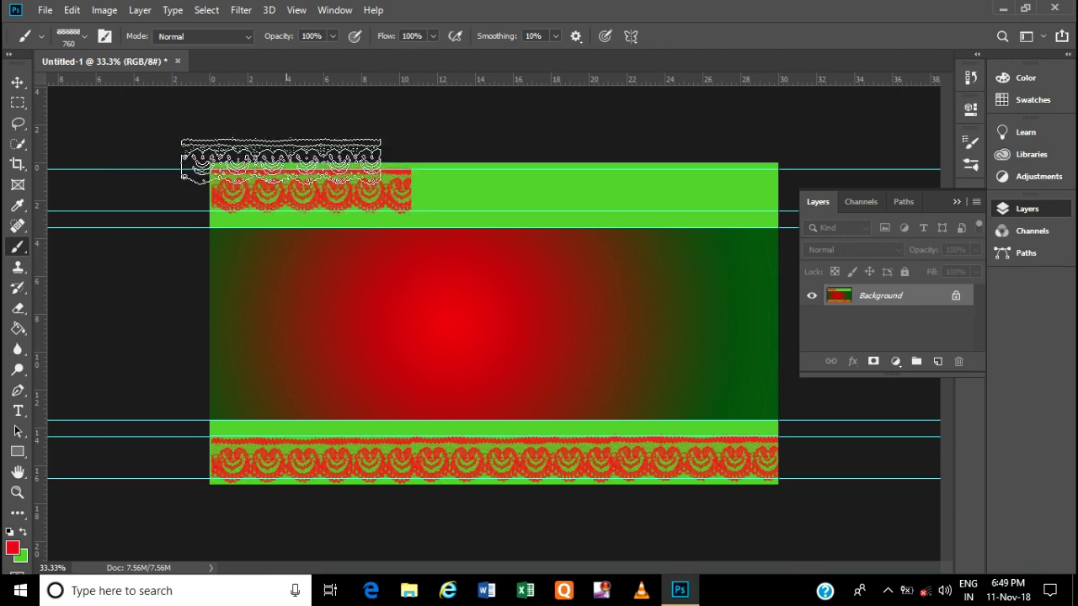
click(72, 12)
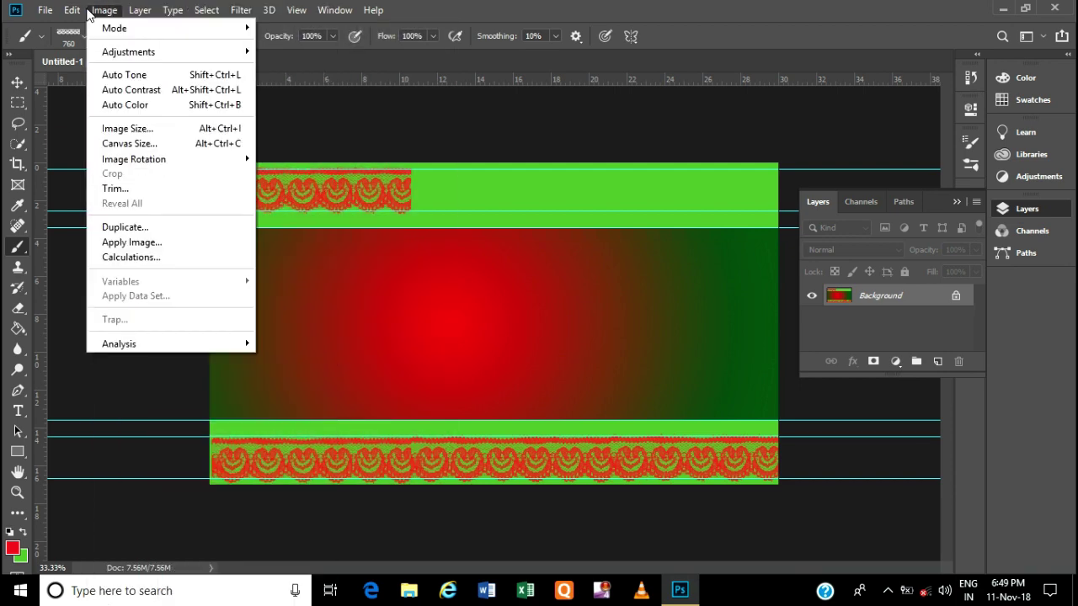
click(122, 255)
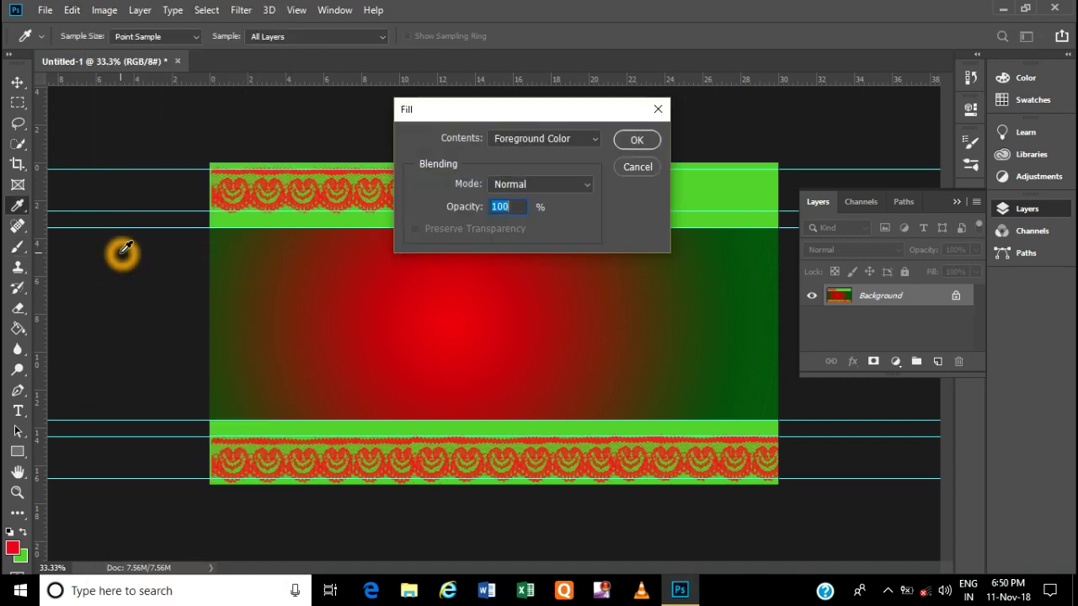
click(635, 167)
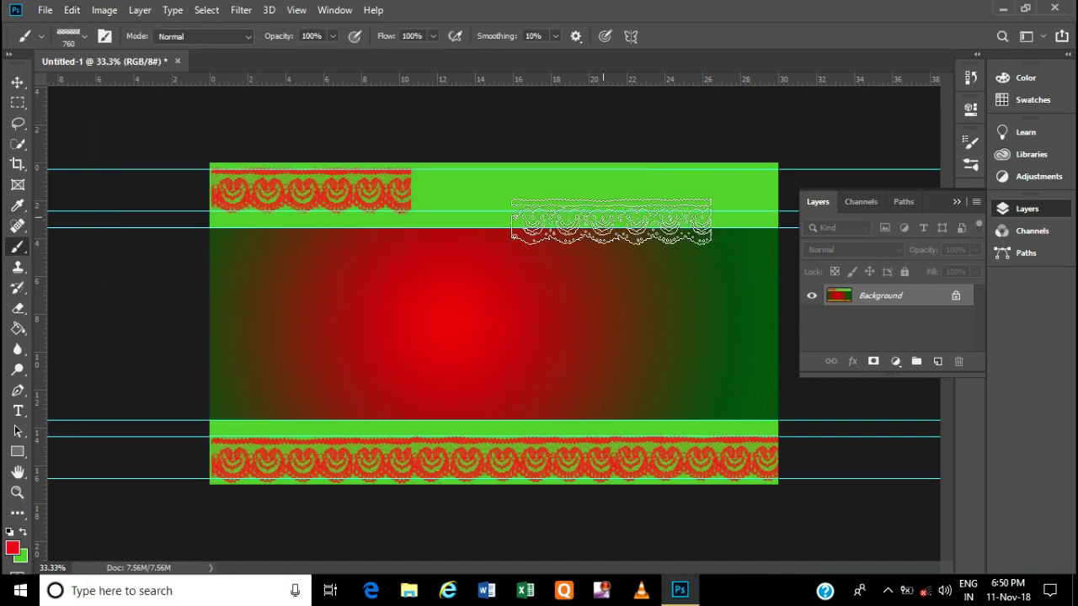
click(72, 10)
click(109, 24)
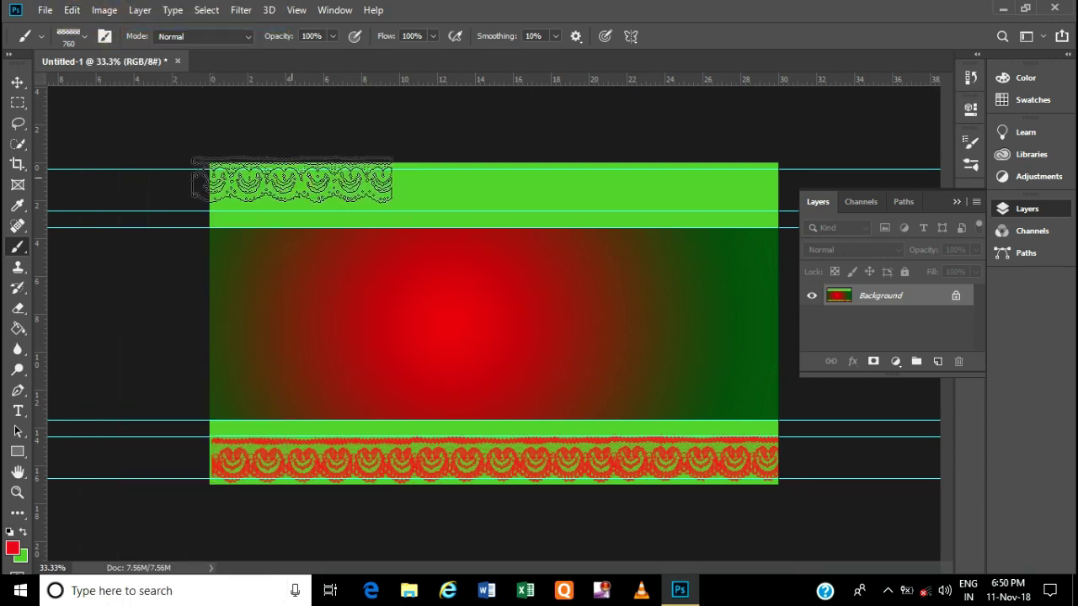
click(310, 193)
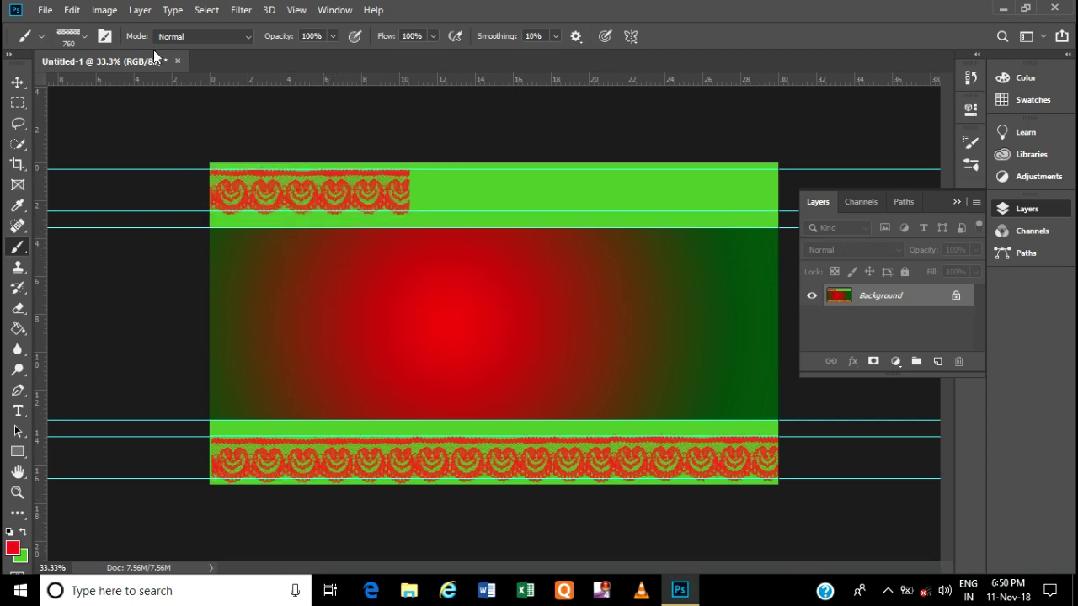
click(75, 10)
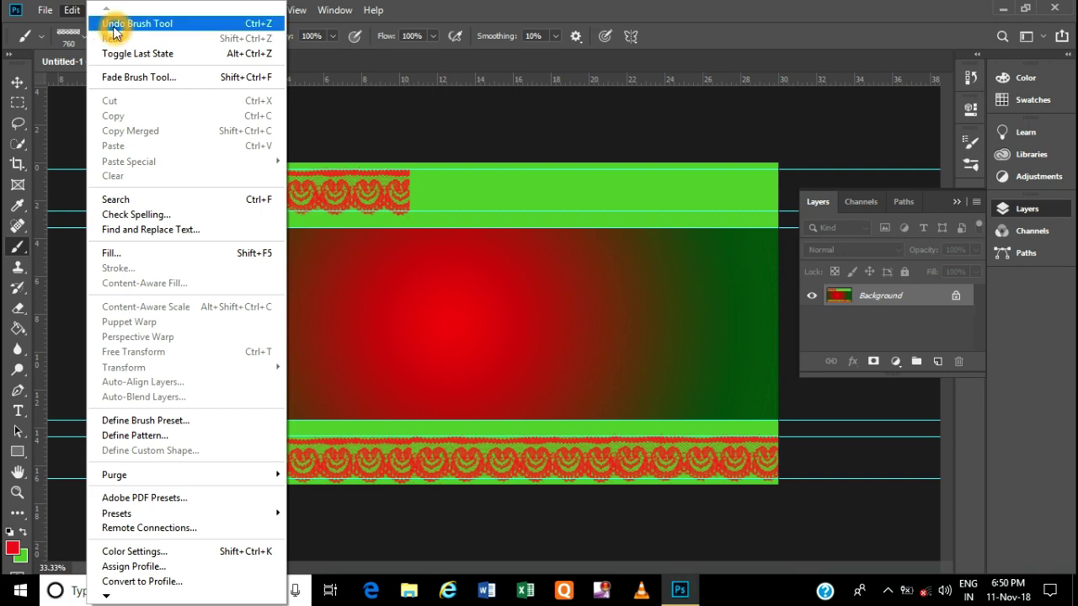
click(127, 22)
Enable Flip Y on the lace brush and stamp flipped red lace along the upper band's left half
click(105, 37)
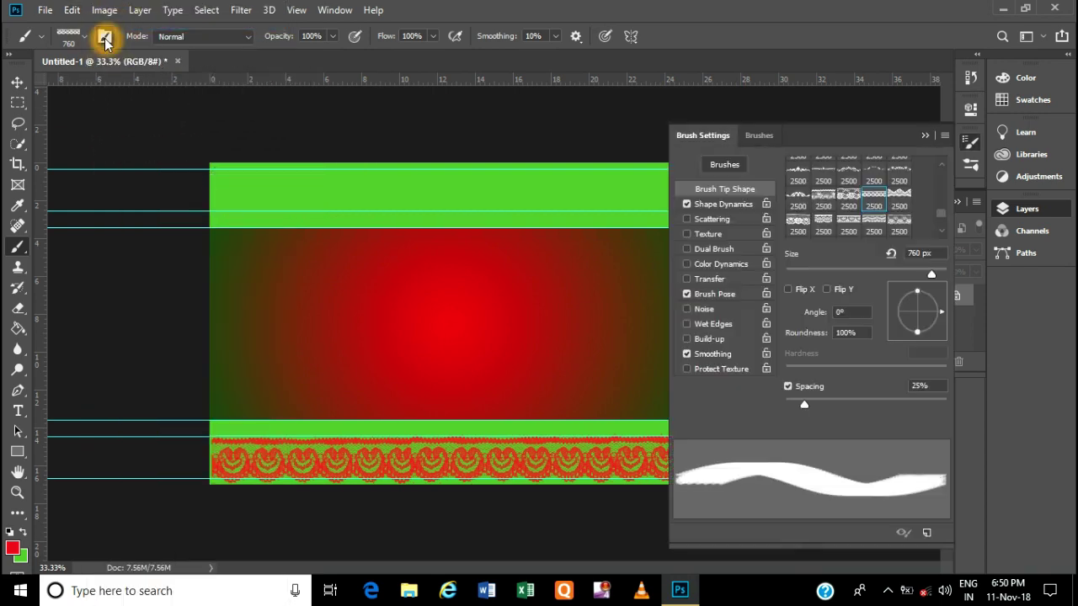
click(827, 290)
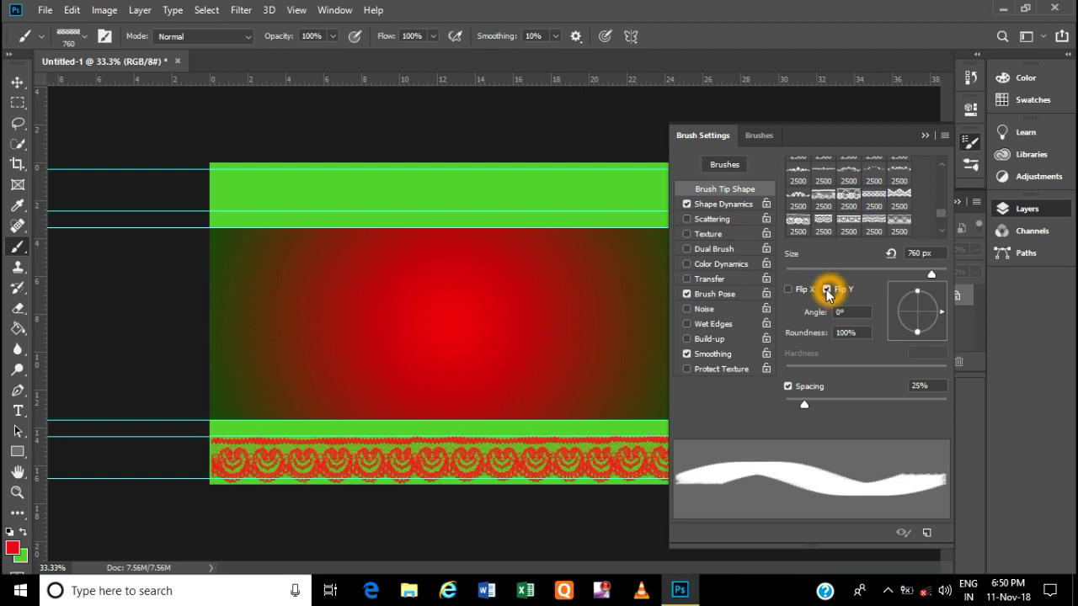
click(924, 136)
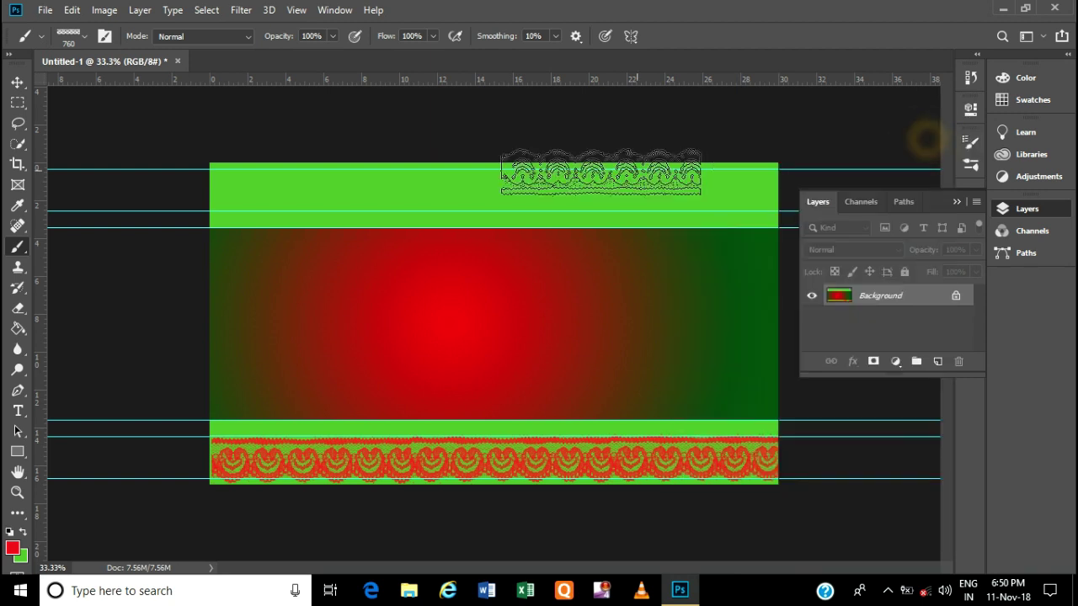
click(310, 188)
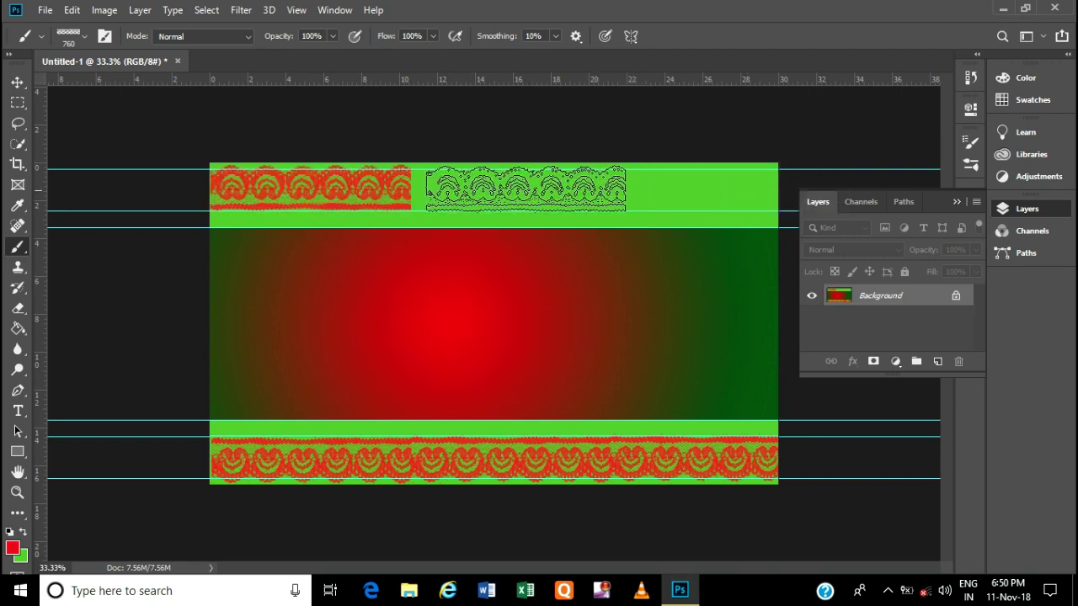
click(511, 188)
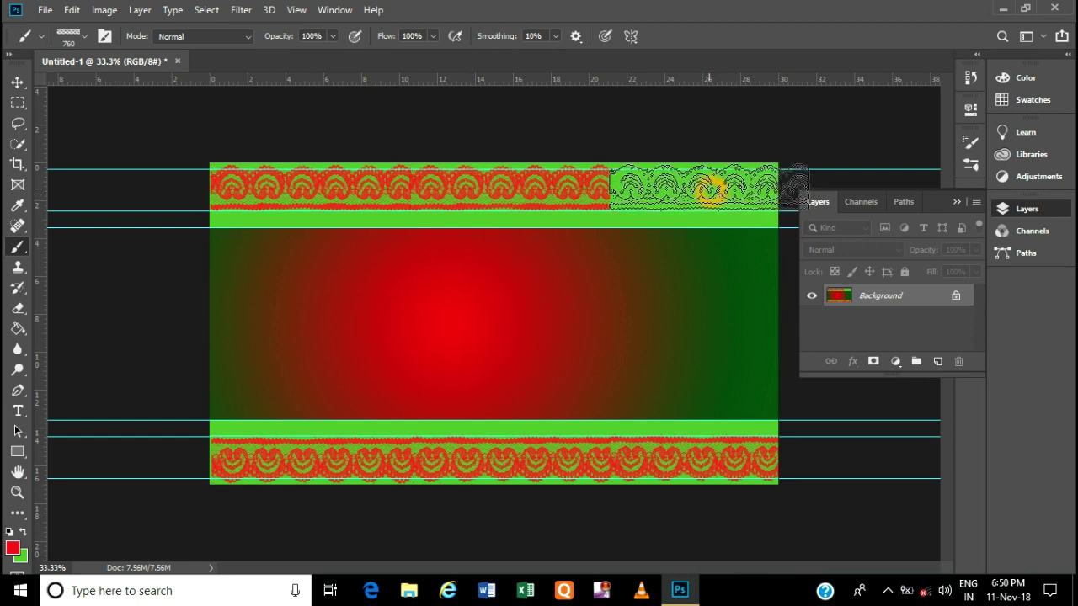
Undo the misplaced right-end lace stamp and restamp lace to finish the upper band
click(709, 187)
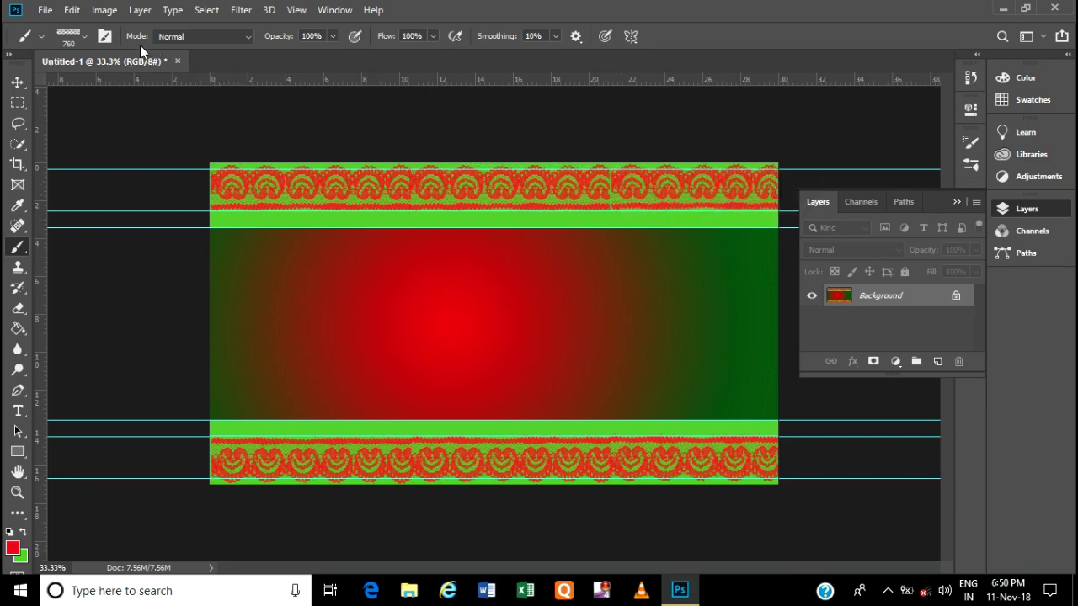
click(72, 10)
click(109, 22)
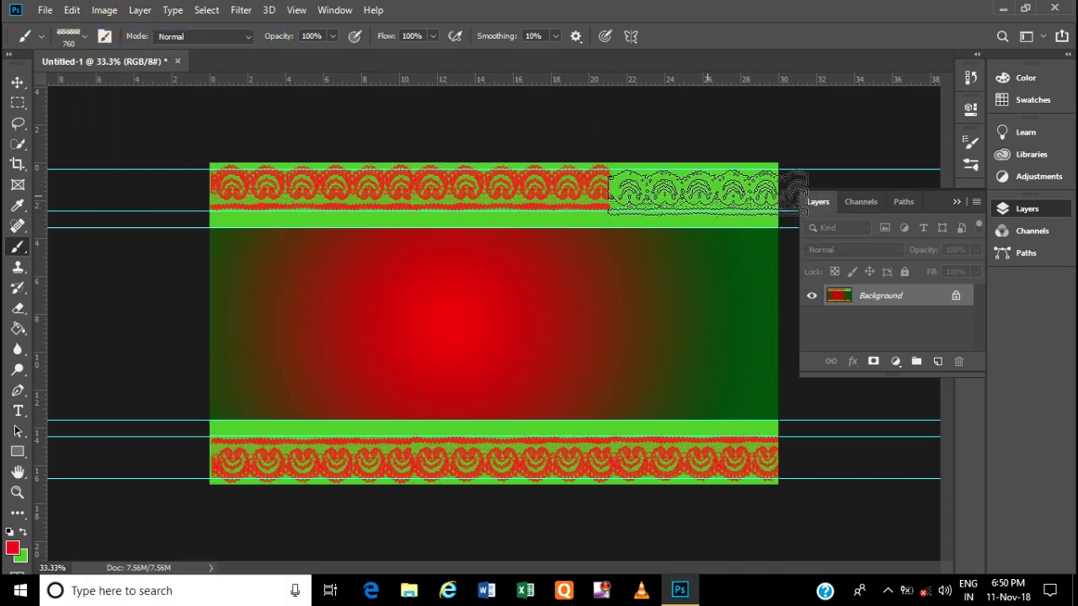
click(707, 192)
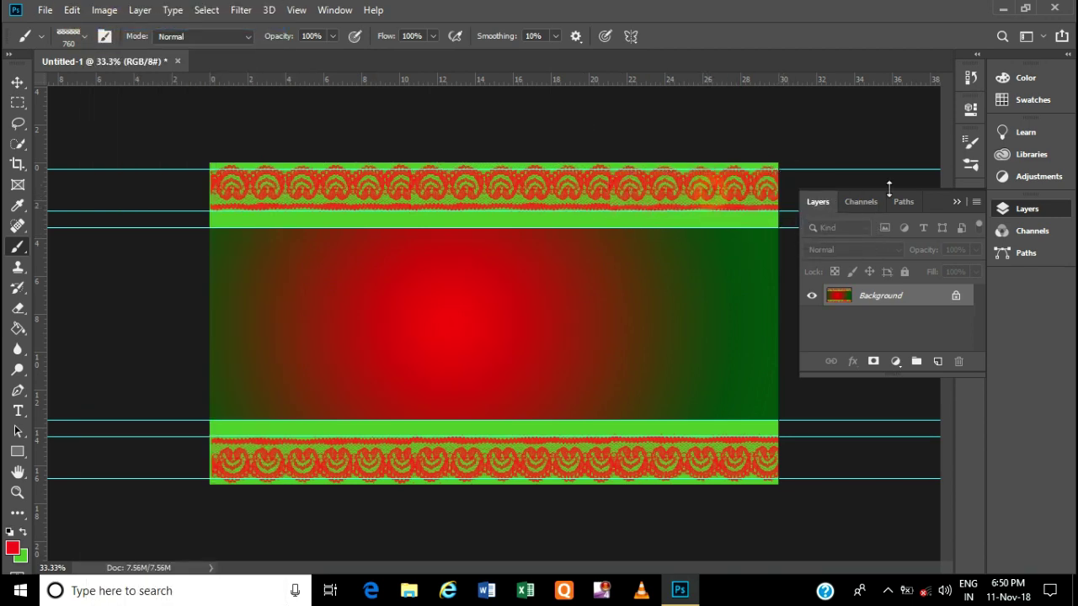
click(888, 185)
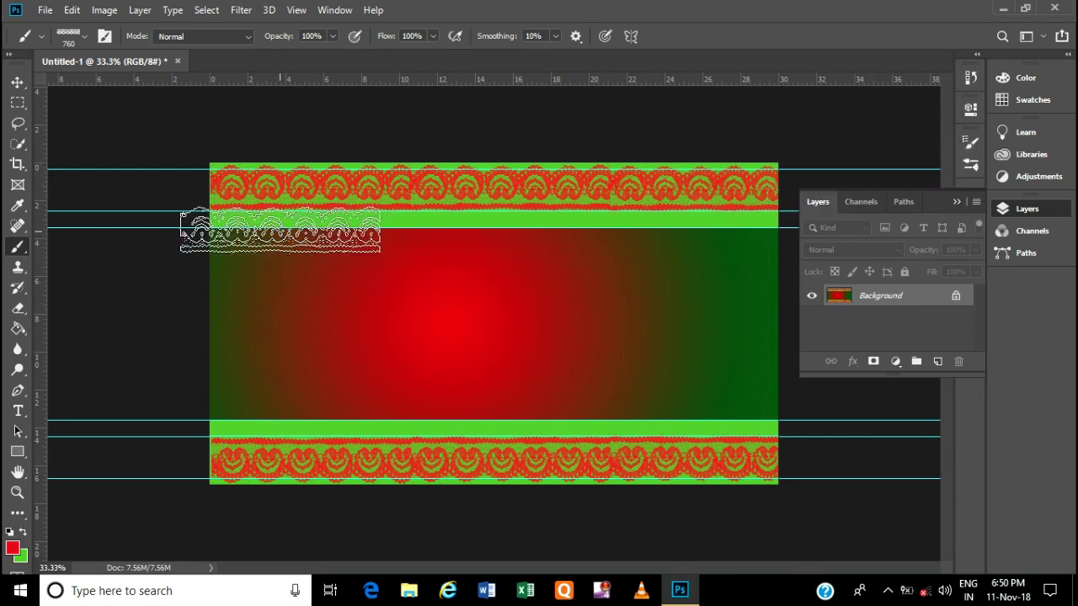
click(662, 234)
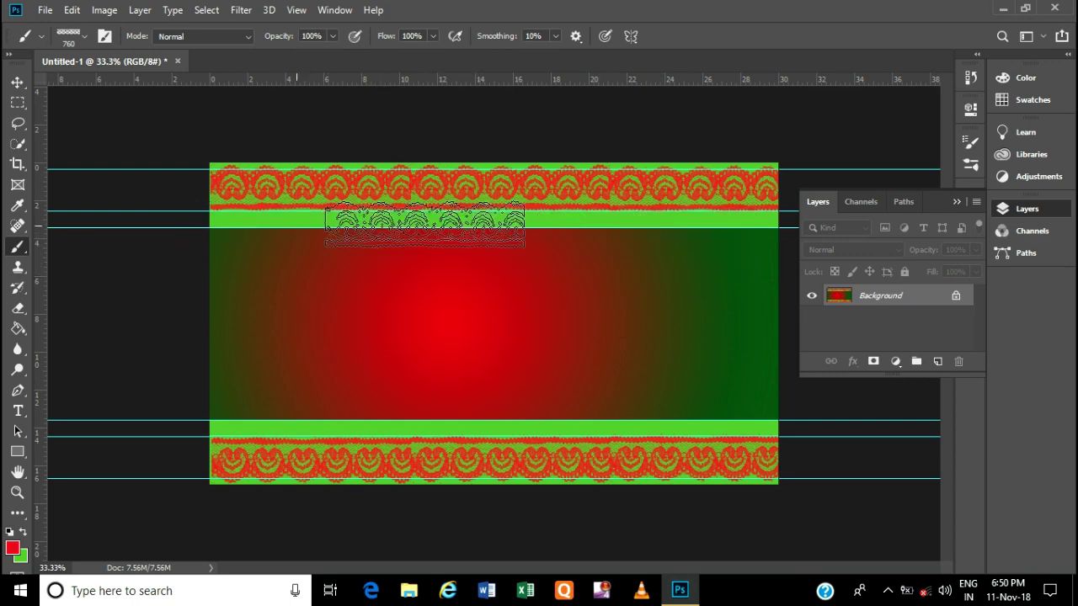
Marquee-select a thin full-width strip just under the top lace border
click(18, 82)
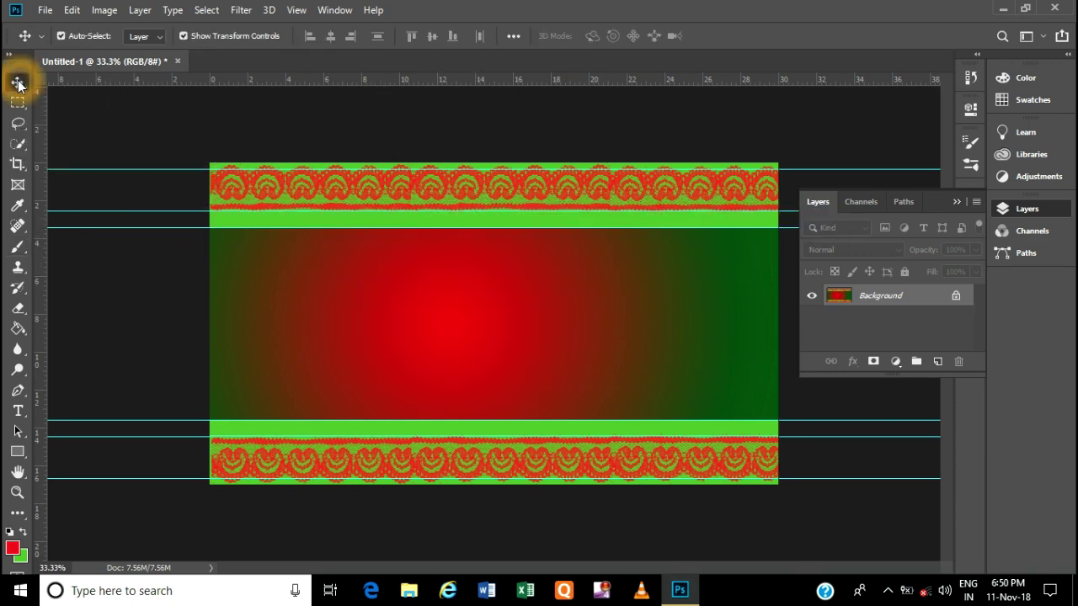
click(18, 102)
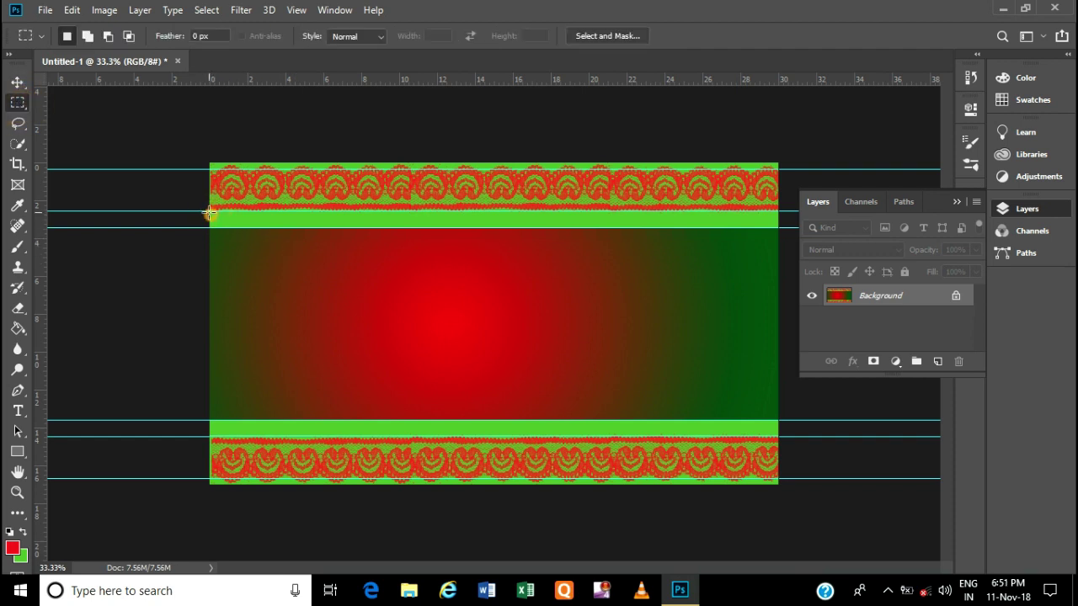
drag(210, 214, 780, 222)
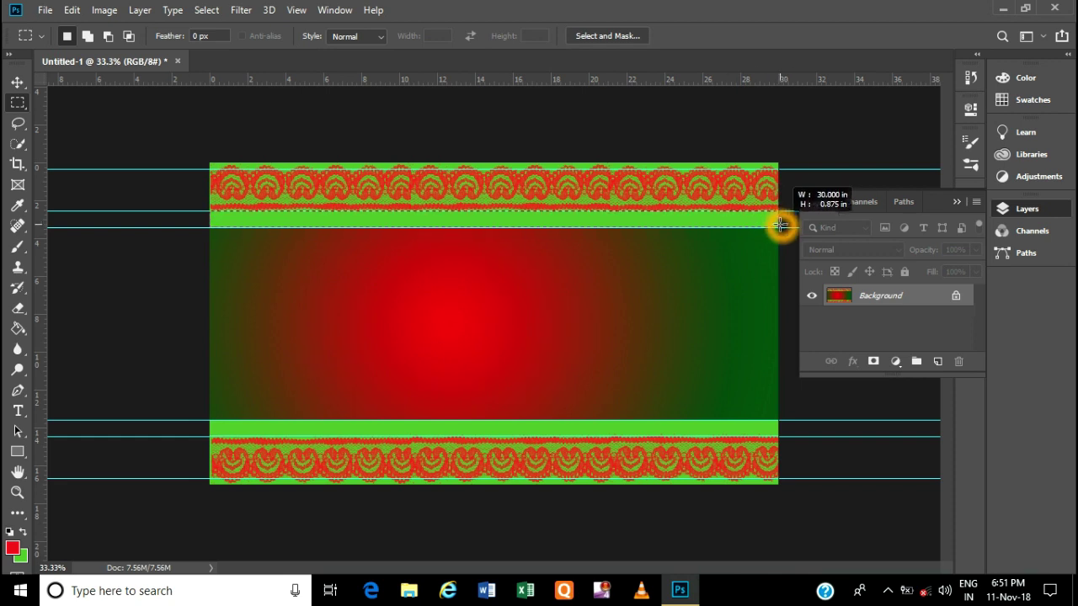
drag(780, 224, 776, 221)
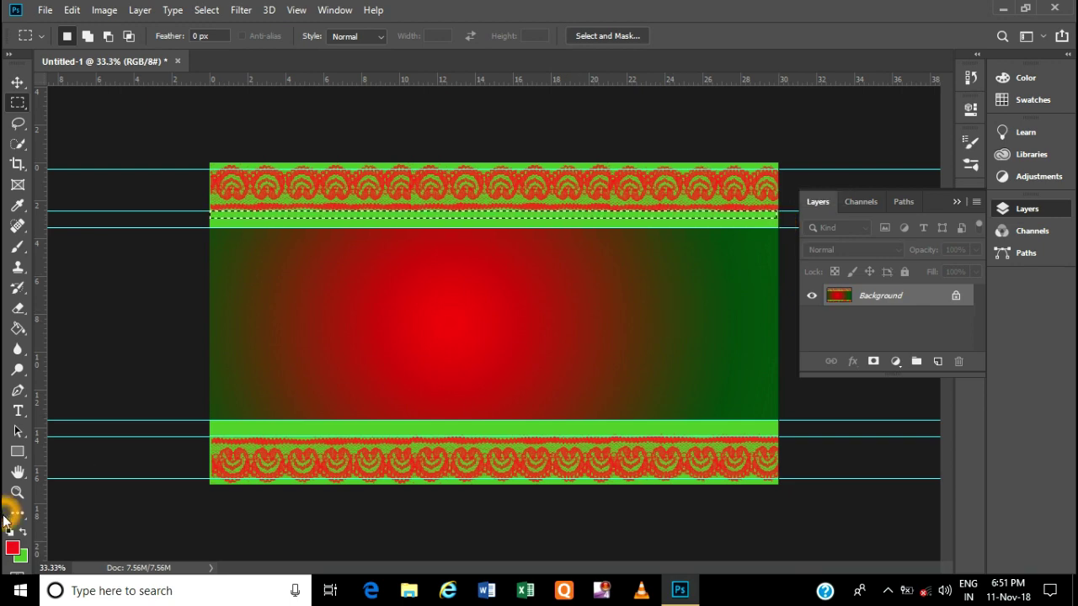
Set the foreground colour to purple 9352f4
click(14, 548)
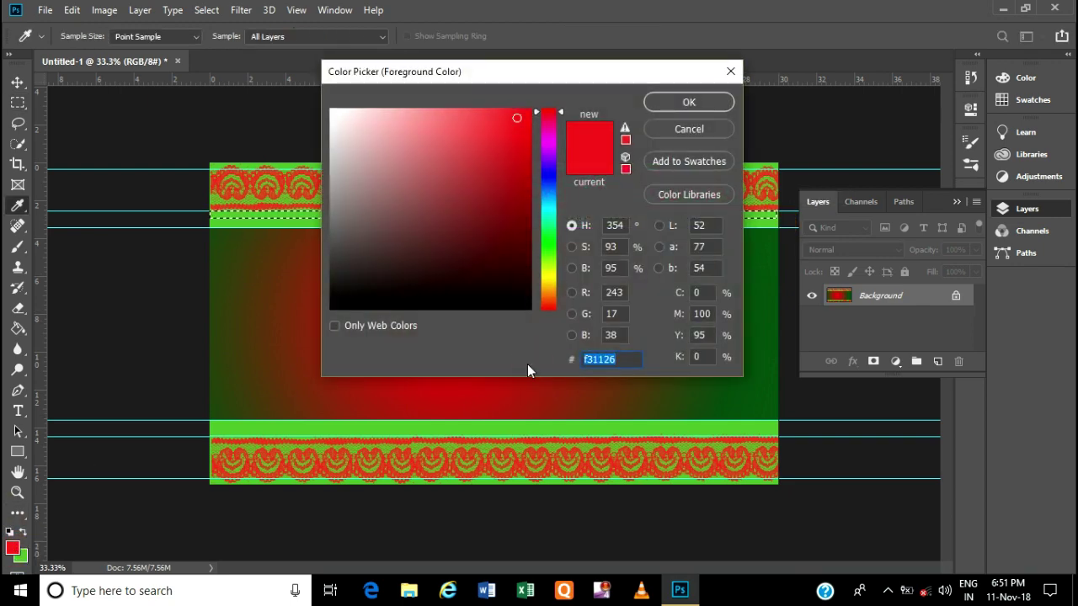
click(547, 244)
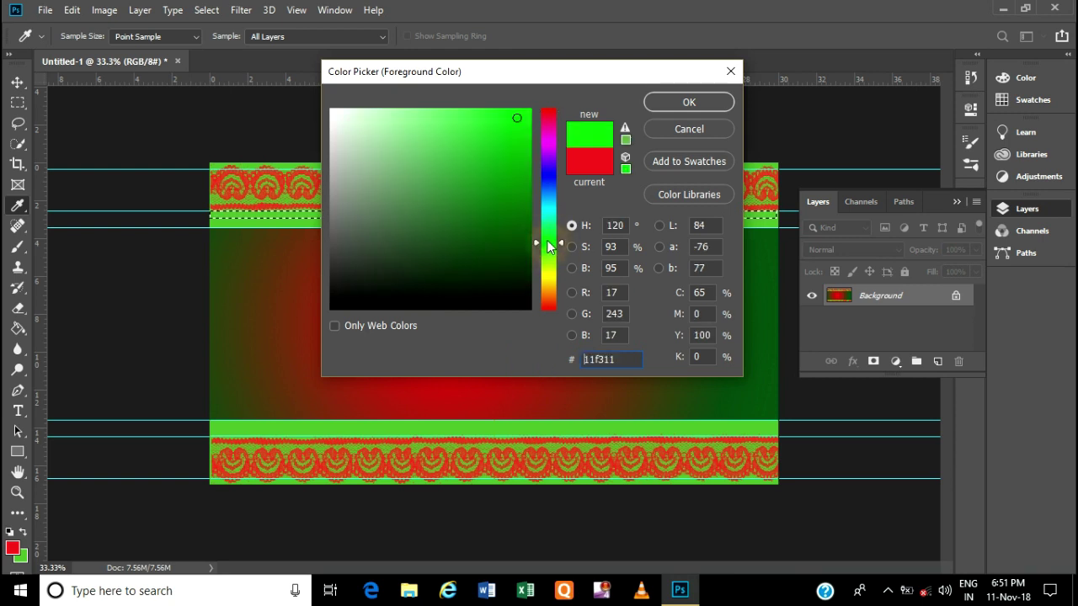
click(548, 166)
drag(454, 130, 464, 118)
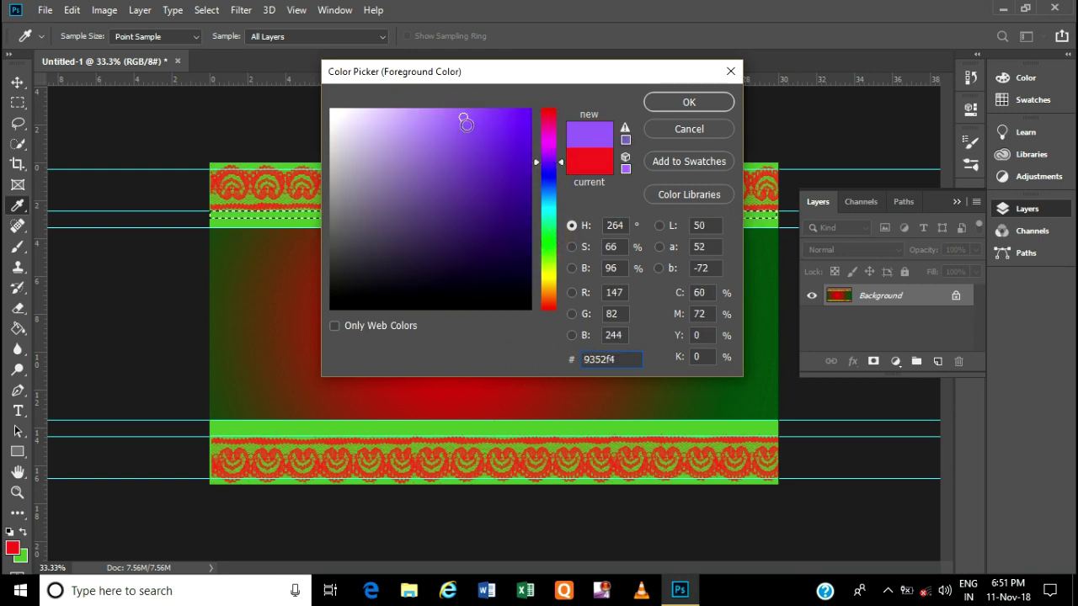
click(658, 102)
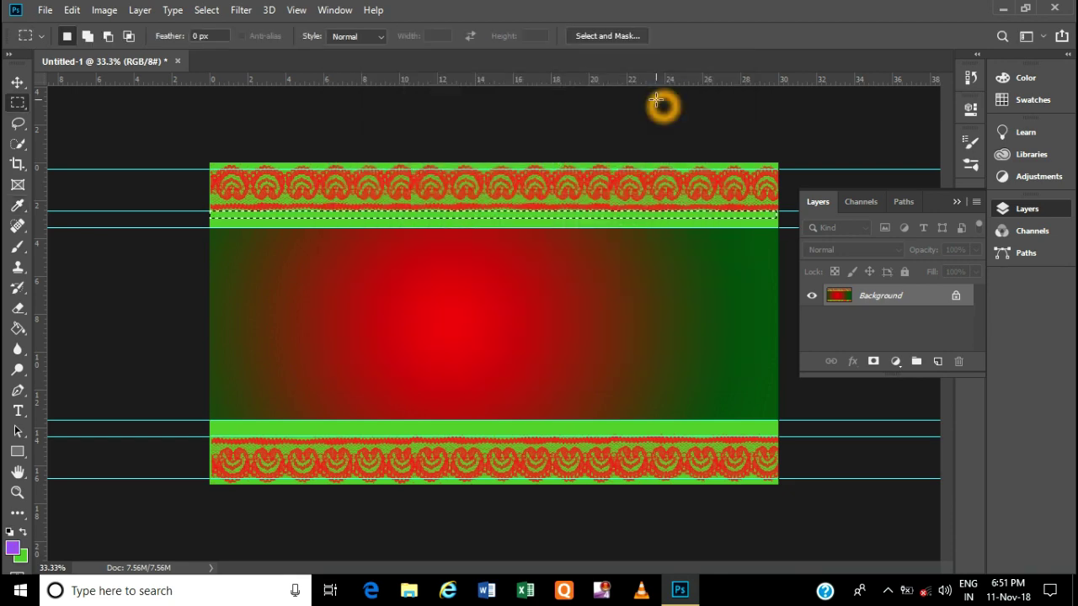
Paint Bucket fill the selected strip under the top lace with purple
click(17, 330)
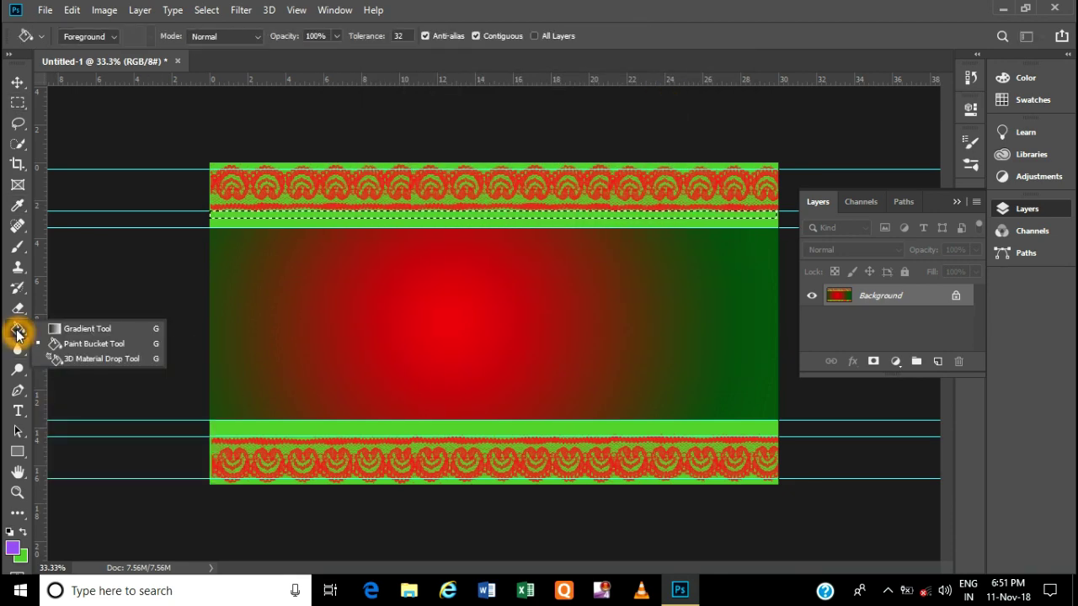
click(81, 345)
click(400, 215)
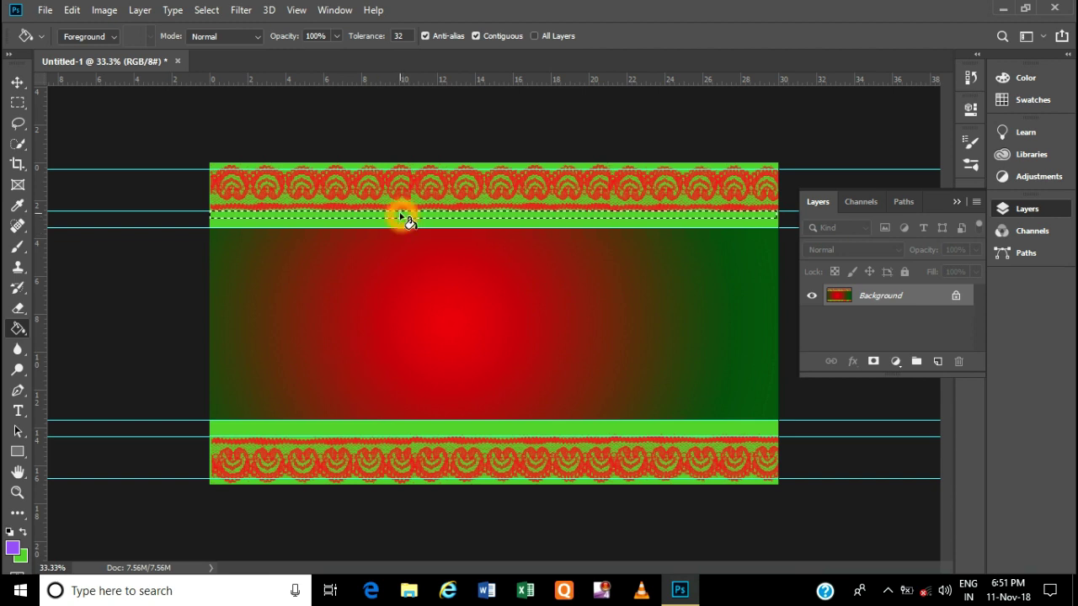
click(560, 244)
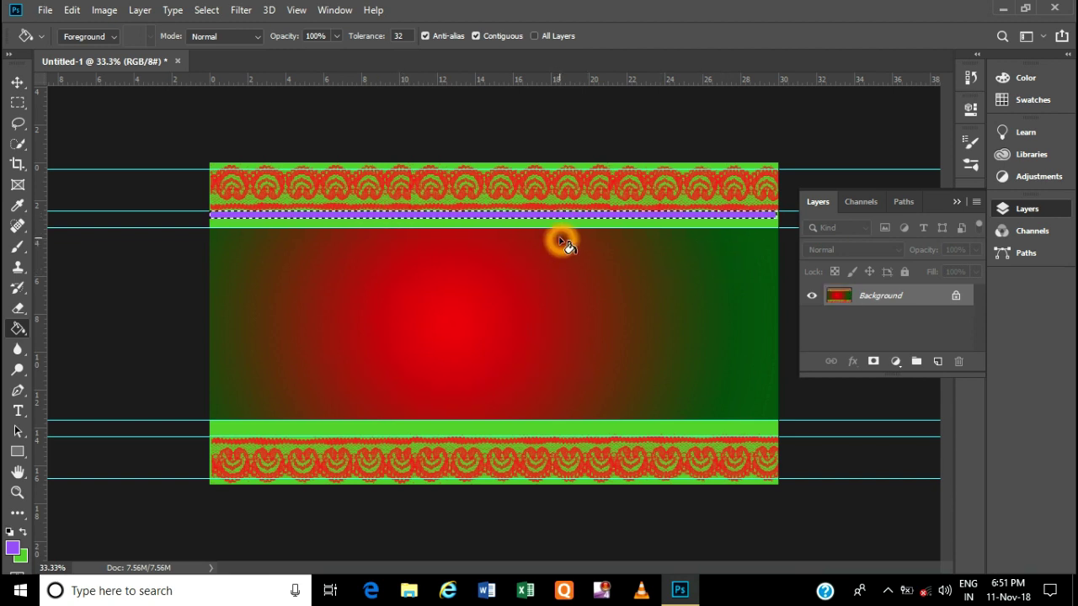
click(562, 247)
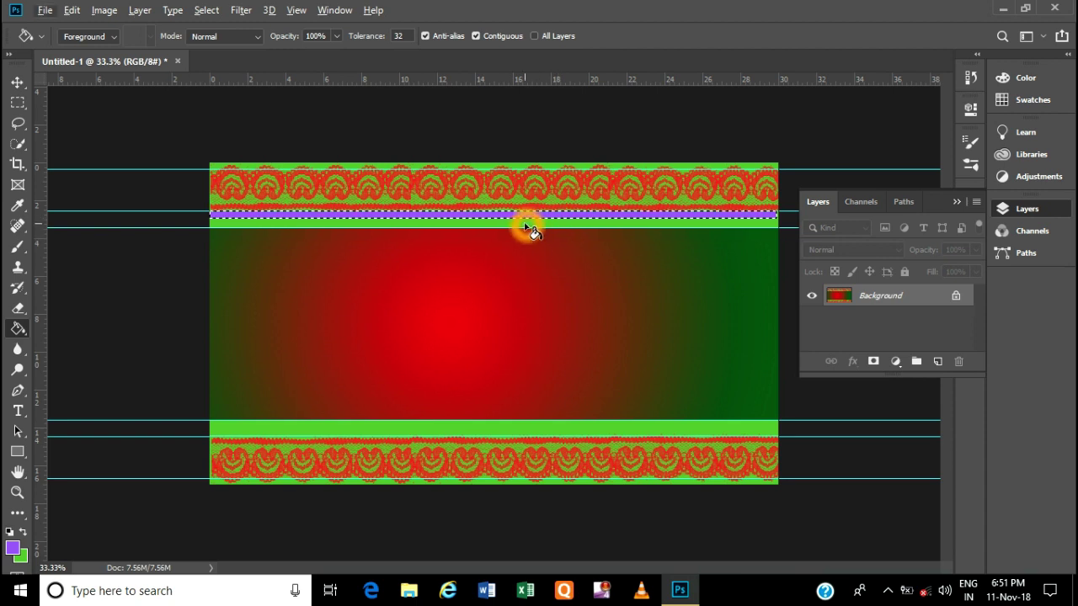
Move the strip selection above the bottom lace, fill it purple, and deselect
drag(523, 221, 525, 261)
click(44, 10)
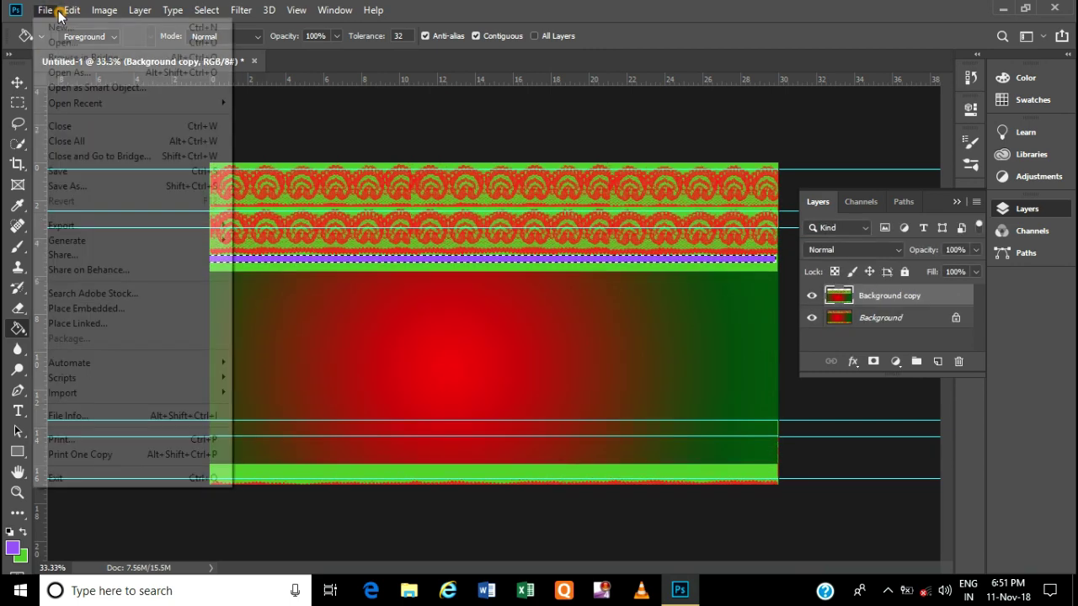
click(118, 24)
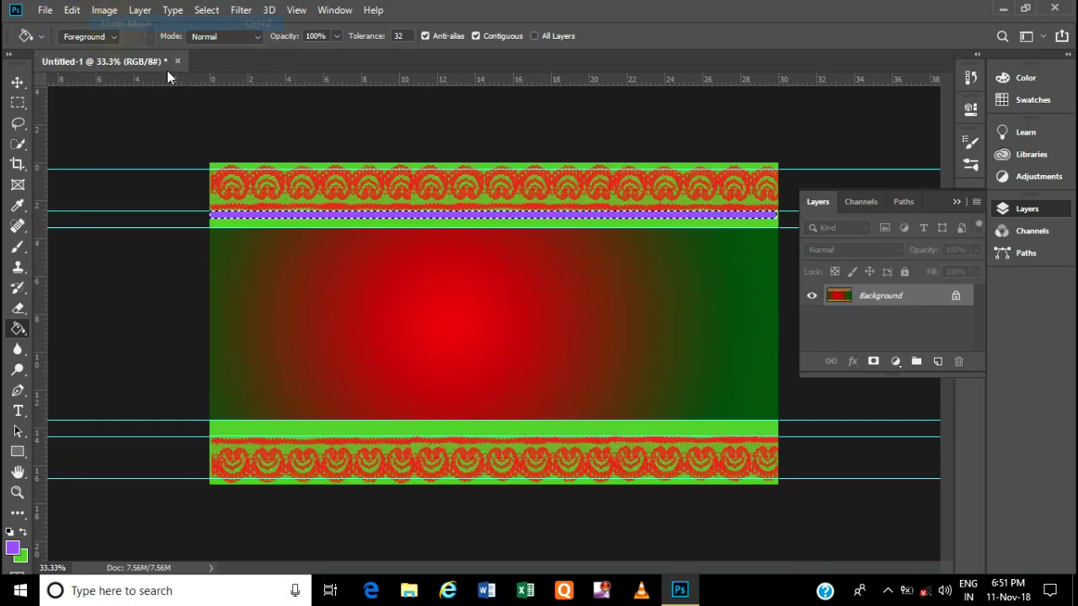
click(475, 218)
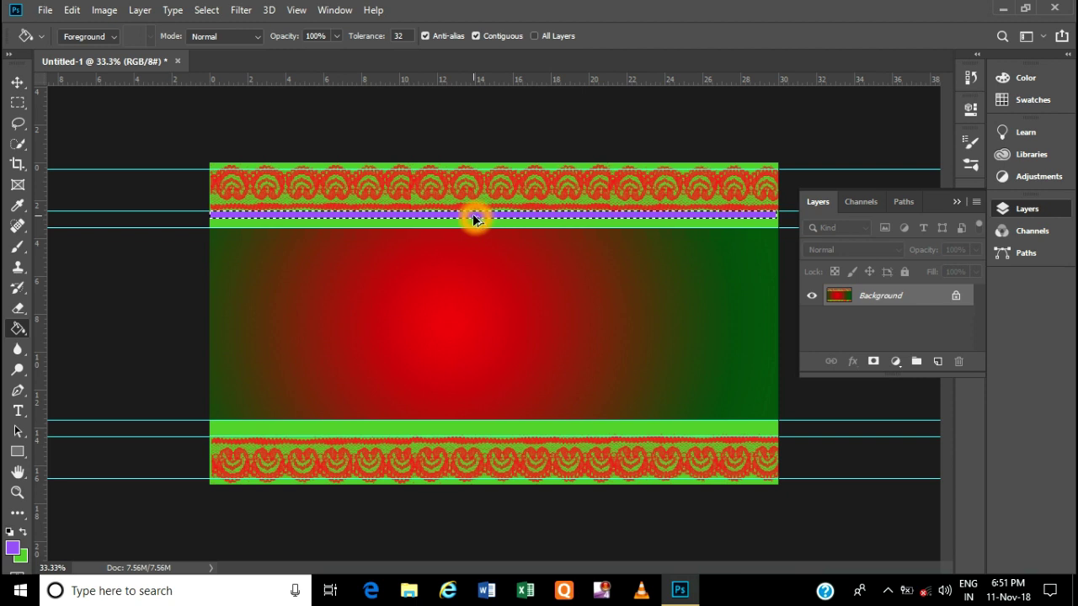
mouse_move(473, 217)
mouse_down()
mouse_move(482, 427)
mouse_move(471, 432)
mouse_up()
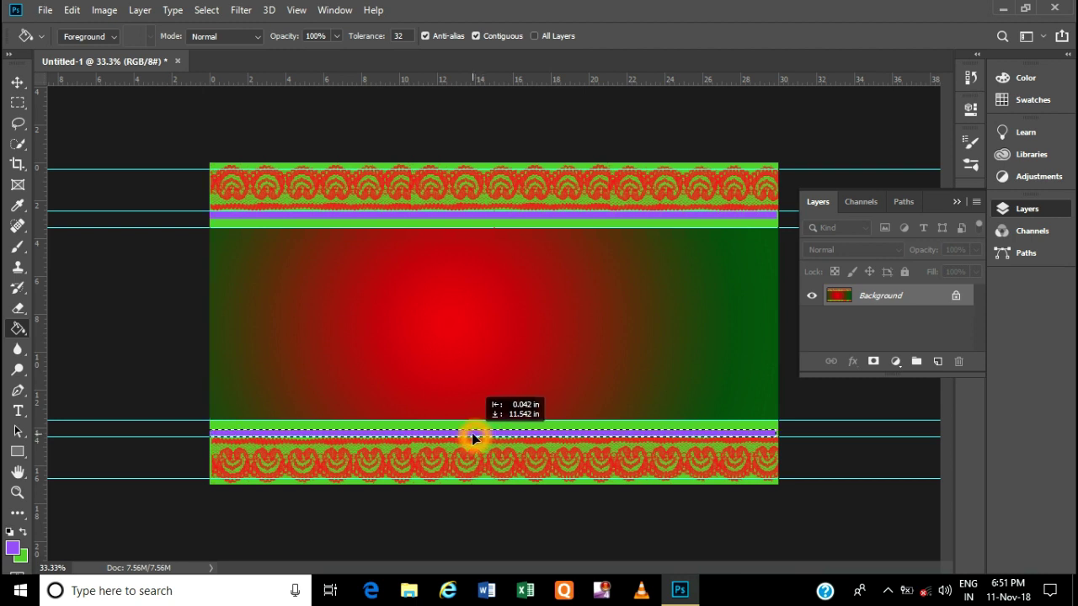
drag(471, 433, 473, 432)
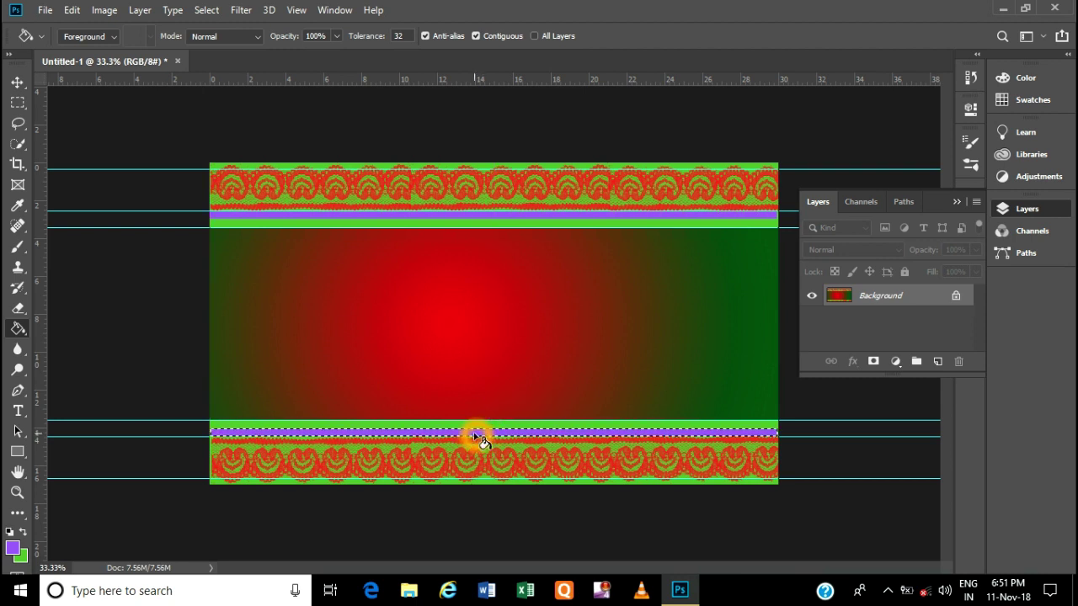
click(206, 10)
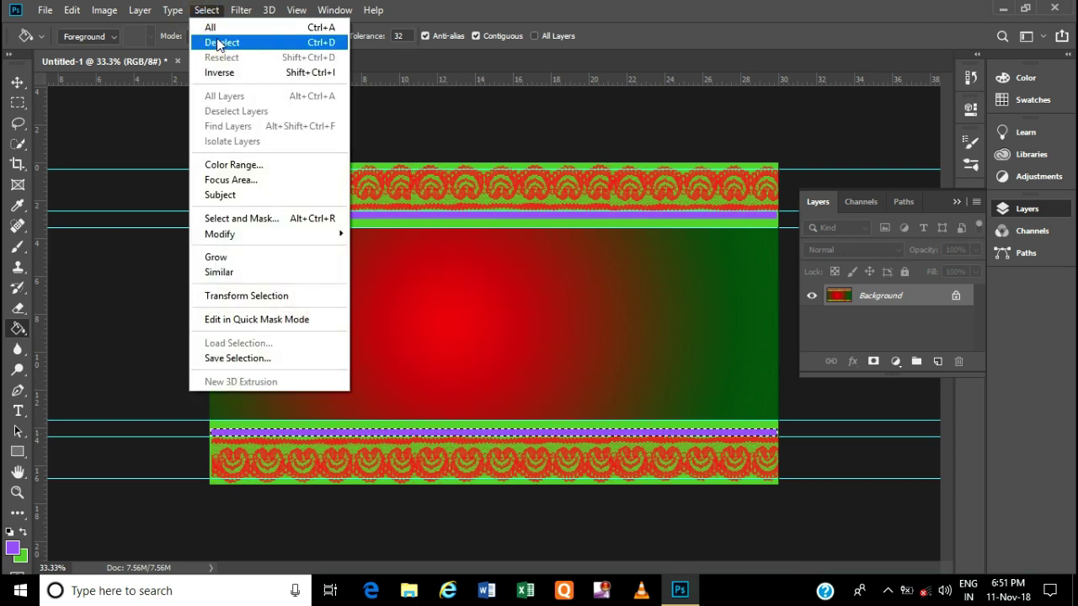
click(219, 43)
click(760, 439)
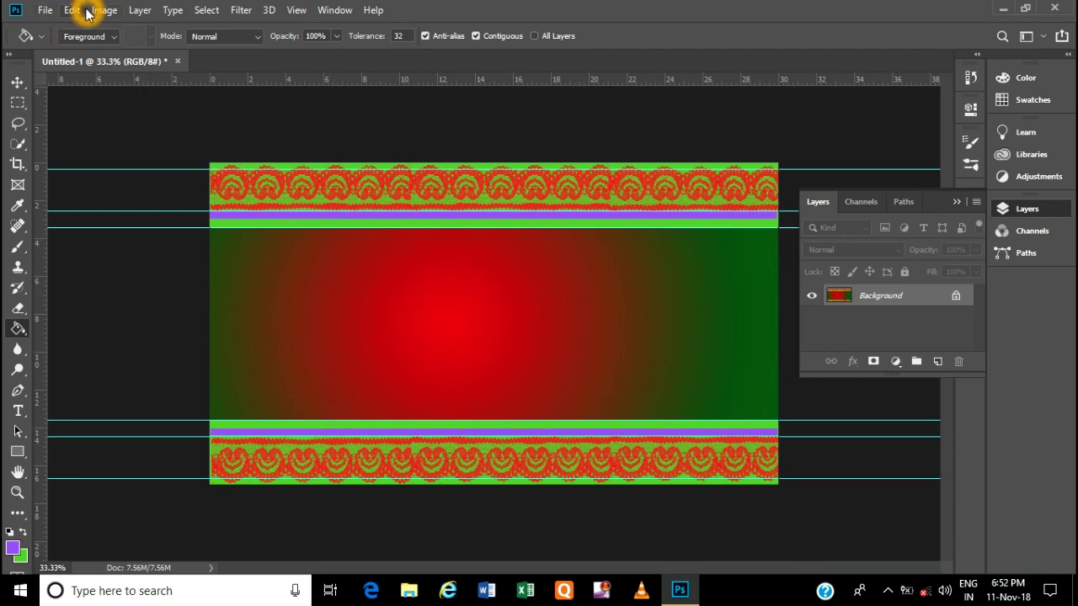
Open the couple illustration 02_5_2328558_280x183-m.jpg
click(45, 9)
click(65, 43)
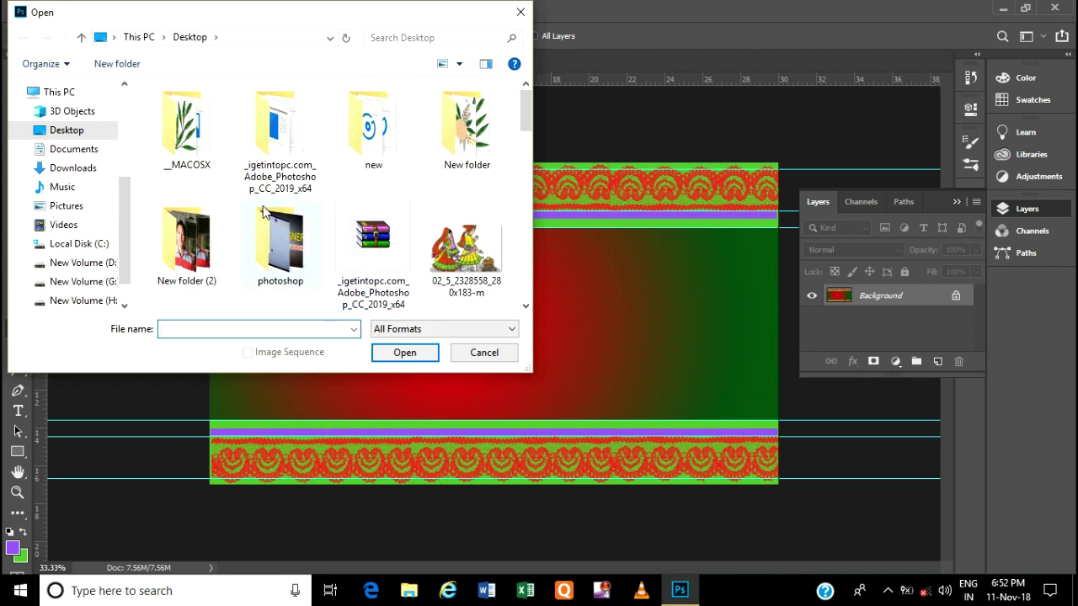
click(474, 266)
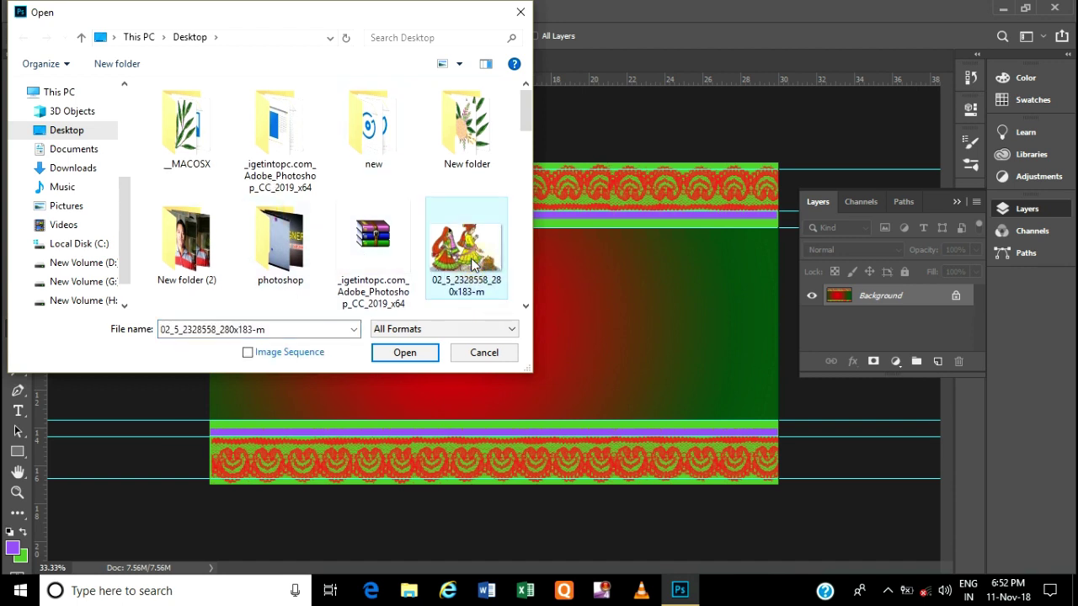
click(423, 355)
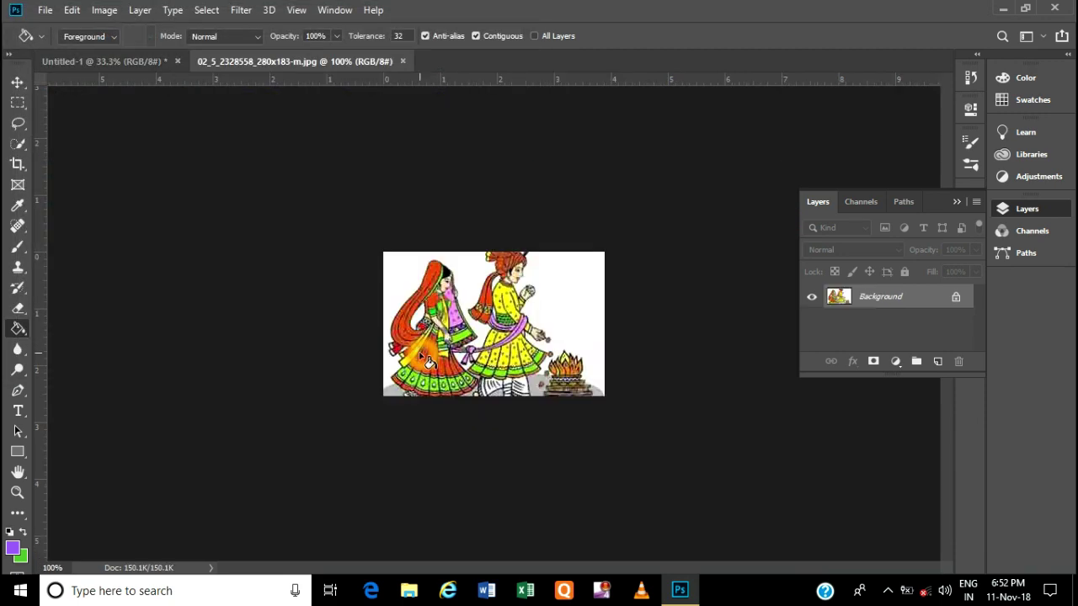
click(737, 315)
Add an empty Layer 1 to the banner and float the illustration's window over it
click(126, 66)
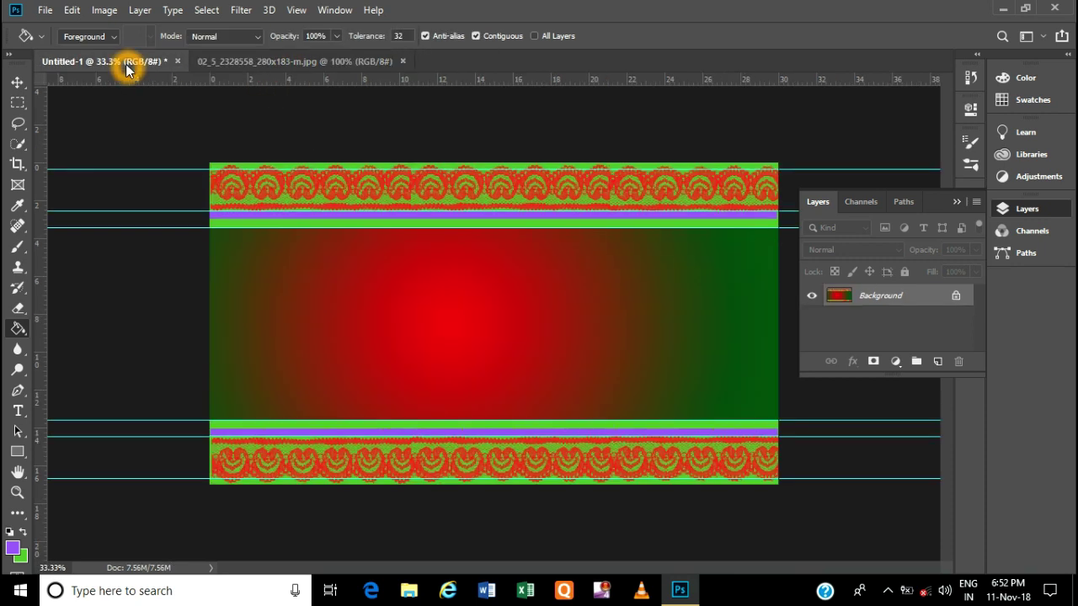
click(937, 361)
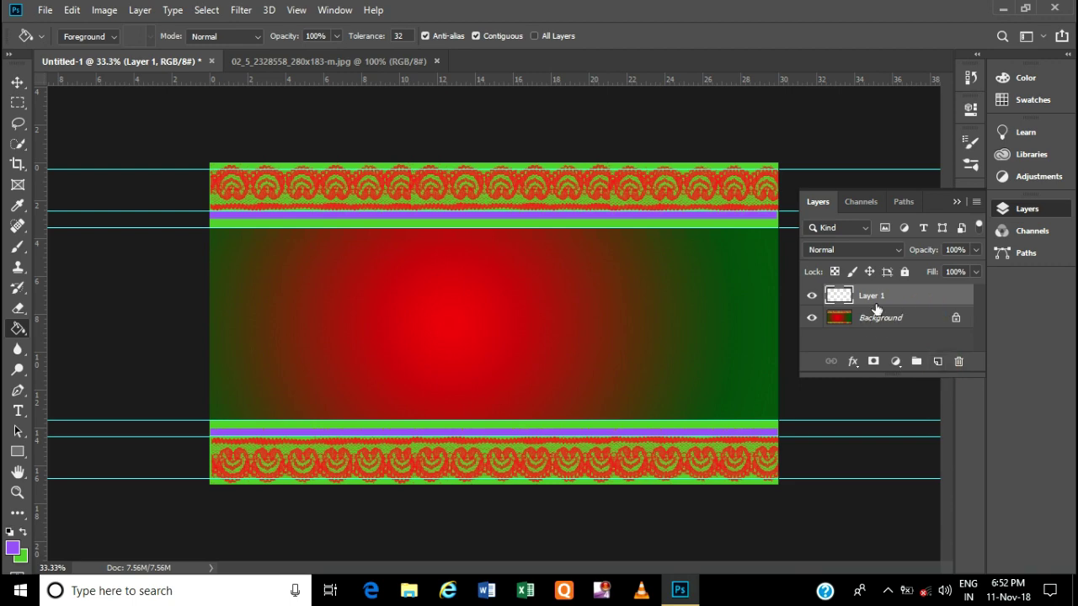
click(335, 62)
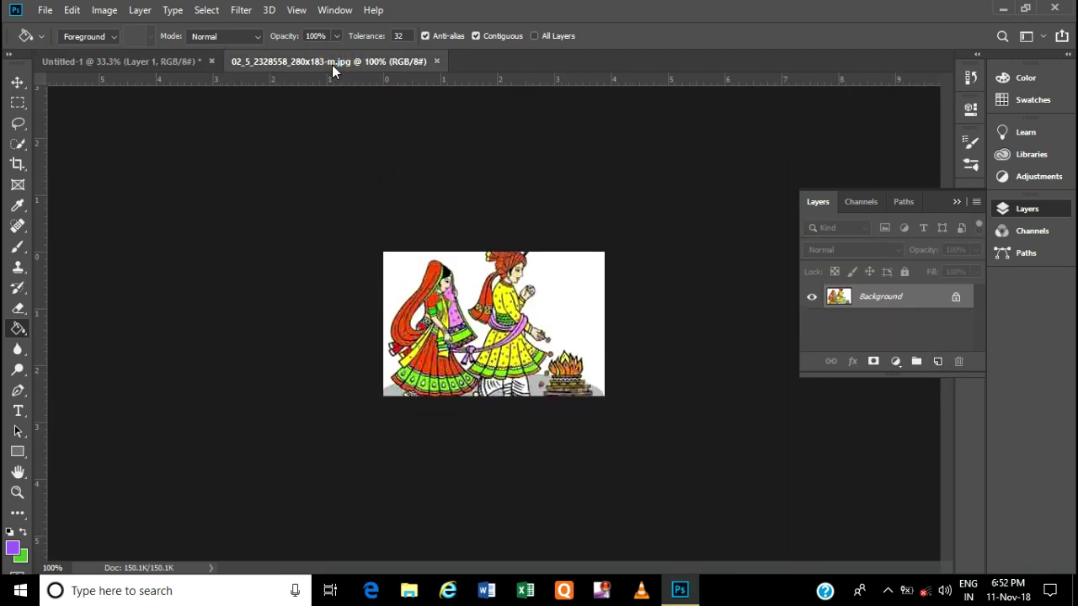
click(72, 10)
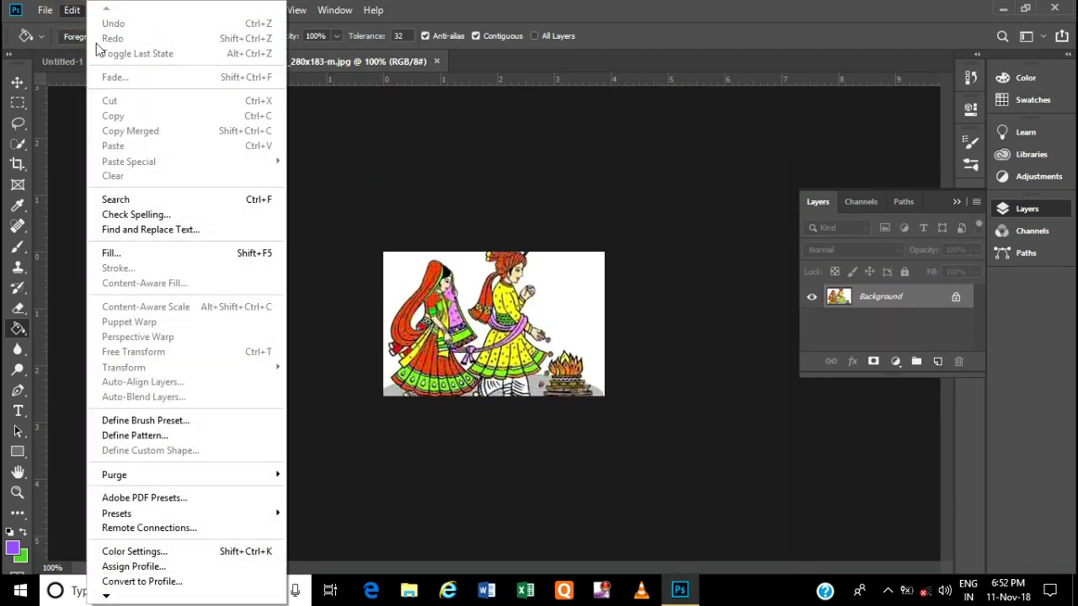
click(417, 63)
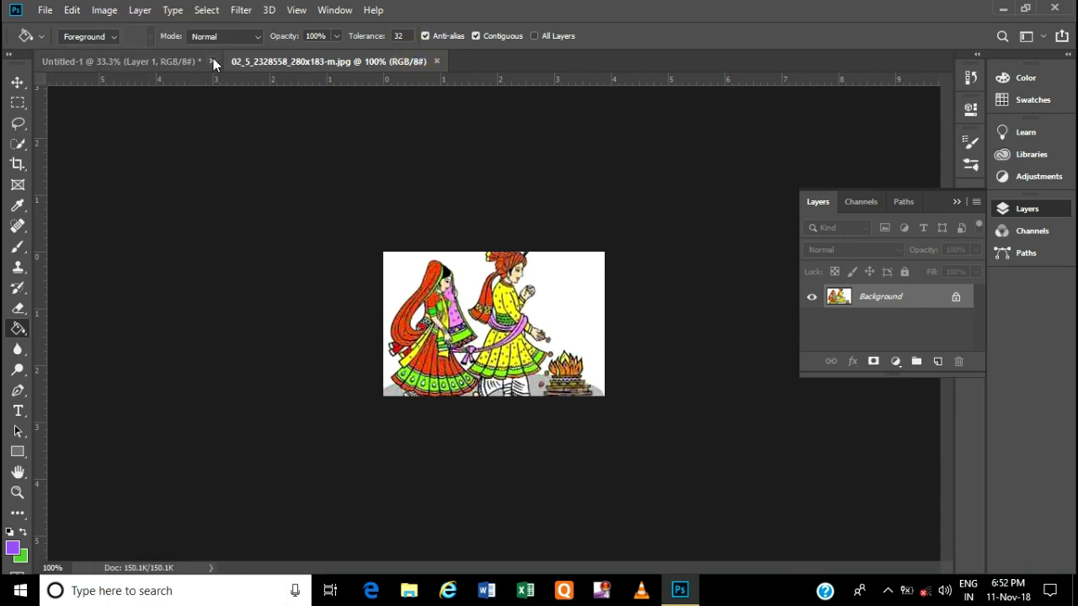
click(311, 62)
drag(552, 109, 541, 111)
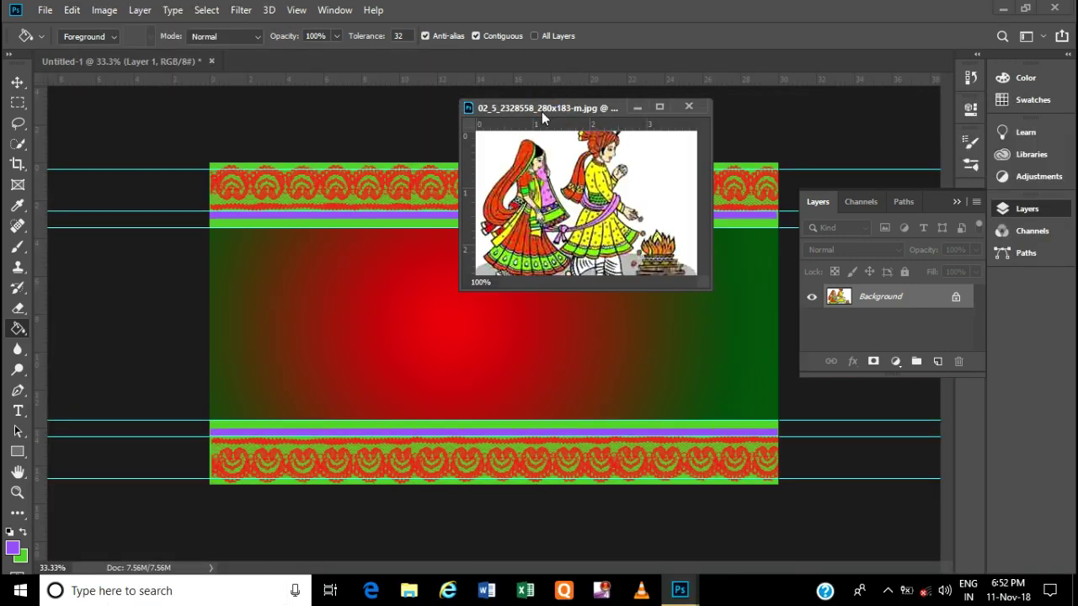
Copy the couple illustration onto the banner and scale it to about 282% × 362% on the left
click(17, 82)
mouse_move(602, 189)
mouse_down()
mouse_move(424, 311)
mouse_move(379, 316)
mouse_up()
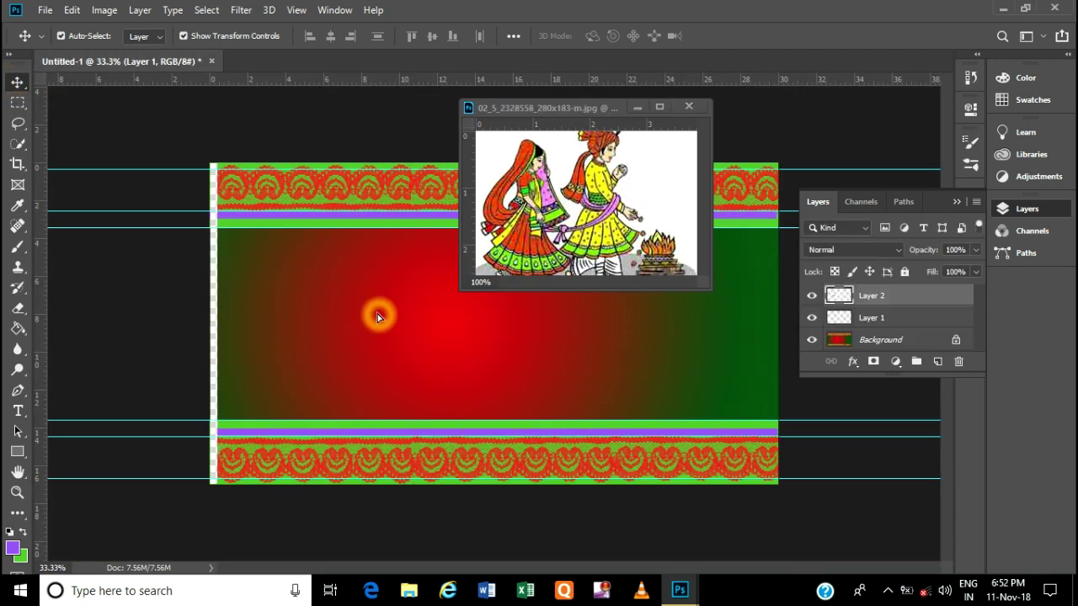
click(688, 106)
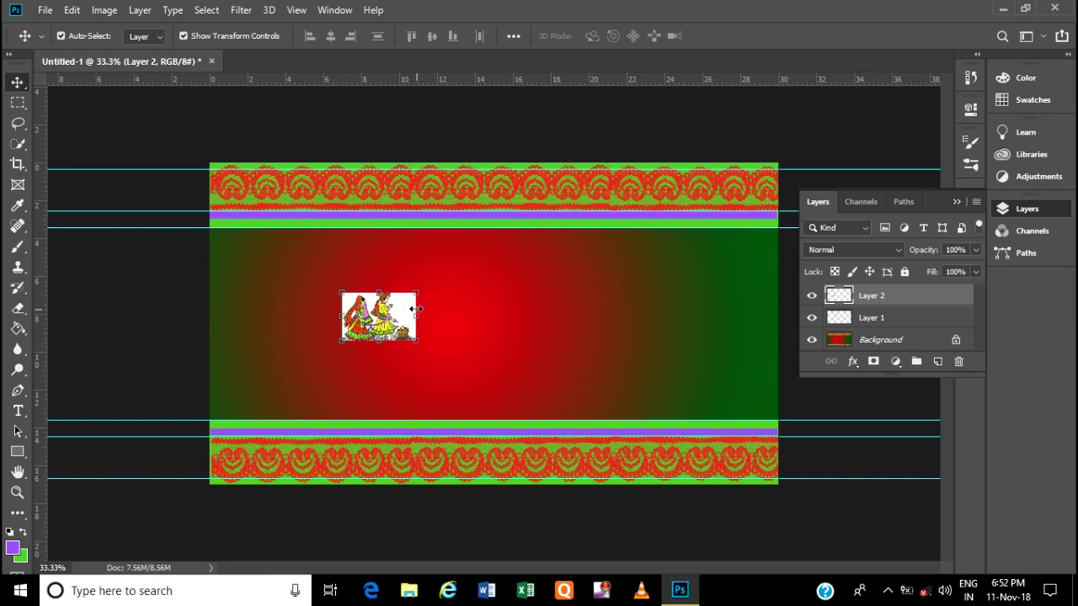
drag(416, 292, 465, 221)
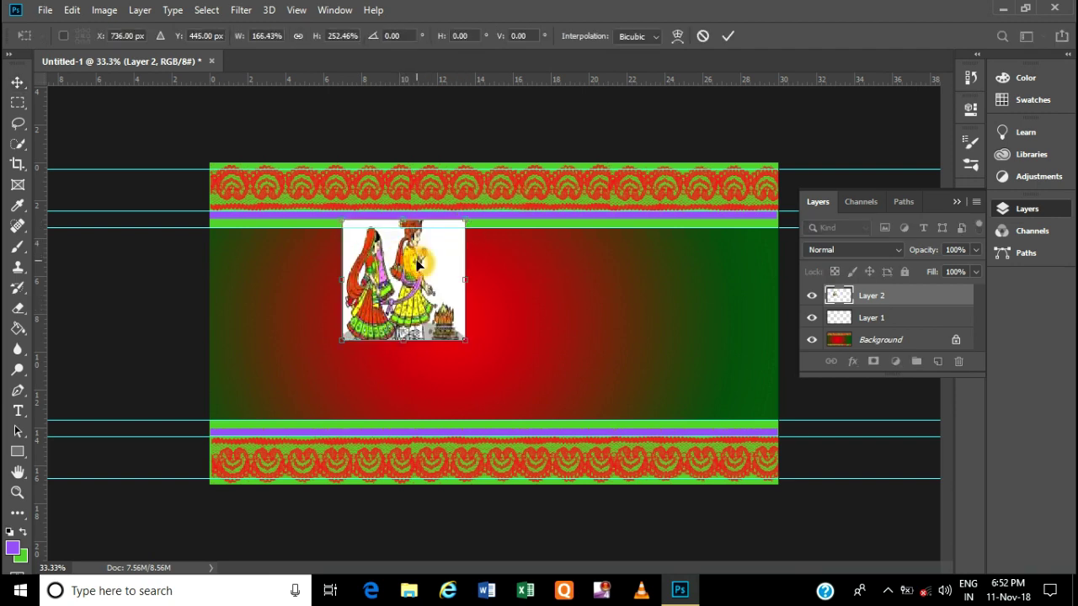
drag(416, 264, 328, 333)
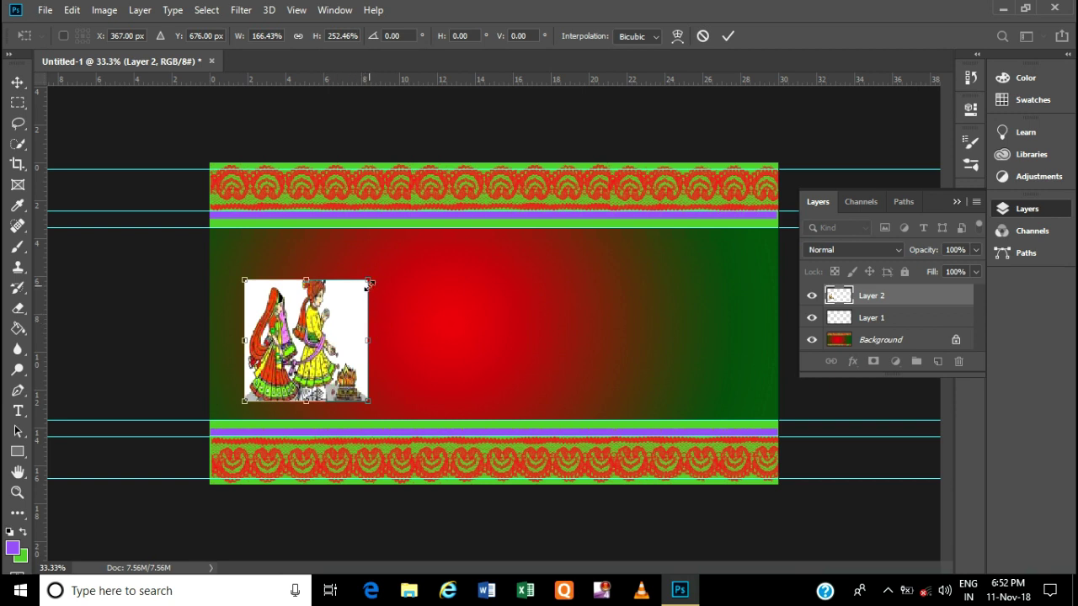
drag(368, 284, 446, 237)
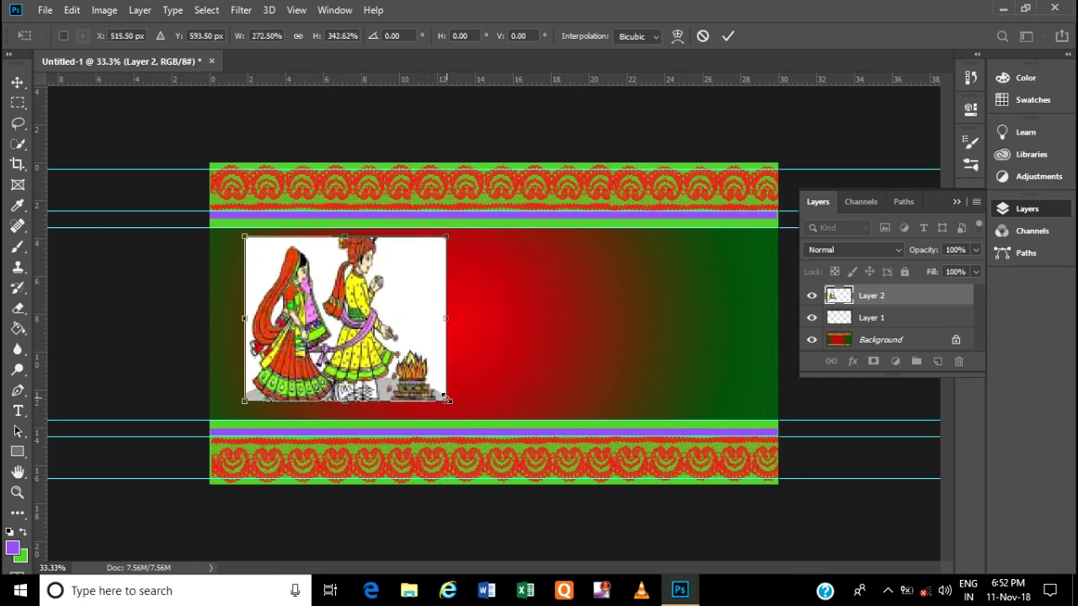
drag(447, 399, 455, 411)
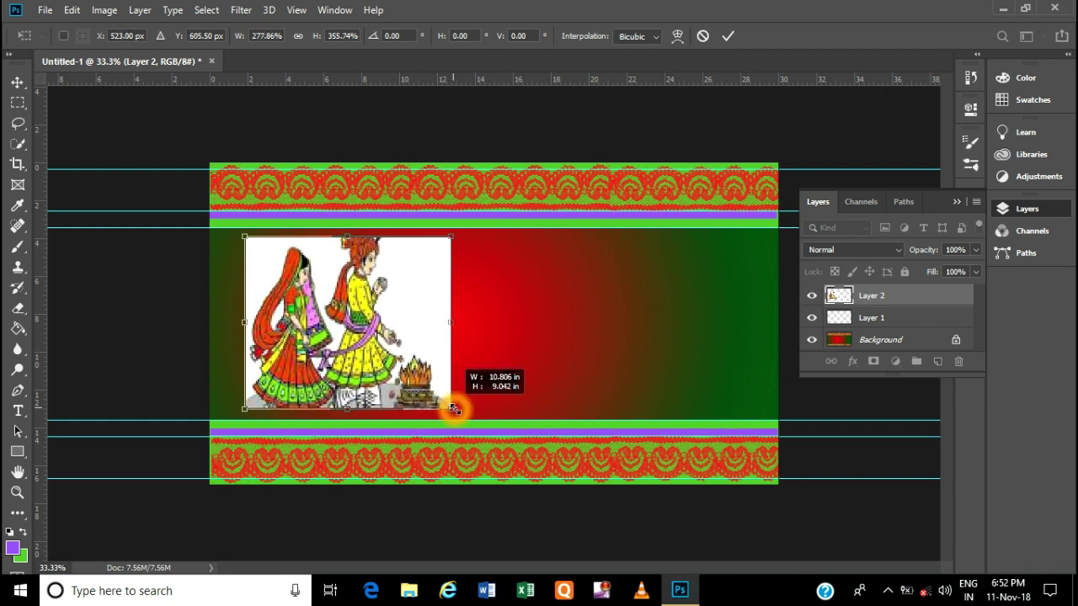
click(724, 37)
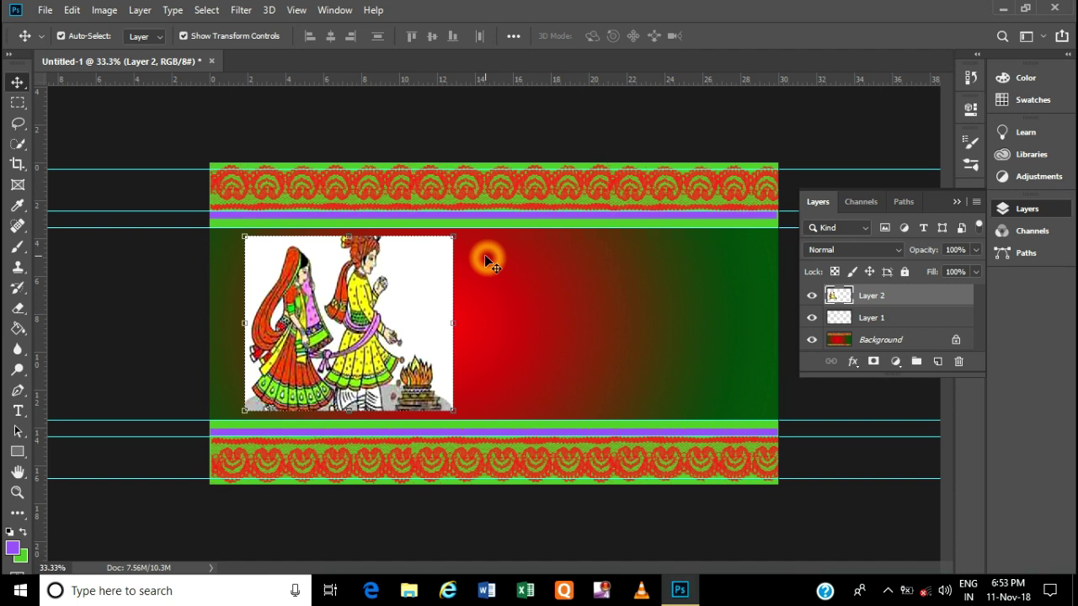
Quick-select and delete the white background to the right of the groom
click(19, 146)
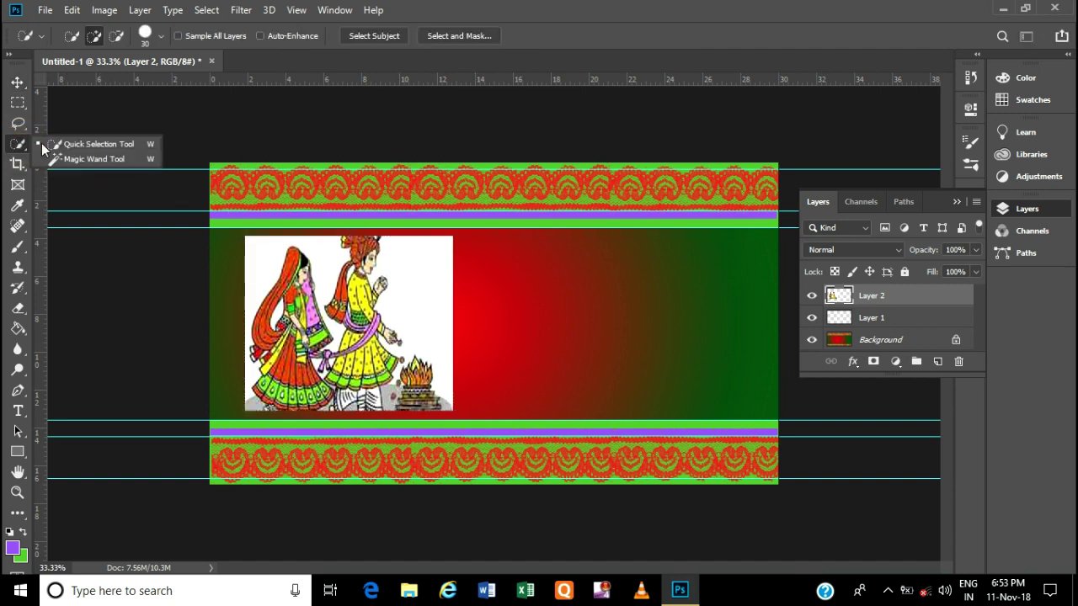
click(70, 144)
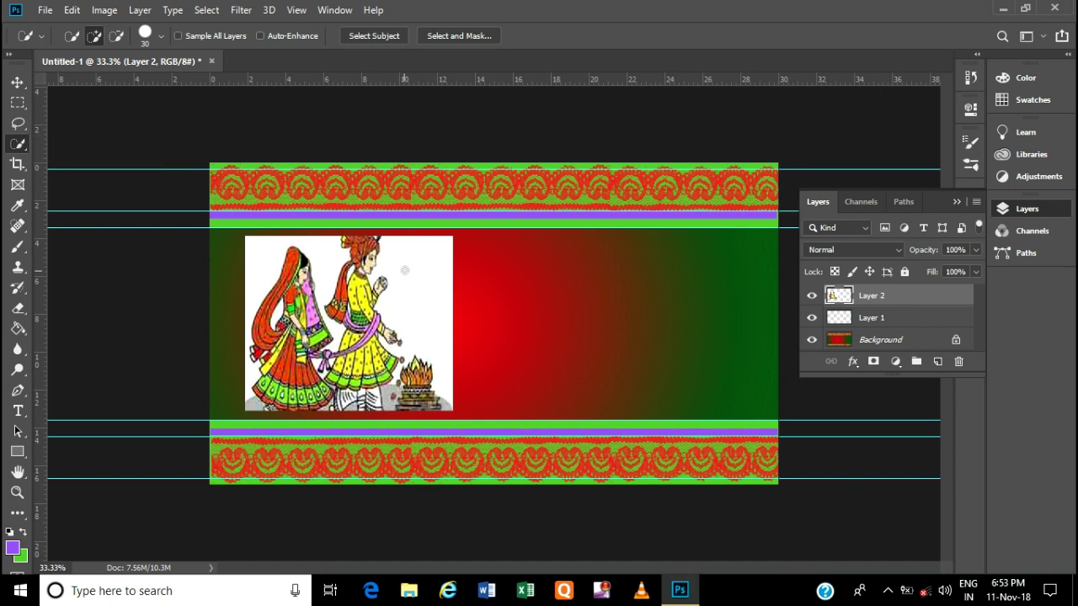
drag(455, 239, 394, 263)
drag(394, 262, 414, 319)
mouse_move(452, 396)
mouse_down()
mouse_move(442, 350)
mouse_move(497, 404)
mouse_up()
key(ctrl+plus)
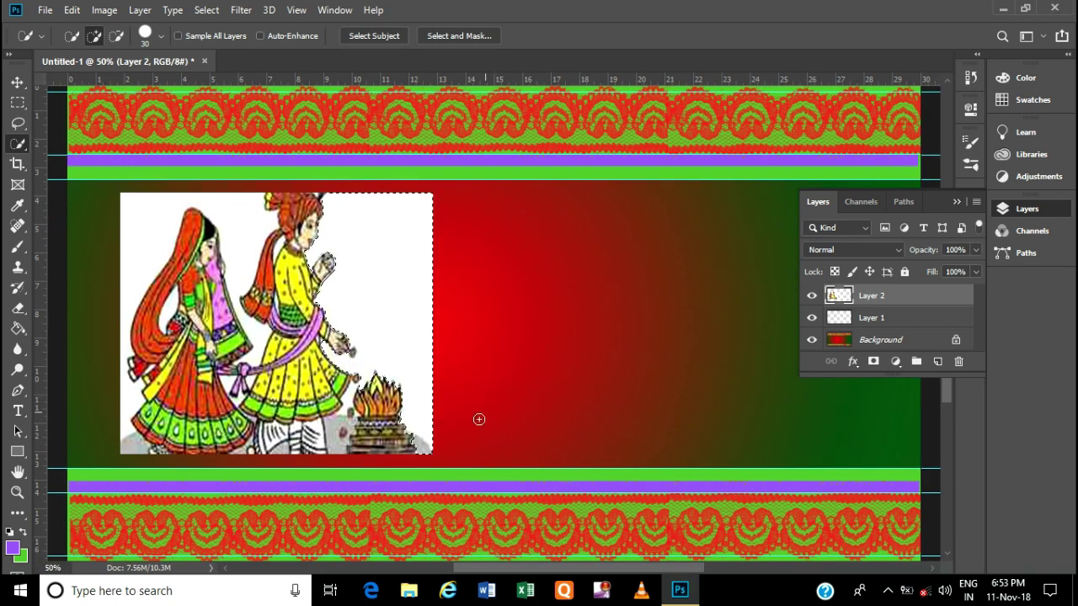
alt+click(420, 453)
alt+drag(421, 453, 413, 437)
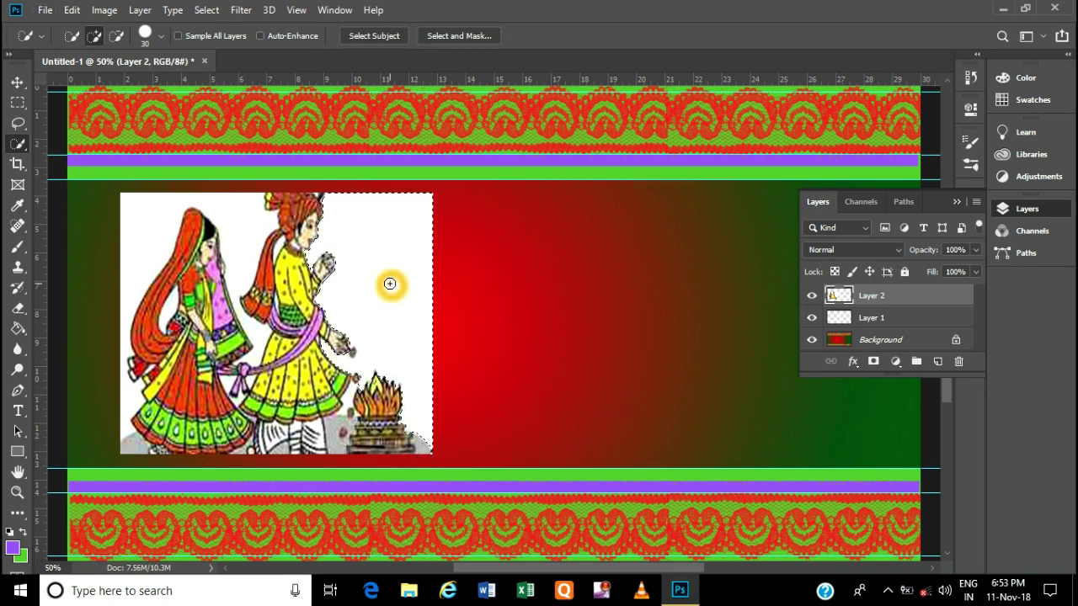
key(Delete)
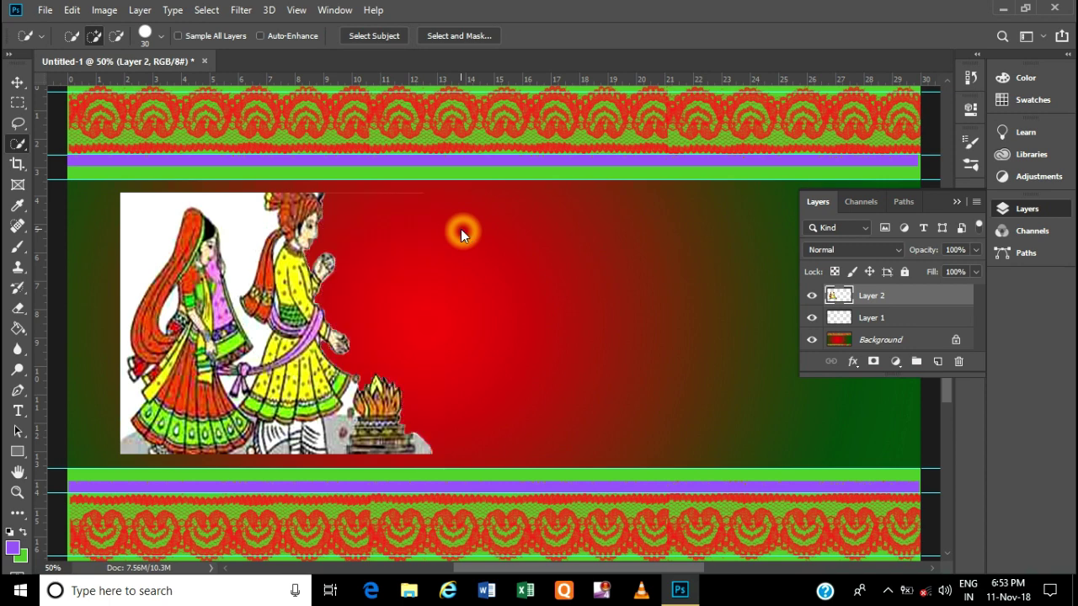
key(ctrl+d)
Select the white area along the left side, excluding the bride's hand, and delete it
drag(132, 196, 145, 207)
drag(141, 263, 127, 291)
mouse_move(125, 345)
mouse_down()
mouse_move(134, 409)
mouse_move(138, 366)
mouse_up()
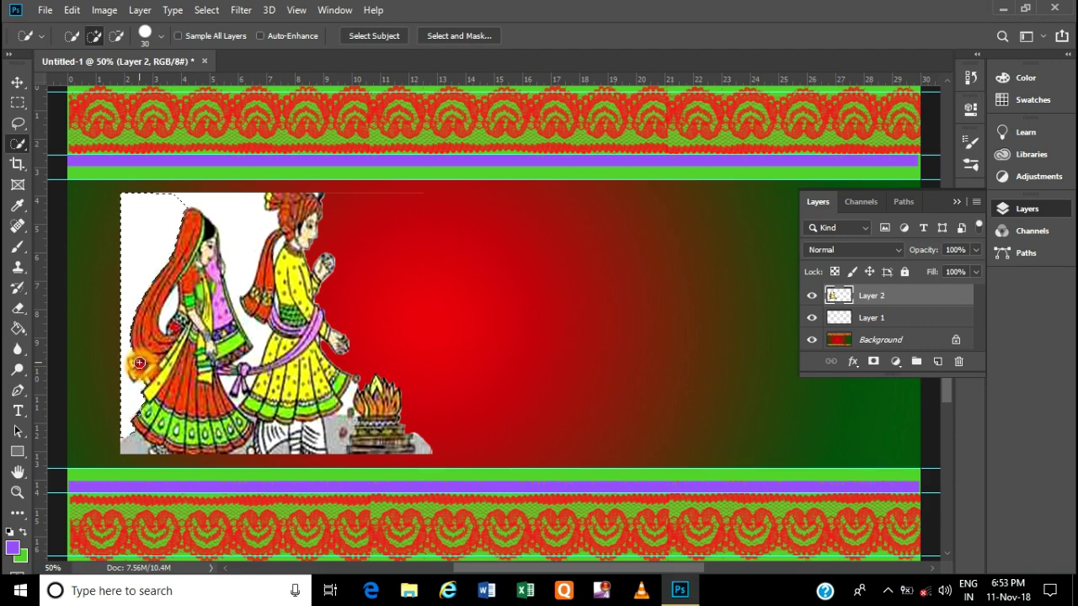
key(ctrl+plus)
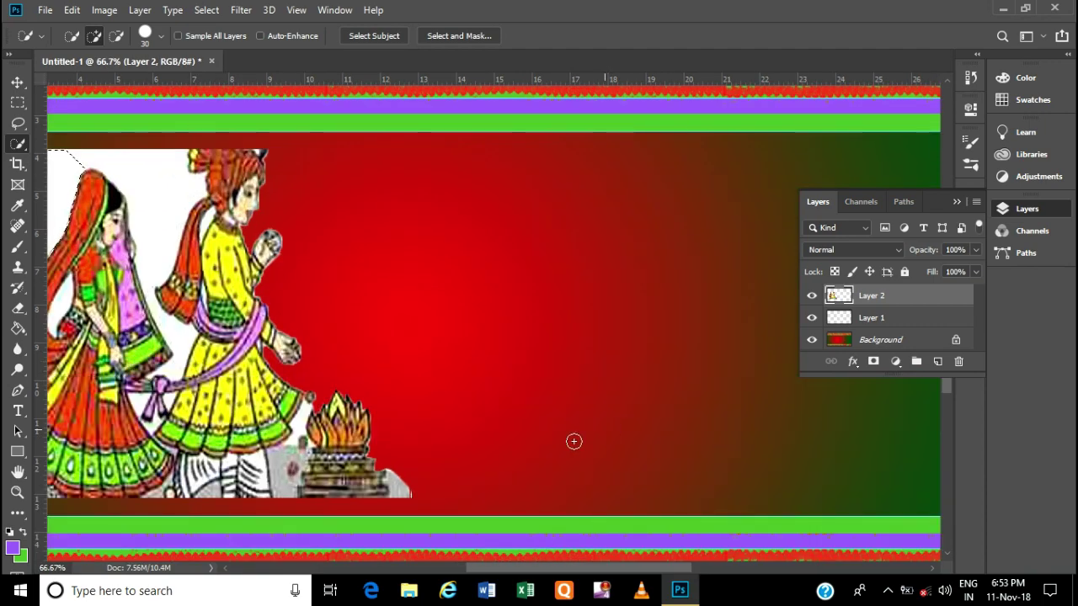
drag(542, 567, 428, 567)
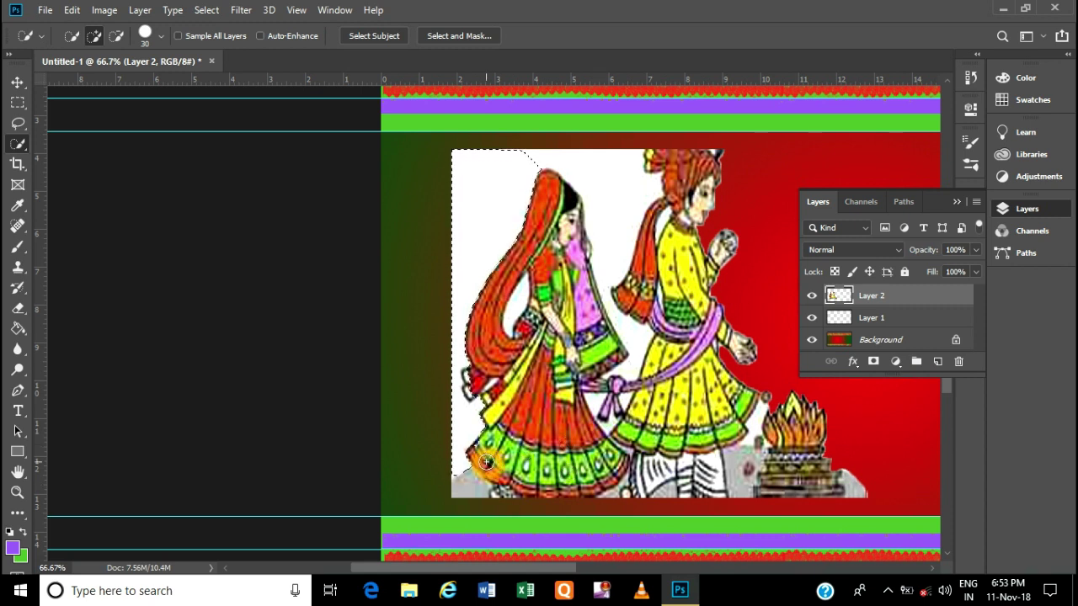
key(alt)
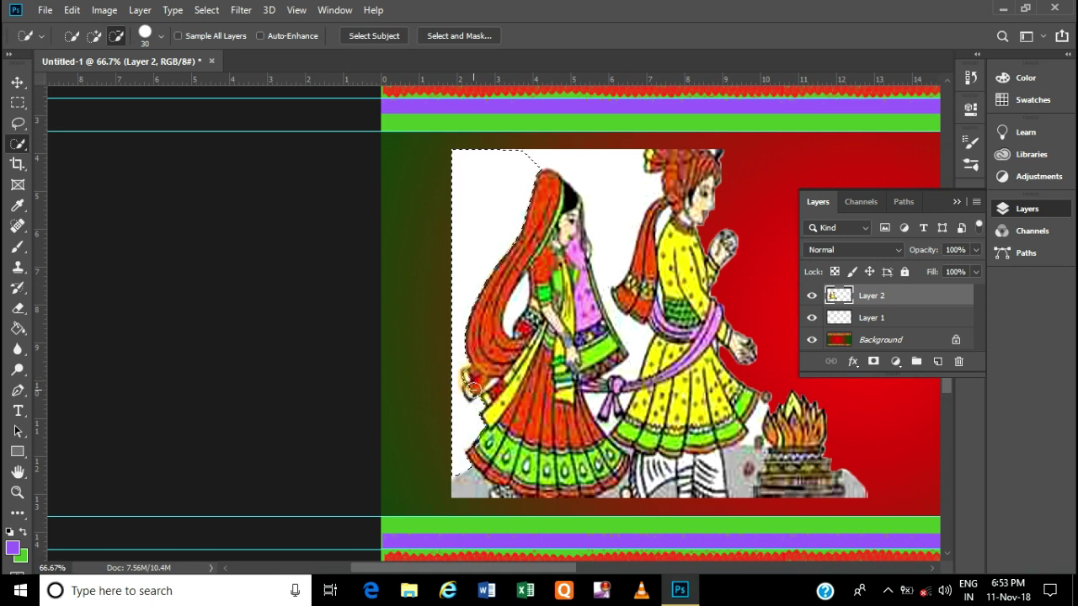
alt+click(471, 401)
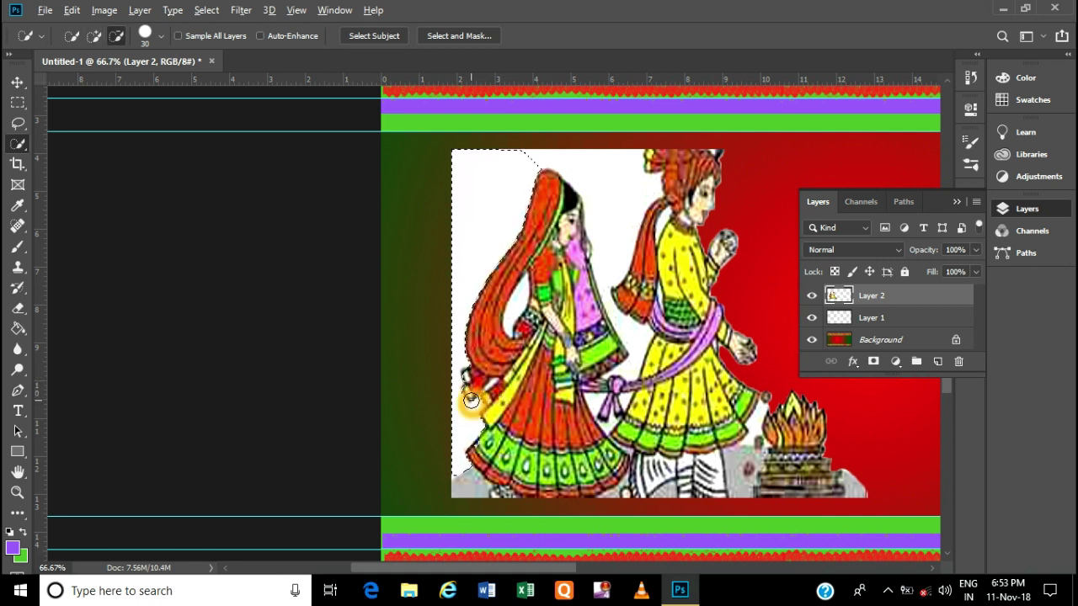
click(480, 383)
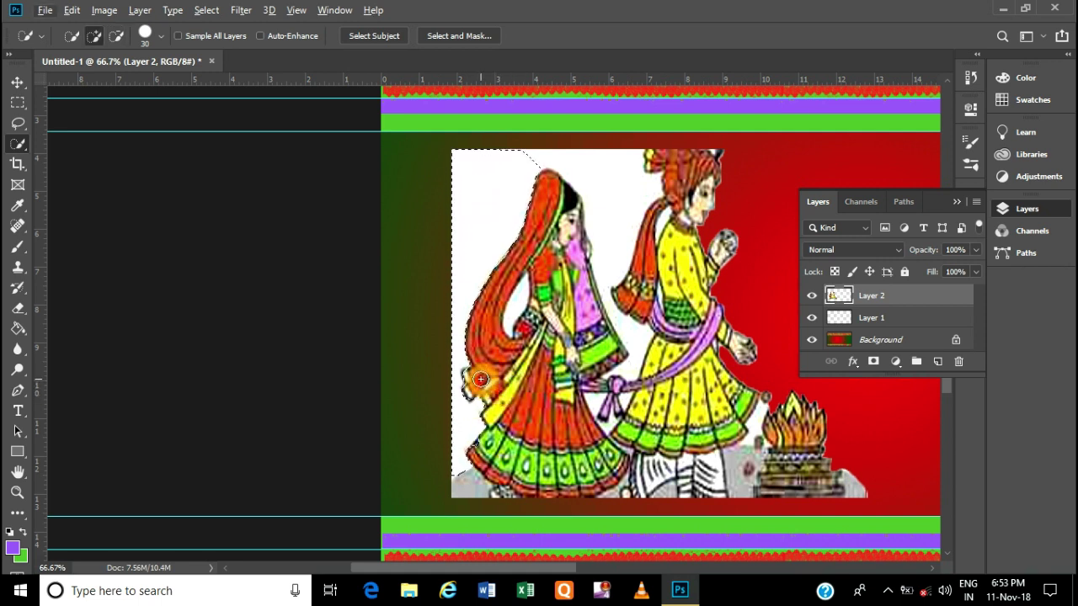
alt+click(458, 380)
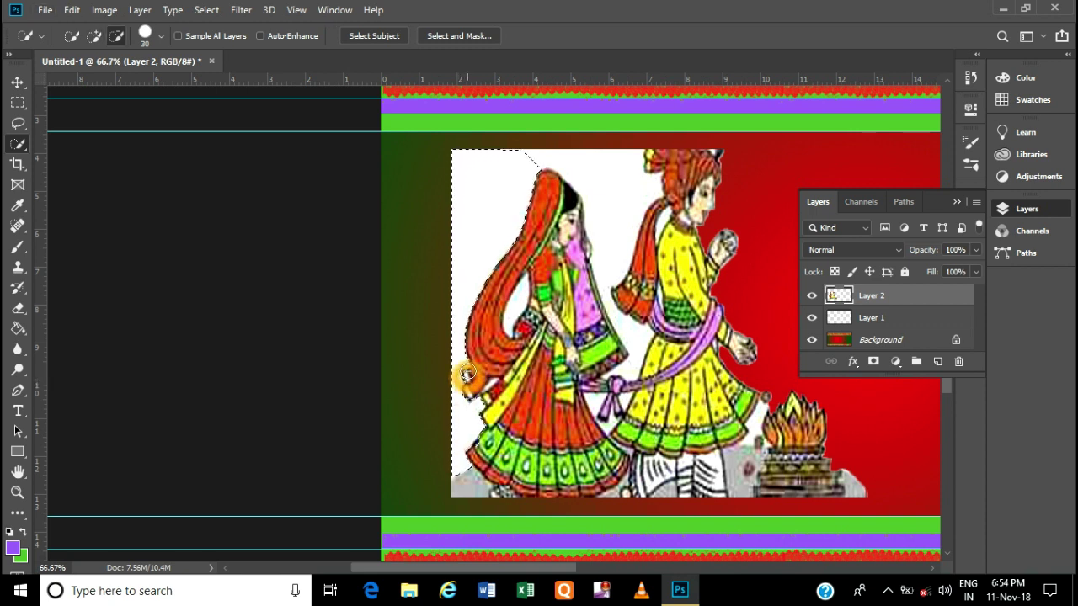
click(477, 381)
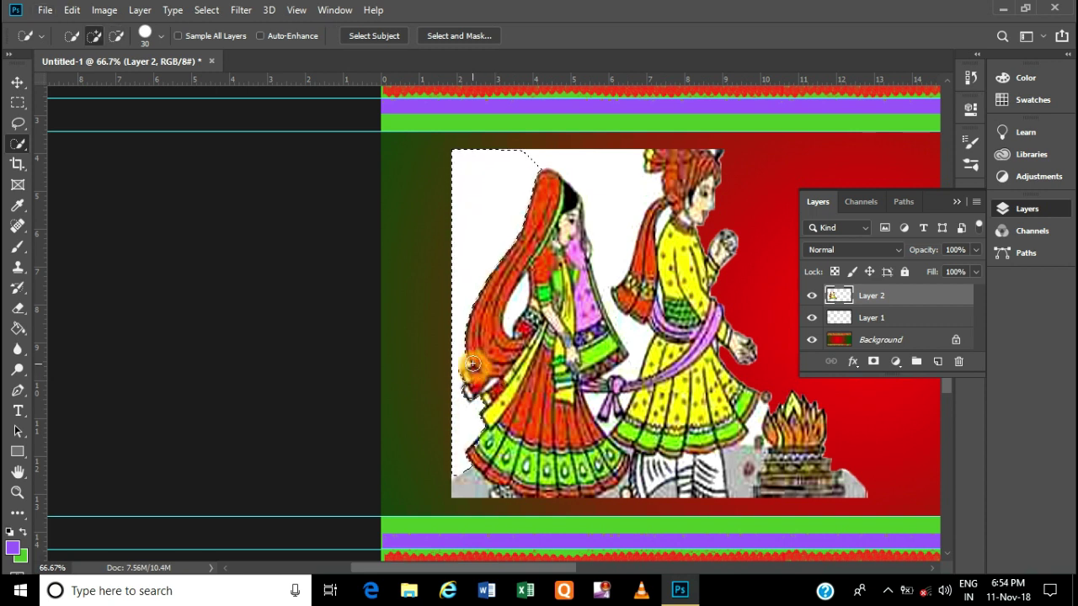
click(522, 413)
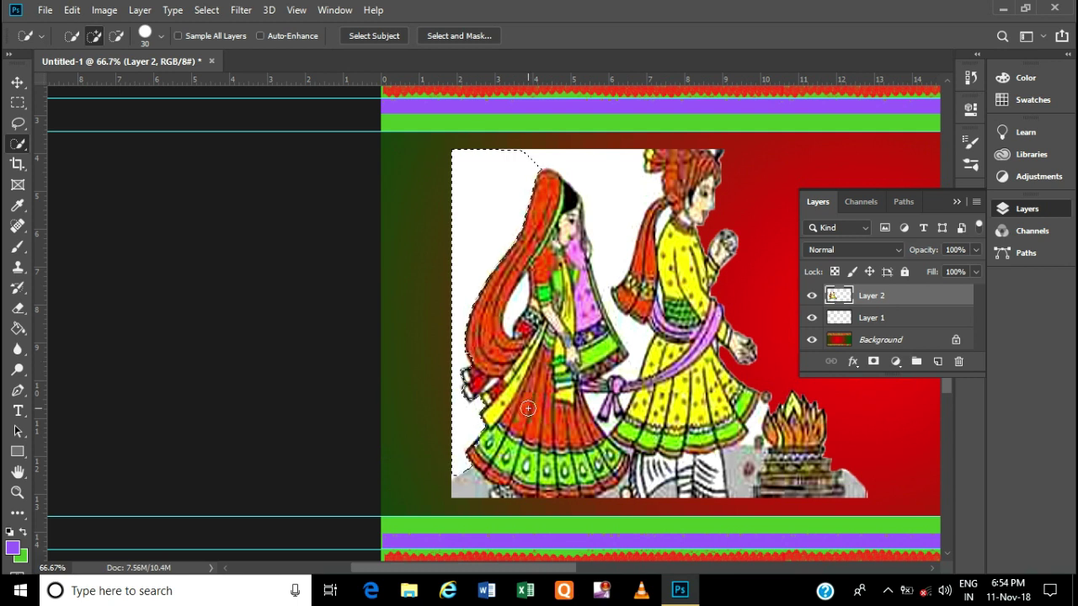
key(Delete)
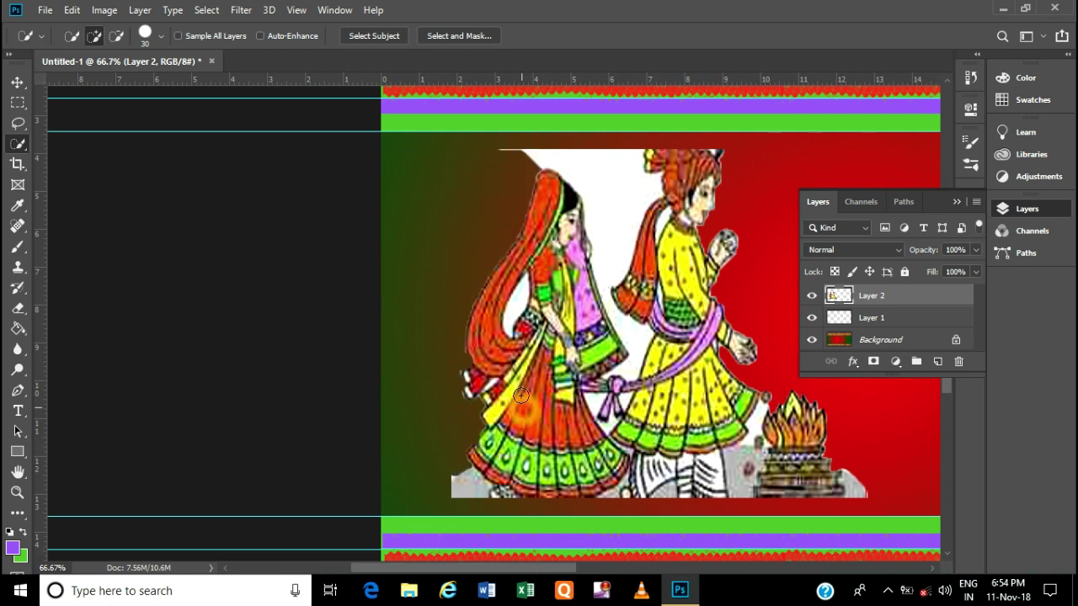
Delete the white patches along the top, between the couple, behind the bride's hair, and grey below her
drag(523, 155, 630, 177)
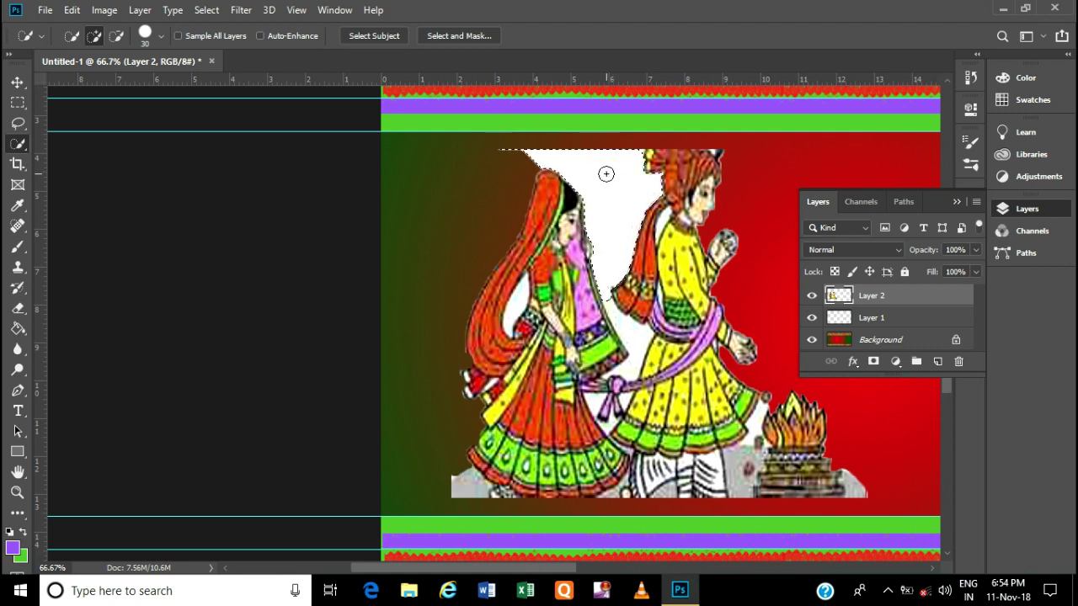
key(Delete)
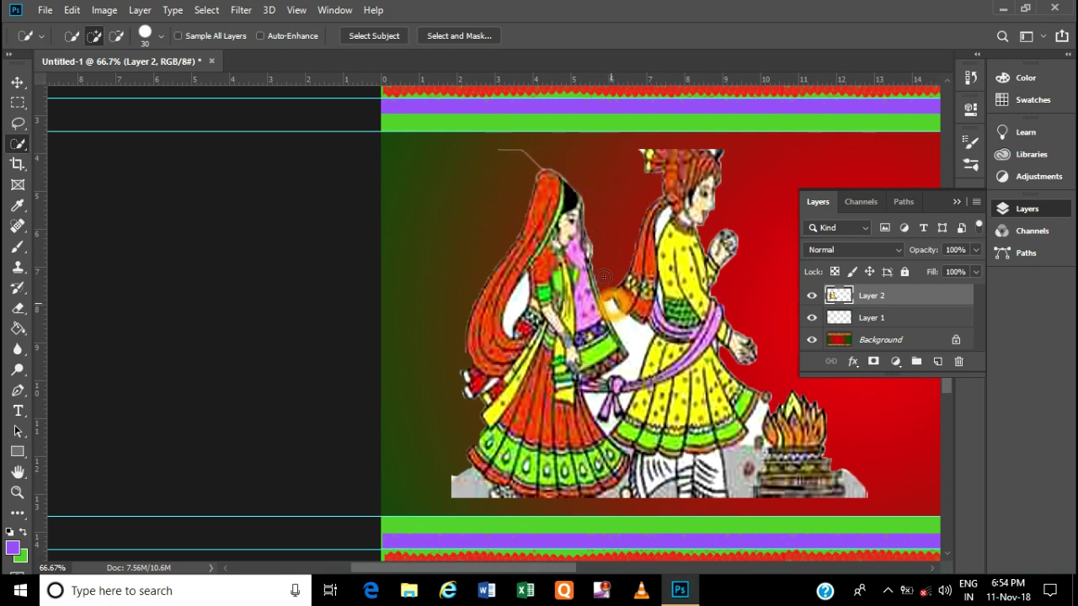
drag(615, 301, 619, 329)
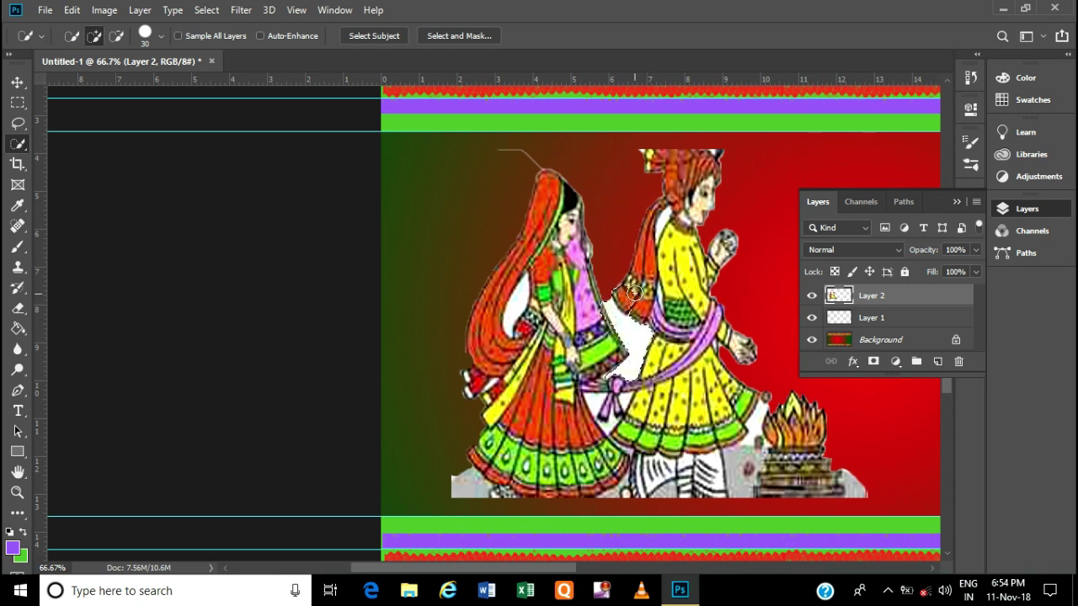
mouse_move(620, 329)
mouse_down()
mouse_move(617, 284)
mouse_move(598, 318)
mouse_up()
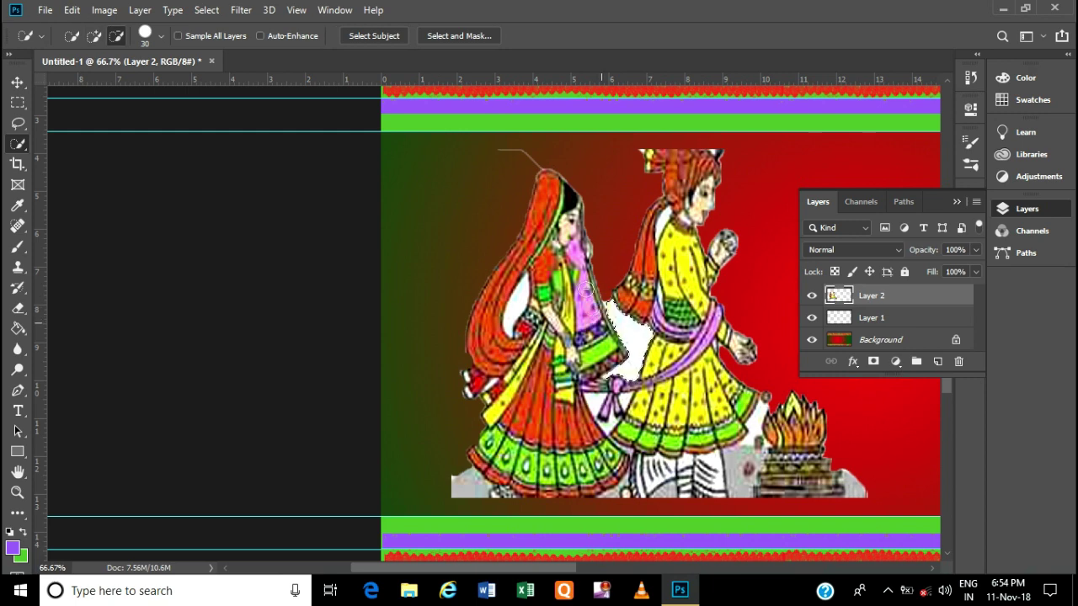
drag(600, 322, 633, 251)
scroll(633, 250, down, 3)
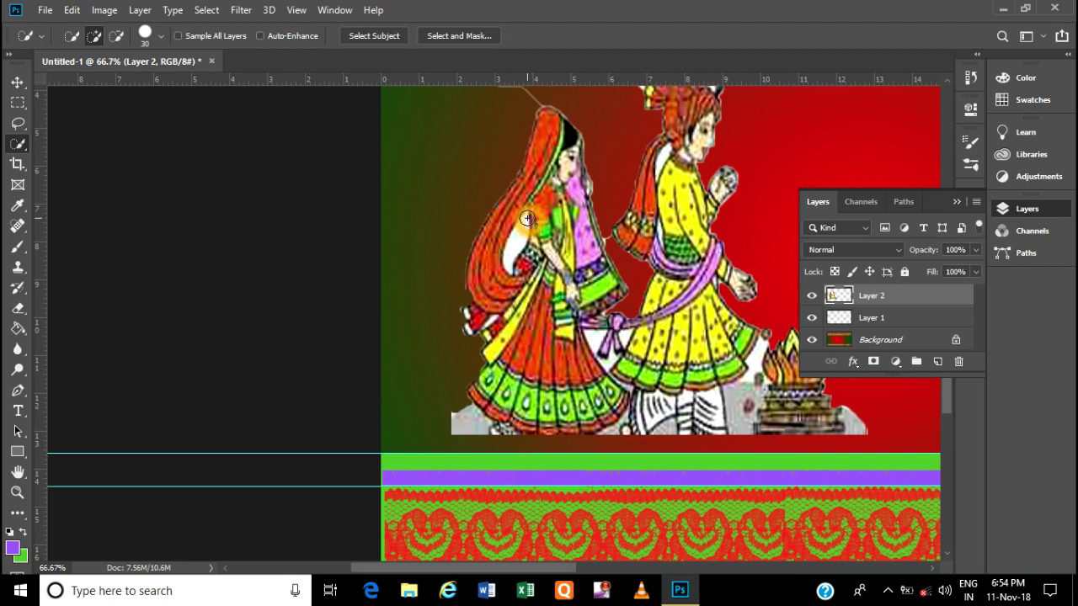
drag(527, 218, 536, 229)
key(alt)
drag(517, 206, 517, 213)
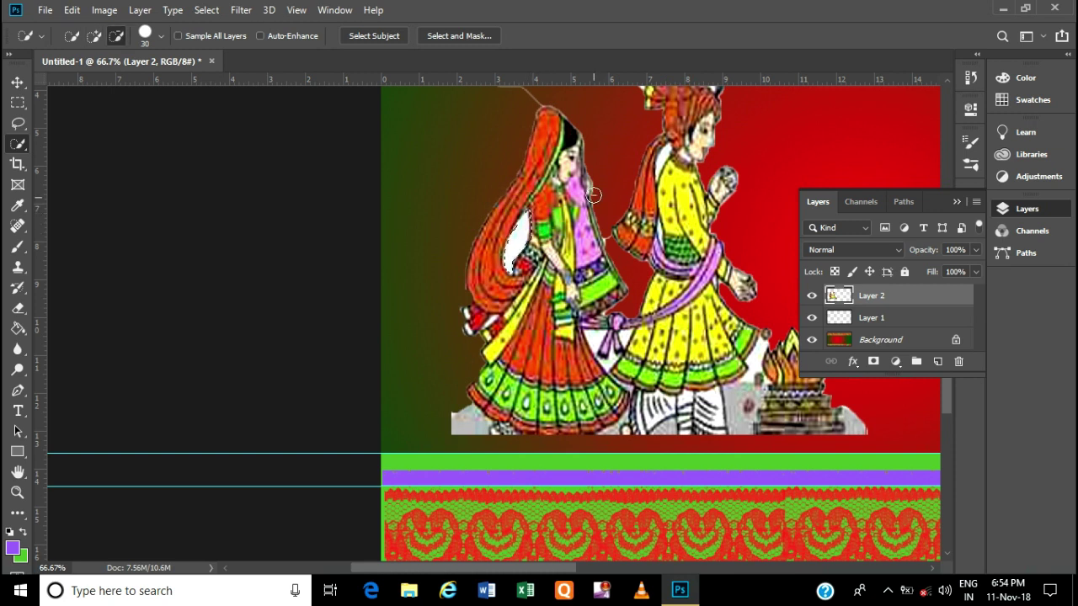
key(Delete)
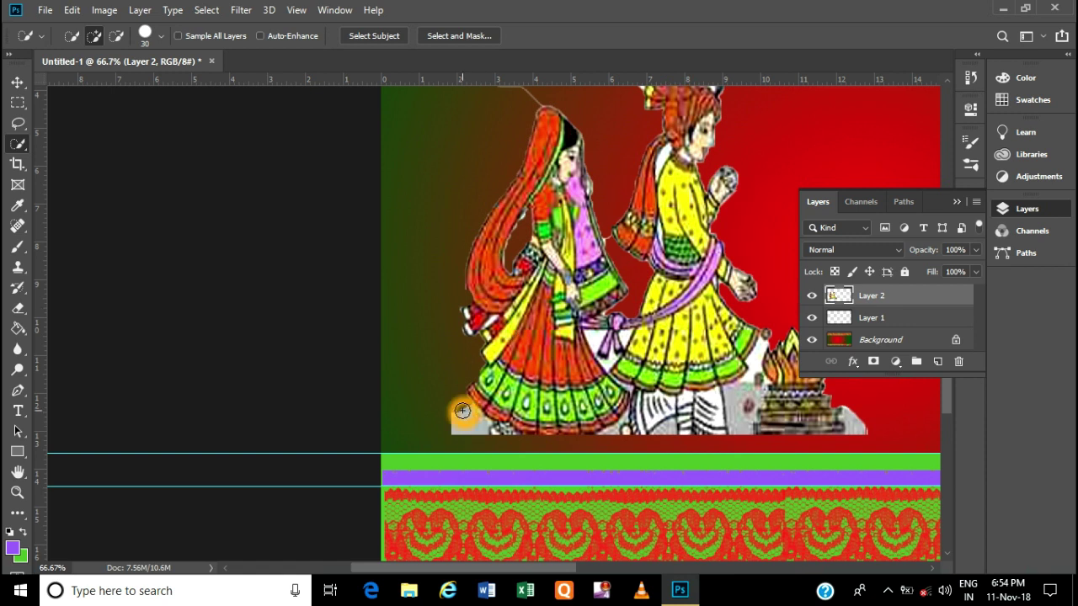
click(462, 410)
key(Delete)
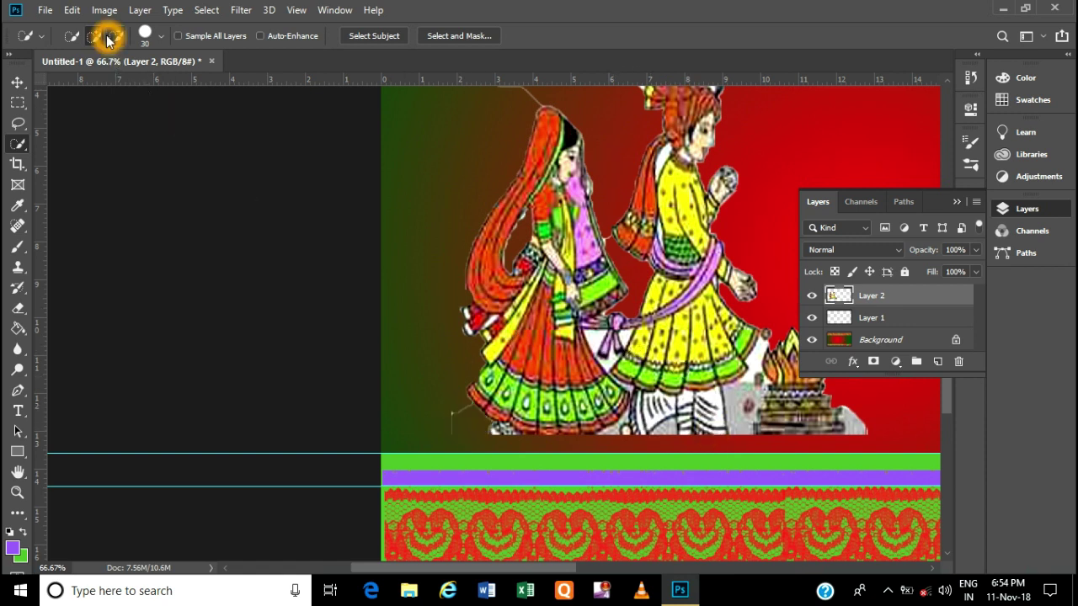
Delete the pale area beside the fire and the white patch at the groom's shoulder
click(43, 36)
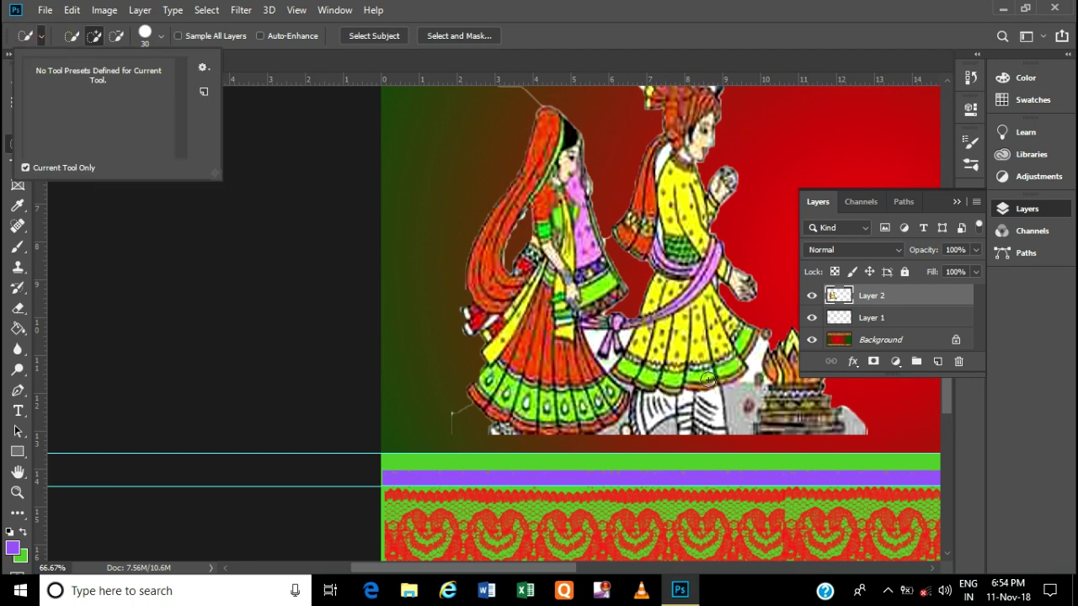
click(599, 341)
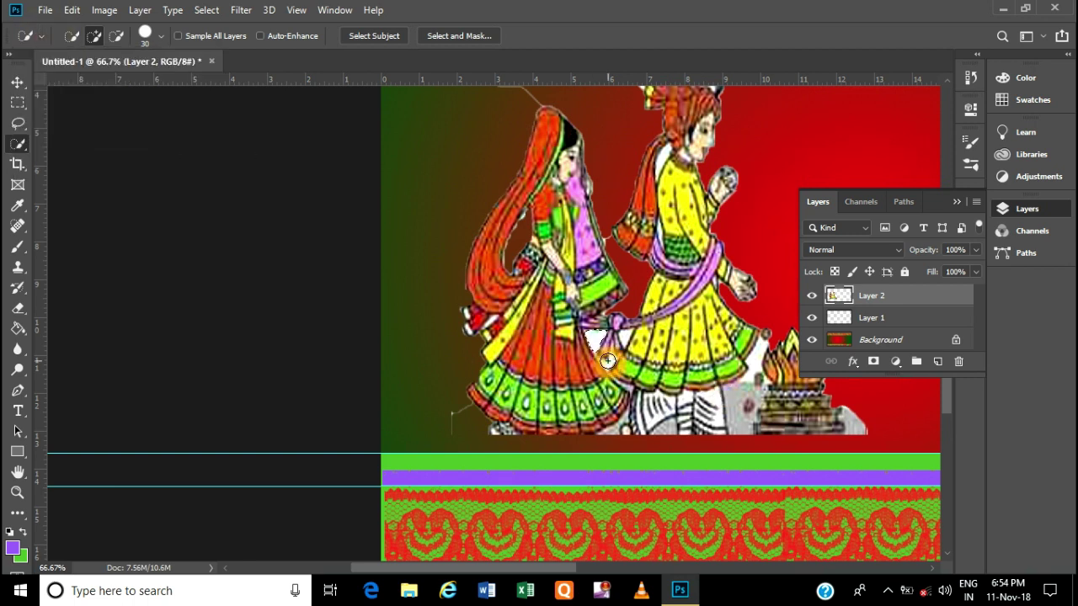
click(734, 397)
key(Delete)
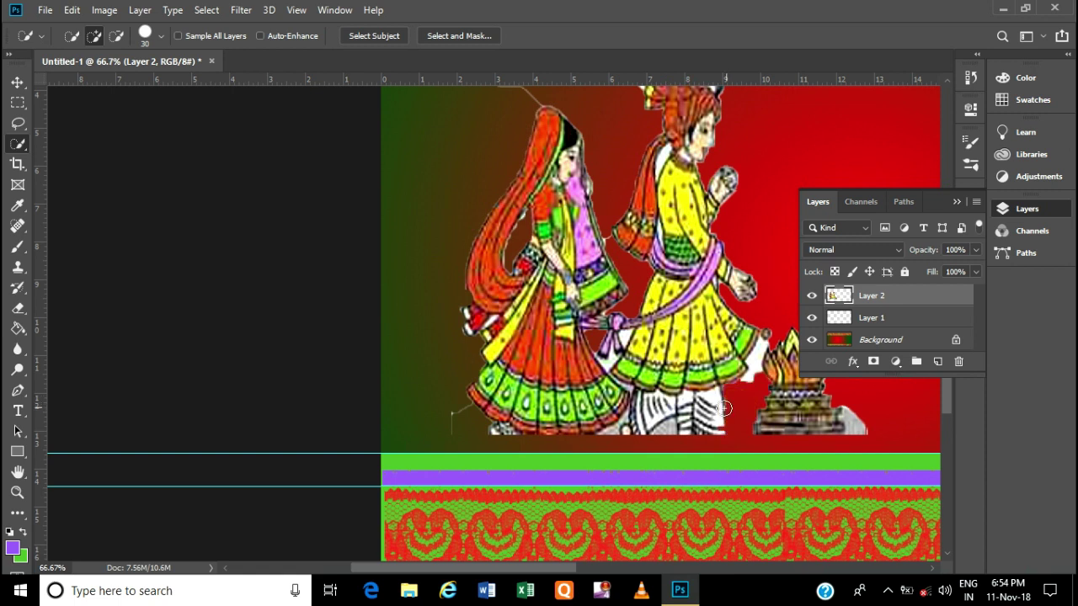
key(ctrl+d)
click(667, 152)
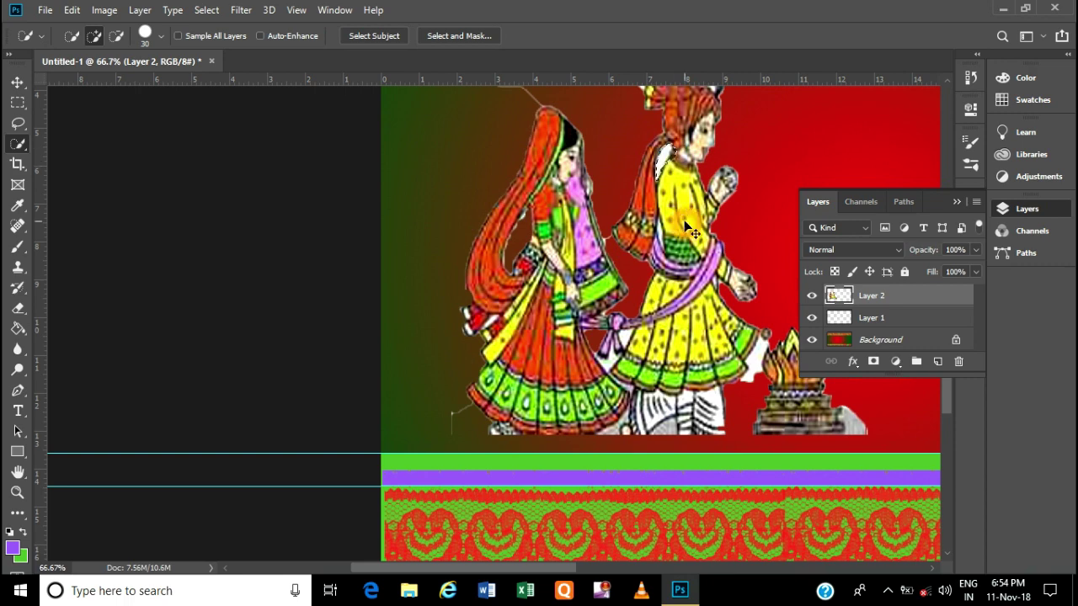
click(663, 263)
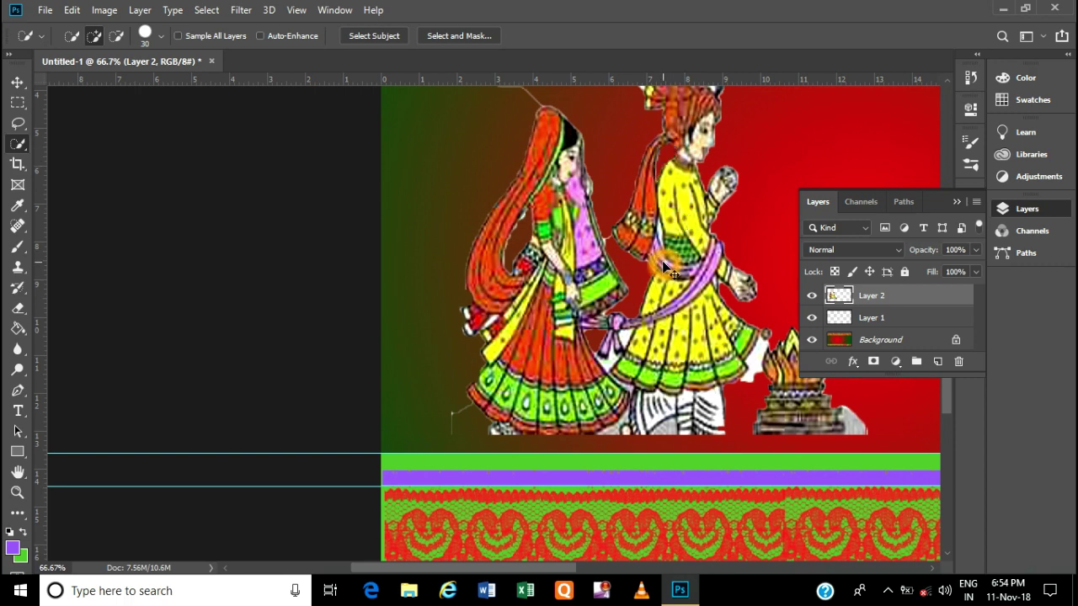
key(ctrl+minus)
key(ctrl+minus)
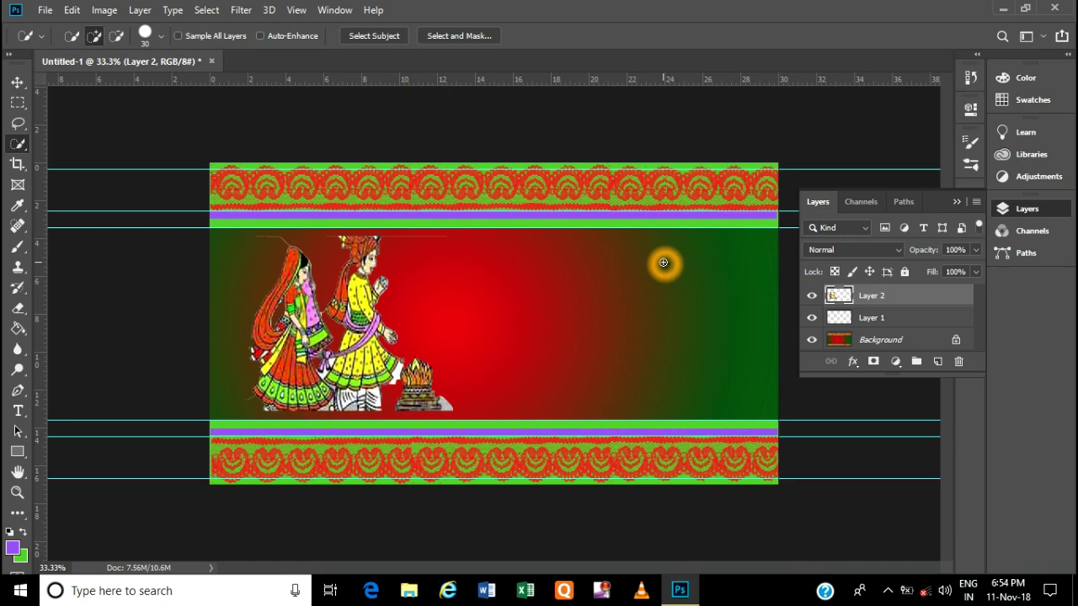
Switch to the Eraser, clear marks near the bride's head, and set the brush to 59 px
key(ctrl+plus)
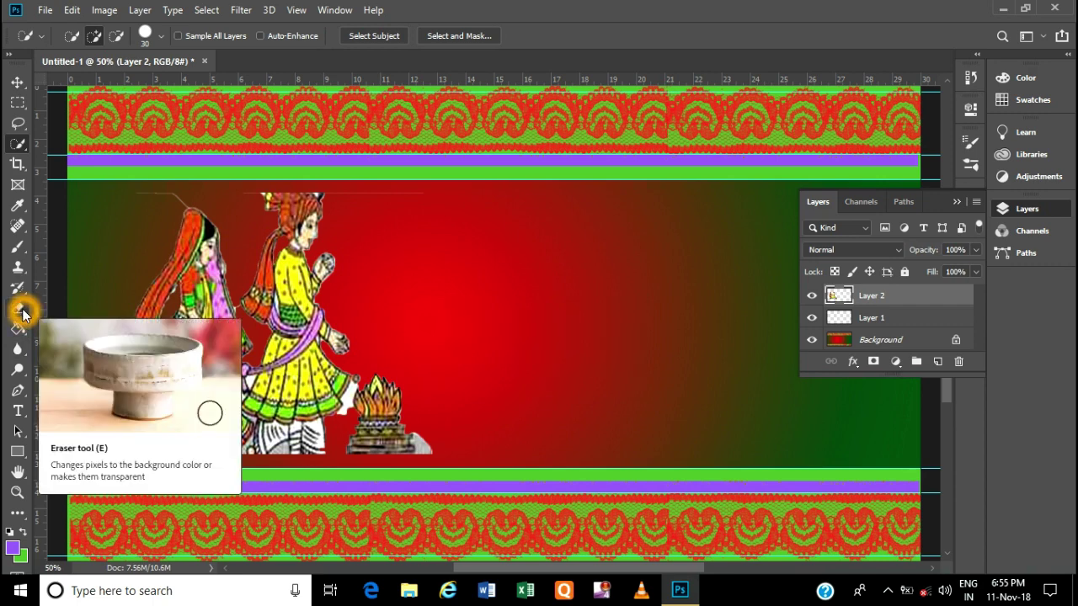
right_click(20, 310)
click(64, 308)
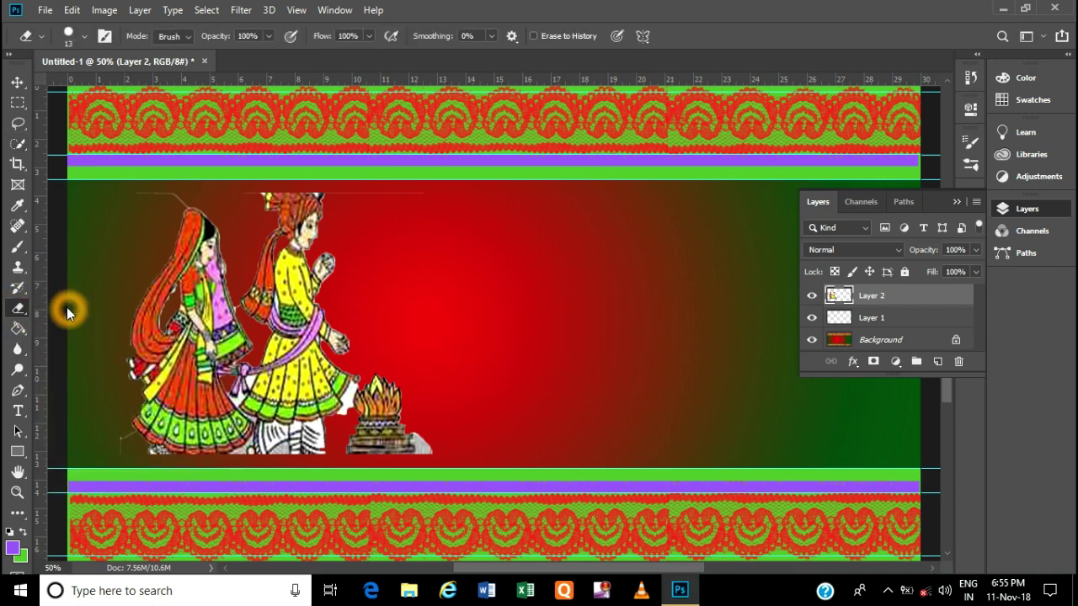
click(132, 197)
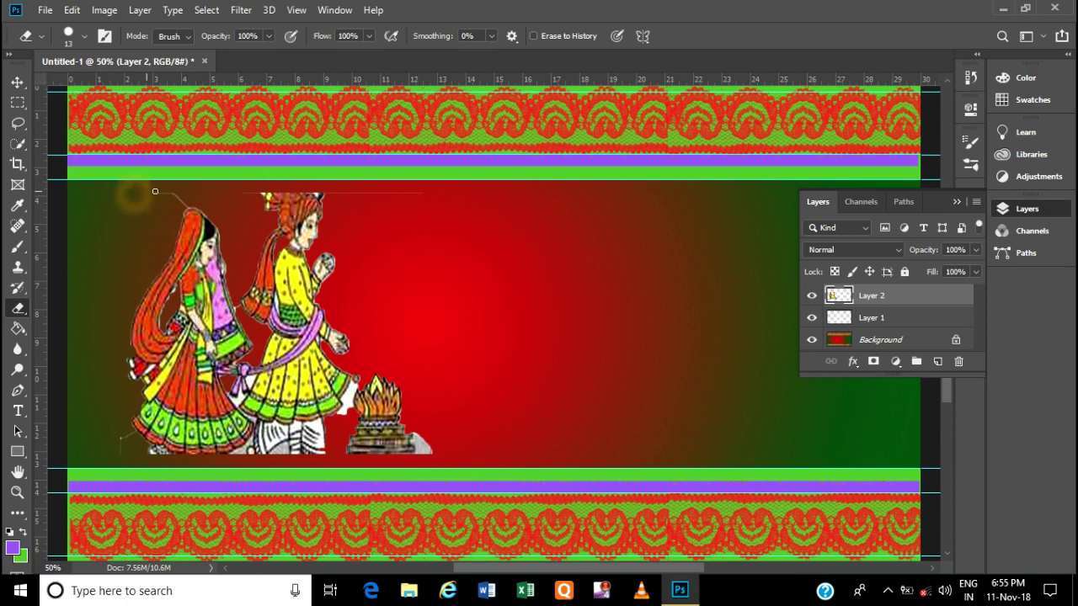
click(187, 201)
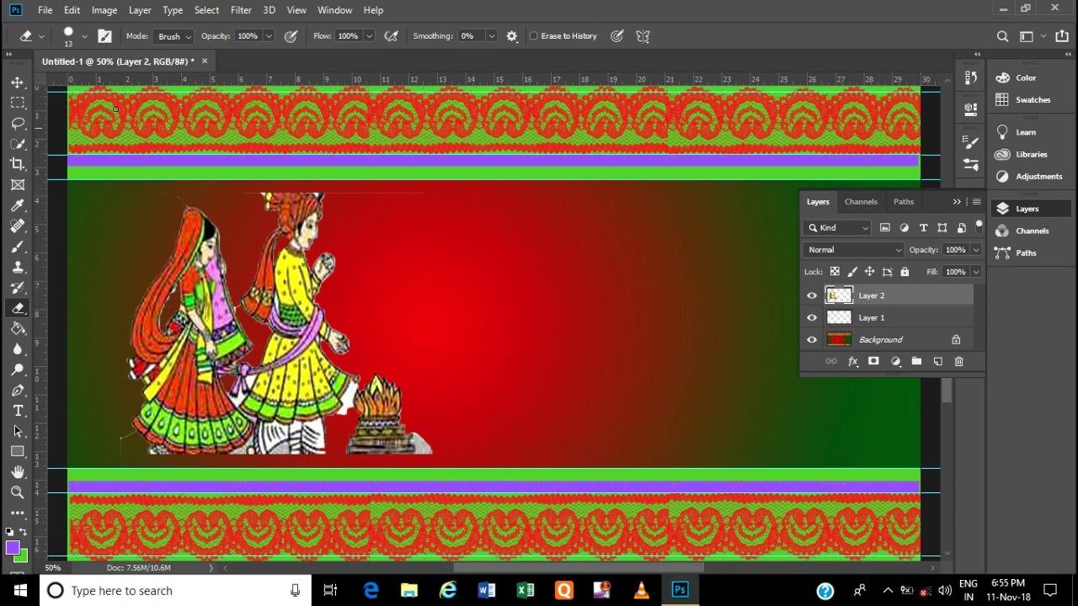
click(84, 36)
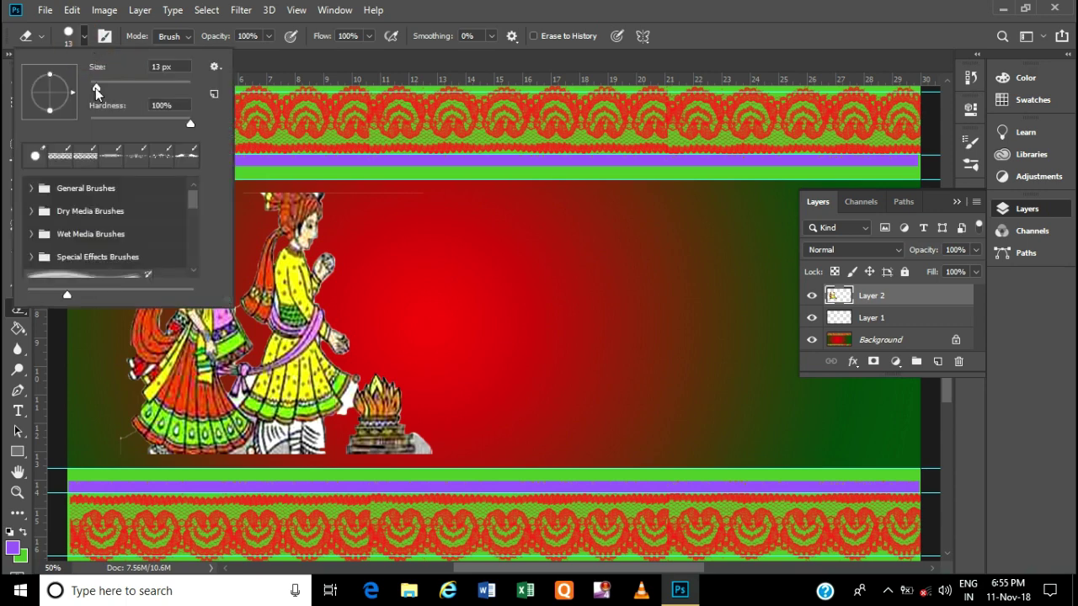
drag(118, 88, 120, 88)
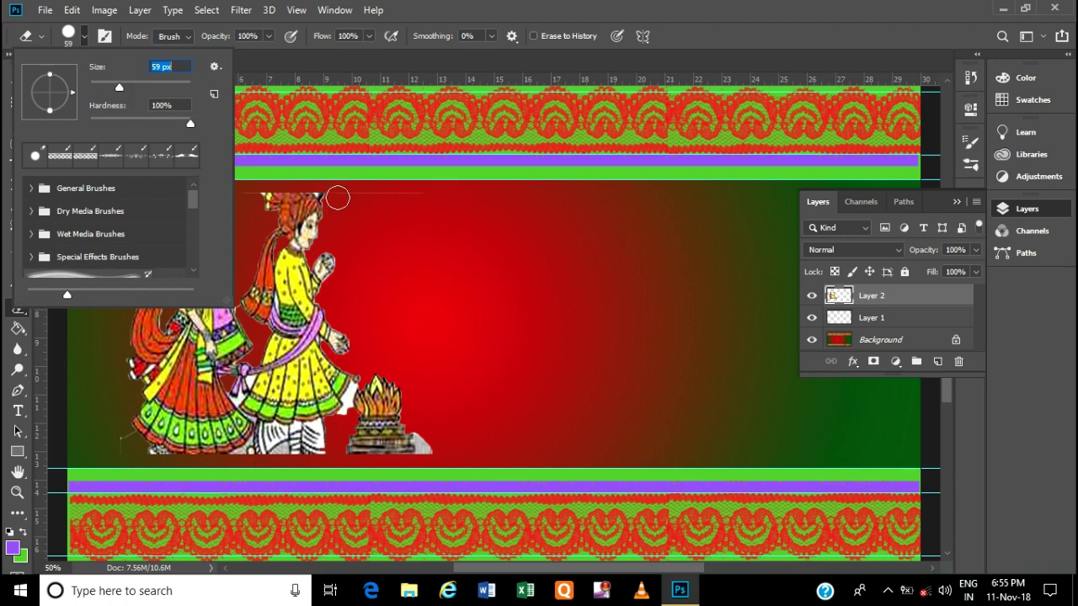
click(338, 198)
Erase leftover edges around the bride's head, the groom's turban, and beside the fire pot
drag(235, 206, 161, 192)
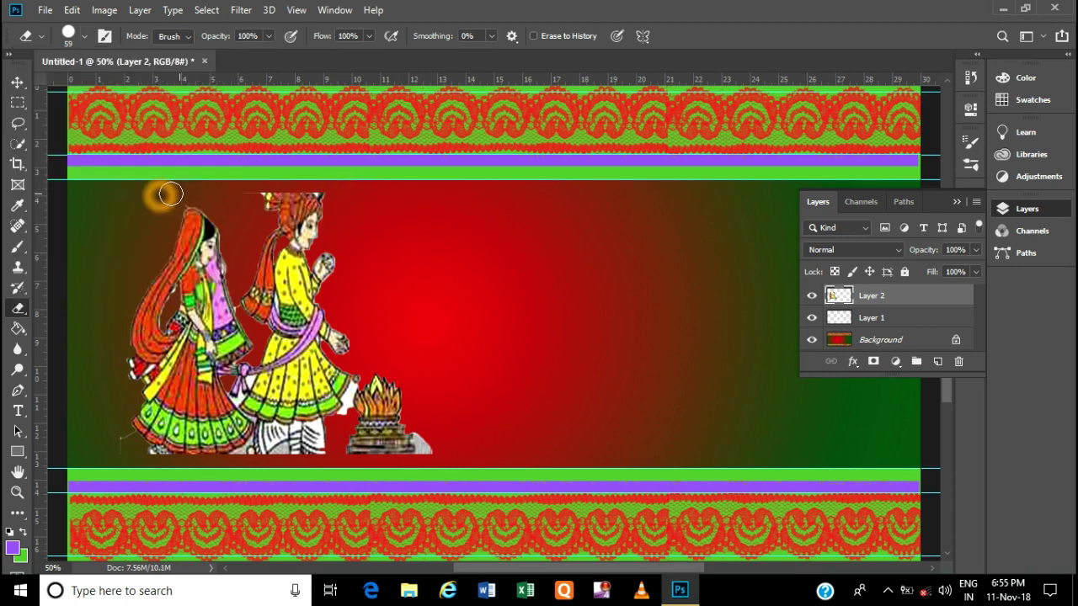
drag(241, 188, 252, 193)
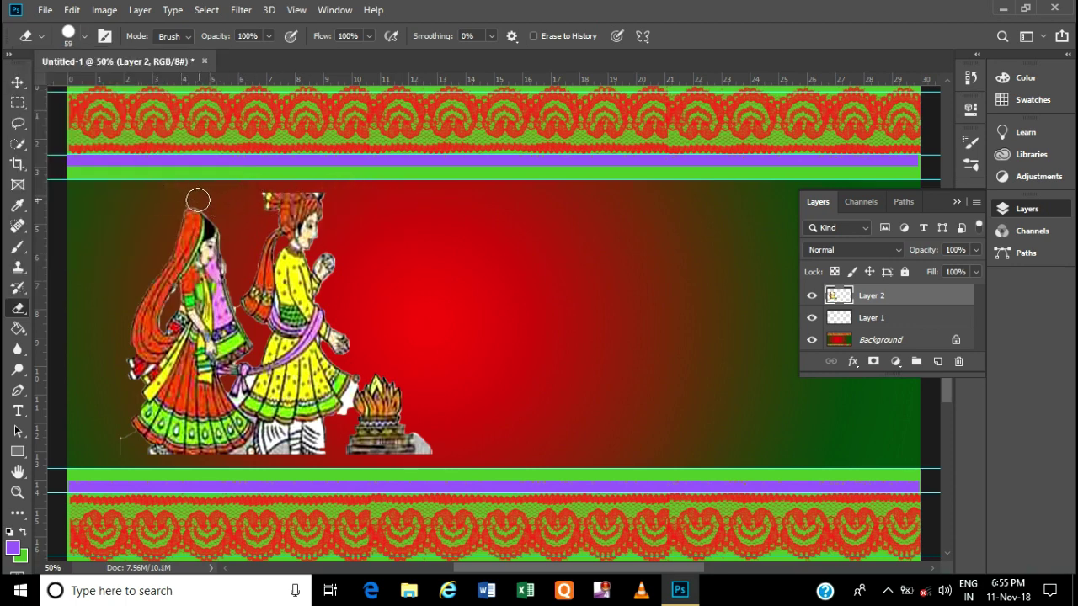
drag(180, 195, 182, 200)
click(314, 225)
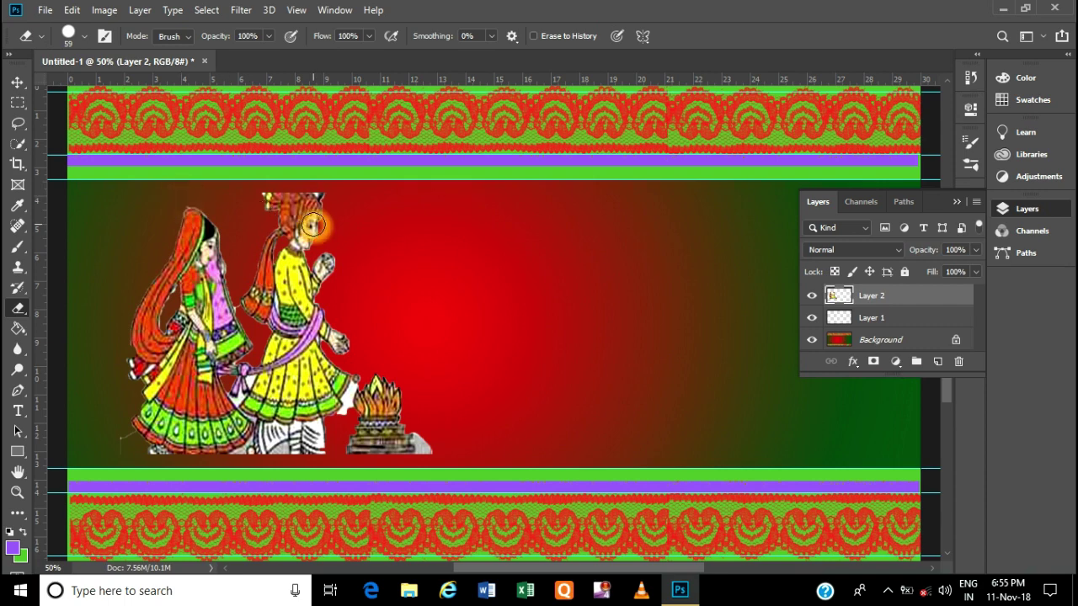
drag(258, 198, 250, 197)
click(353, 288)
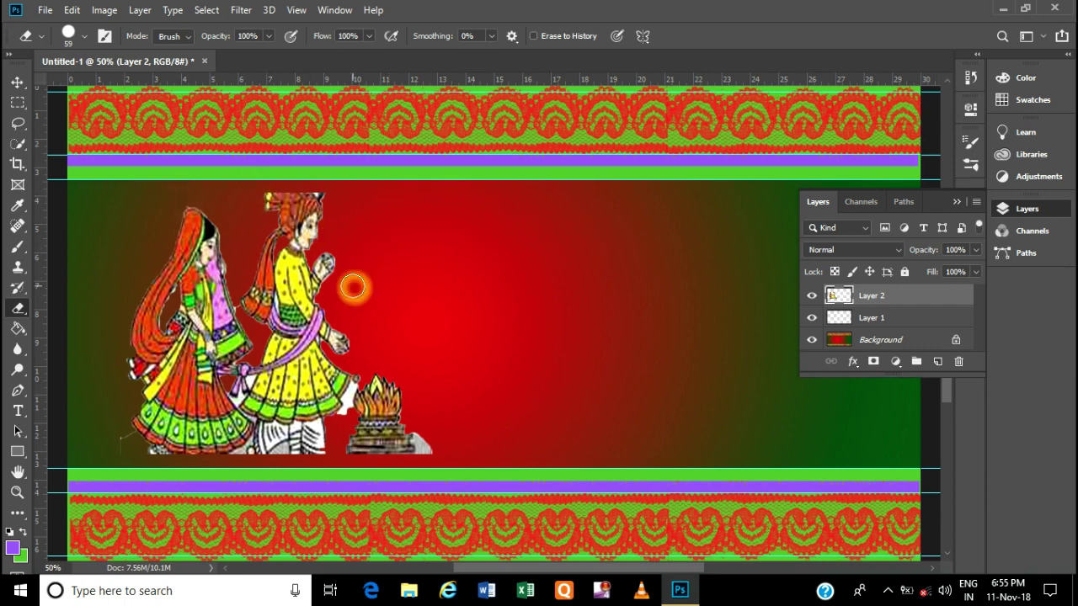
drag(425, 433, 429, 450)
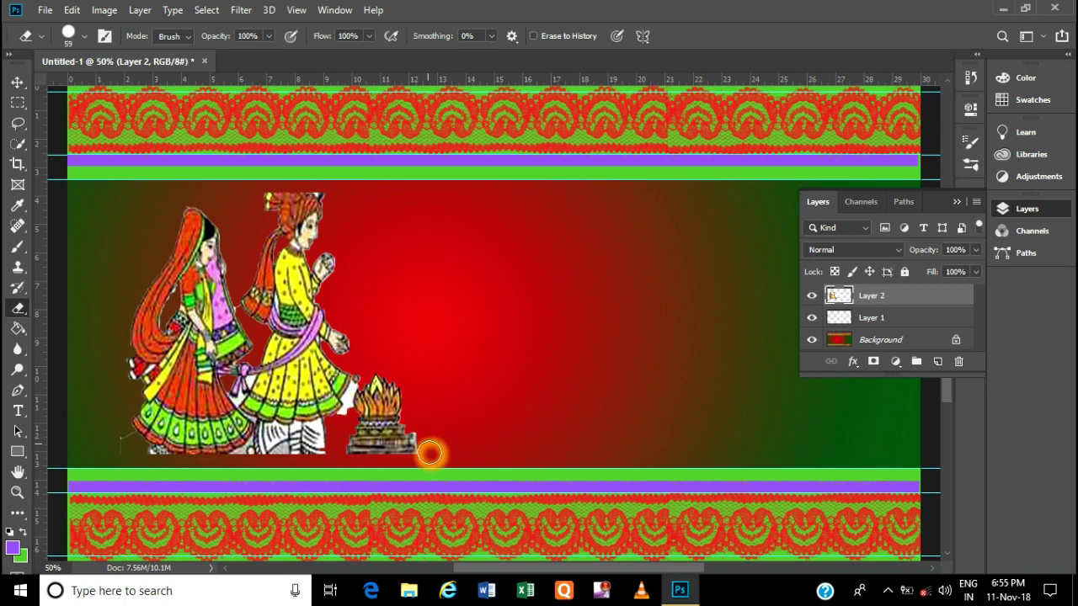
Shrink the eraser to 26 px and clean edges along the groom's leg, skirts and bride's hand
click(85, 38)
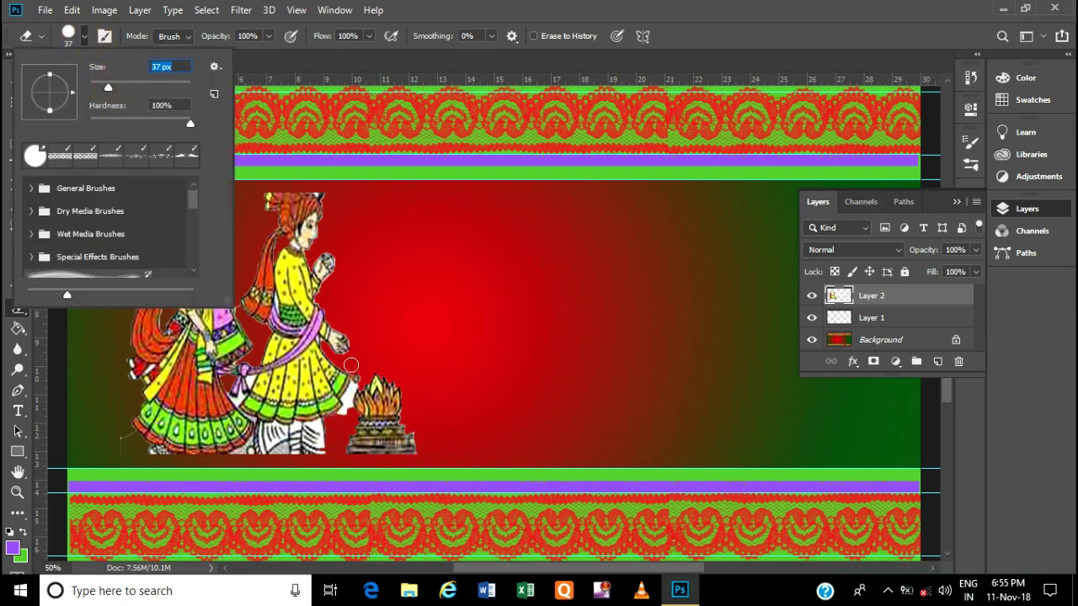
click(102, 87)
click(354, 390)
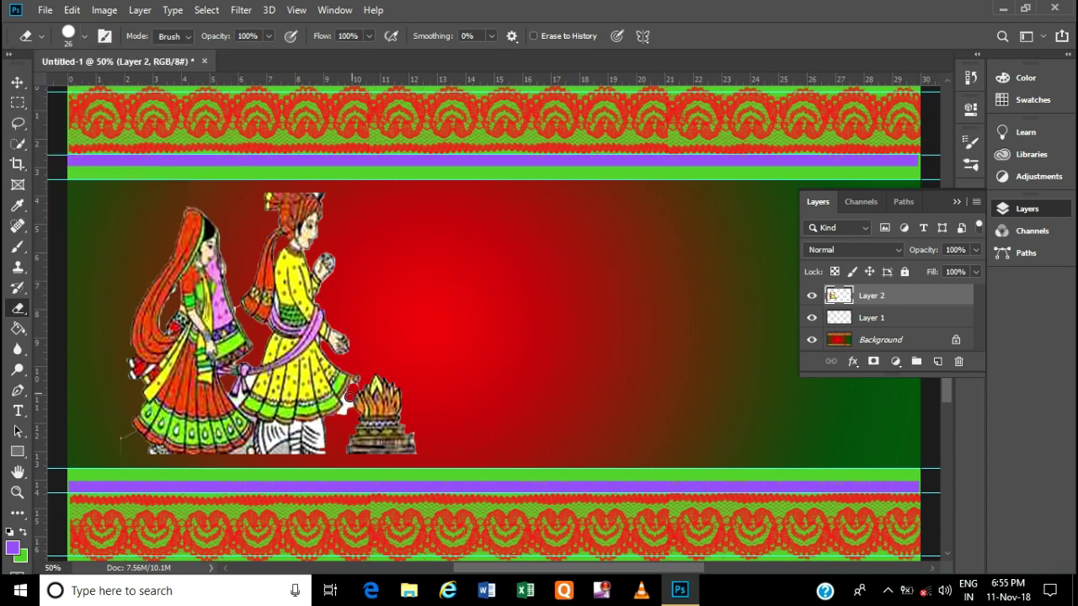
drag(347, 404, 348, 394)
click(355, 386)
drag(341, 414, 335, 426)
click(229, 453)
click(251, 381)
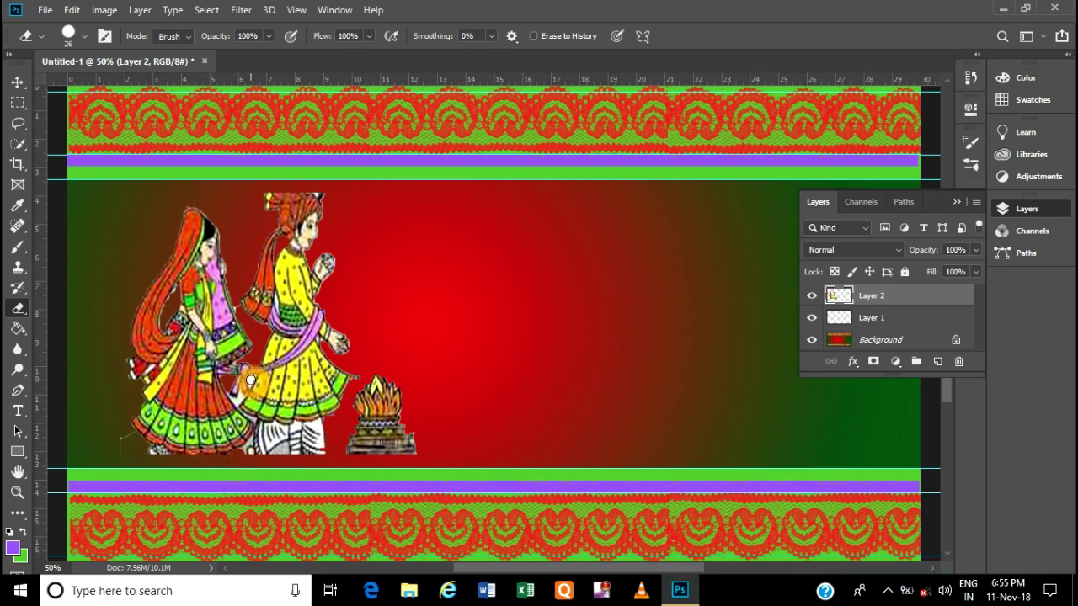
click(251, 385)
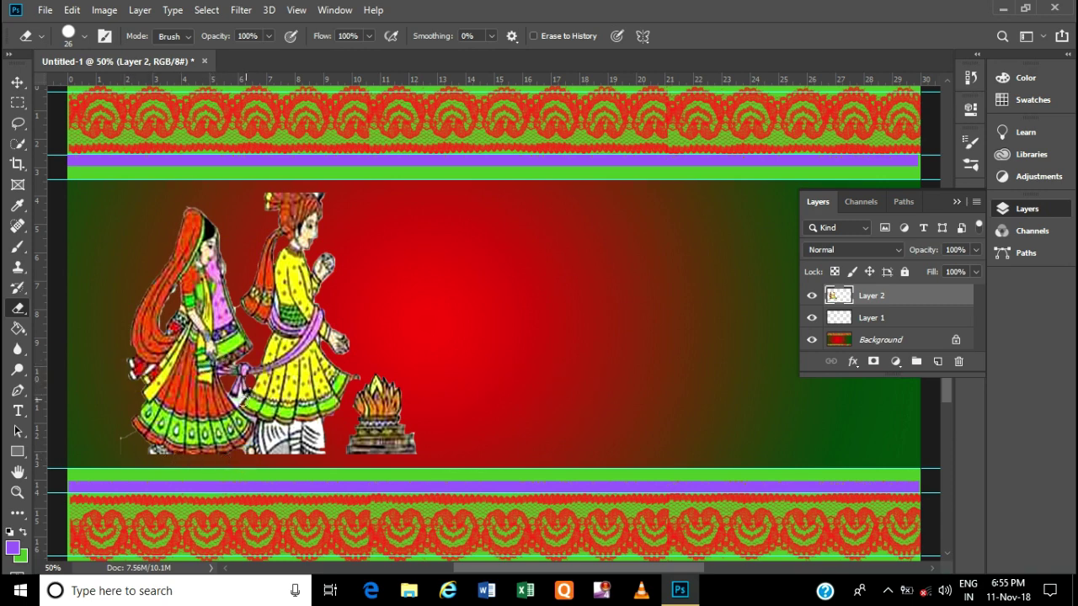
click(233, 401)
Erase the remaining stray pixels, including those on the bride's veil
click(327, 232)
click(428, 340)
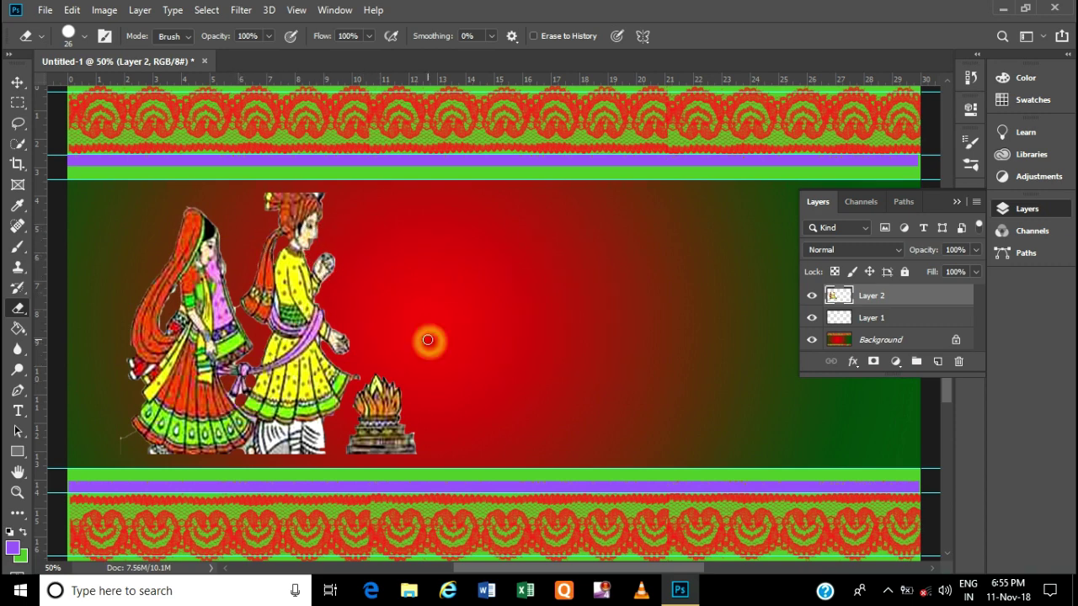
drag(427, 339, 415, 338)
key(ctrl+minus)
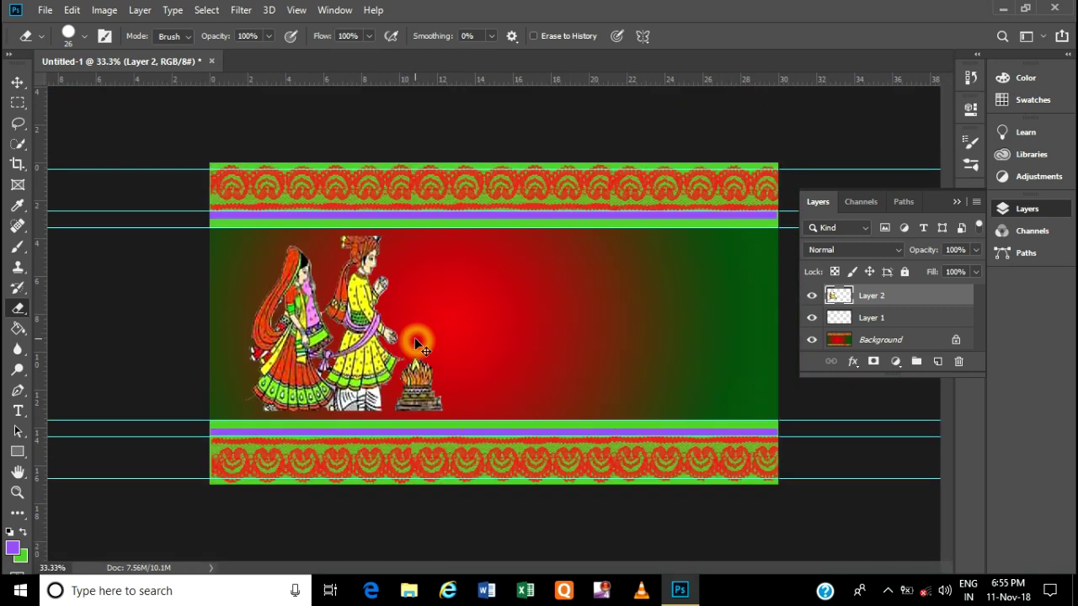
key(ctrl+plus)
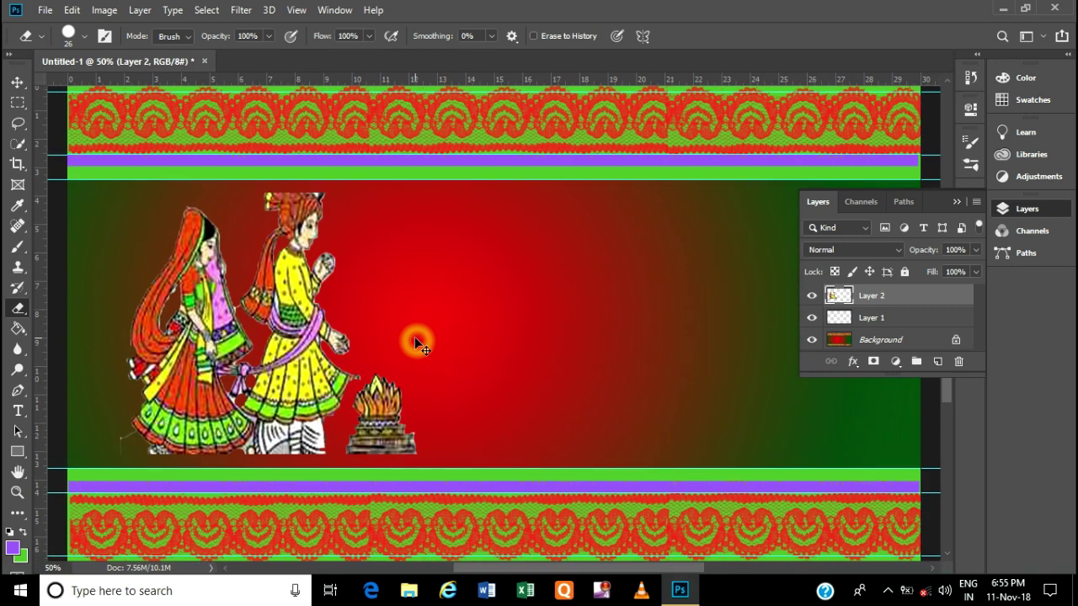
drag(415, 339, 403, 342)
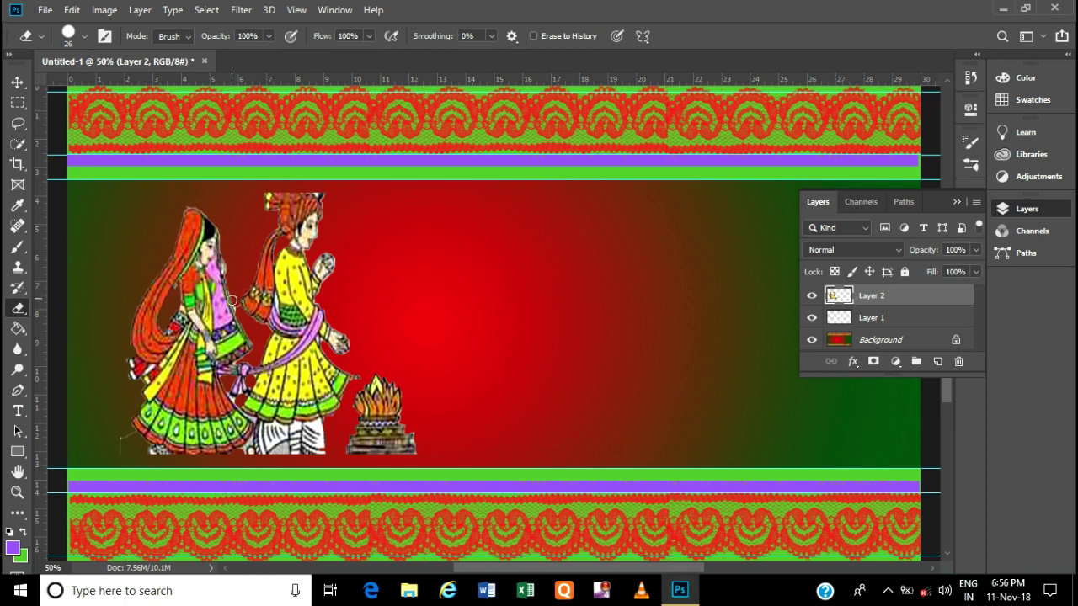
drag(231, 301, 244, 315)
With a 75 px Blur brush, soften the edge from the groom's feet to the skirt hem
click(17, 348)
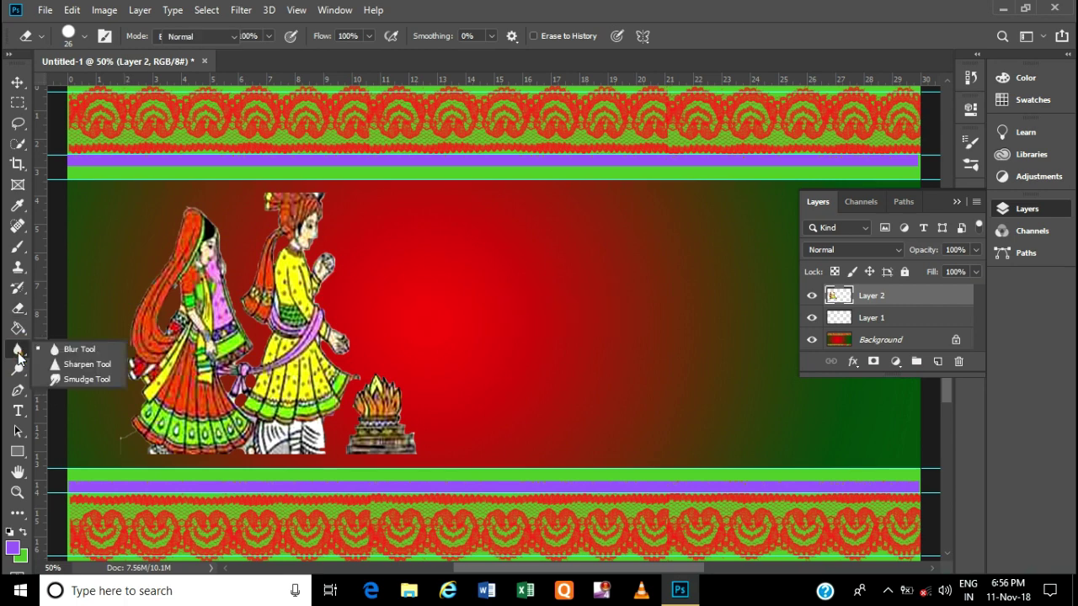
click(63, 348)
click(127, 348)
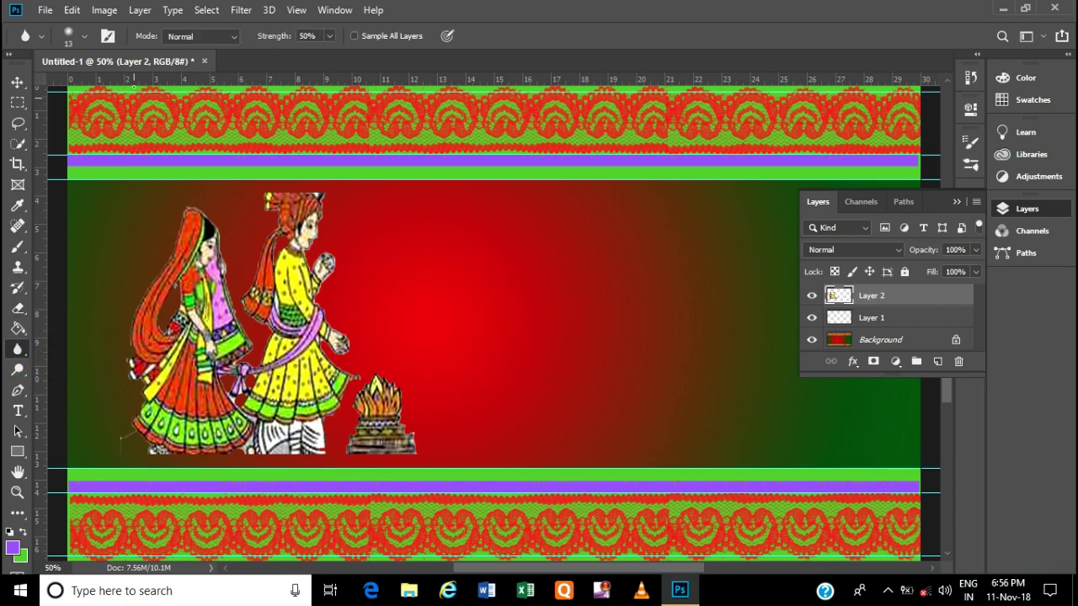
click(85, 39)
drag(77, 87, 127, 88)
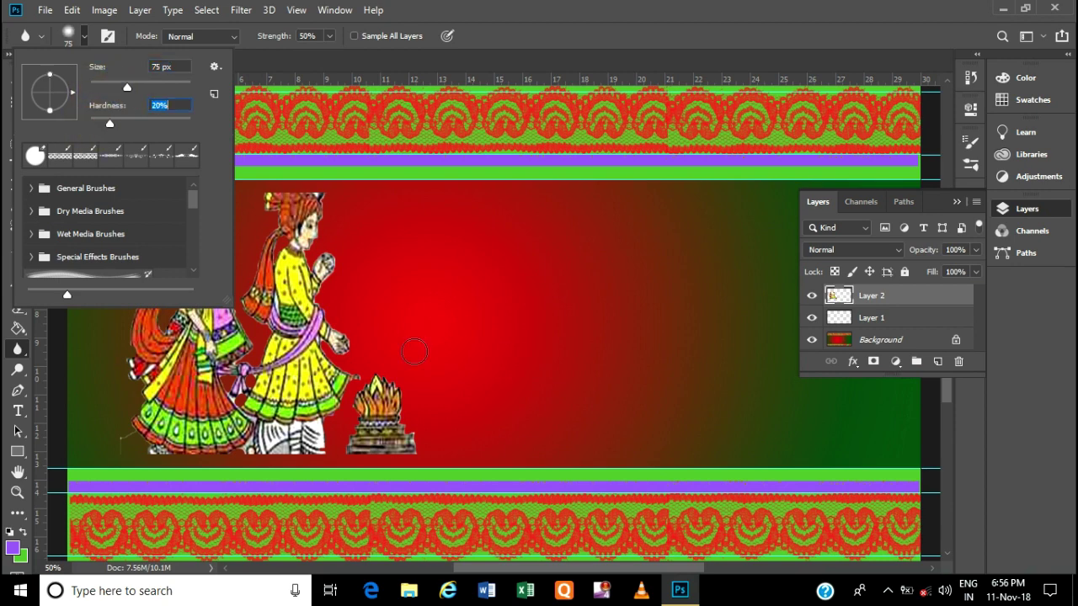
click(328, 448)
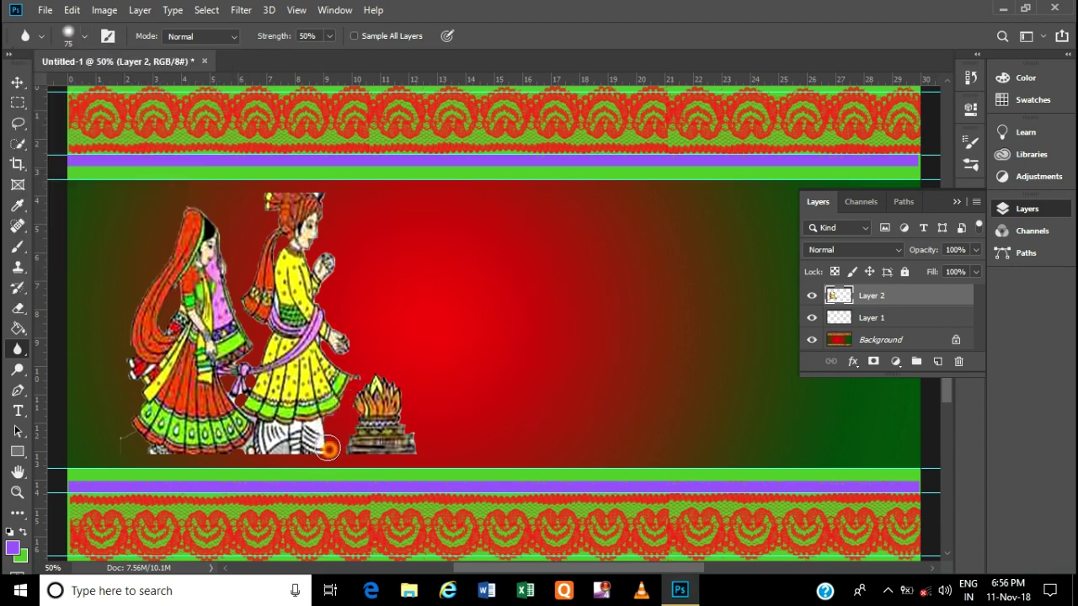
mouse_move(328, 449)
mouse_down()
mouse_move(341, 363)
mouse_move(318, 292)
mouse_up()
Reset the Blur brush to a 48 px round tip with 66% hardness
click(17, 349)
click(85, 35)
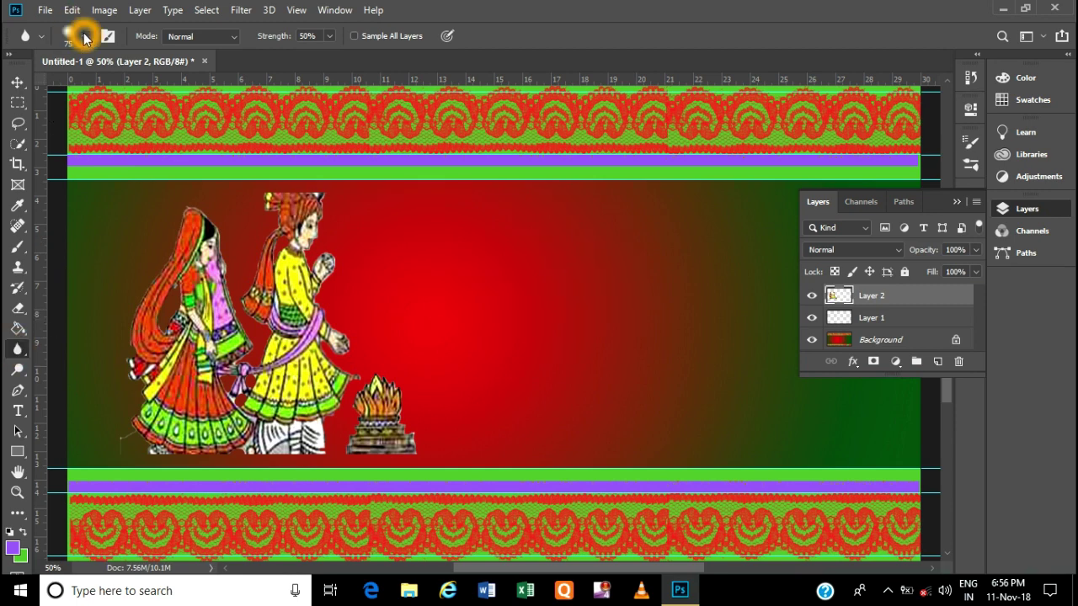
drag(110, 126, 154, 123)
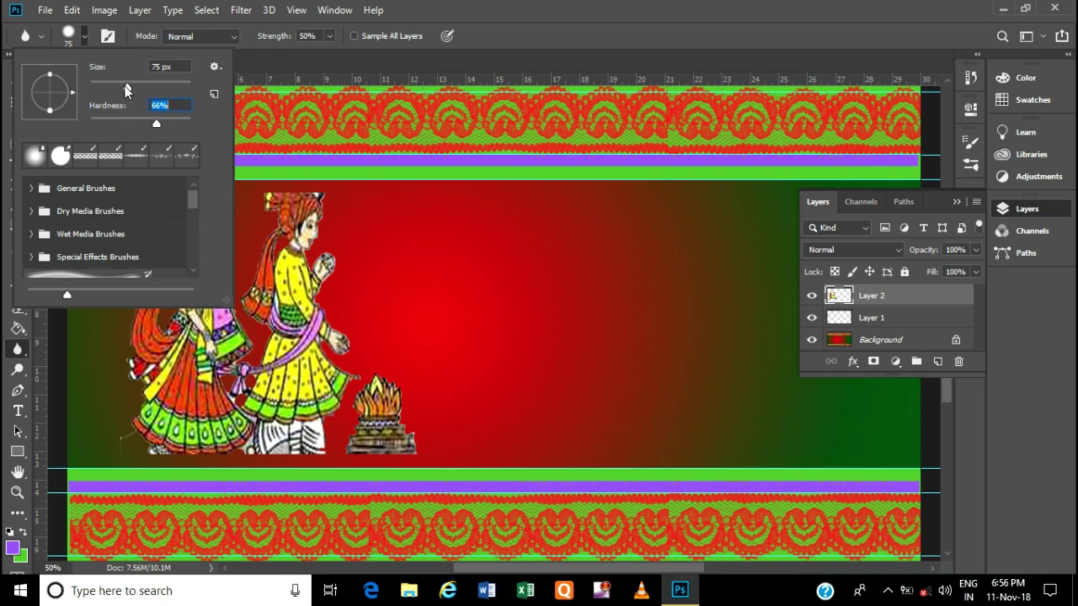
drag(126, 88, 113, 88)
click(45, 160)
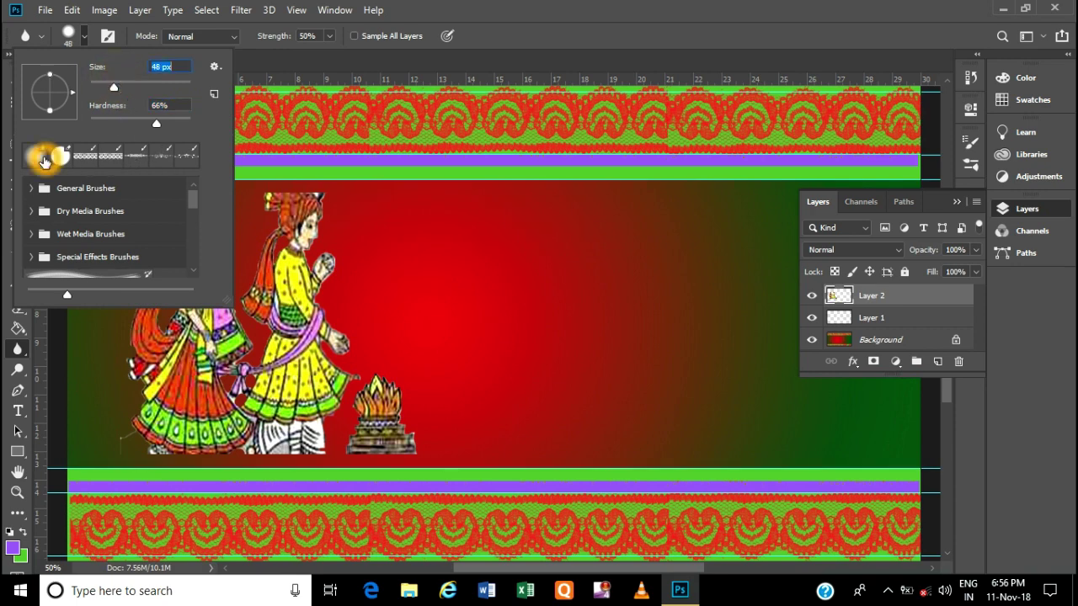
click(304, 252)
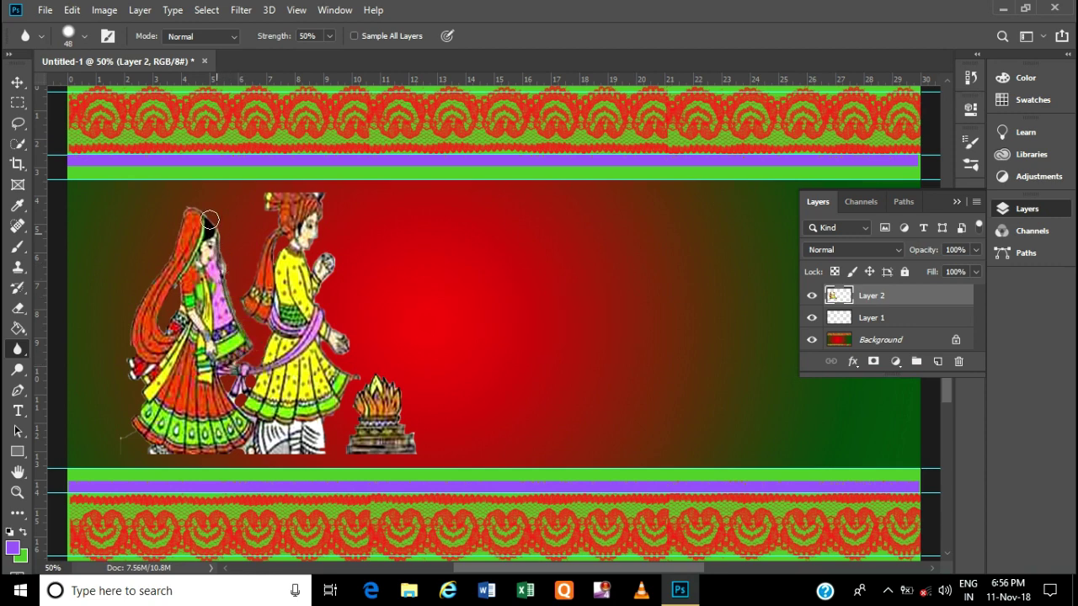
Blur the bride's veil and skirt edges, then erase the stray pixels left of her skirt
mouse_move(189, 213)
mouse_down()
mouse_move(130, 350)
mouse_move(145, 440)
mouse_up()
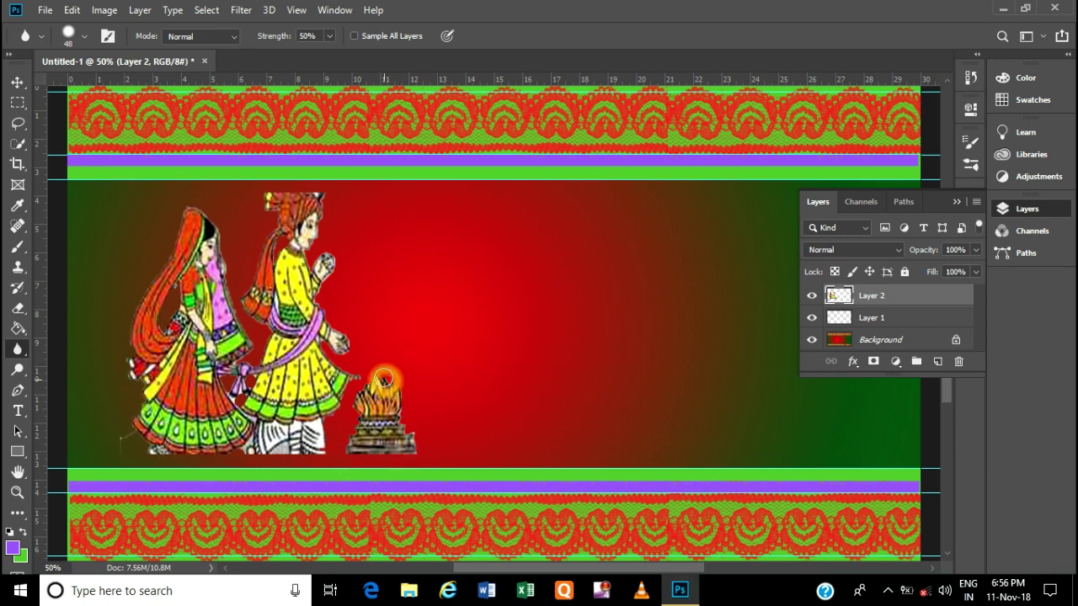
drag(141, 446, 134, 439)
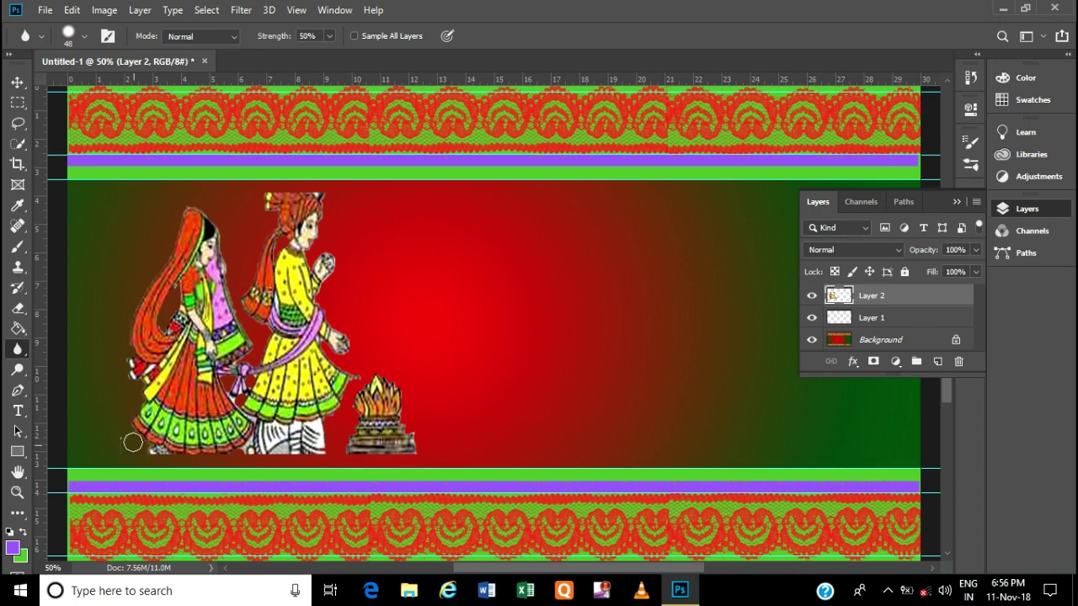
click(18, 329)
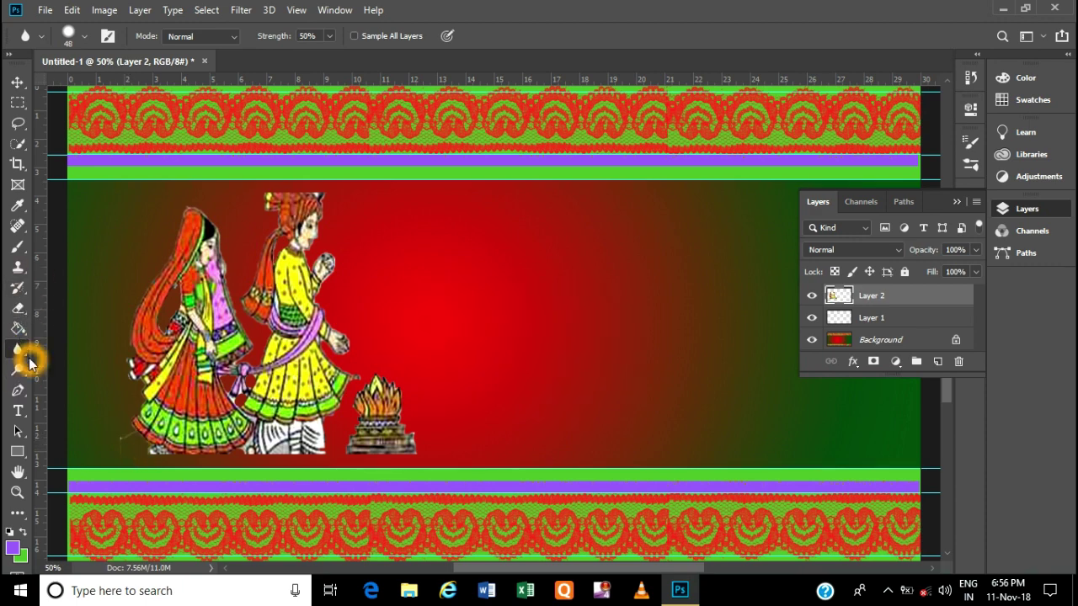
click(18, 308)
click(70, 307)
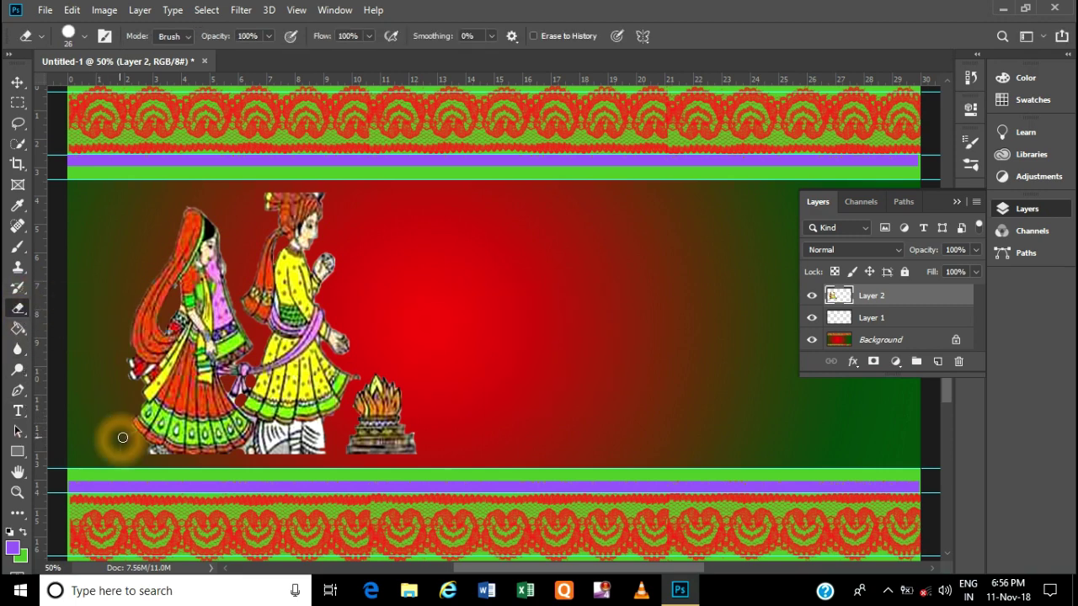
drag(111, 429, 121, 445)
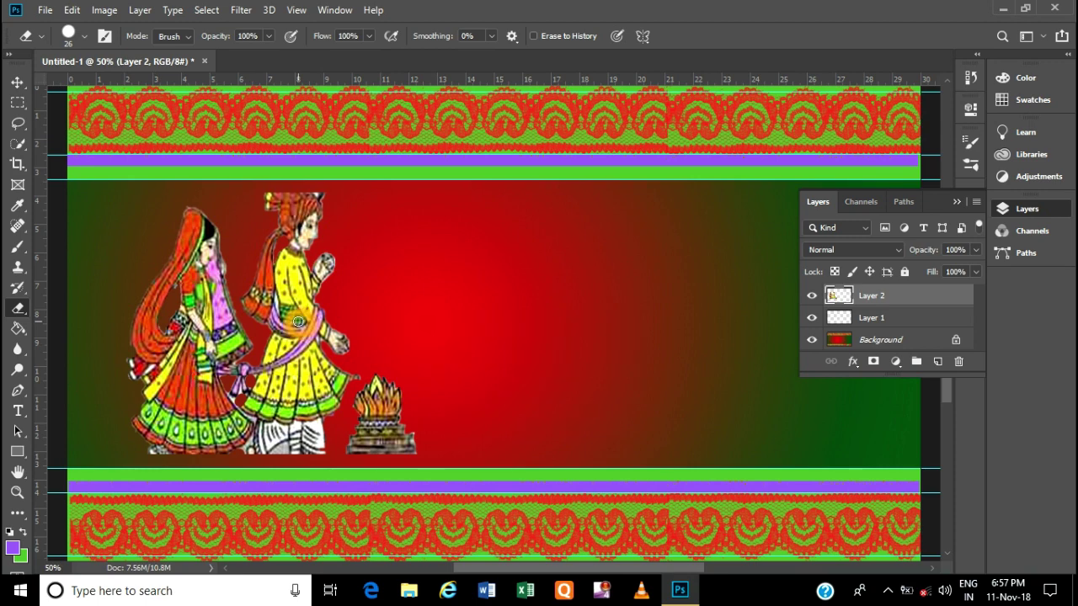
Bend the RGB curve in Curves to deepen the clip-art's tones
key(ctrl+m)
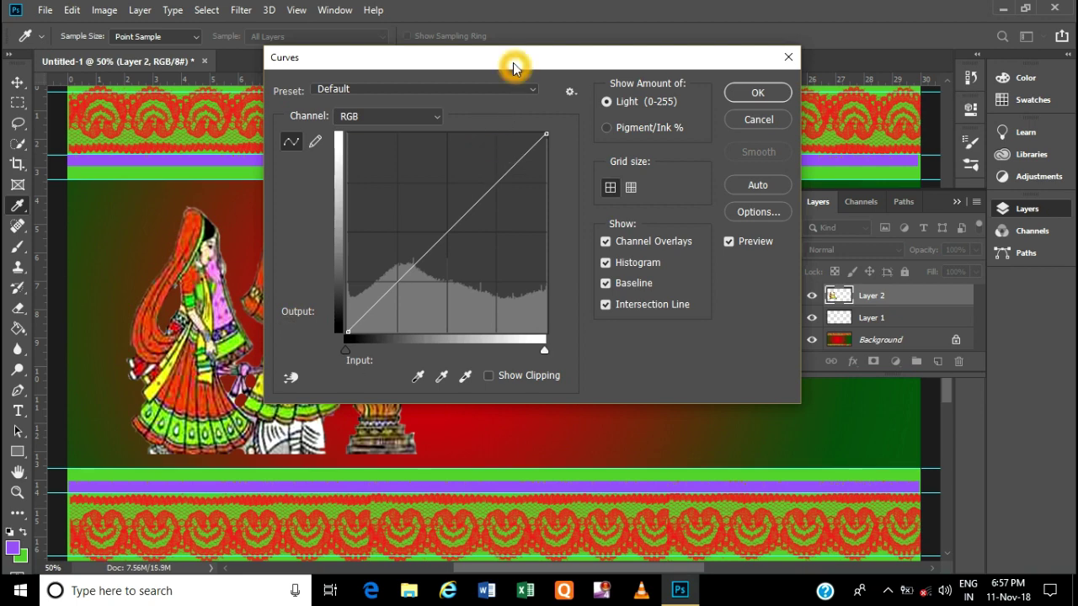
drag(510, 57, 690, 83)
mouse_move(628, 259)
mouse_down()
mouse_move(615, 250)
mouse_move(646, 275)
mouse_up()
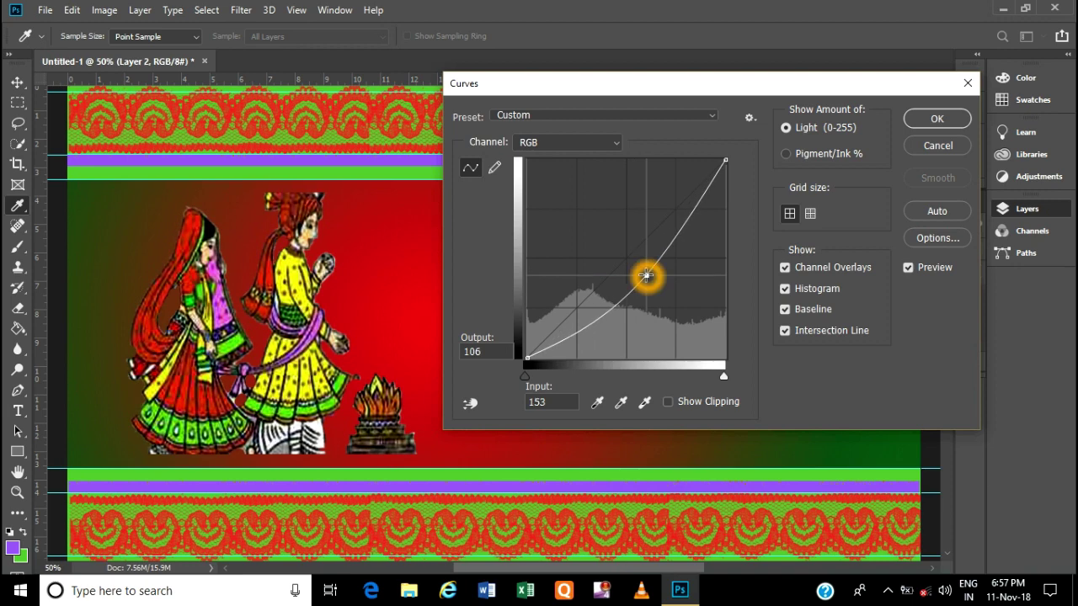
click(937, 118)
key(e)
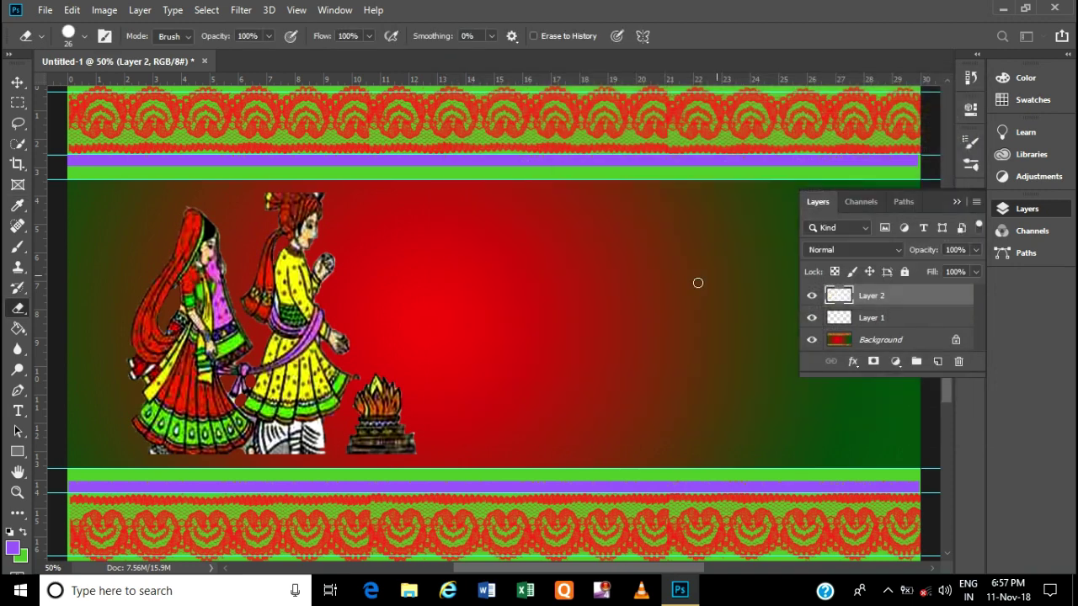
click(670, 260)
Raise the Levels input black slider to about 28 to darken the clip-art's shadows
key(ctrl+l)
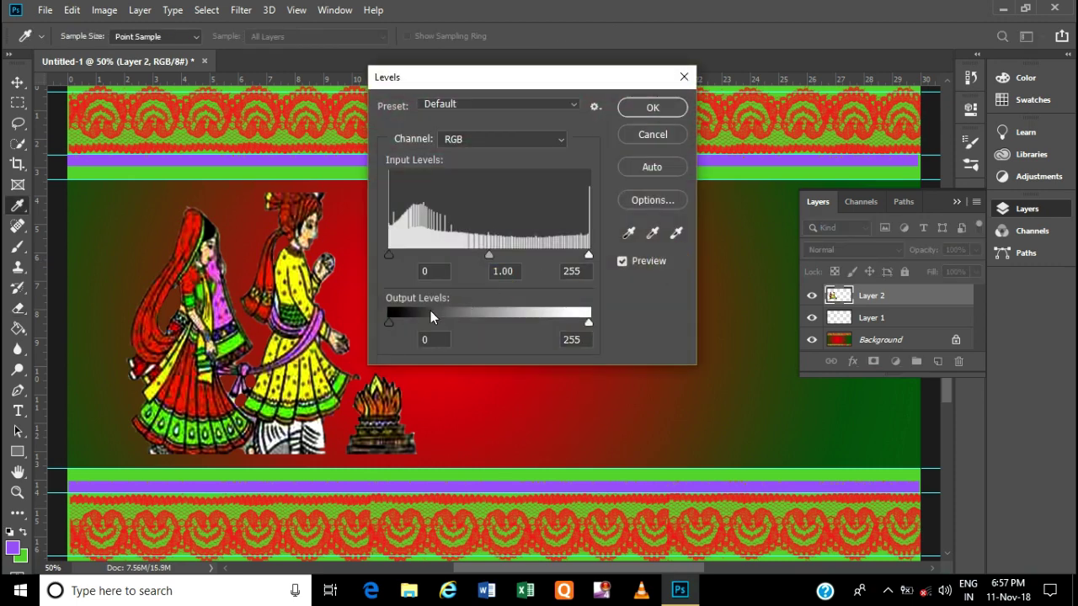
drag(390, 322, 389, 327)
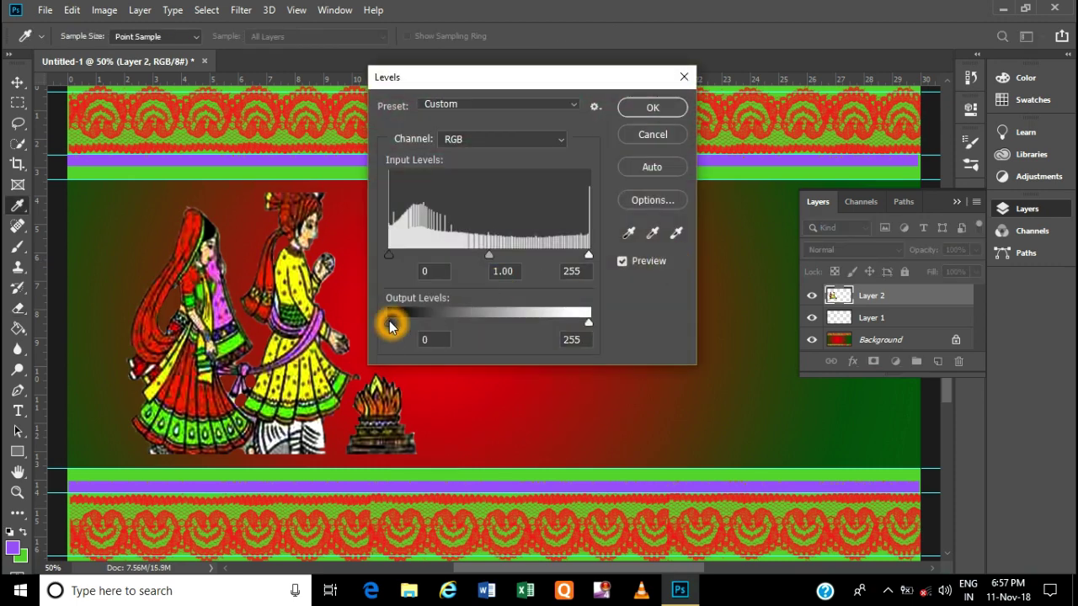
drag(389, 255, 413, 261)
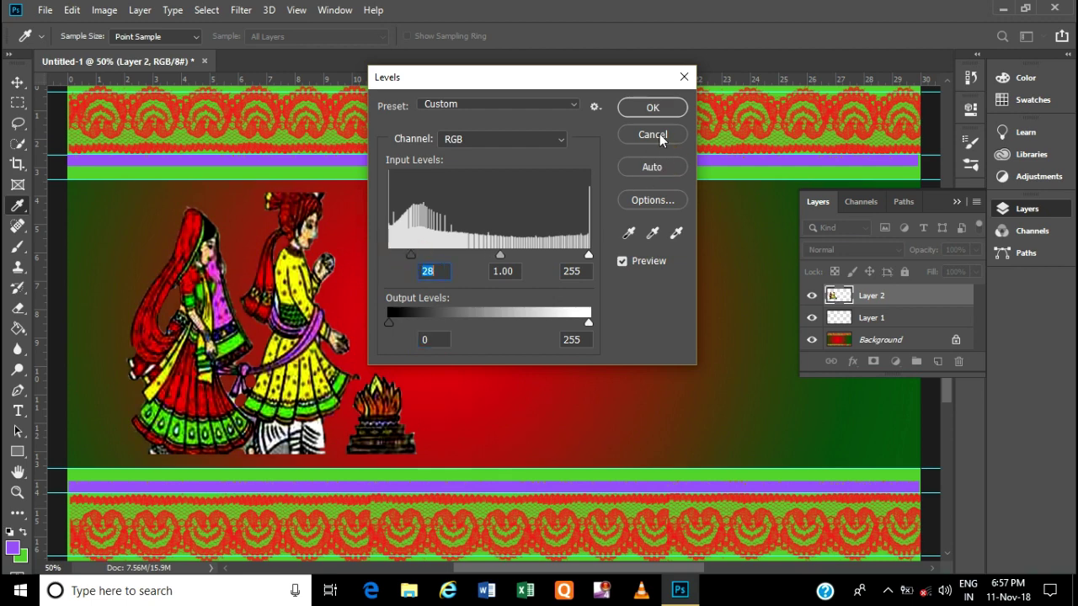
click(652, 108)
key(e)
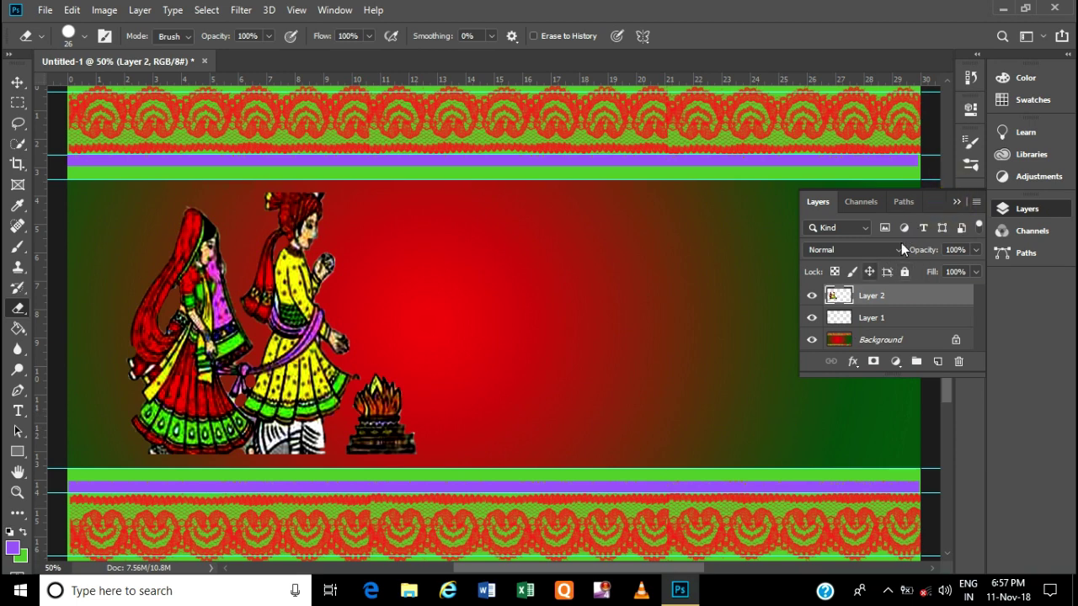
Collapse the Layers panel and zoom out to 33.3% so the whole banner shows
click(954, 202)
key(ctrl+minus)
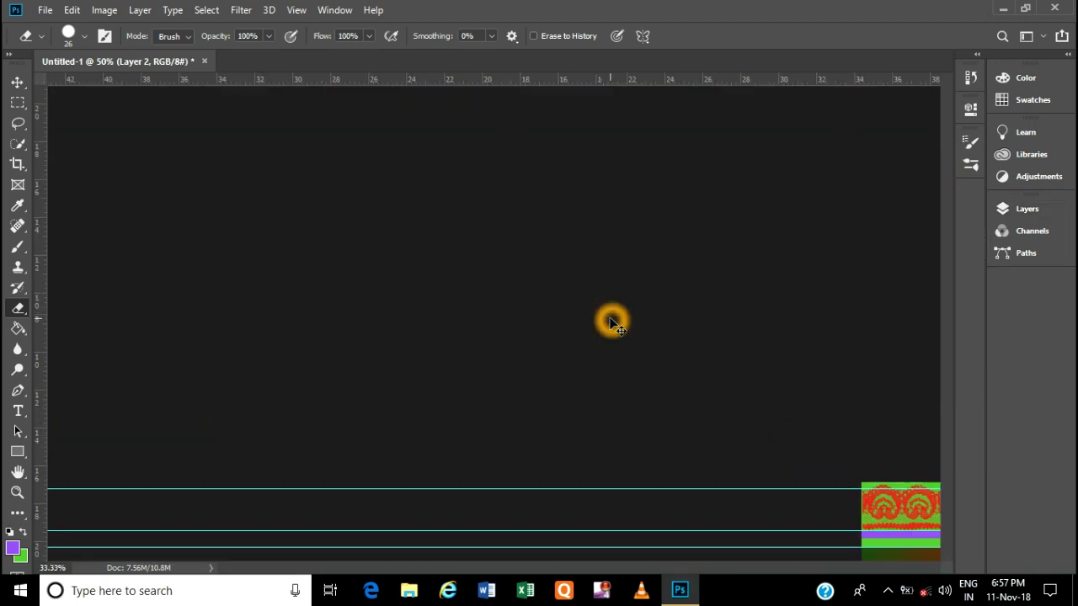
key(ctrl+plus)
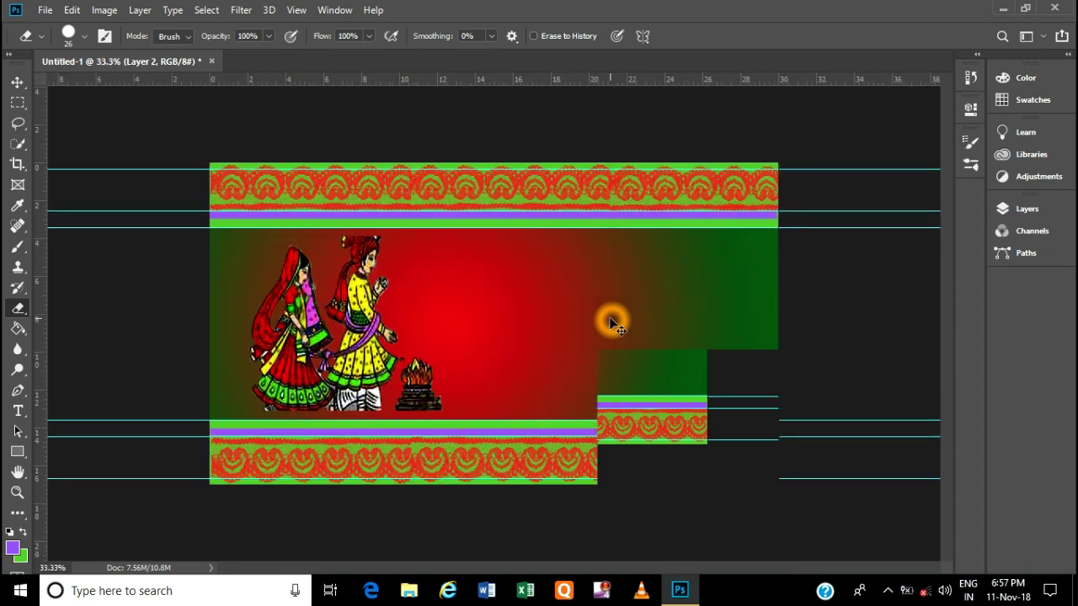
key(ctrl+plus)
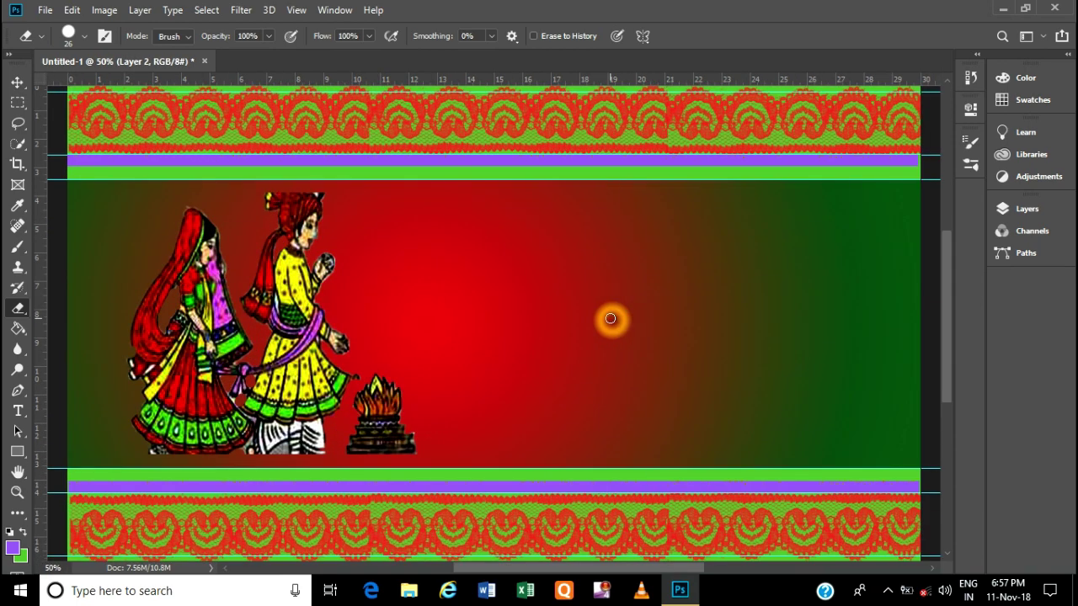
key(ctrl+minus)
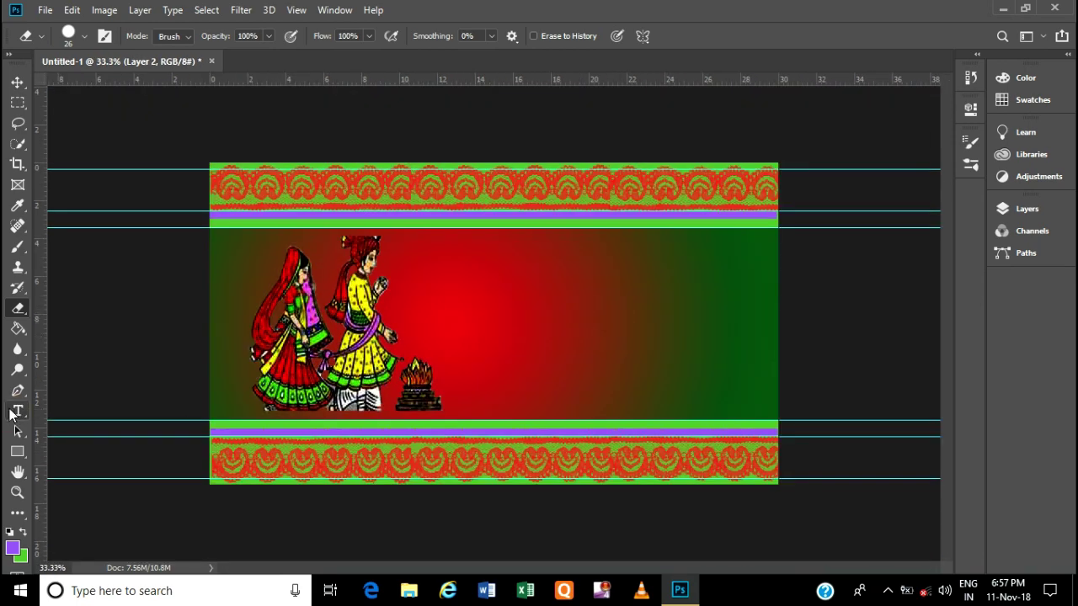
click(17, 411)
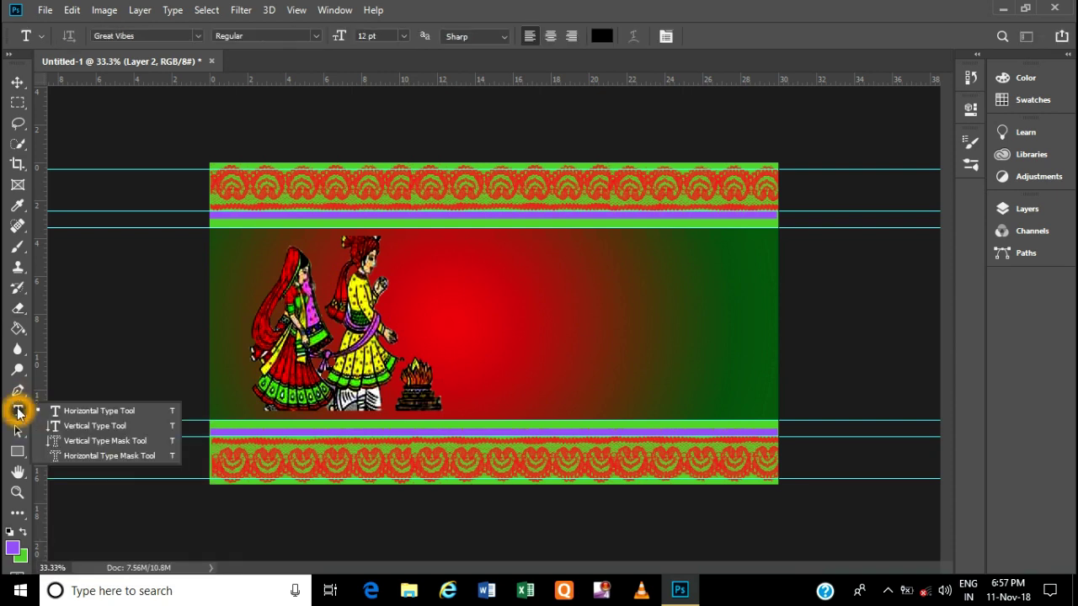
Add the Great Vibes title 'Weeing Invitation' right of the couple at 60 pt
click(87, 413)
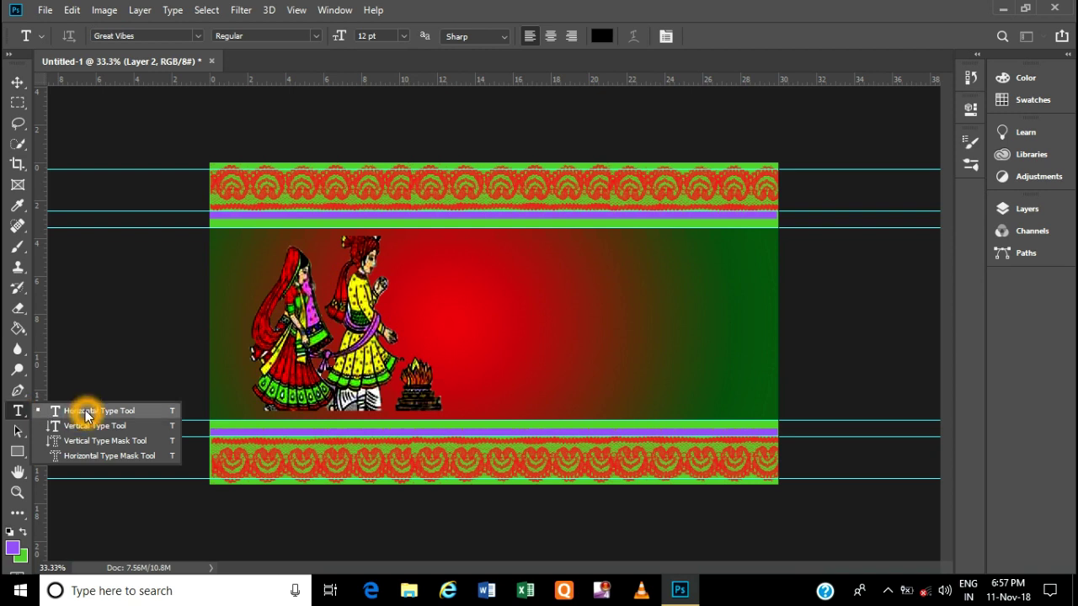
click(495, 274)
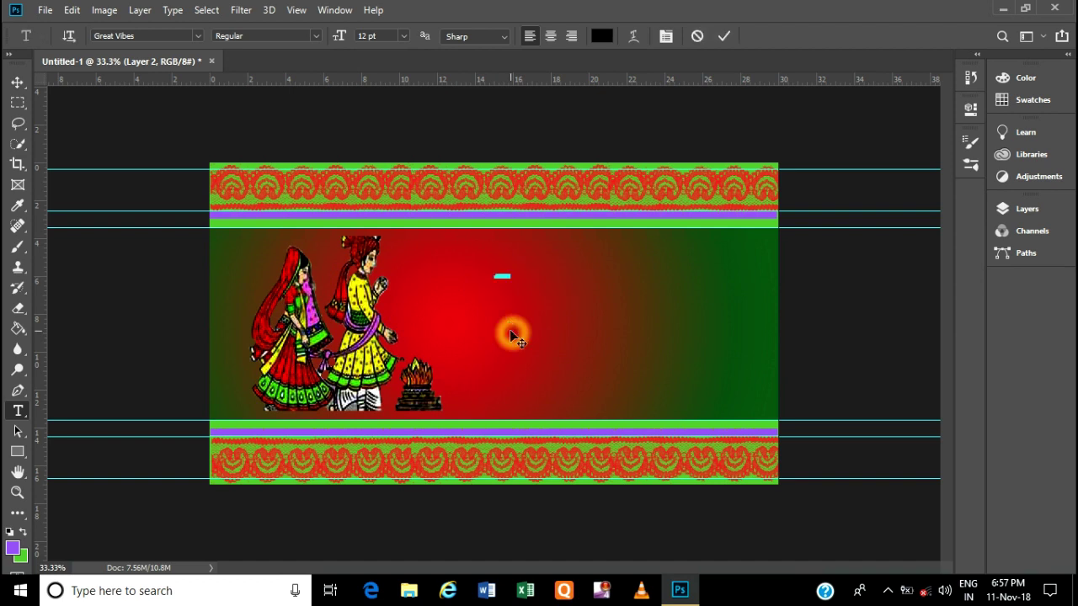
click(503, 275)
click(502, 274)
click(520, 284)
double_click(501, 277)
click(401, 36)
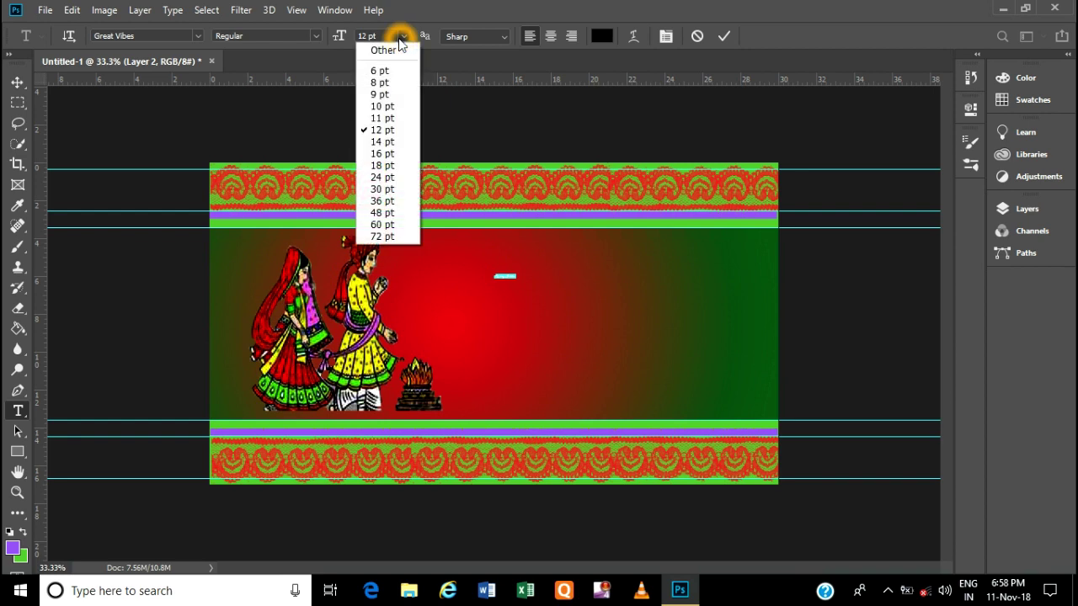
click(385, 226)
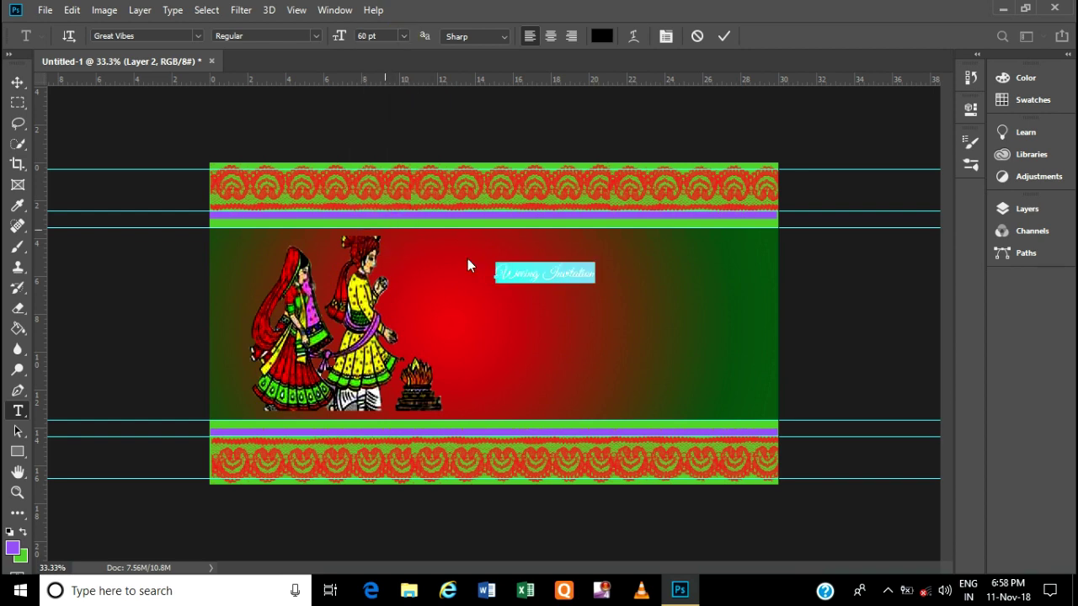
click(586, 283)
click(583, 278)
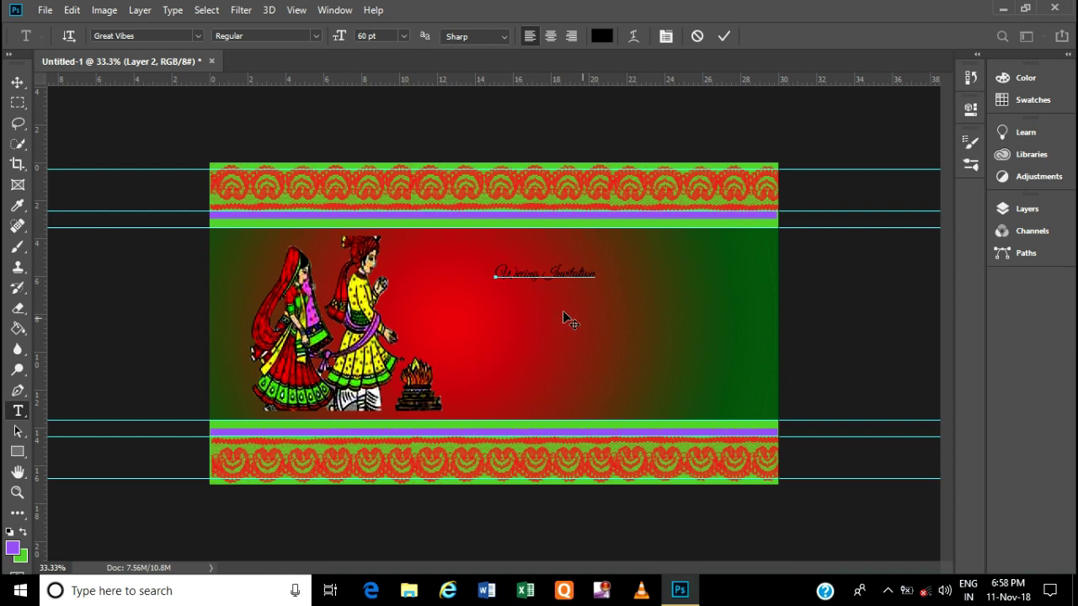
click(18, 83)
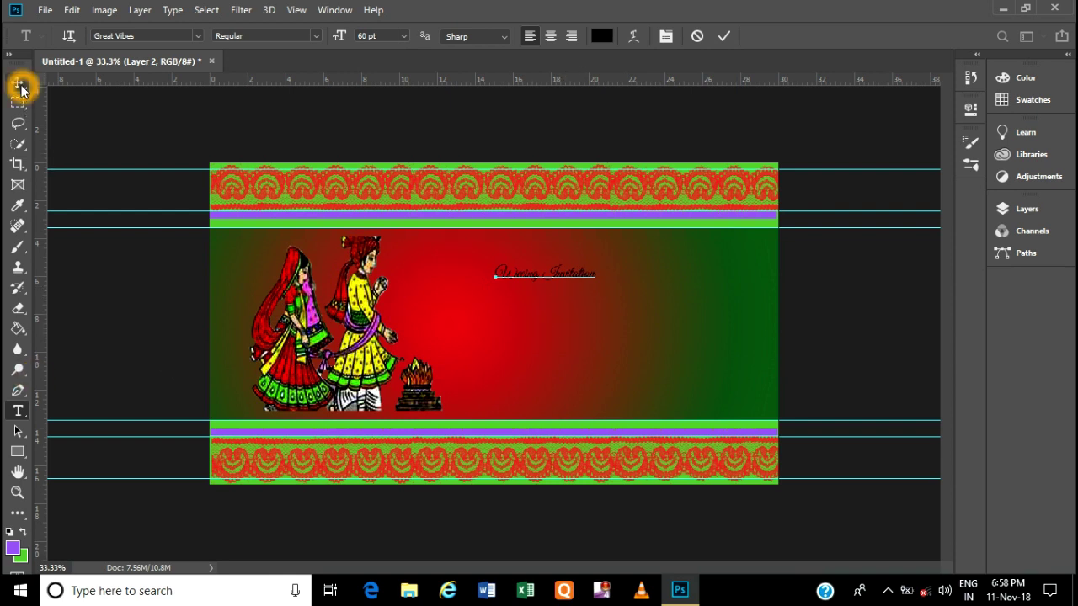
click(585, 285)
click(573, 329)
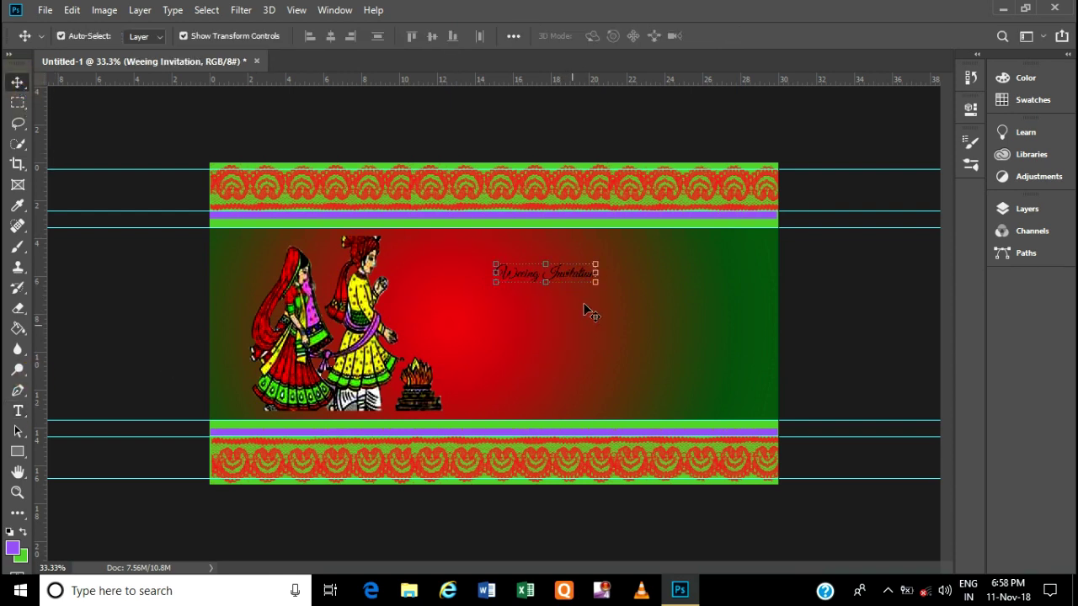
click(598, 264)
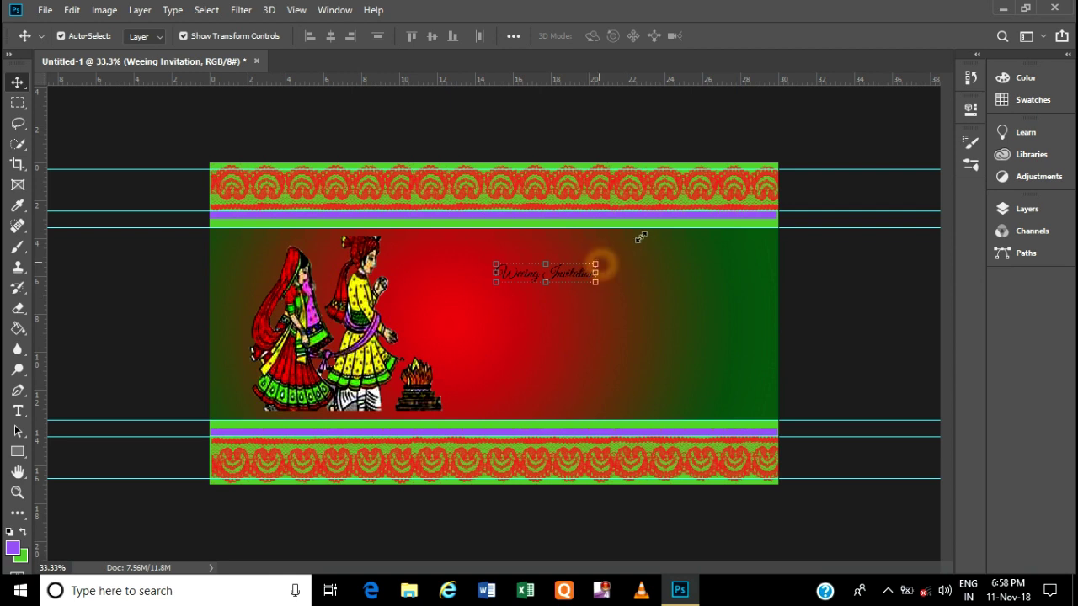
drag(598, 264, 691, 231)
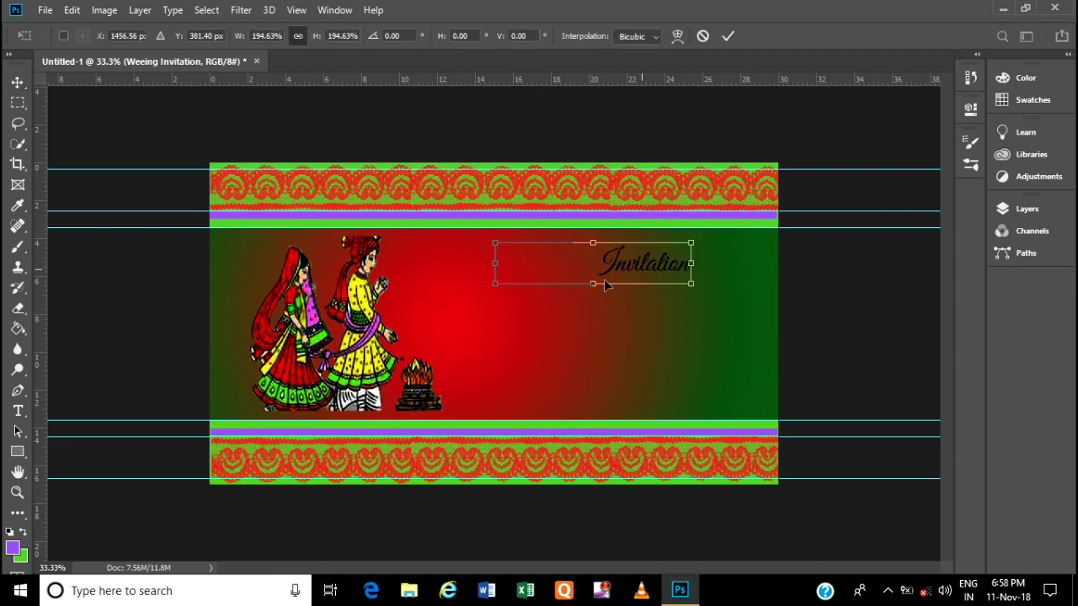
drag(595, 285, 594, 314)
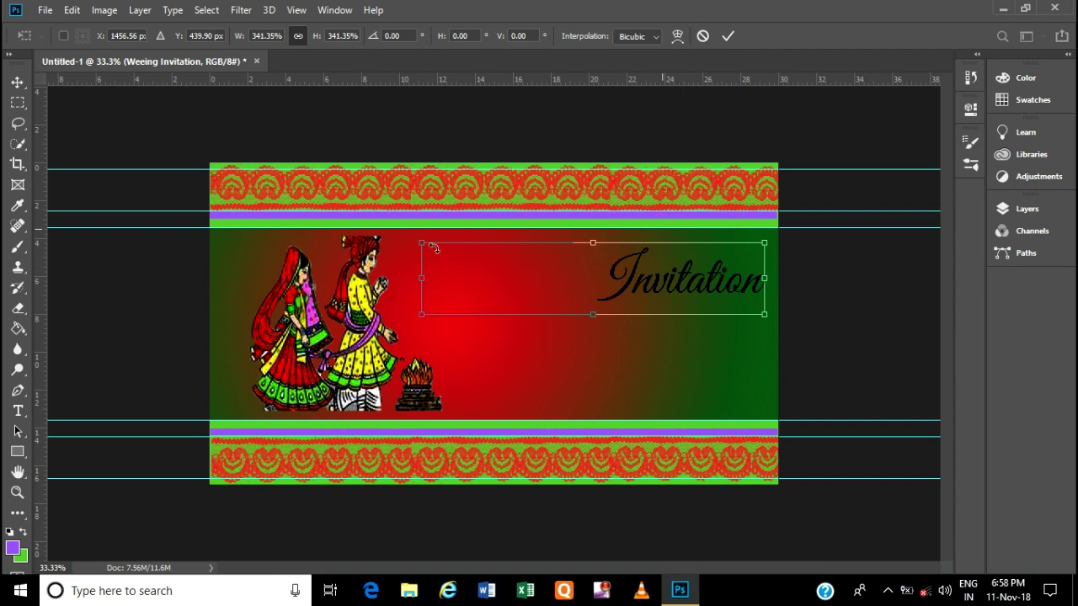
mouse_move(423, 243)
mouse_down()
mouse_move(575, 268)
mouse_move(562, 272)
mouse_up()
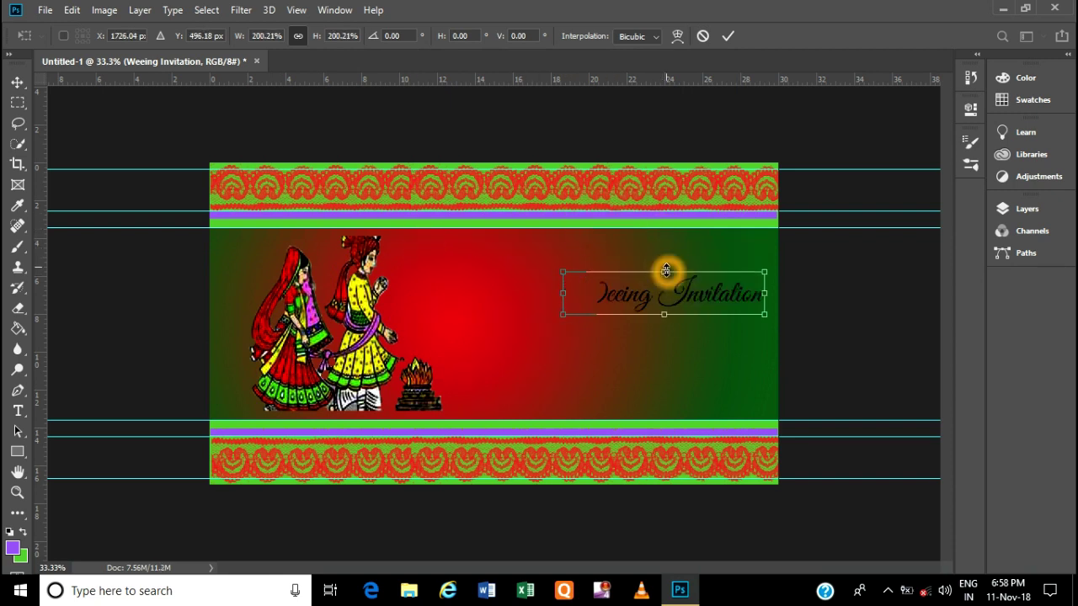
drag(665, 271, 711, 244)
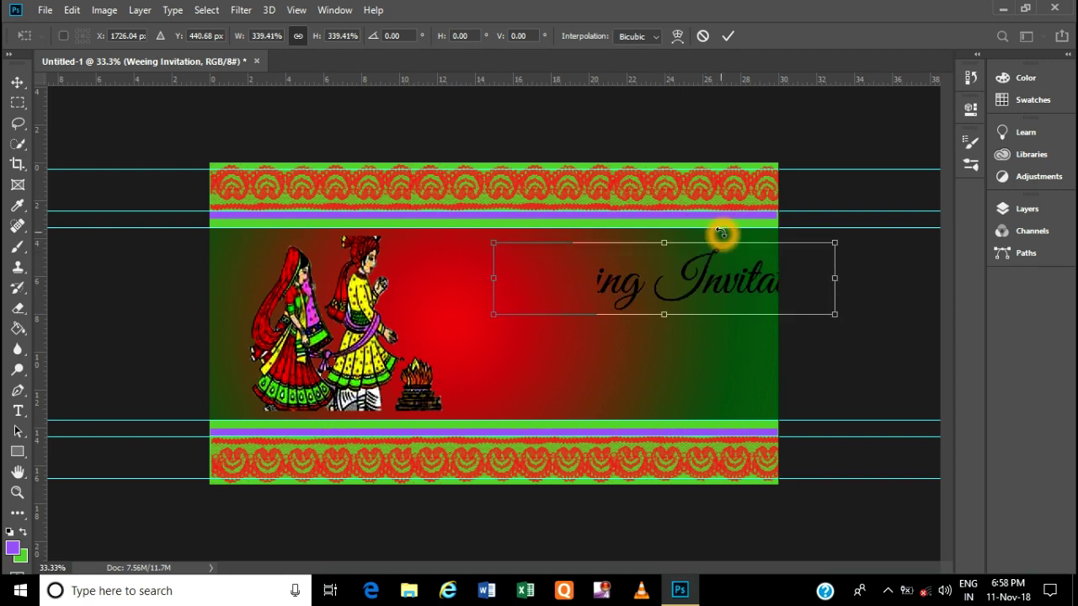
key(shift+Left)
key(shift+Left)
key(shift+Left)
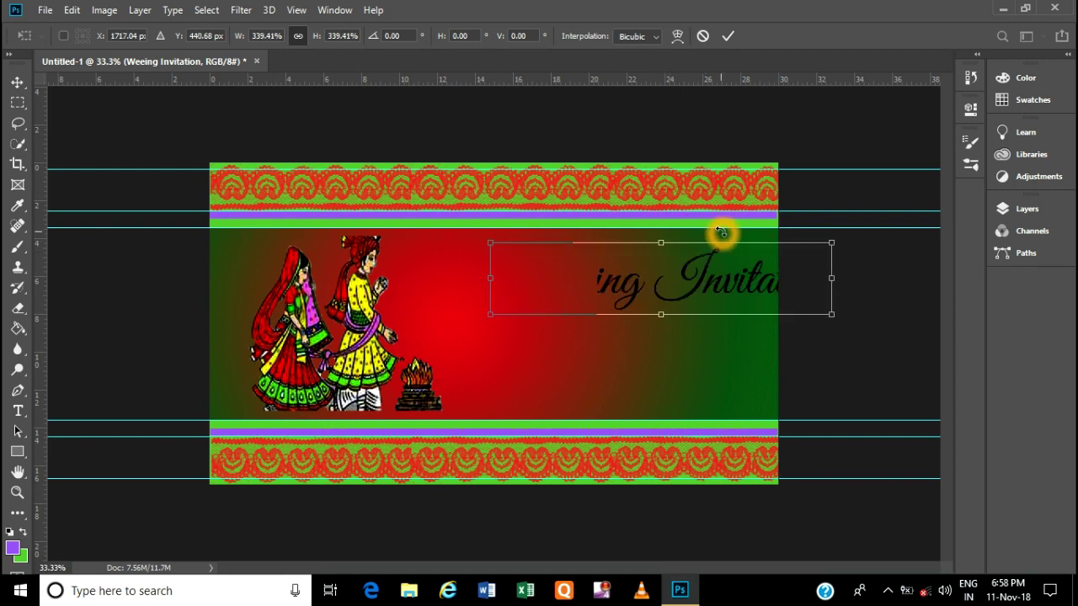
key(shift+Left)
key(shift+Left)
key(shift+Left)
key(shift+Left)
key(shift+Left)
key(shift+Left)
key(shift+Left)
key(shift+Left)
key(shift+Left)
key(shift+Left)
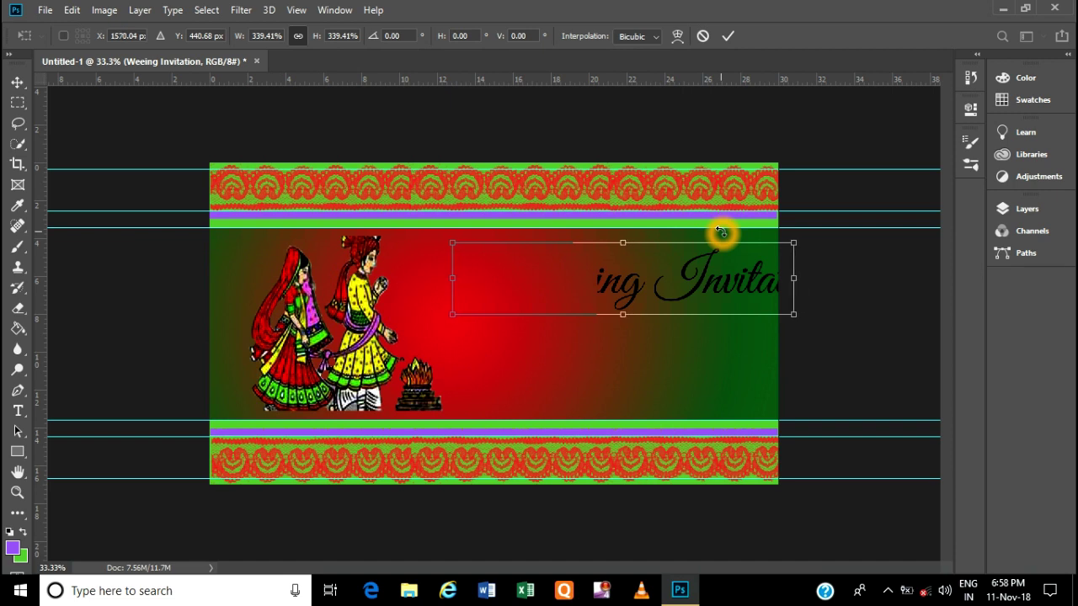
key(shift+Left)
key(shift+Left)
key(shift+Left)
click(704, 286)
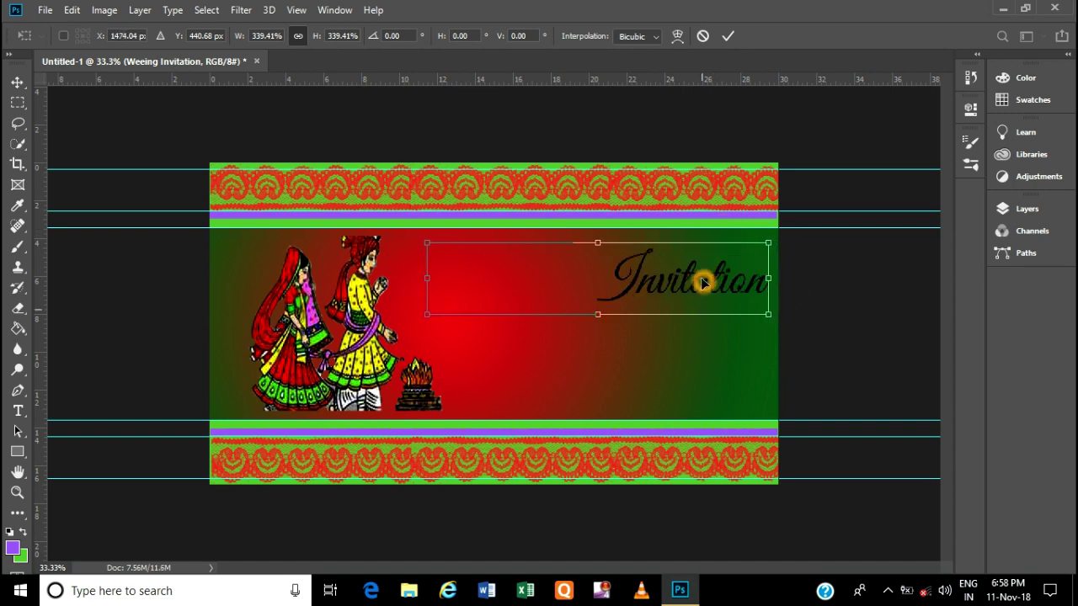
click(728, 37)
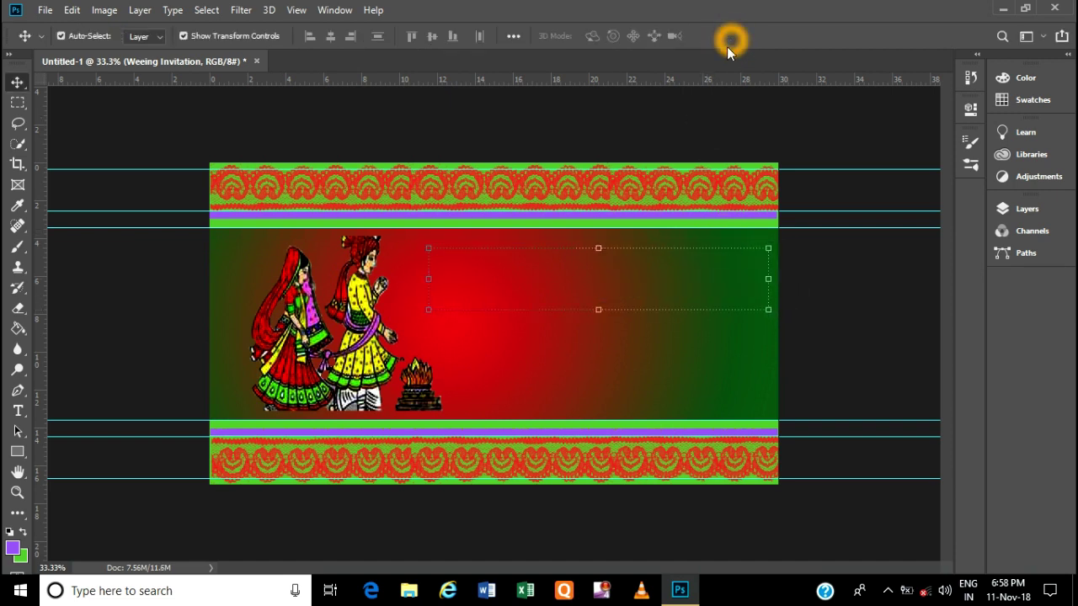
click(673, 279)
click(71, 12)
click(147, 24)
click(71, 10)
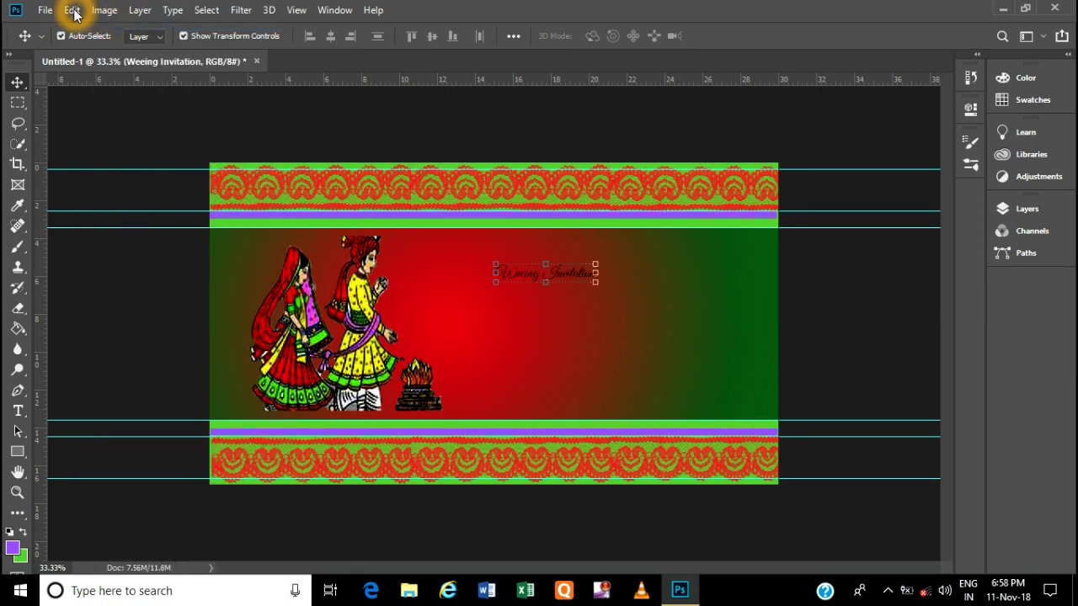
click(658, 308)
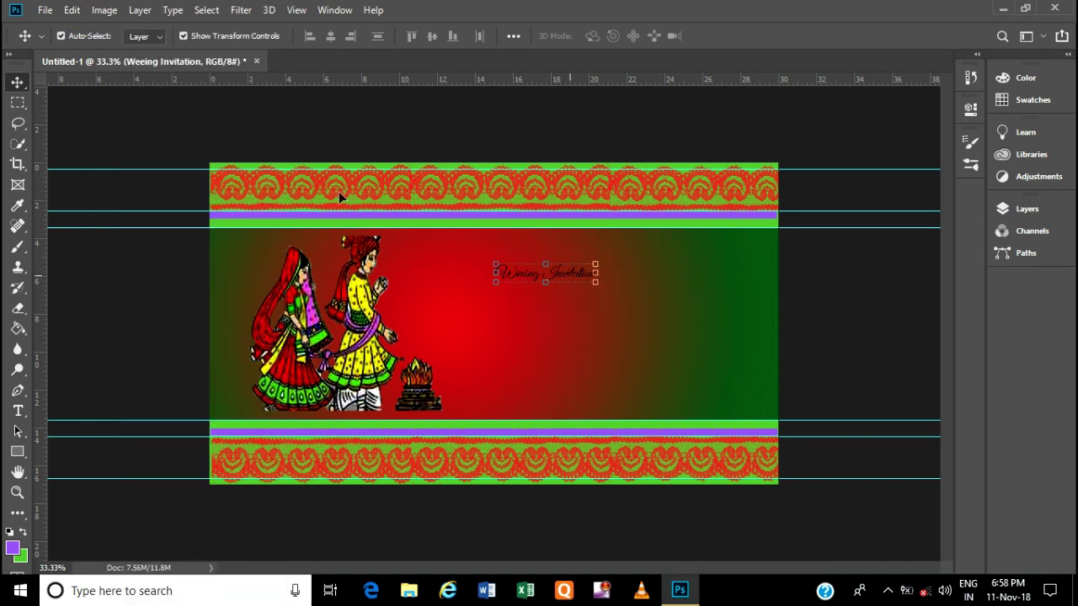
Break the title into 'Weeing' and 'Invitation' lines and set it to 72 pt
click(18, 410)
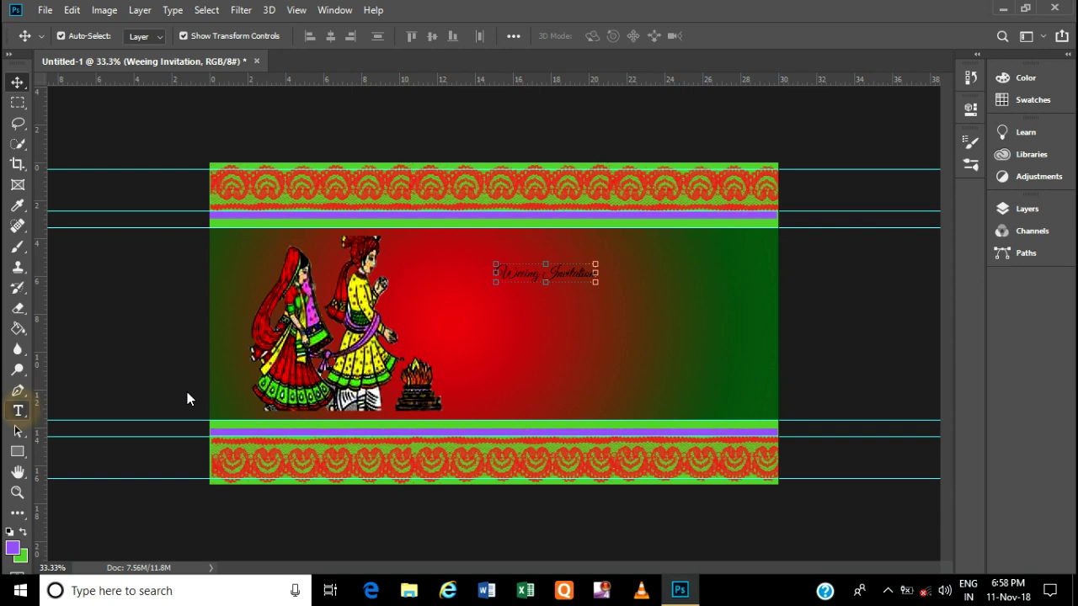
click(542, 273)
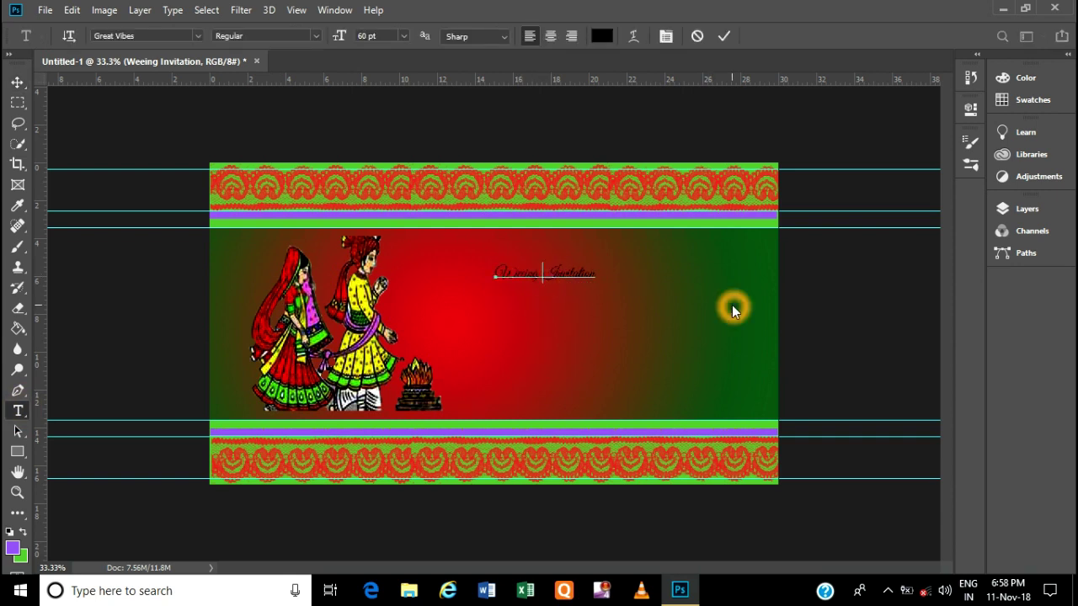
key(Return)
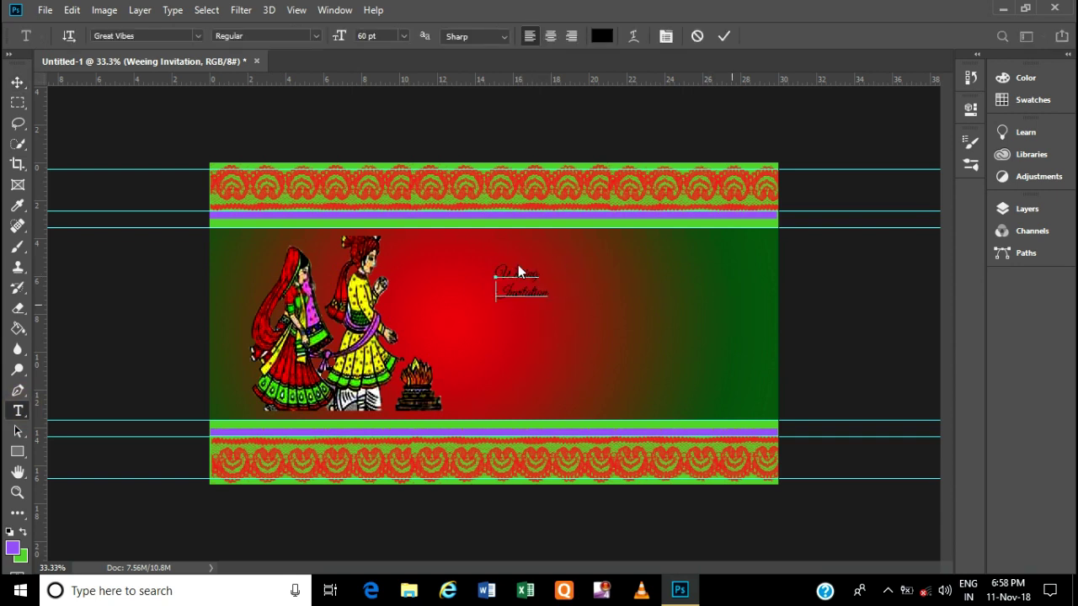
drag(494, 267, 551, 295)
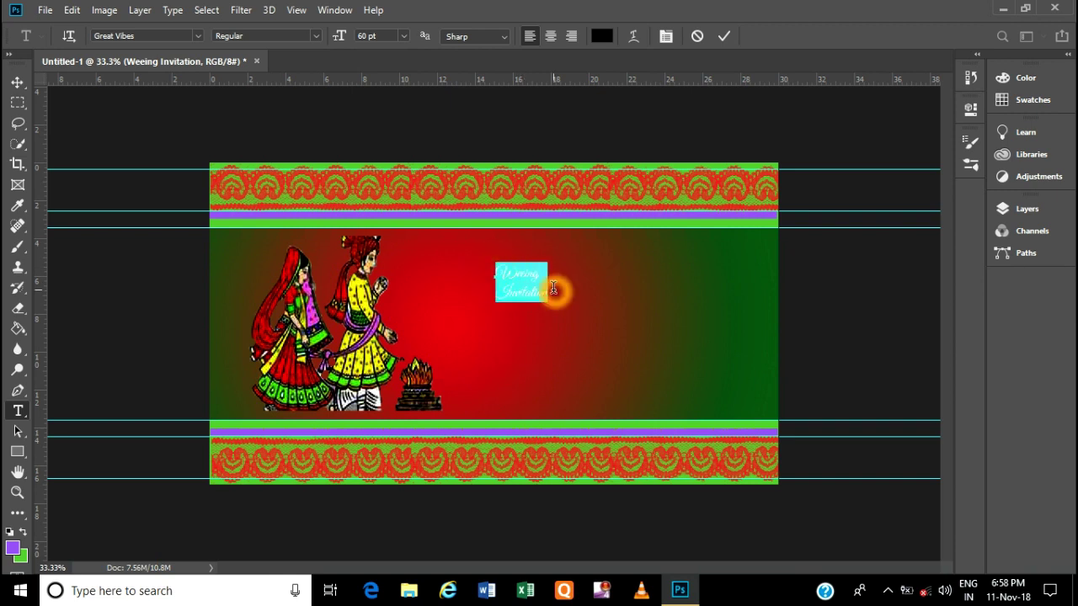
click(402, 39)
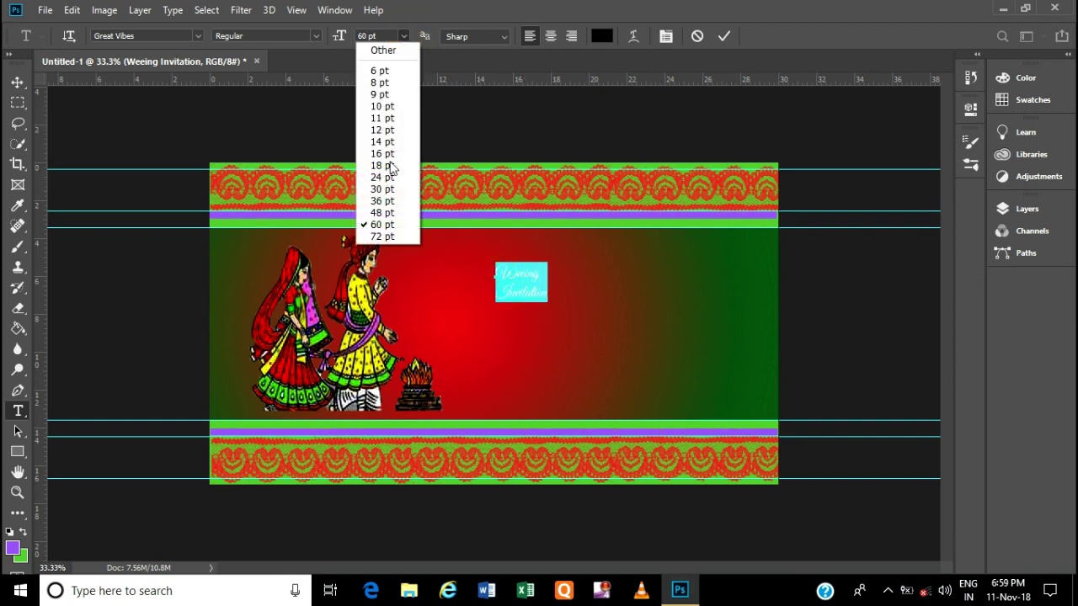
click(387, 238)
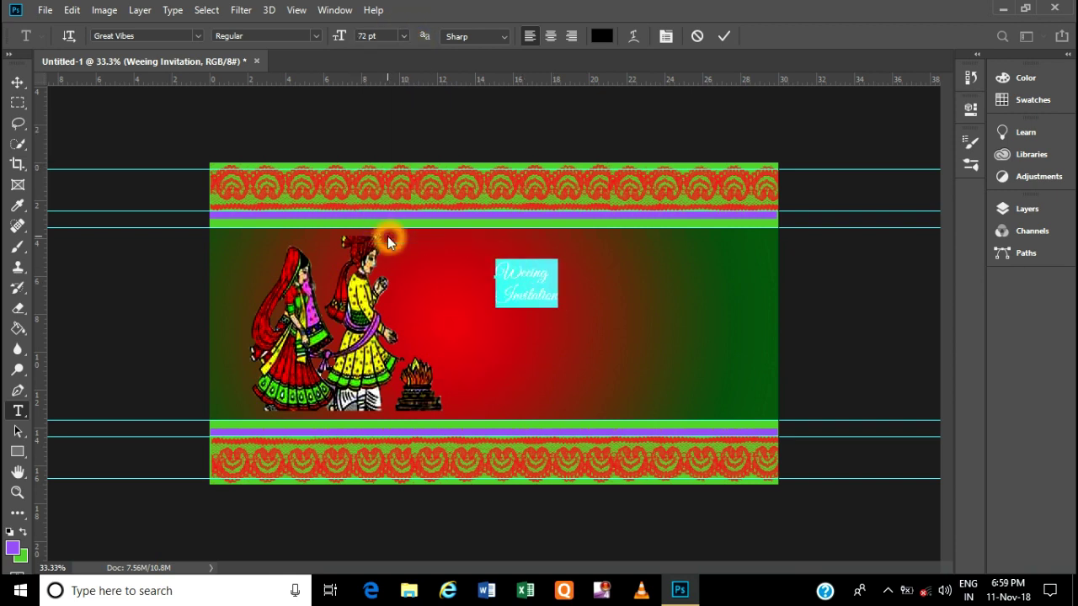
click(18, 82)
Rescale the title with Free Transform and commit the resize
drag(559, 266, 613, 241)
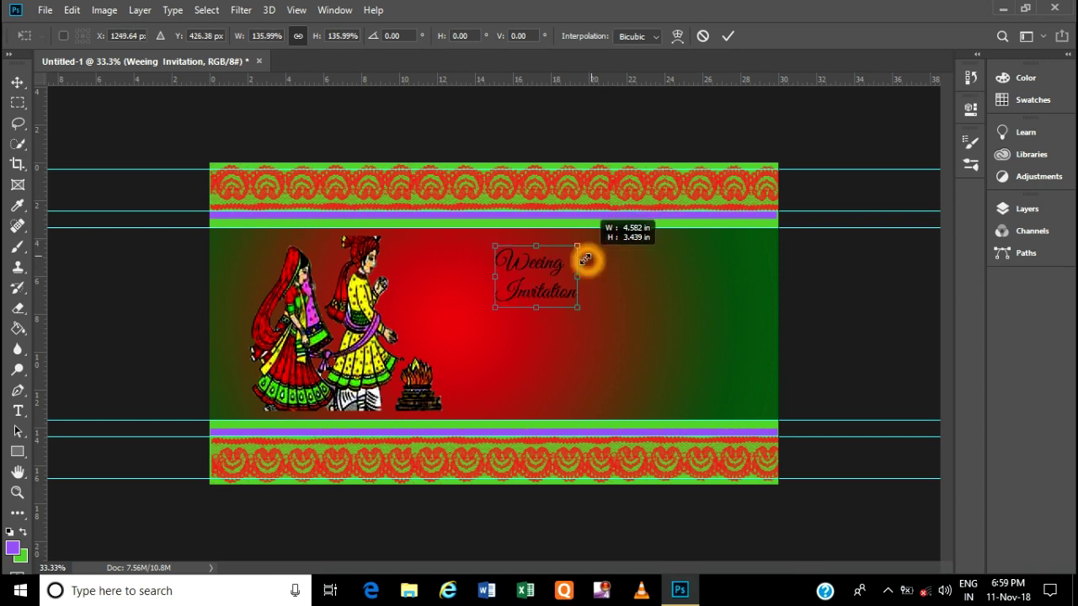
drag(613, 241, 584, 261)
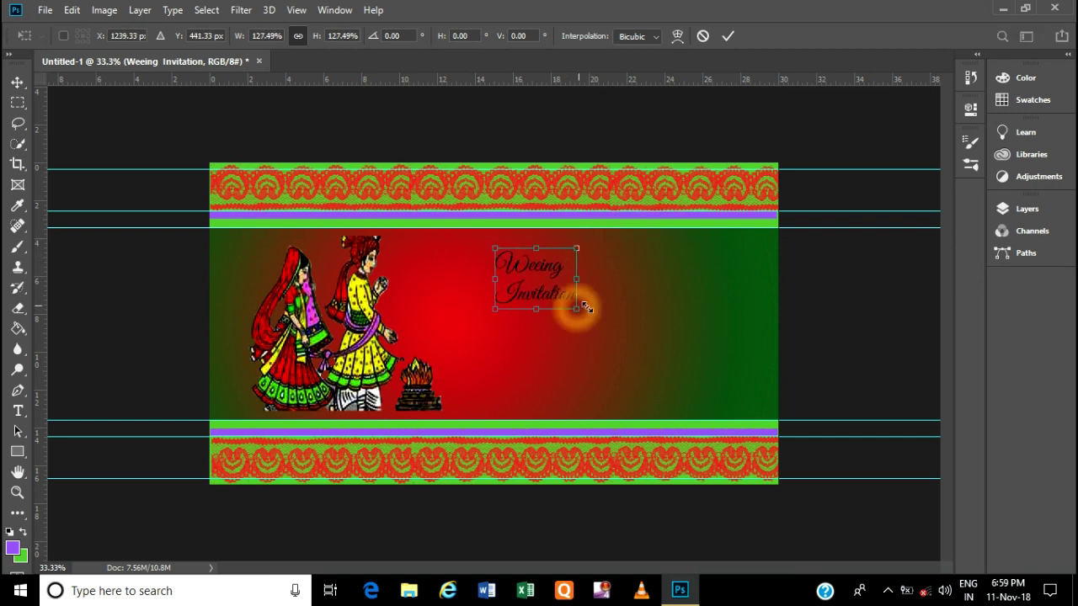
drag(574, 307, 603, 323)
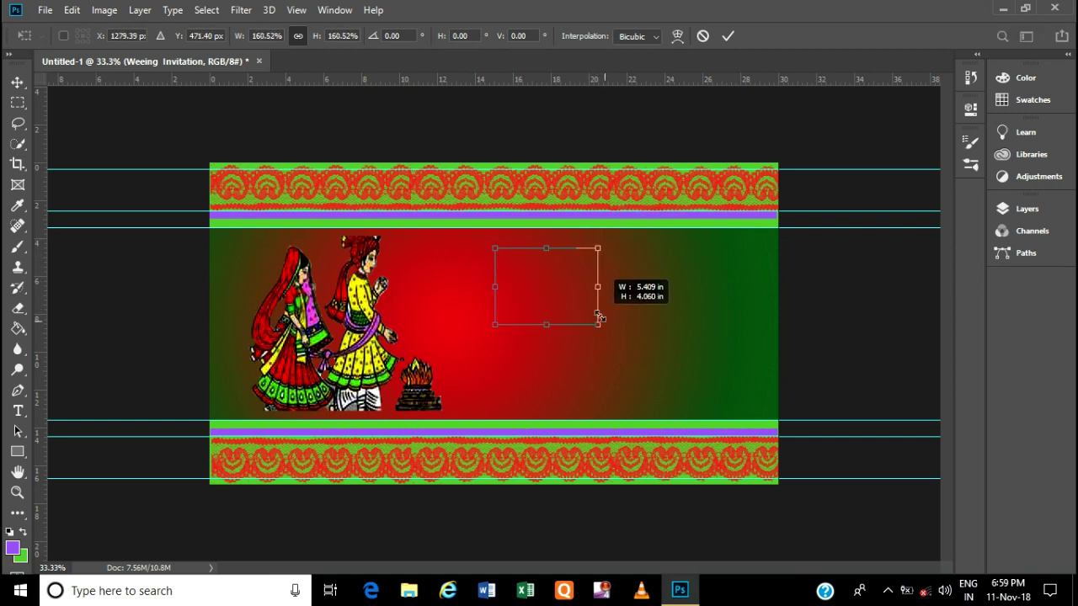
drag(604, 323, 587, 317)
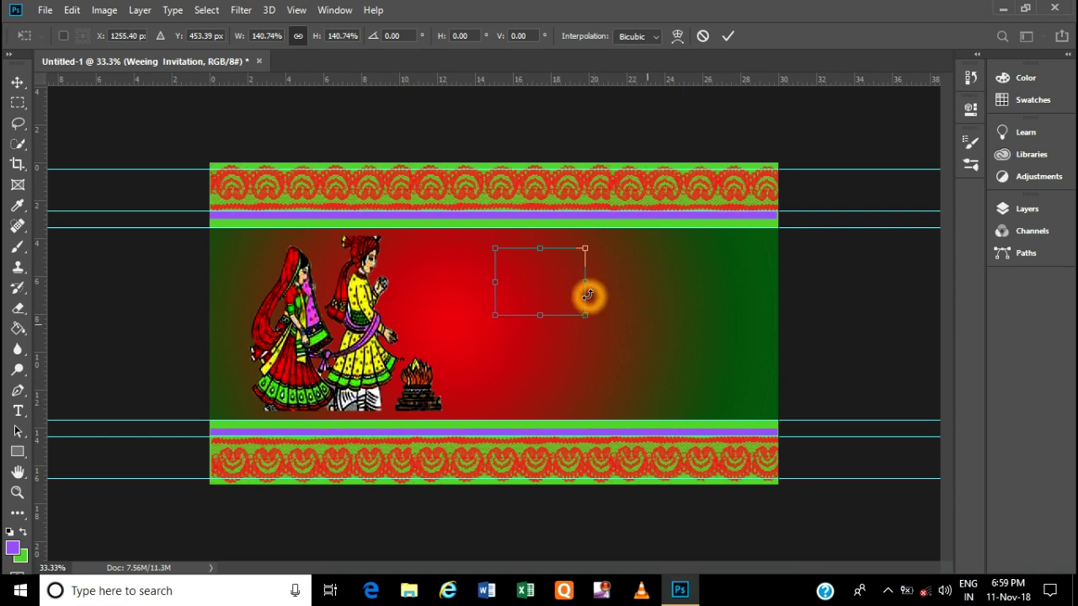
drag(581, 316, 580, 314)
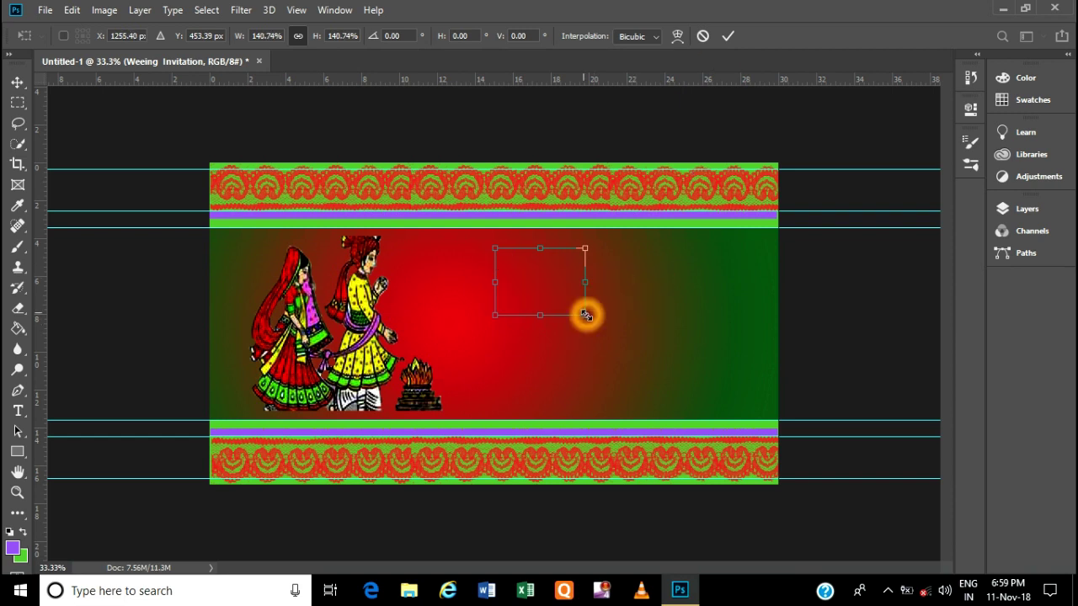
click(729, 37)
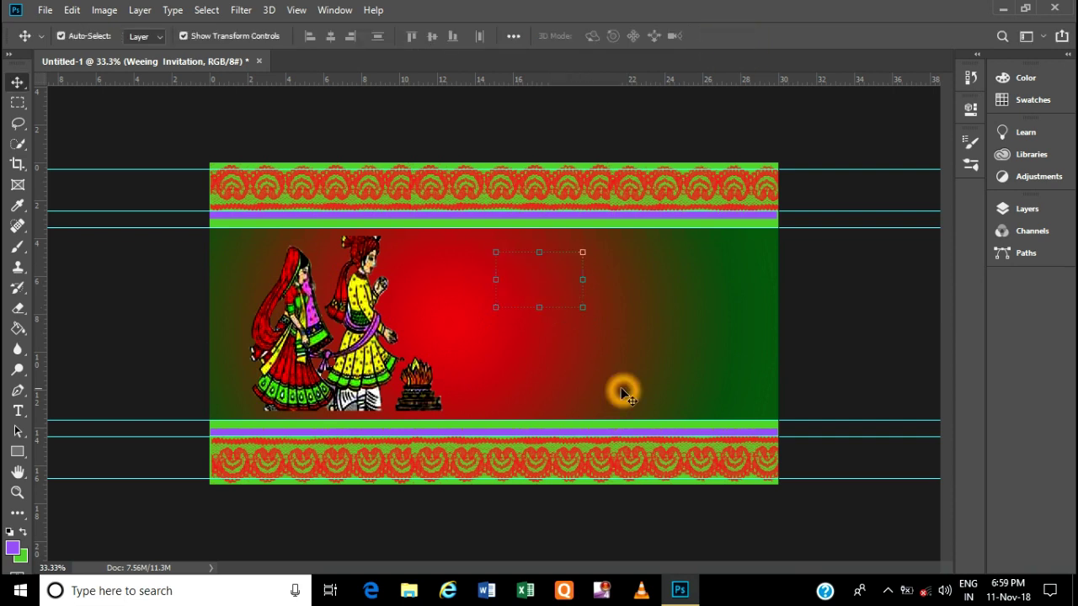
Show the Layers panel, undo the title's resize, and deselect the layer
click(1021, 208)
click(871, 299)
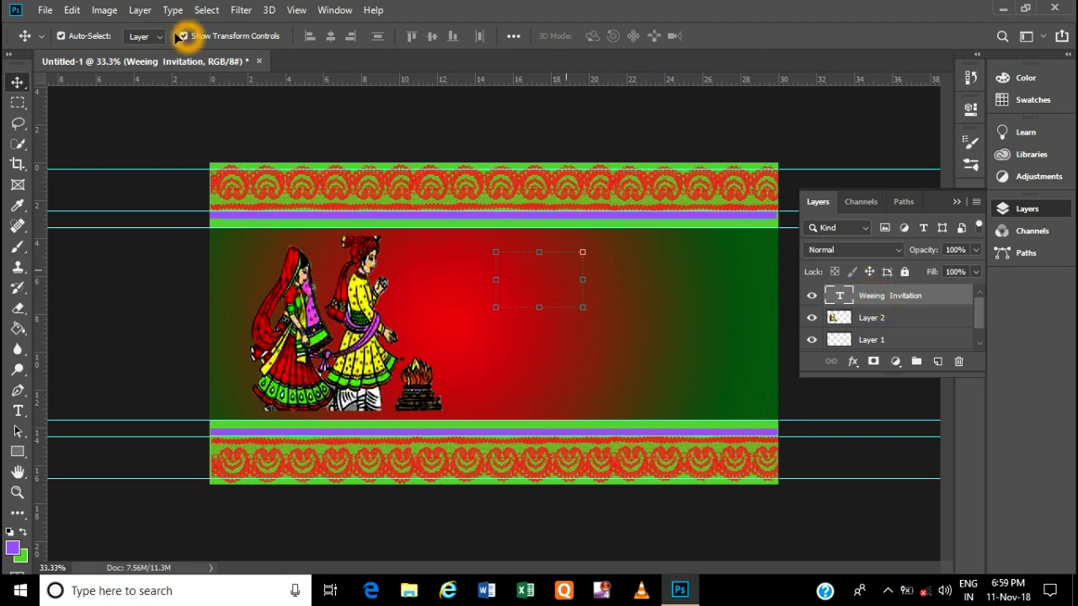
click(72, 10)
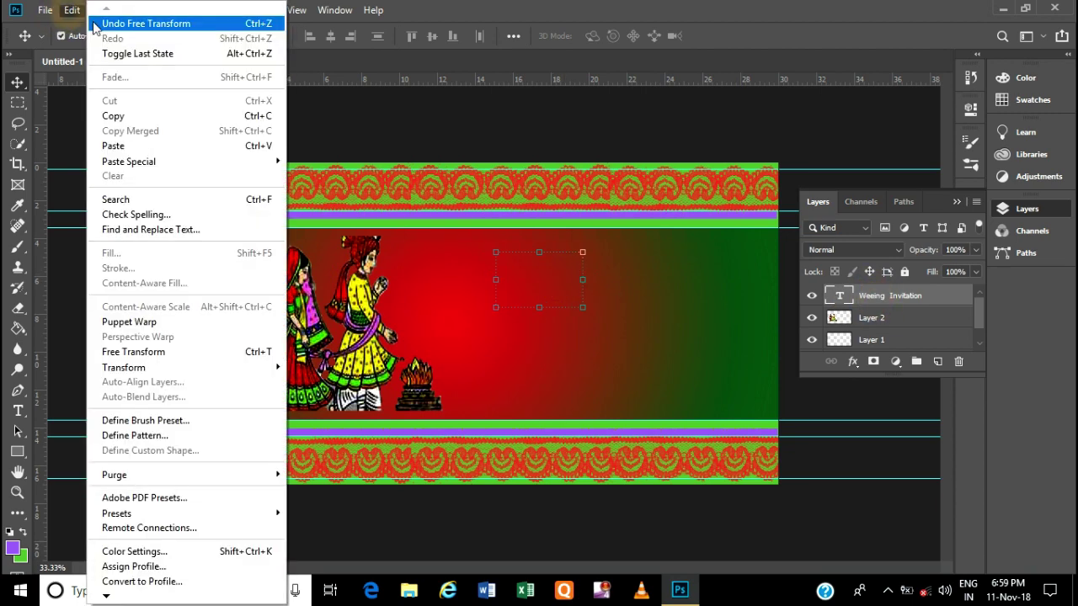
click(126, 21)
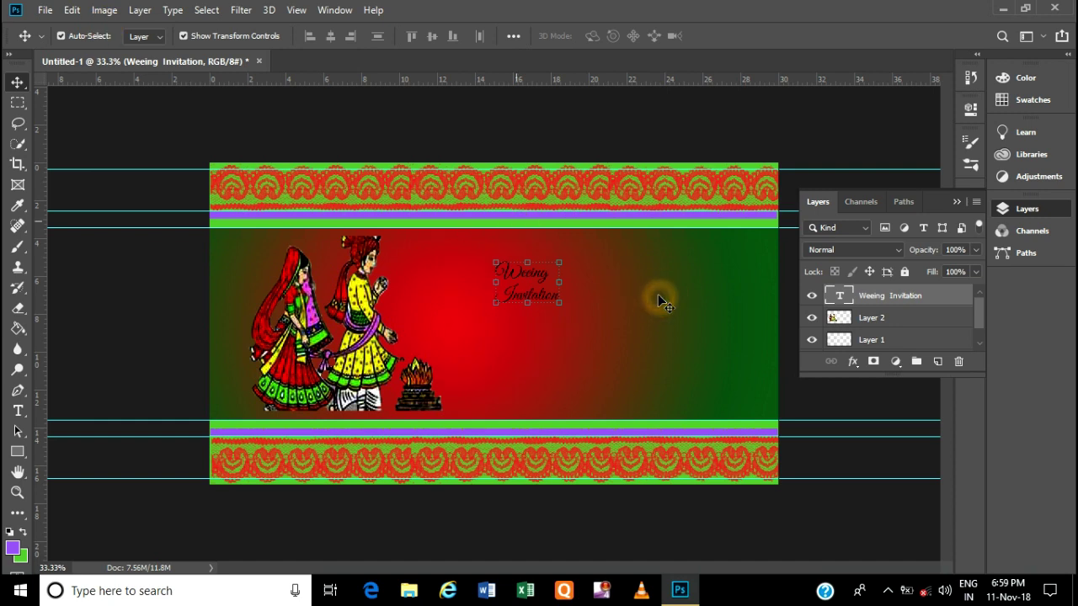
click(151, 320)
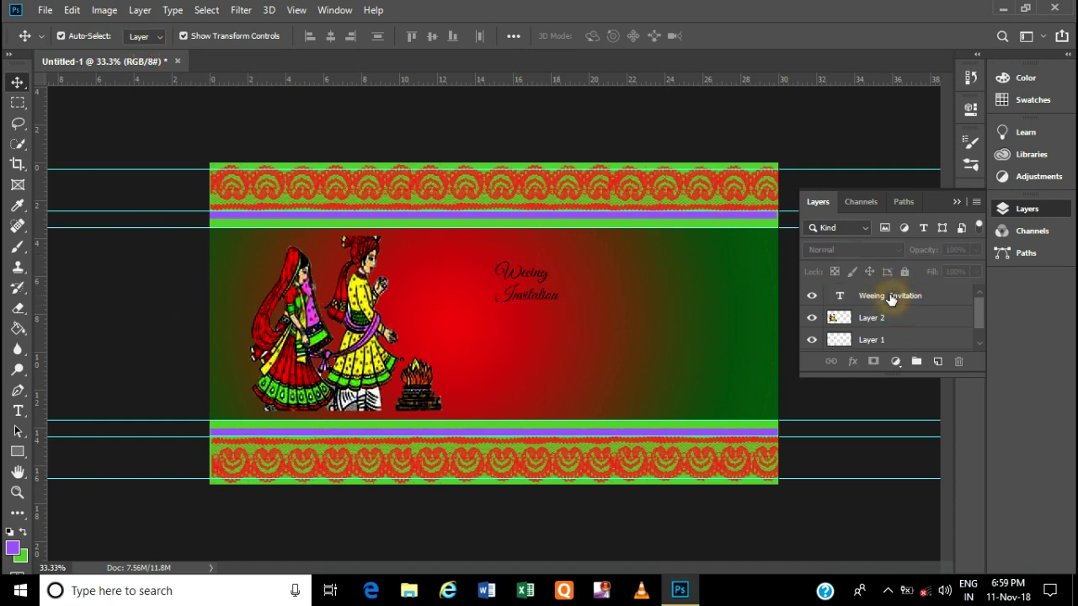
Select the whole title text and set its anti-aliasing to Strong
click(891, 299)
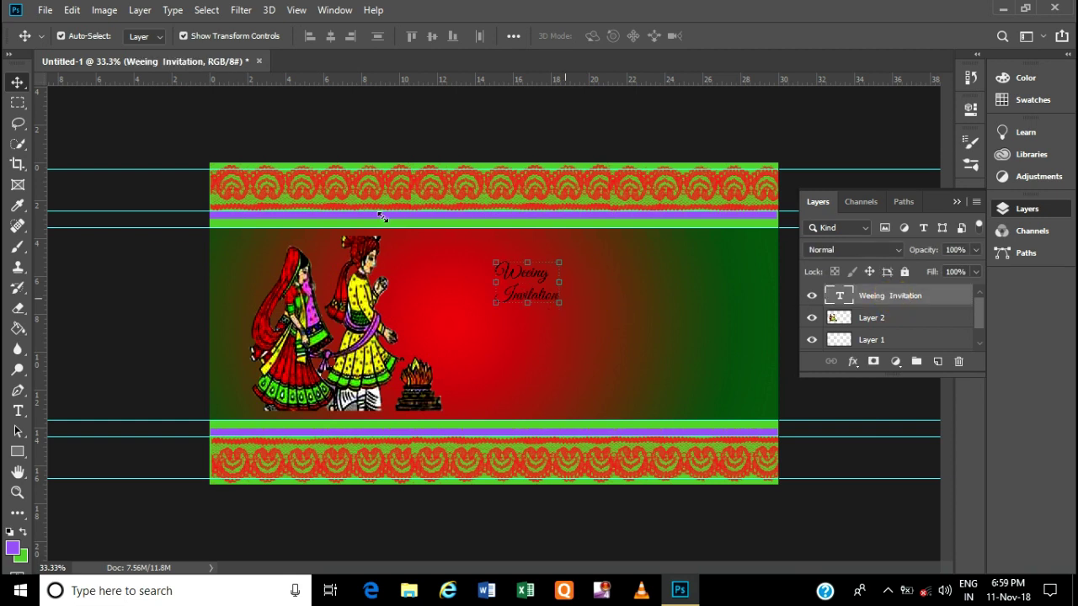
click(17, 410)
click(557, 296)
drag(557, 296, 493, 272)
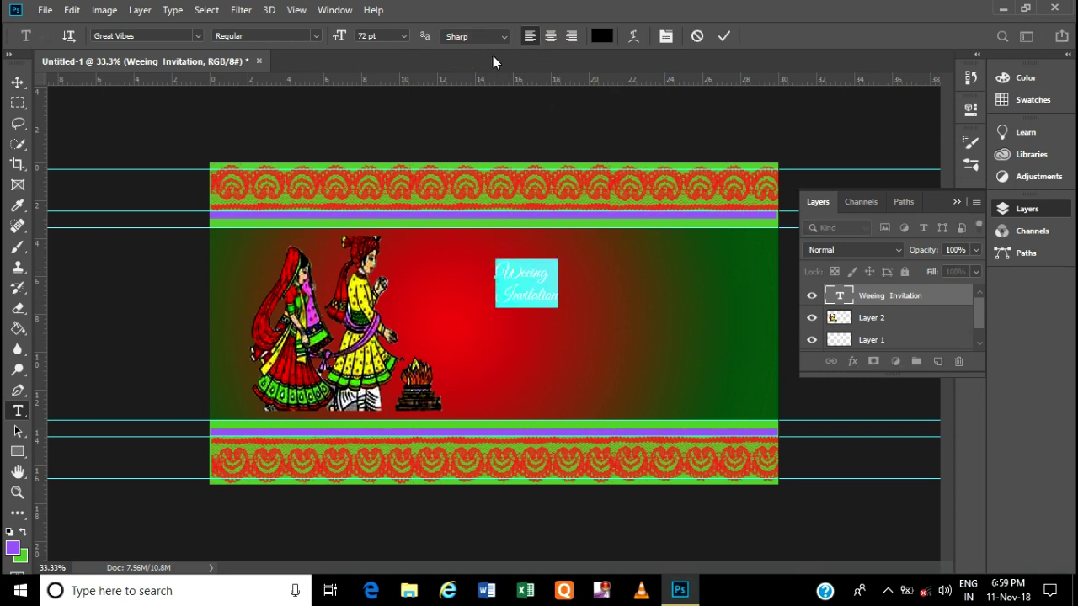
click(183, 35)
click(500, 36)
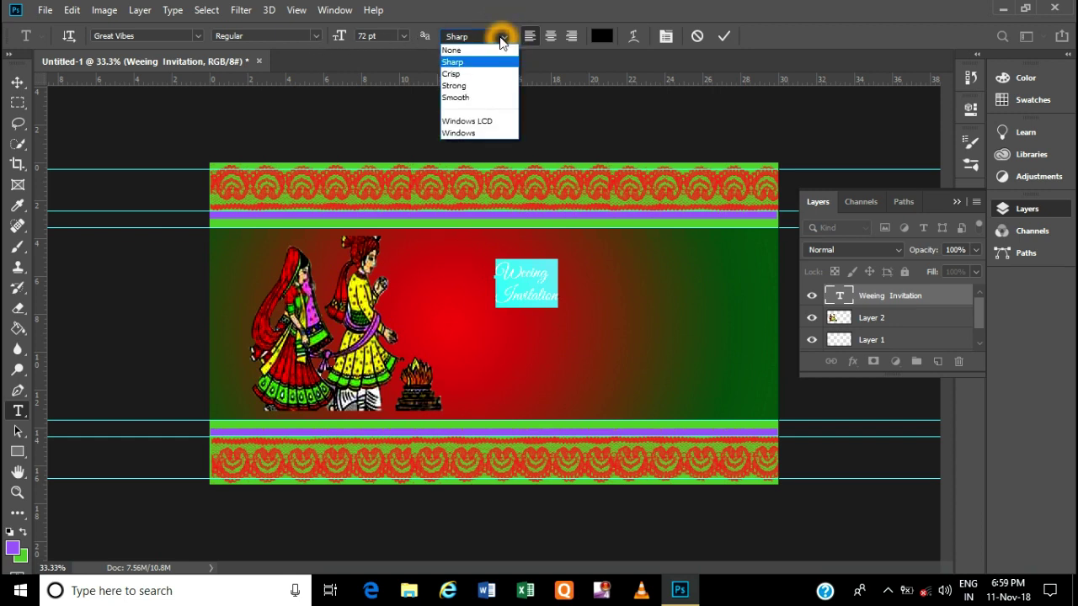
click(477, 87)
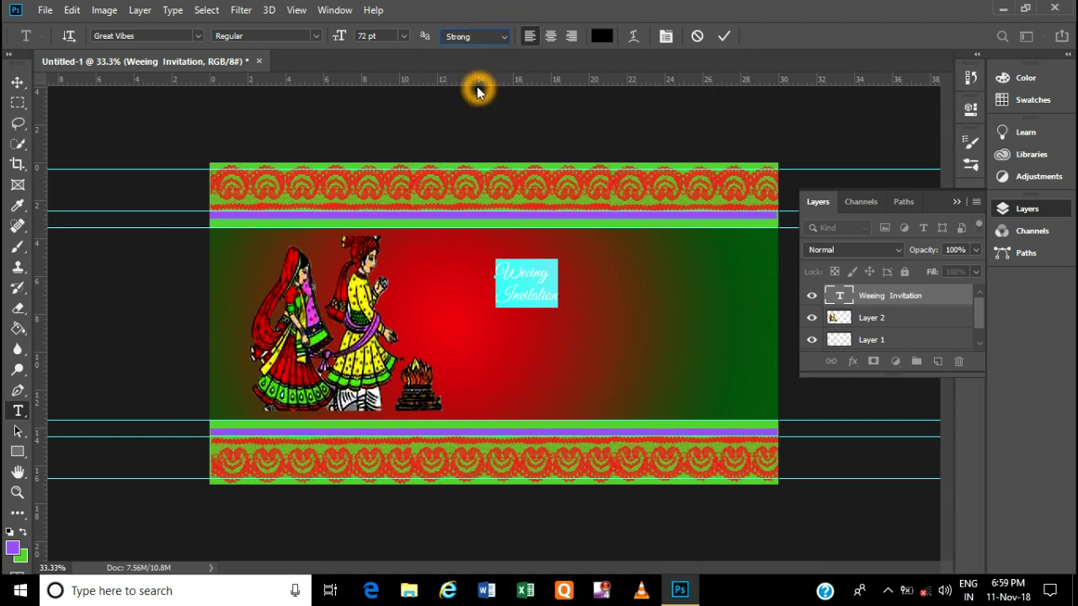
Colour the title text lime green (#94f011)
click(603, 39)
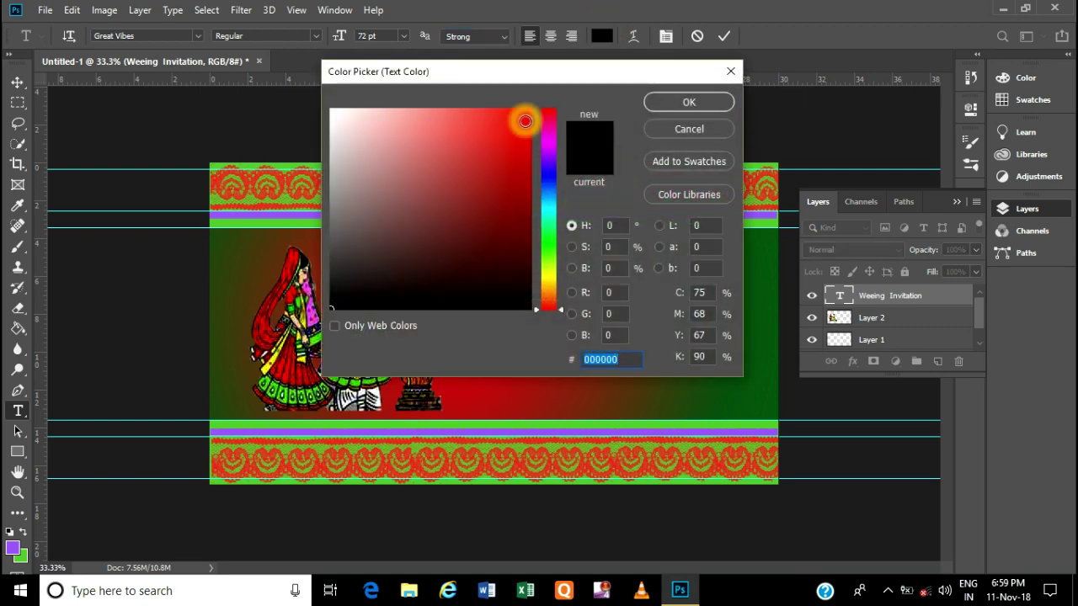
click(549, 156)
drag(545, 122, 546, 113)
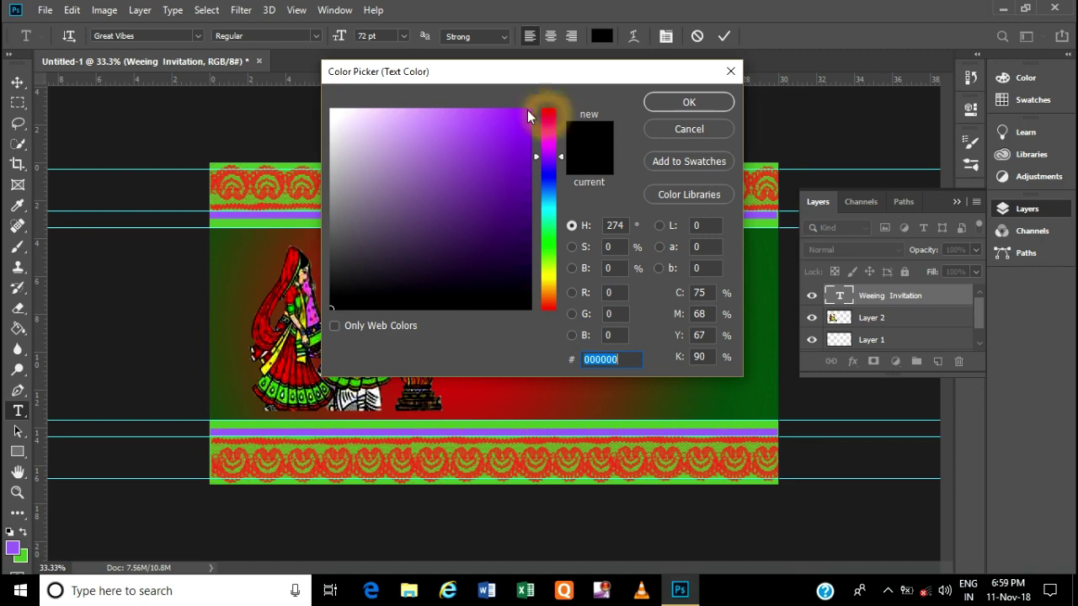
click(548, 262)
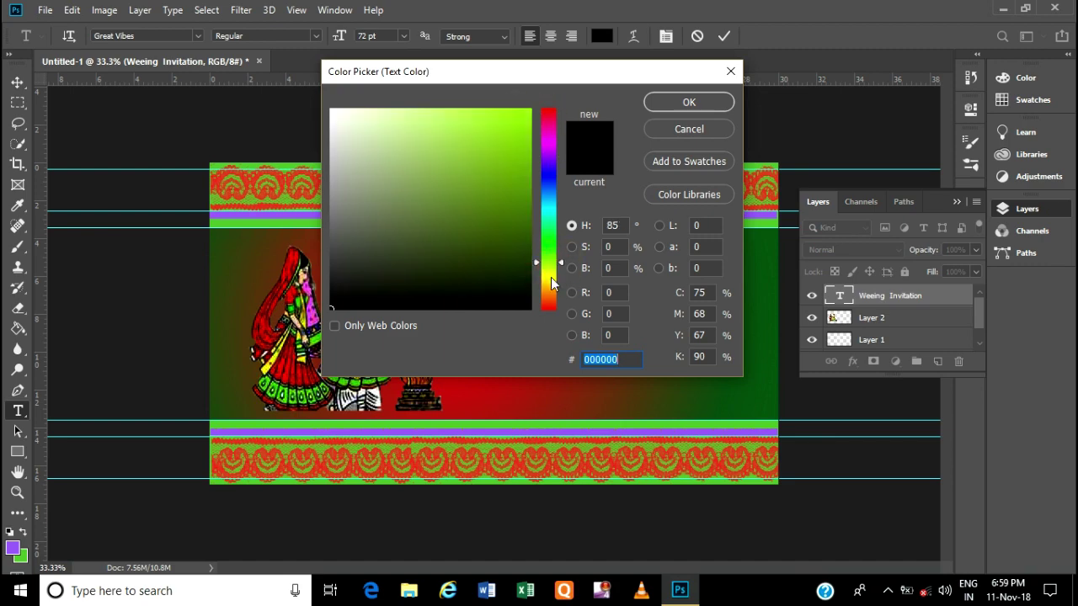
click(662, 102)
click(637, 299)
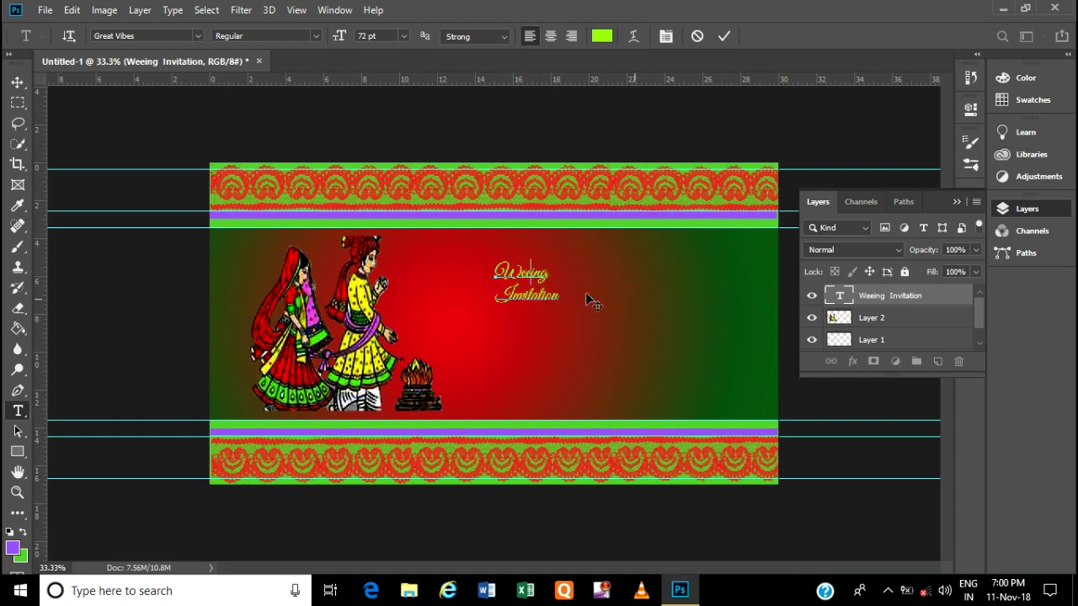
click(17, 82)
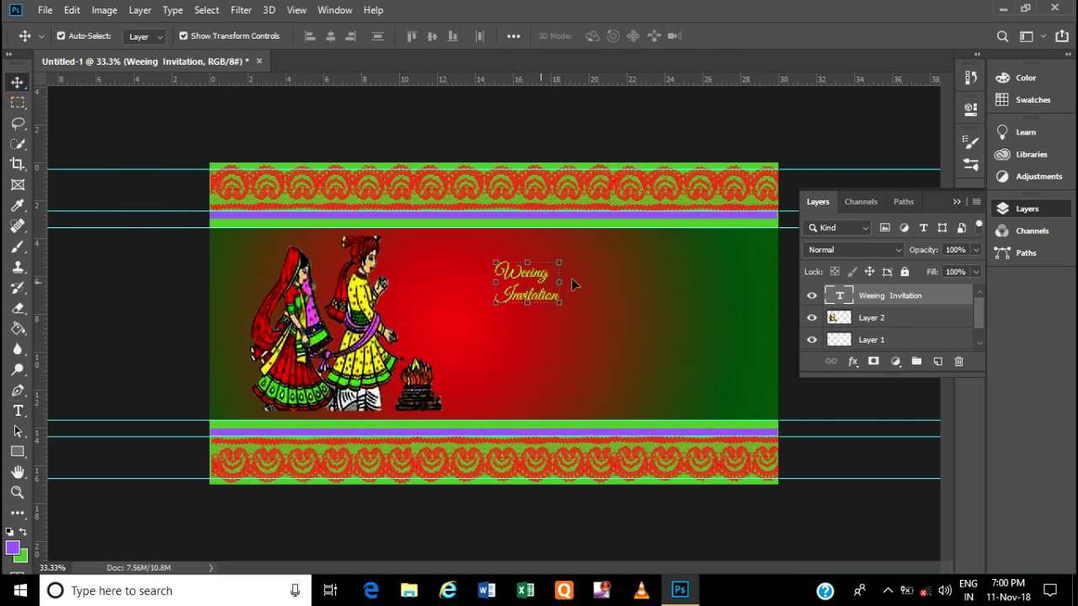
Scale the title up to about 407%, then check the text warp options, leaving no warp
drag(562, 260, 596, 243)
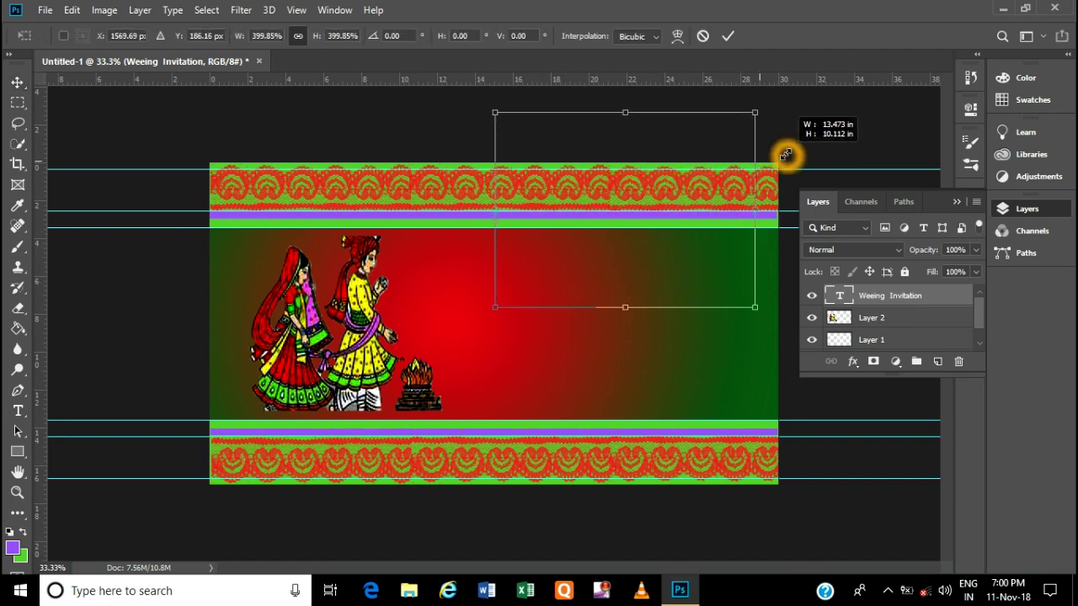
drag(597, 244, 785, 155)
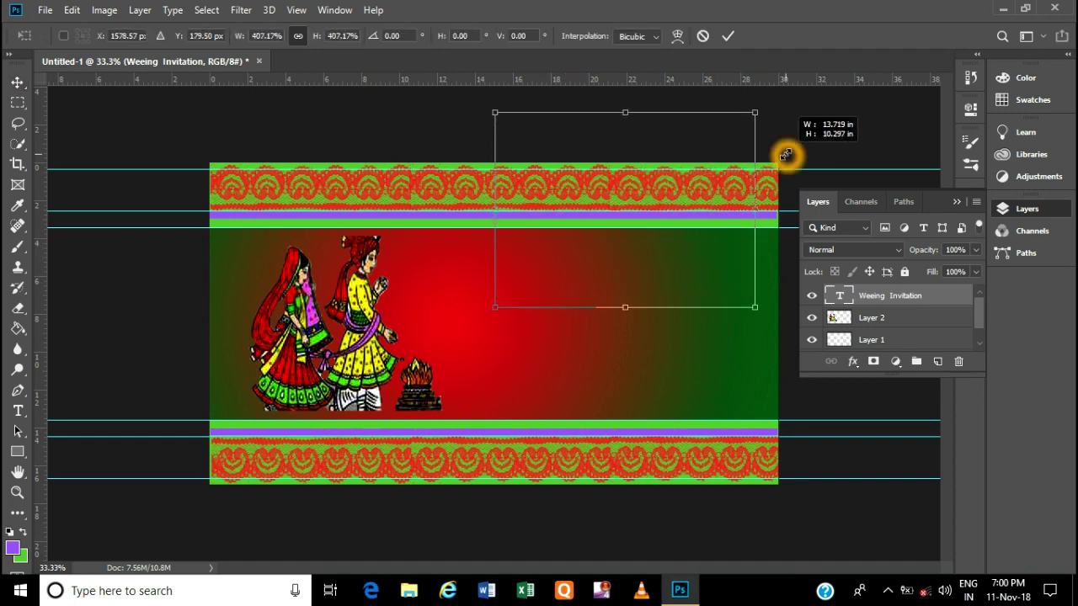
click(728, 36)
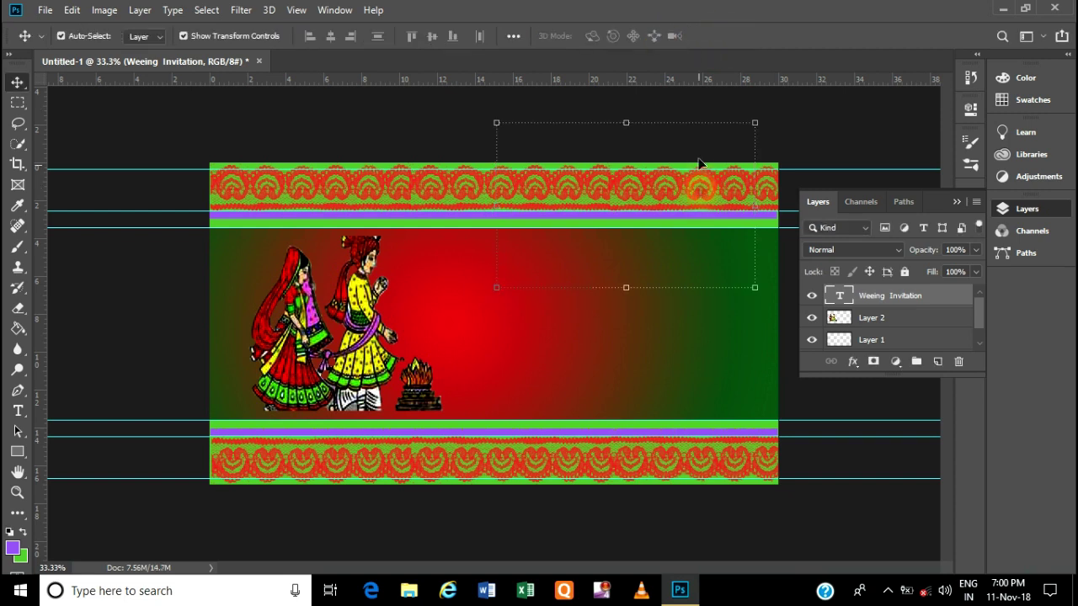
click(17, 410)
click(626, 244)
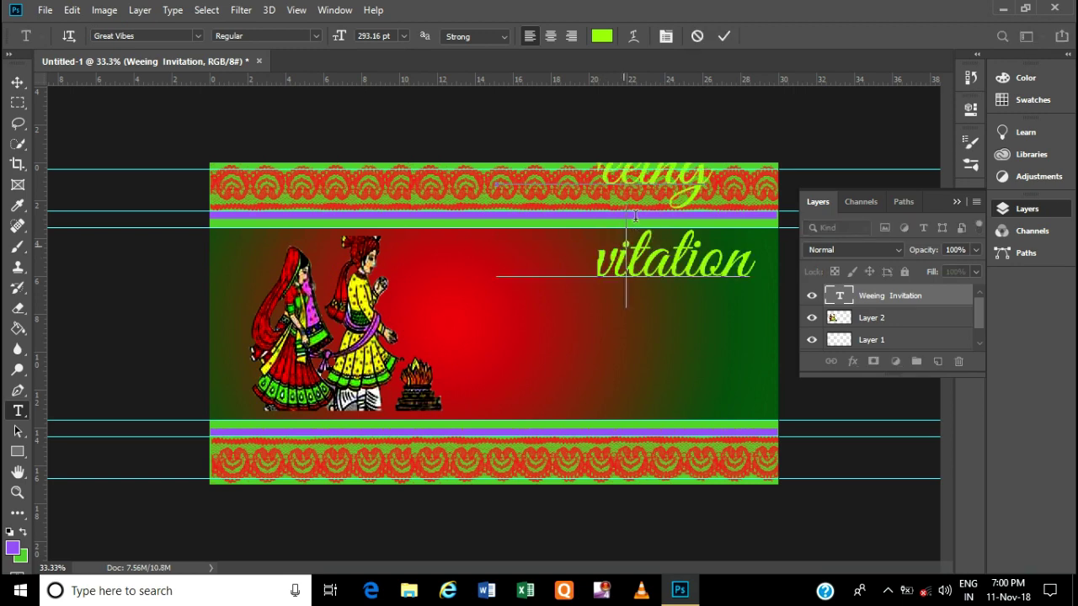
click(633, 37)
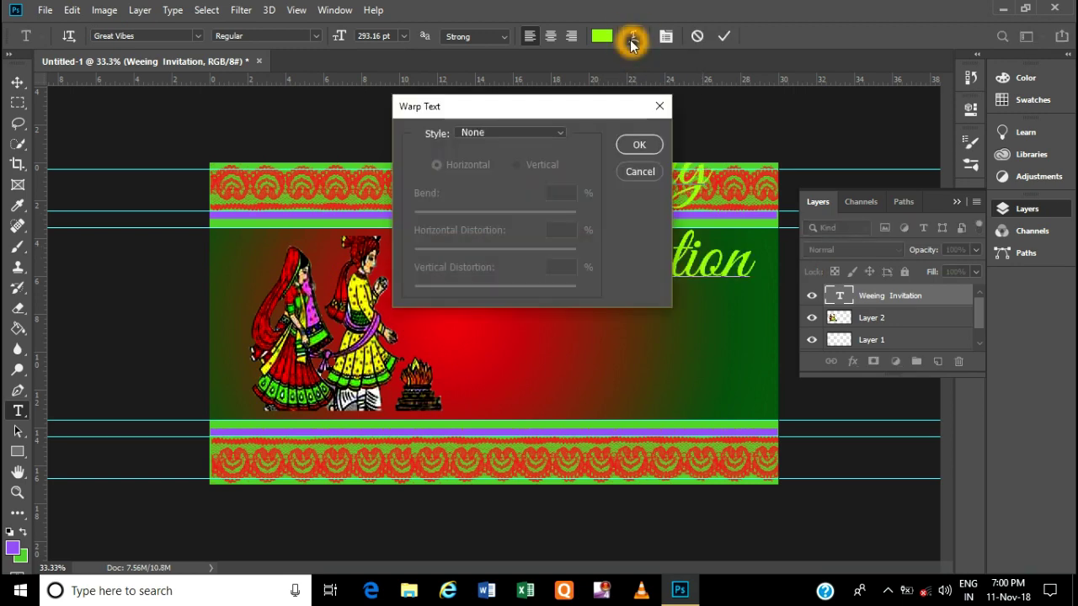
click(638, 147)
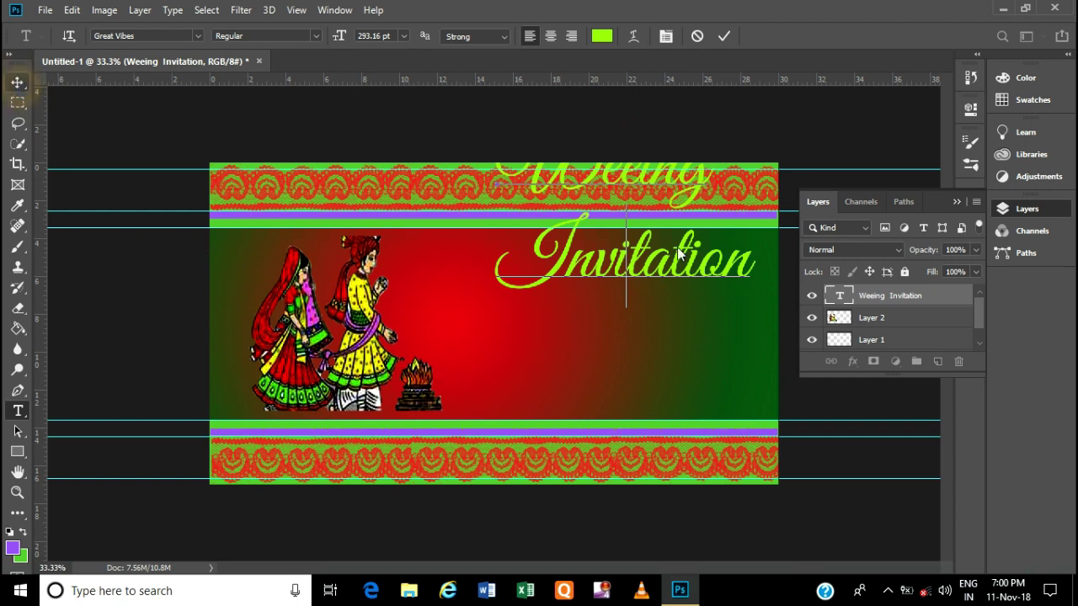
click(17, 81)
Move the title lower on the banner and scale it to 91% with Bicubic resampling
drag(703, 128, 706, 211)
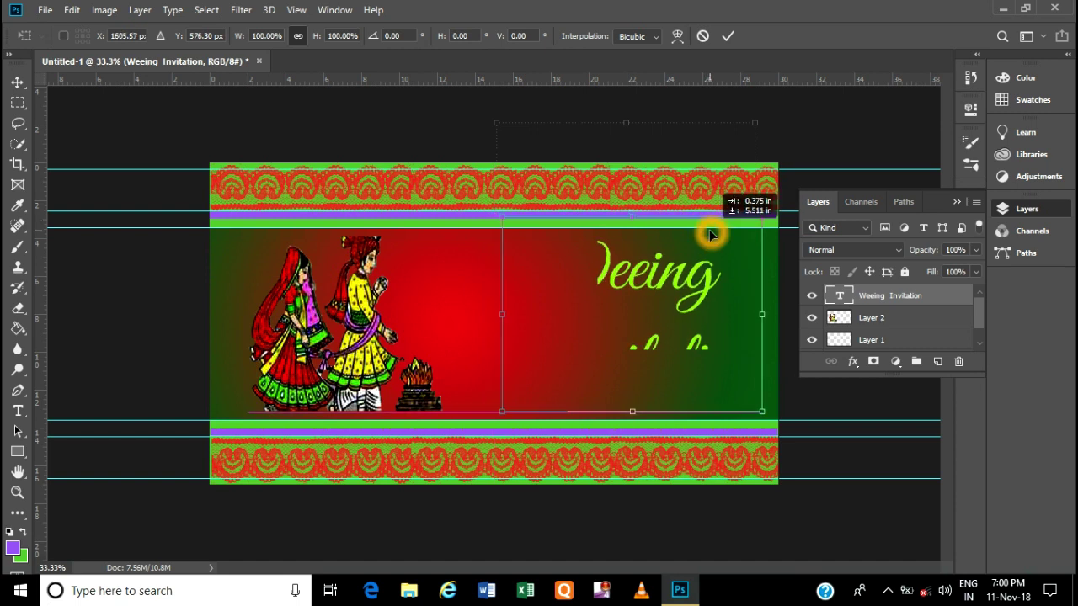
drag(705, 211, 710, 228)
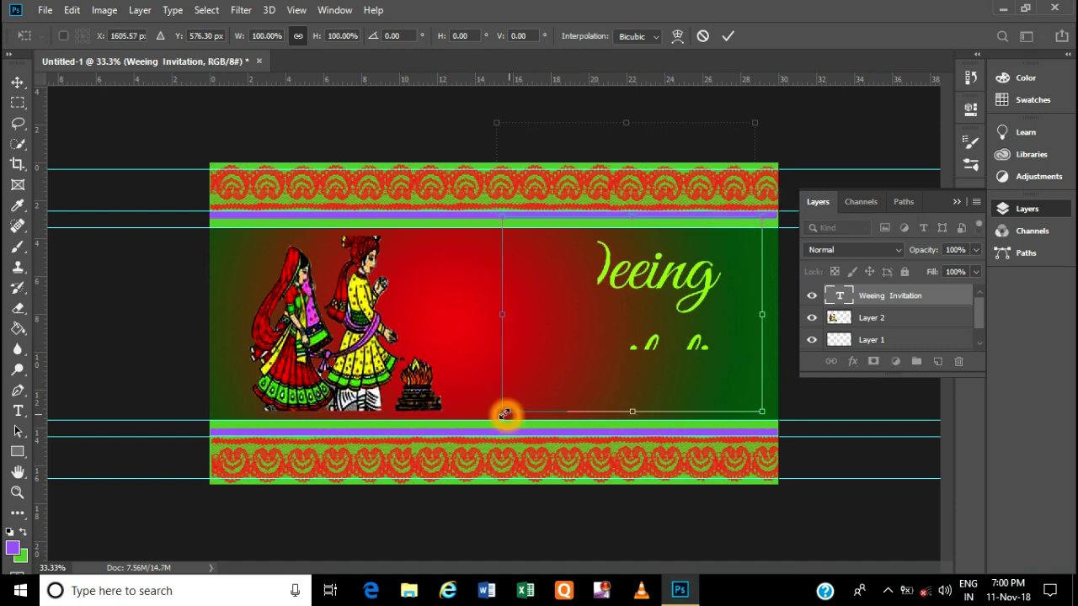
drag(503, 413, 525, 394)
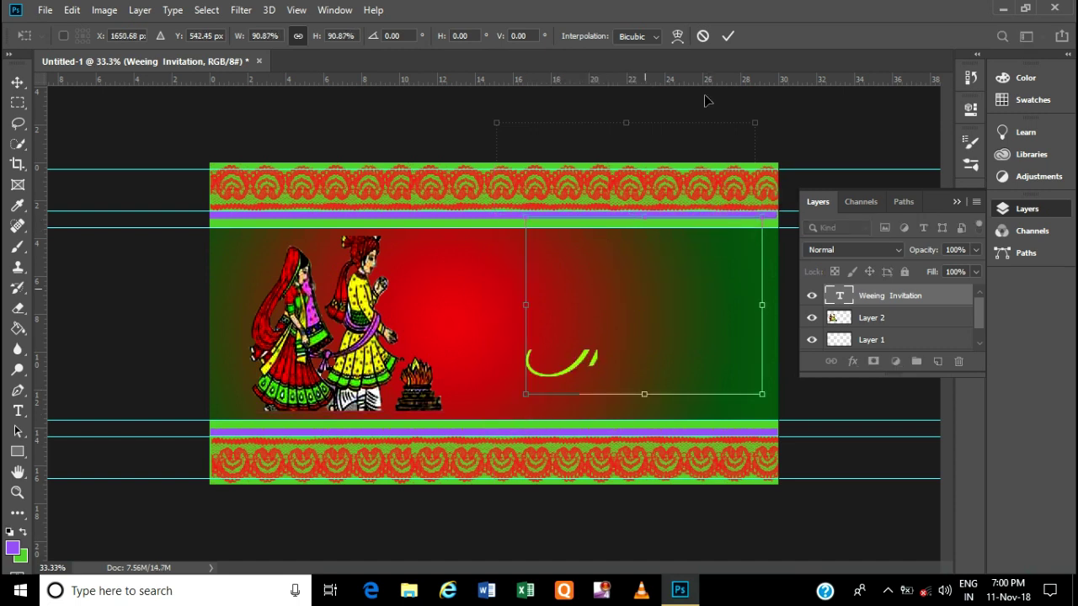
click(658, 37)
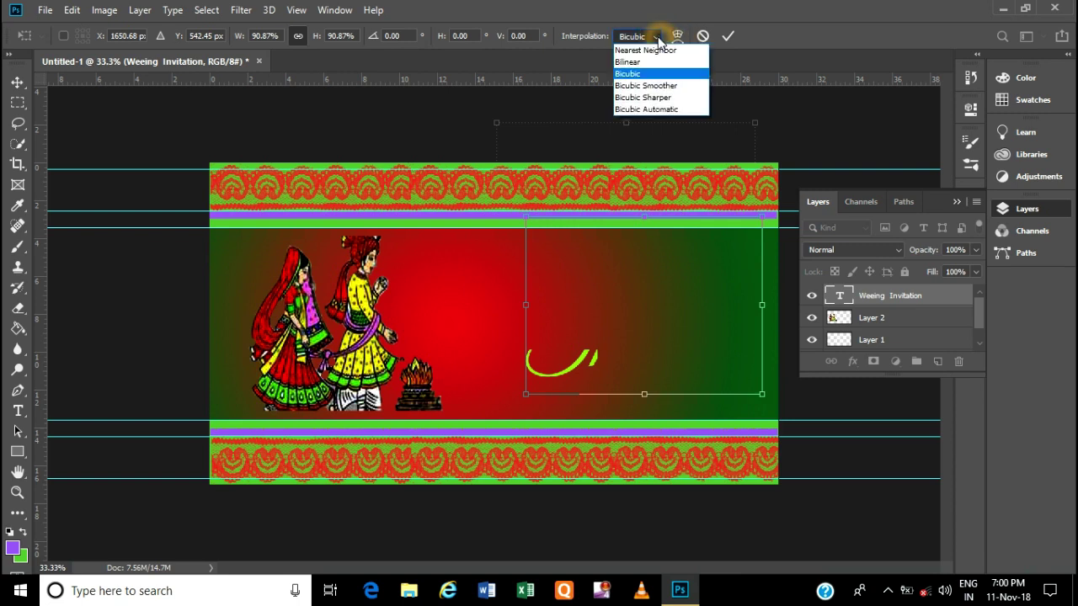
click(653, 50)
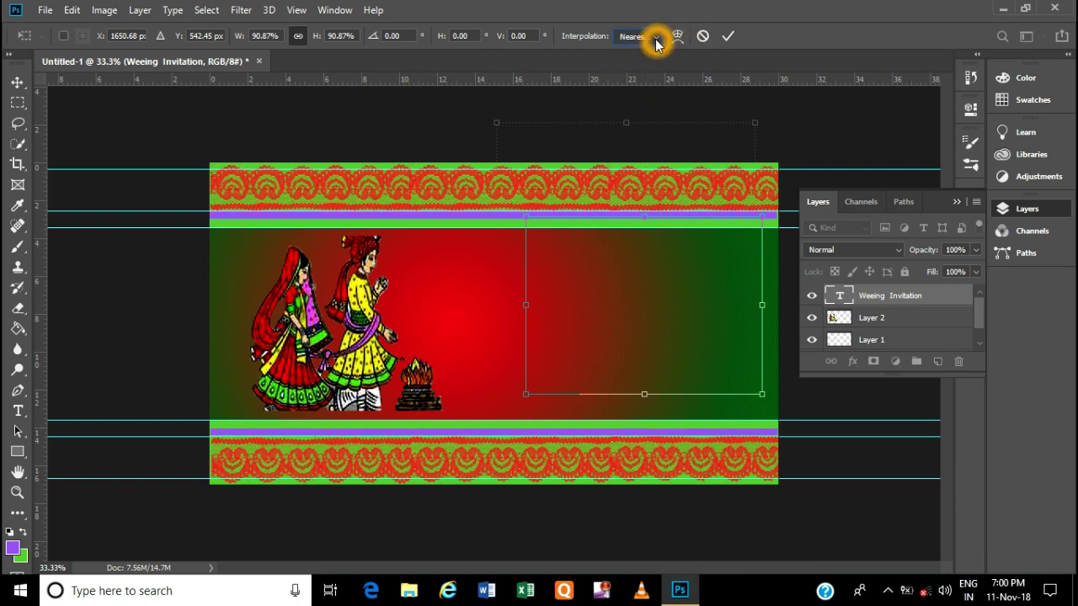
click(656, 37)
click(646, 58)
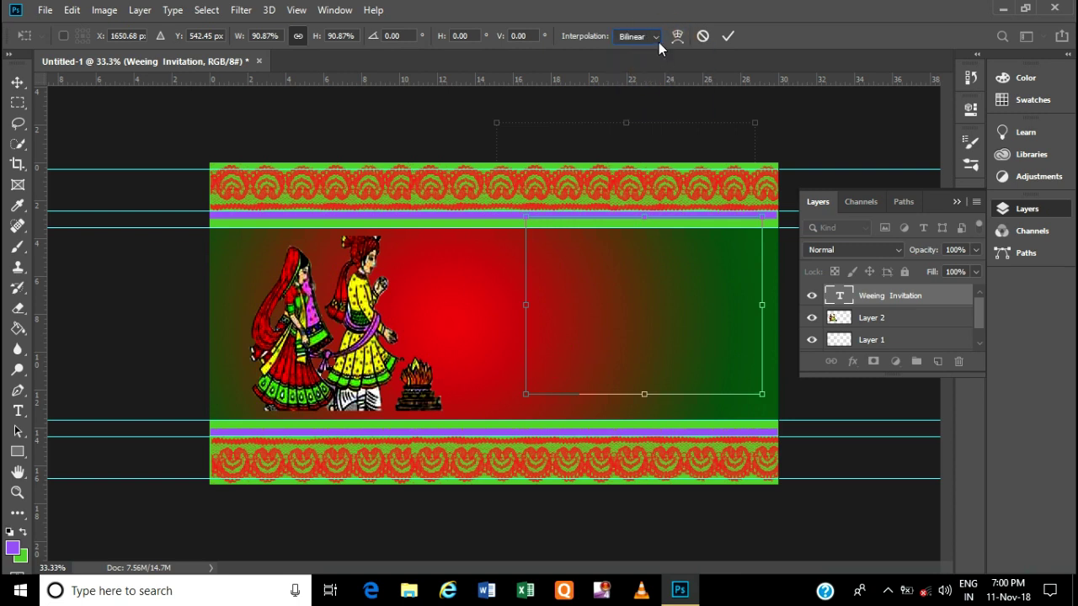
click(656, 37)
click(639, 75)
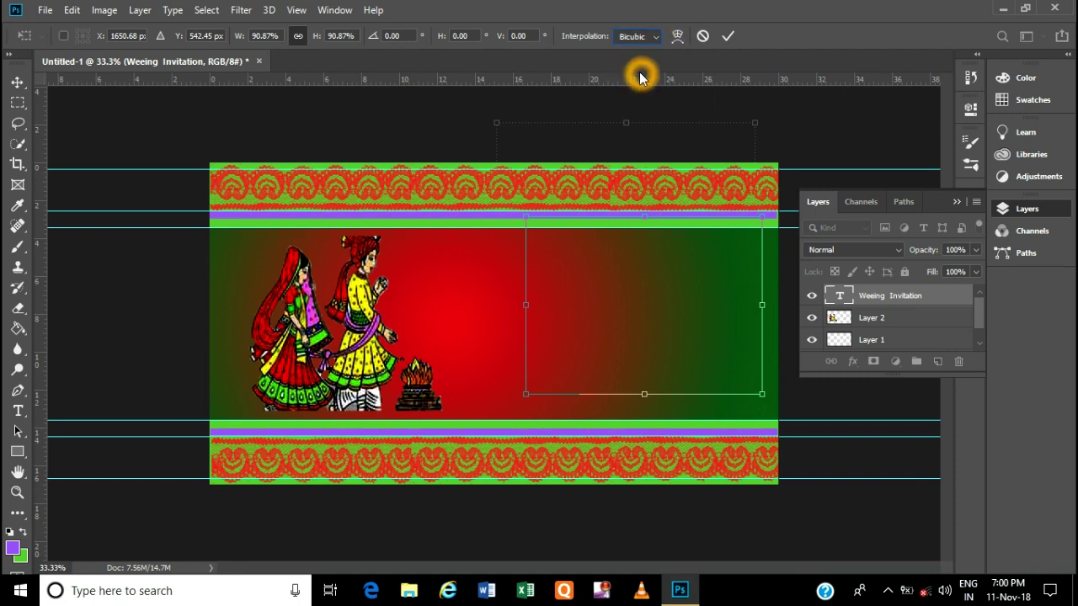
click(727, 37)
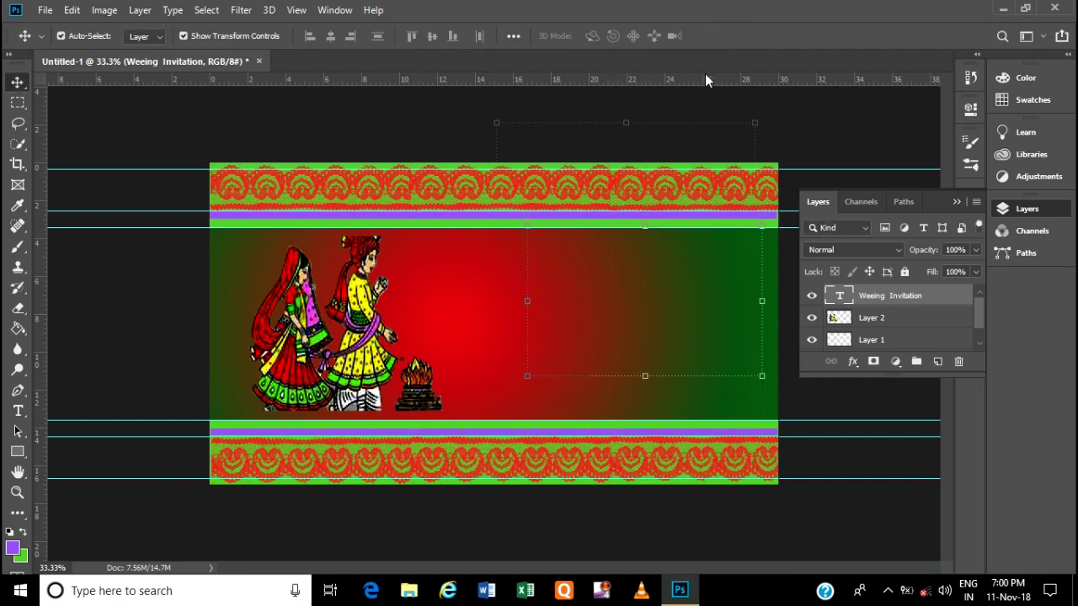
Deselect the title layer and zoom in twice so the banner fills the window
key(ctrl+minus)
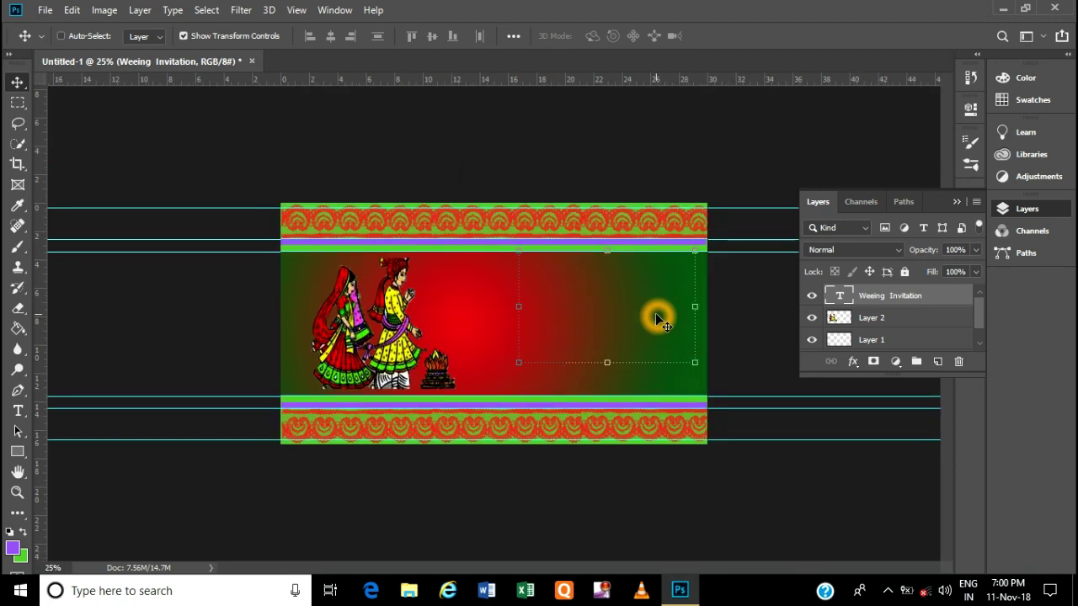
key(ctrl+minus)
key(ctrl+minus)
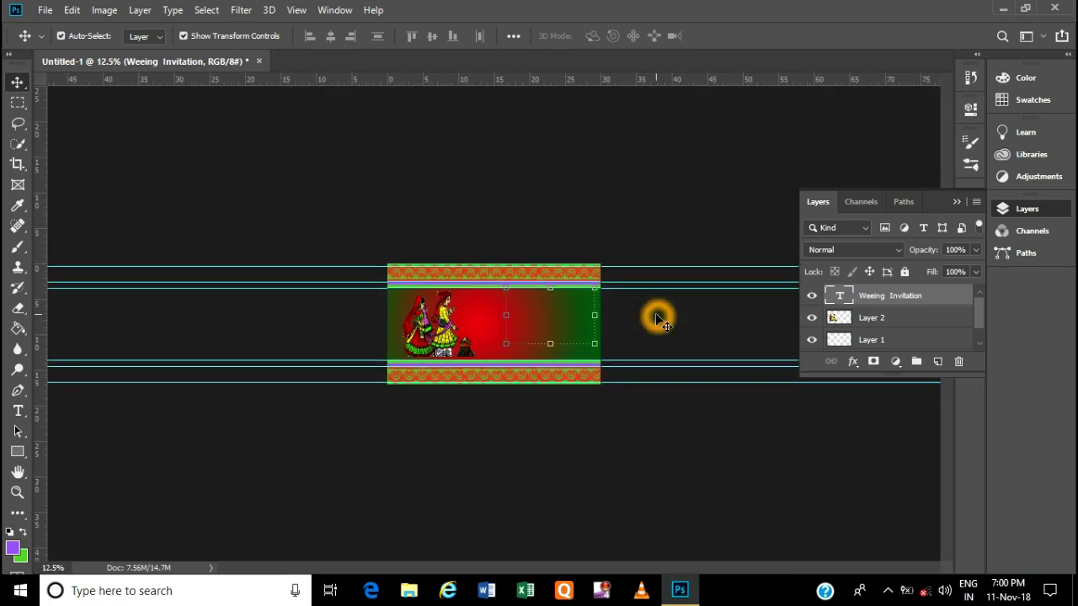
click(470, 274)
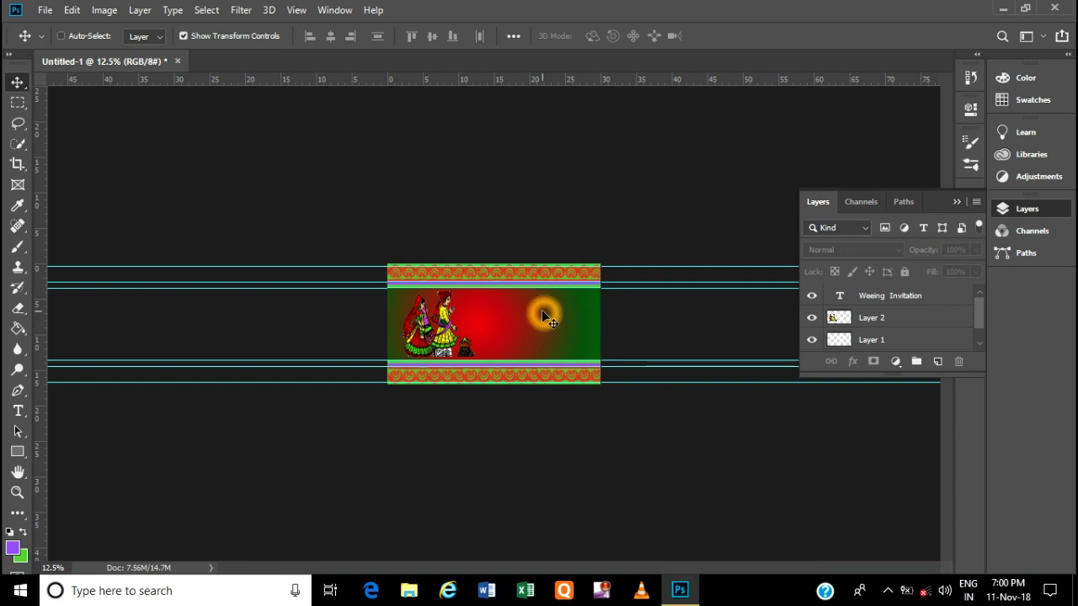
key(ctrl+plus)
key(ctrl+plus)
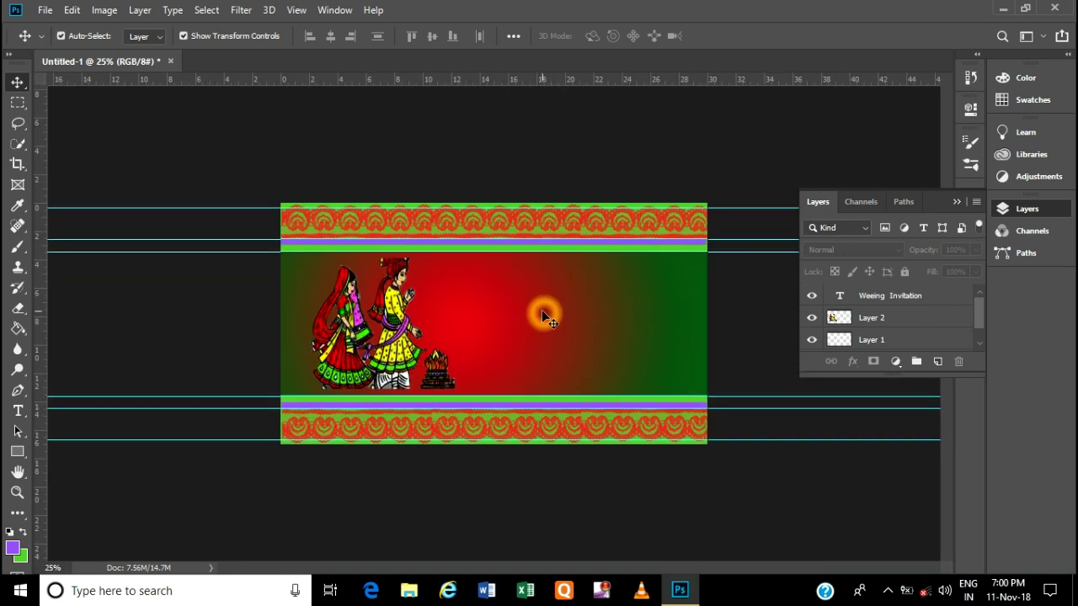
key(ctrl+plus)
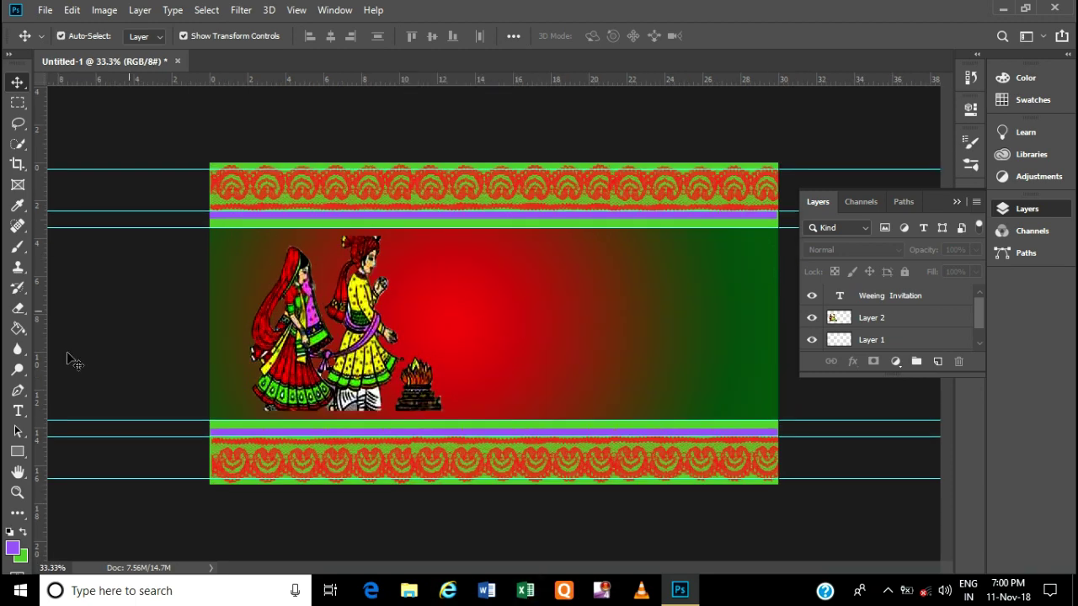
click(19, 413)
Select the title text and set it to 72 pt
click(19, 411)
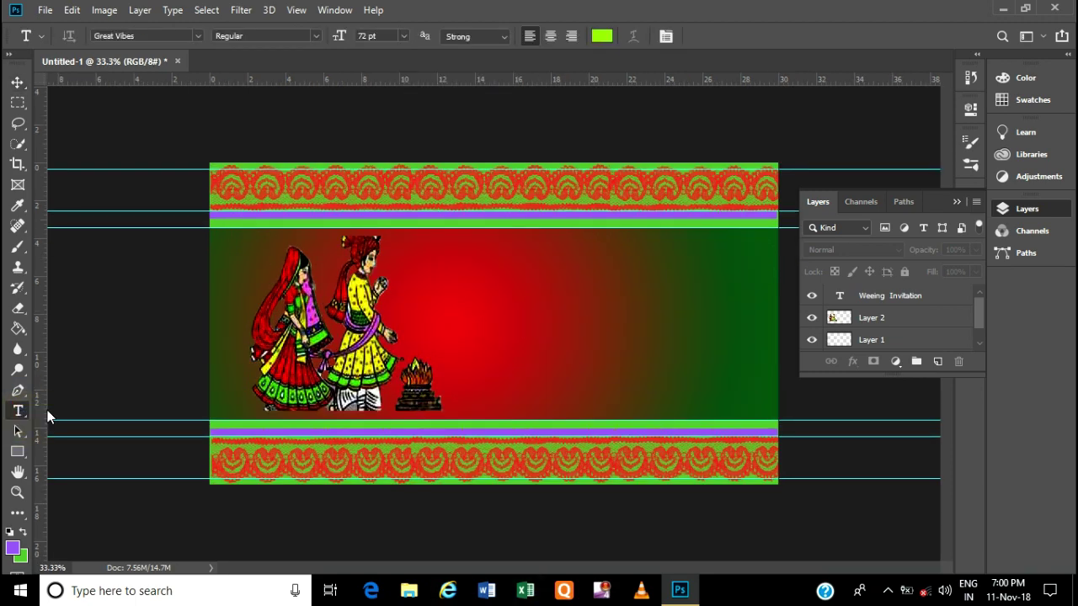
click(613, 321)
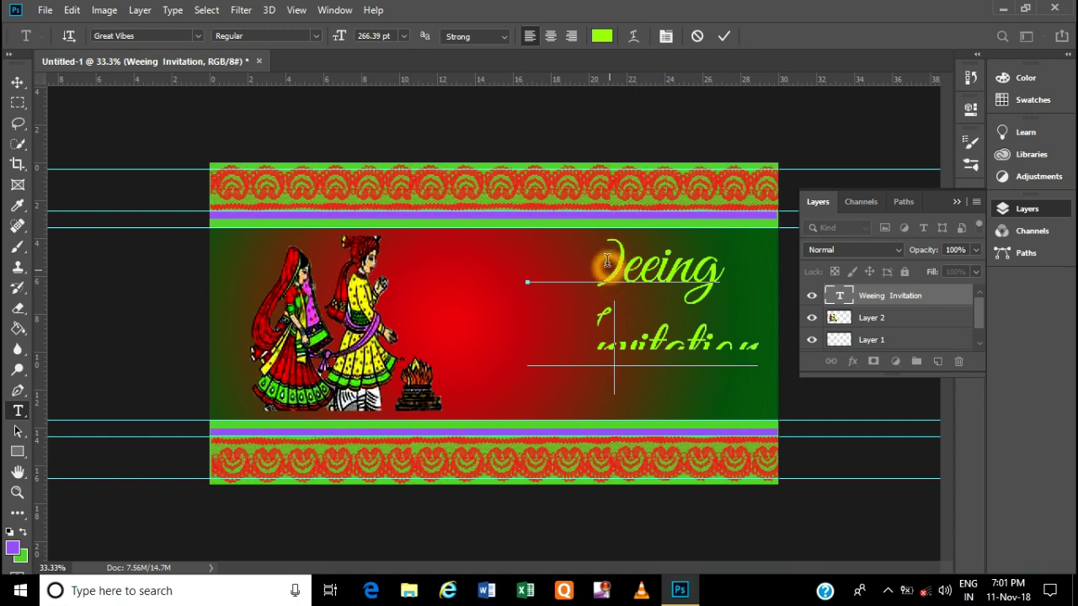
drag(606, 262, 782, 360)
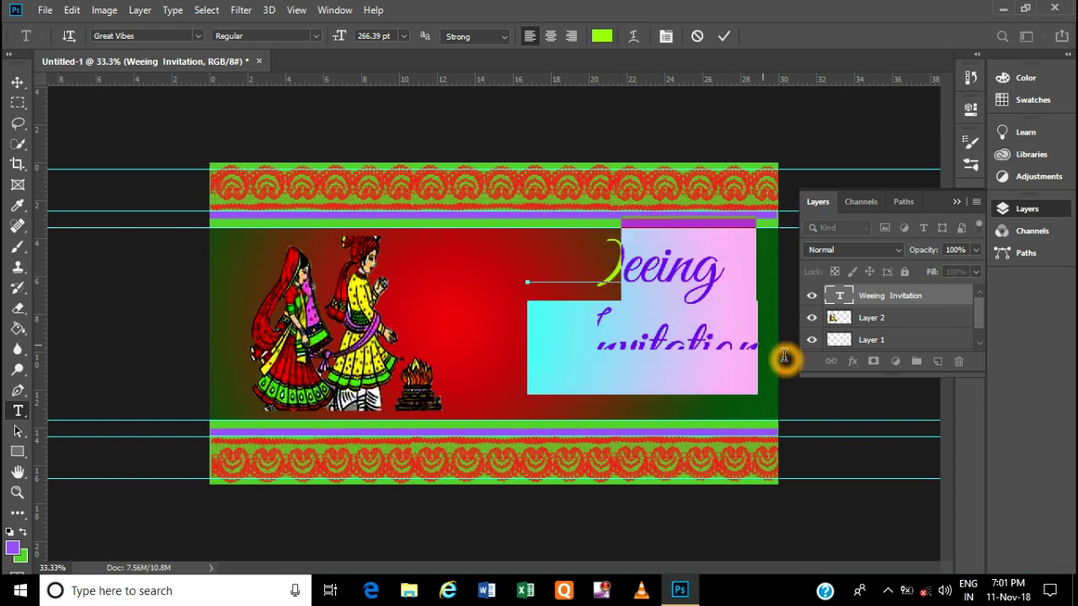
click(404, 36)
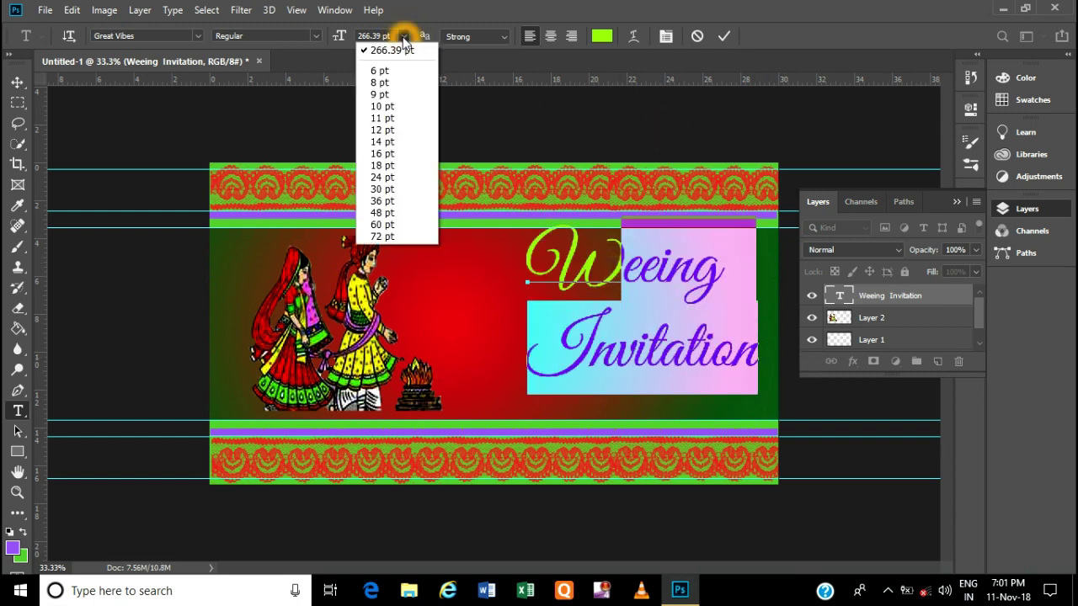
click(392, 236)
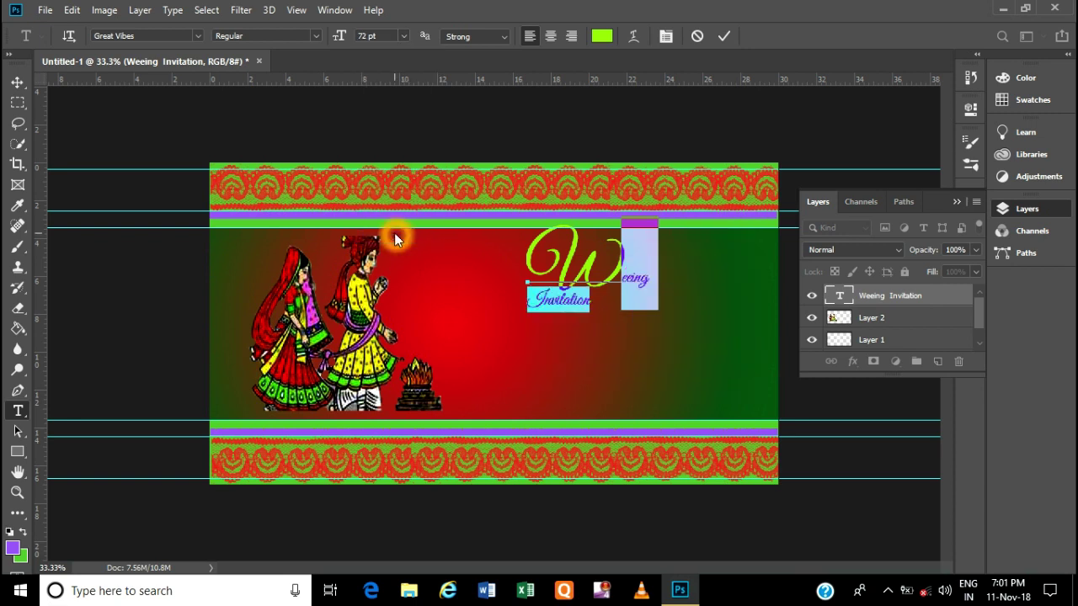
click(688, 241)
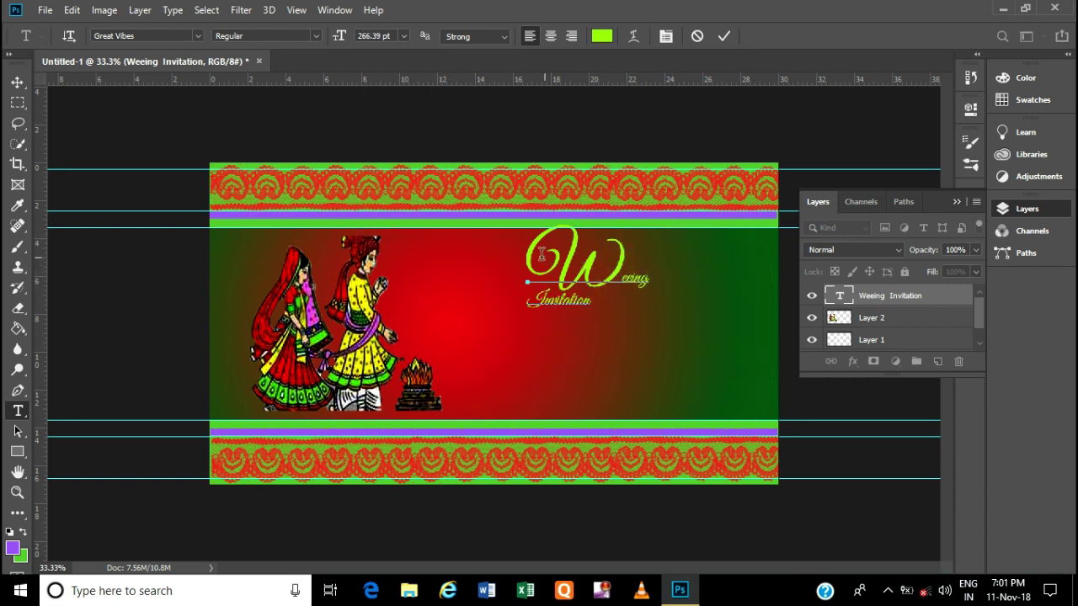
drag(527, 226, 655, 305)
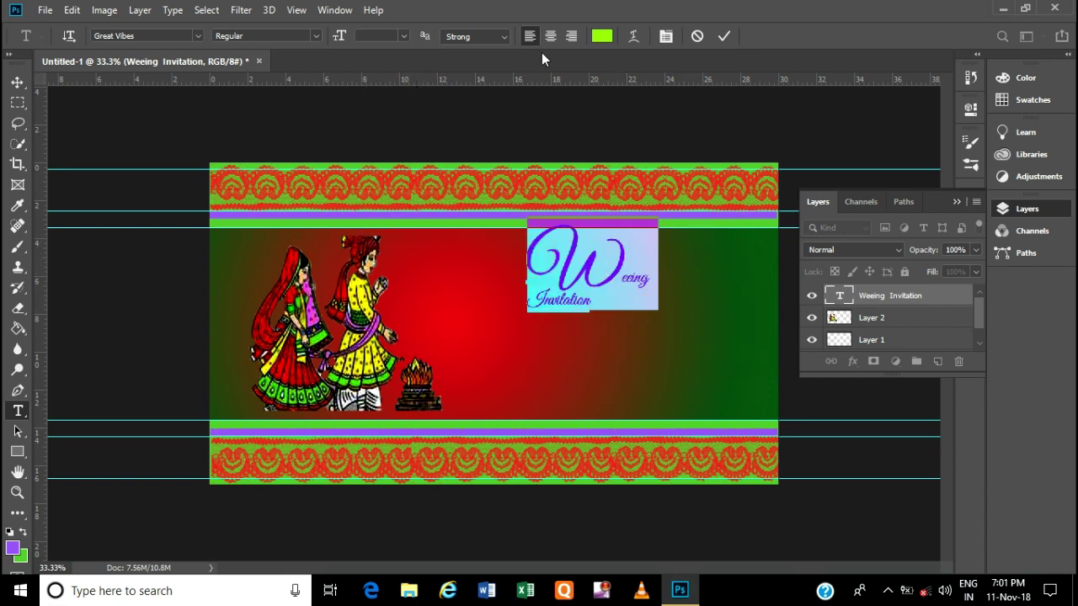
click(404, 35)
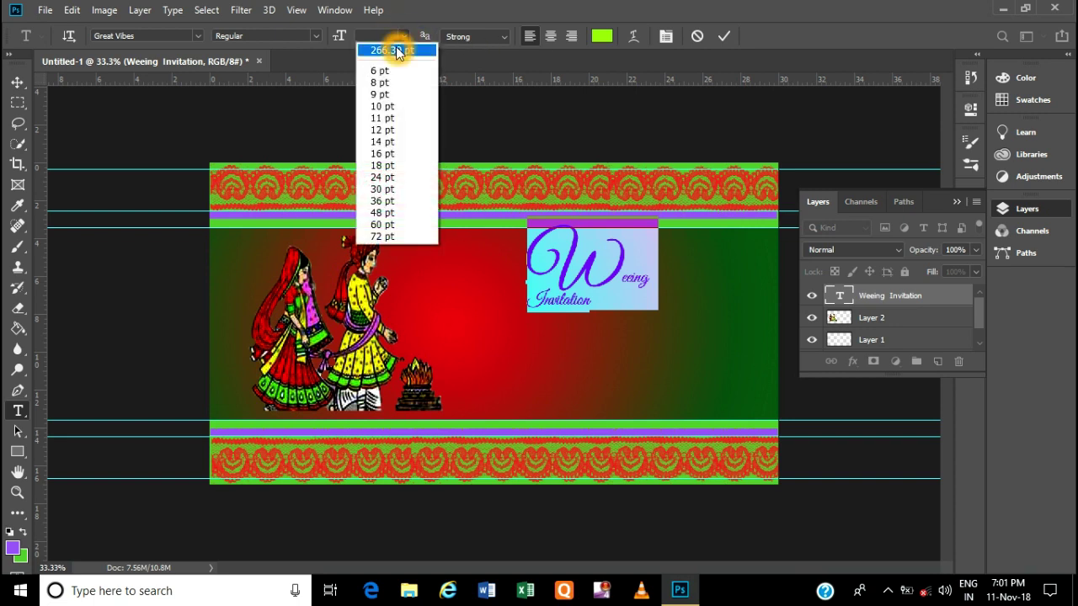
click(386, 236)
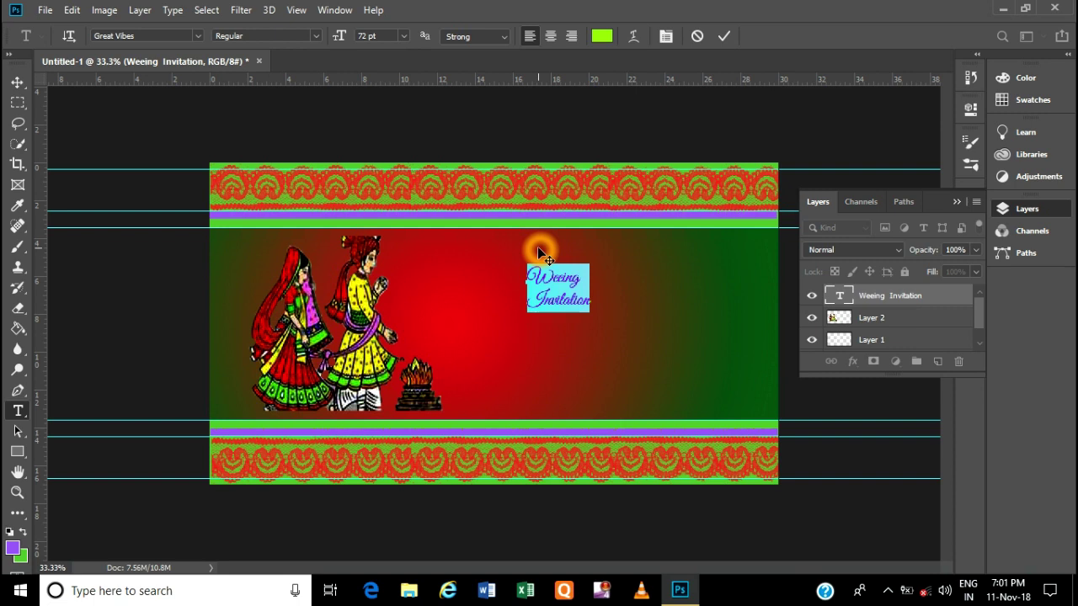
click(684, 287)
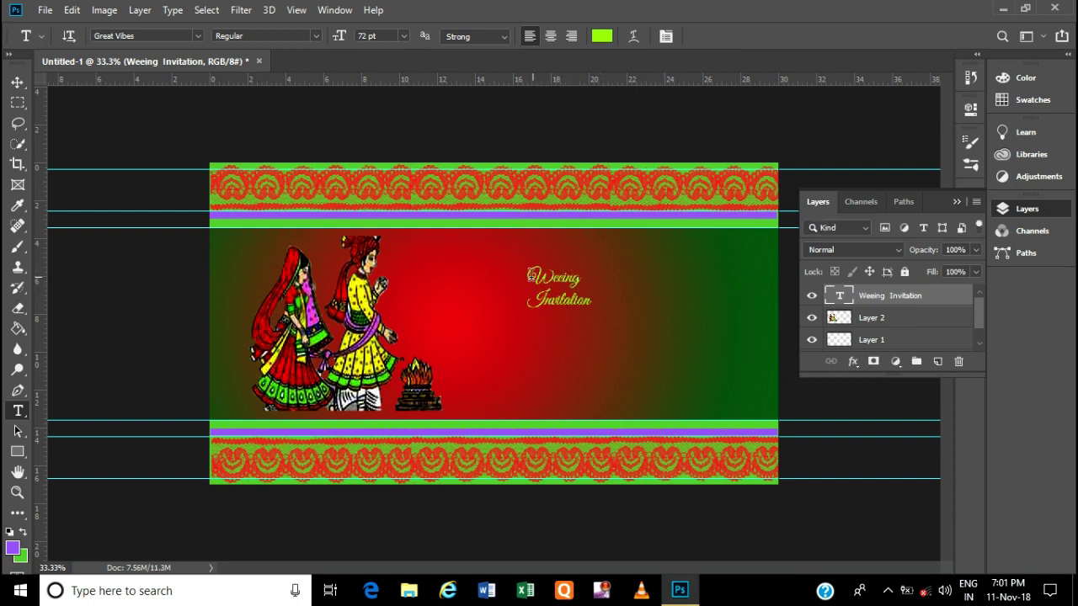
Resize the title text to 150 pt using the options-bar size field
drag(529, 274, 600, 296)
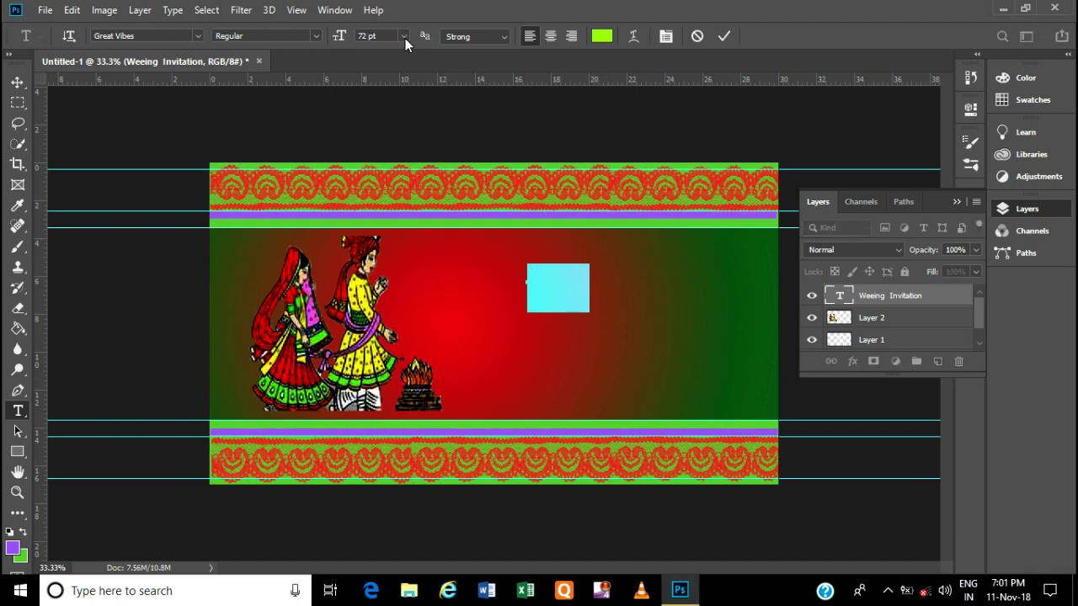
click(346, 38)
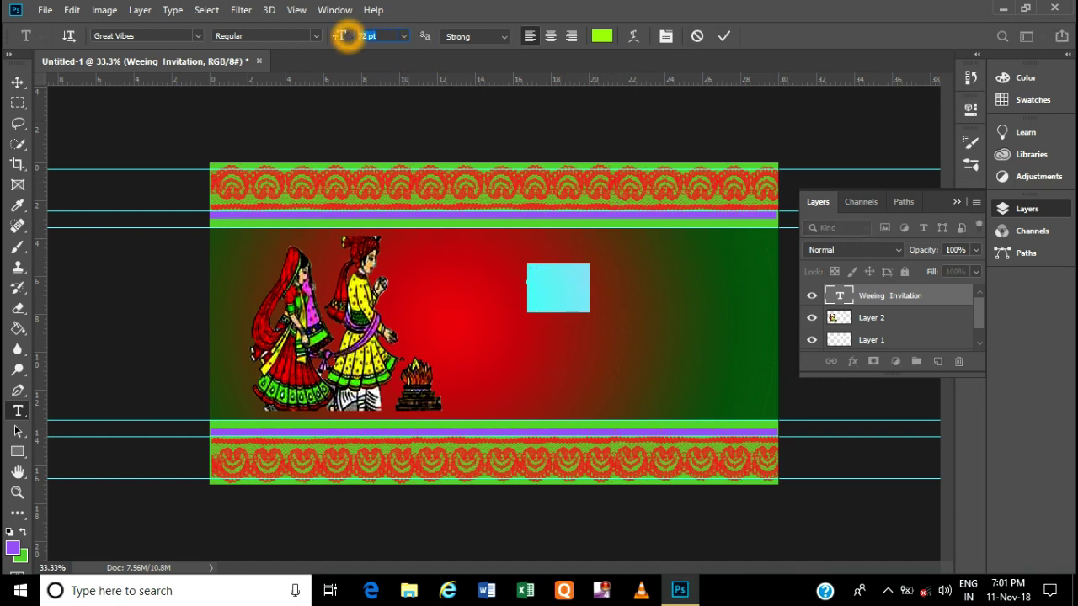
drag(346, 36, 348, 38)
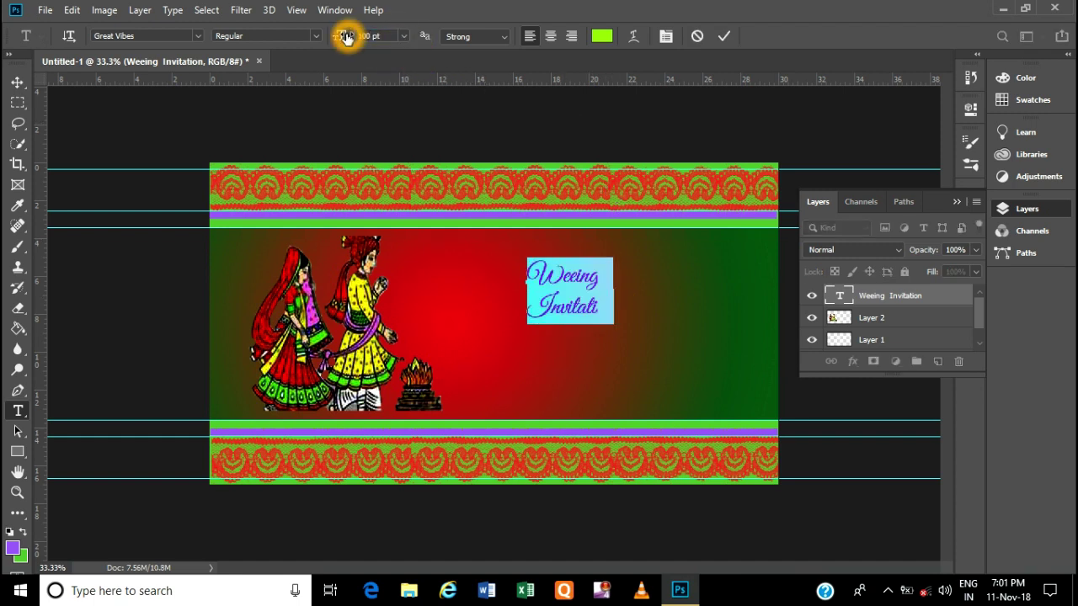
click(659, 286)
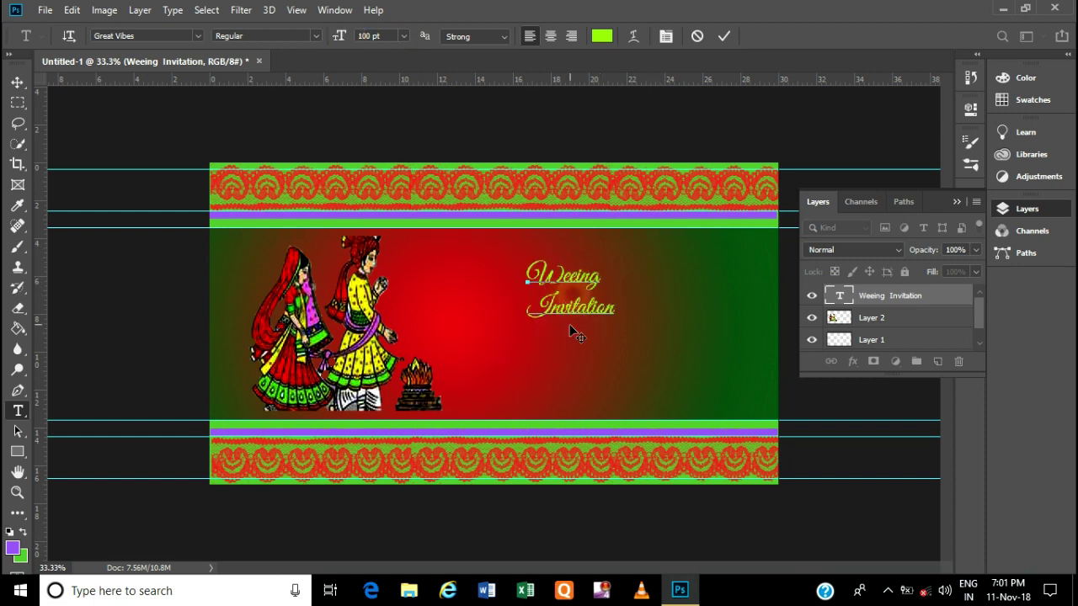
drag(522, 272, 612, 291)
click(375, 36)
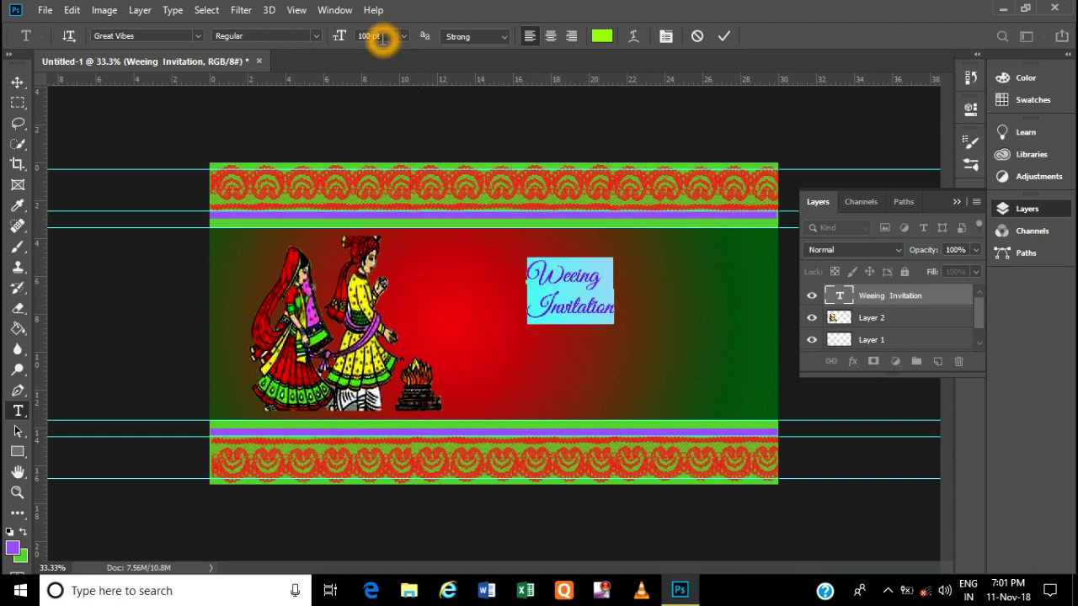
click(337, 36)
text(2)
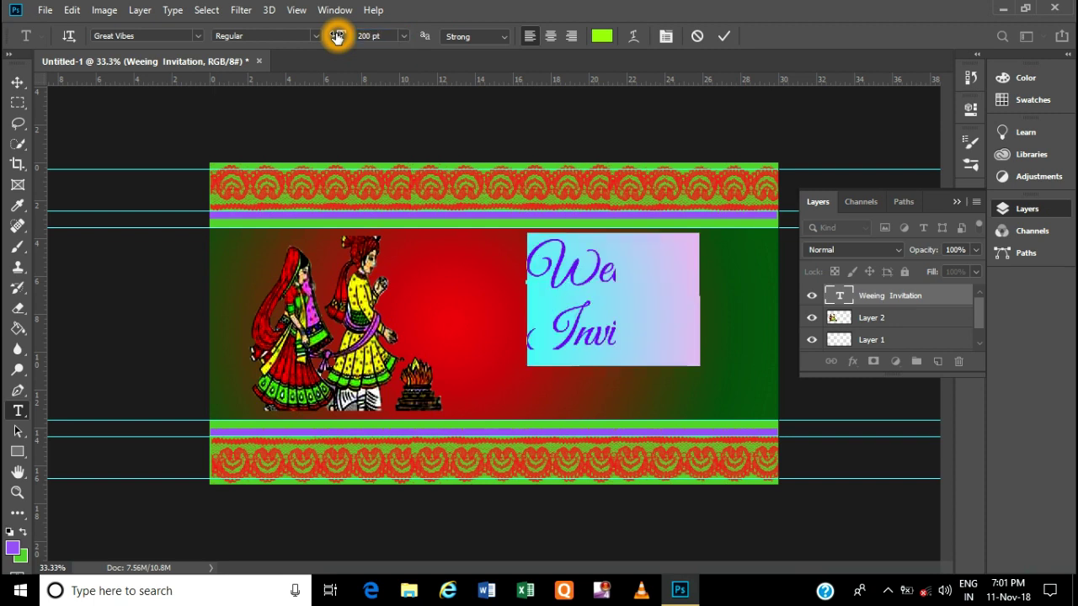
click(383, 35)
text(1)
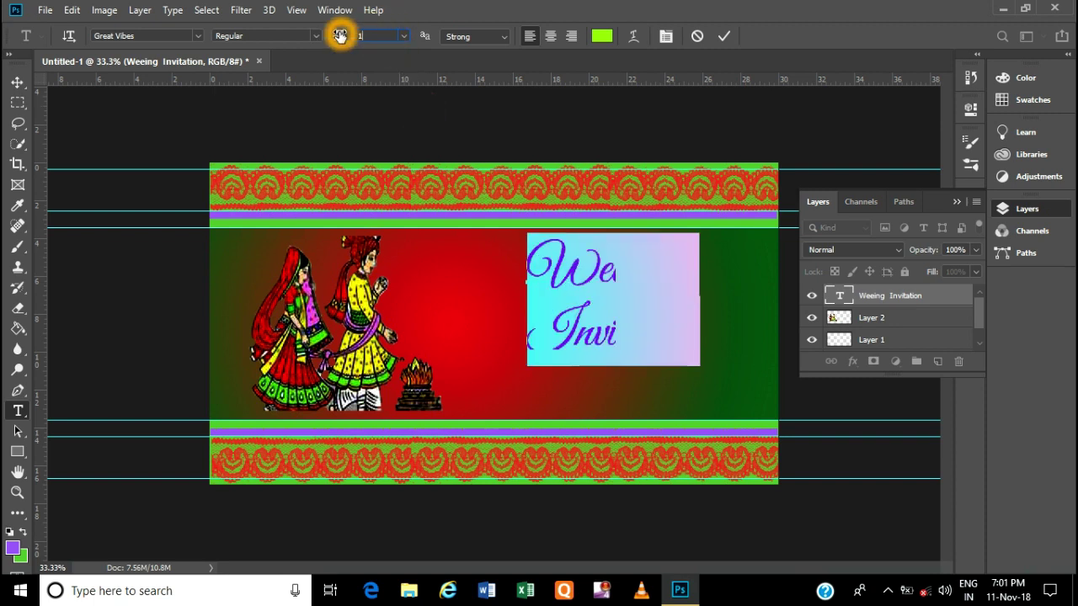
text(50)
key(Return)
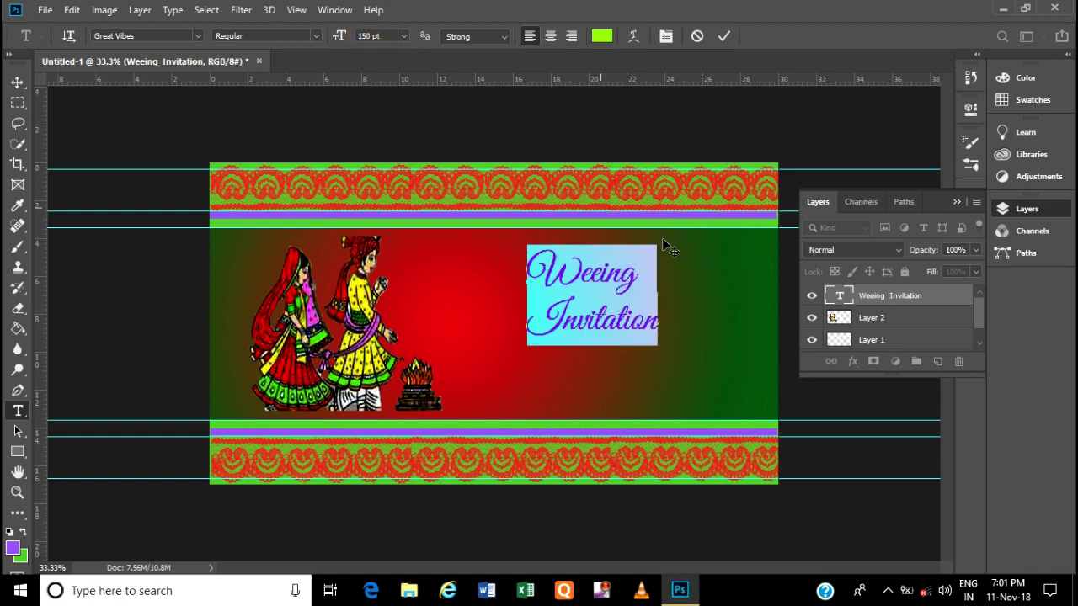
click(615, 282)
Insert the missing 'd' so the title reads 'Weeding Invitation', and commit the text edit
click(670, 334)
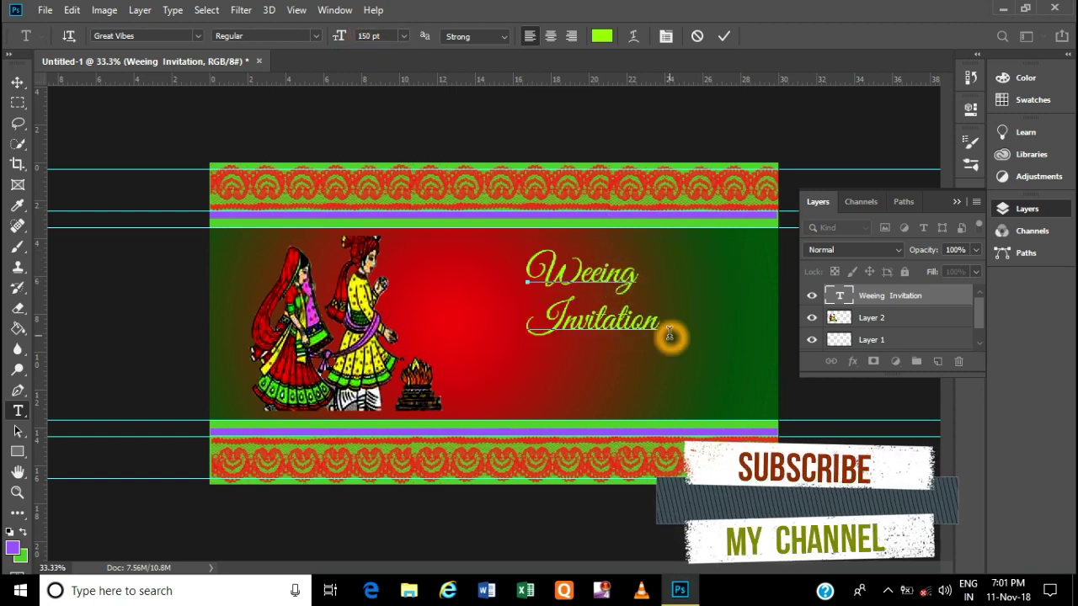
text(d)
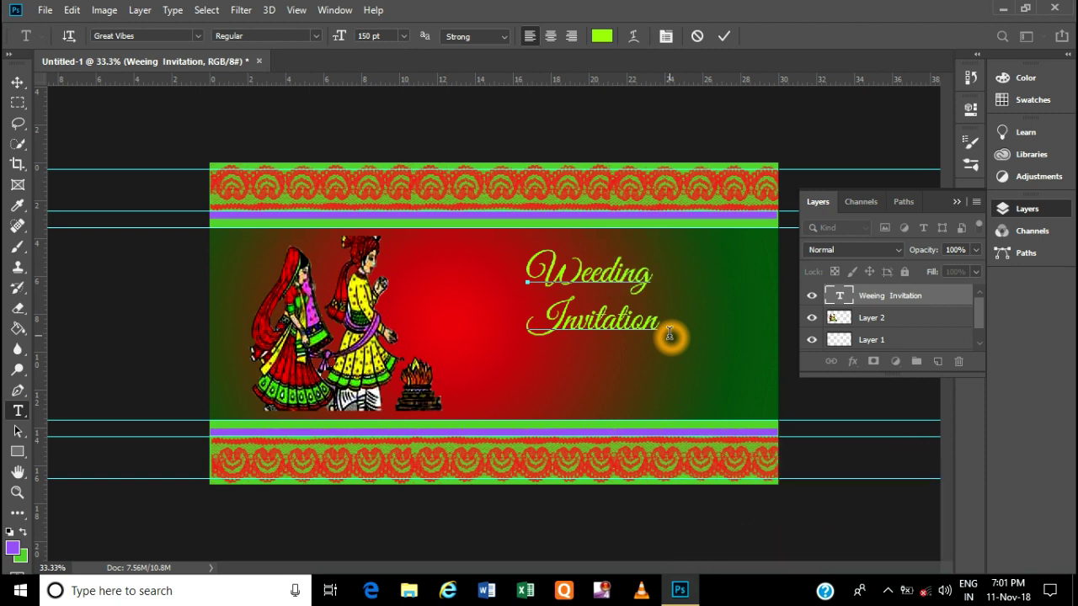
click(726, 37)
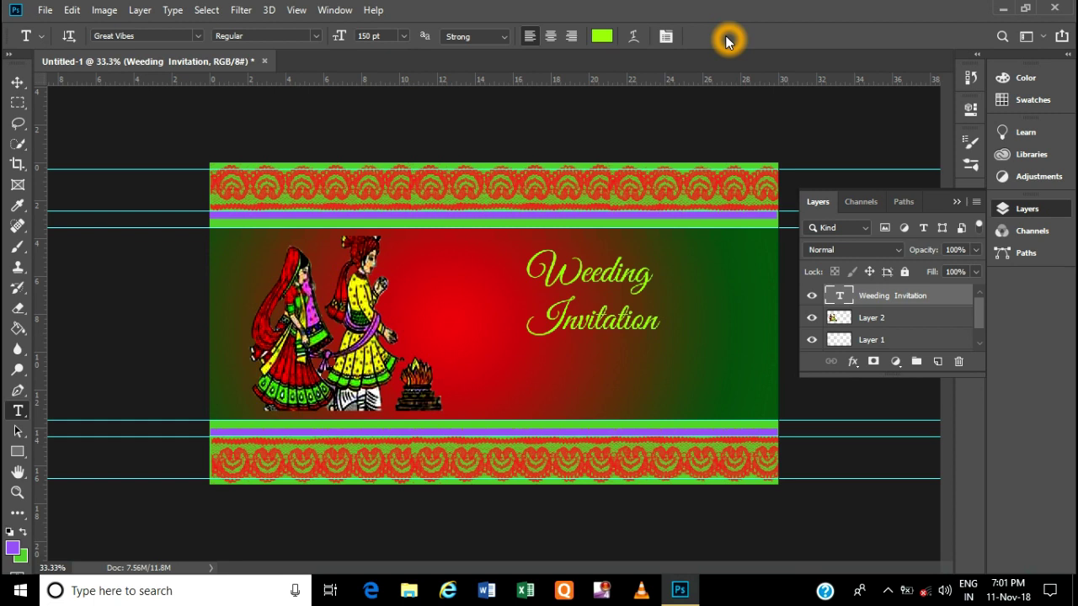